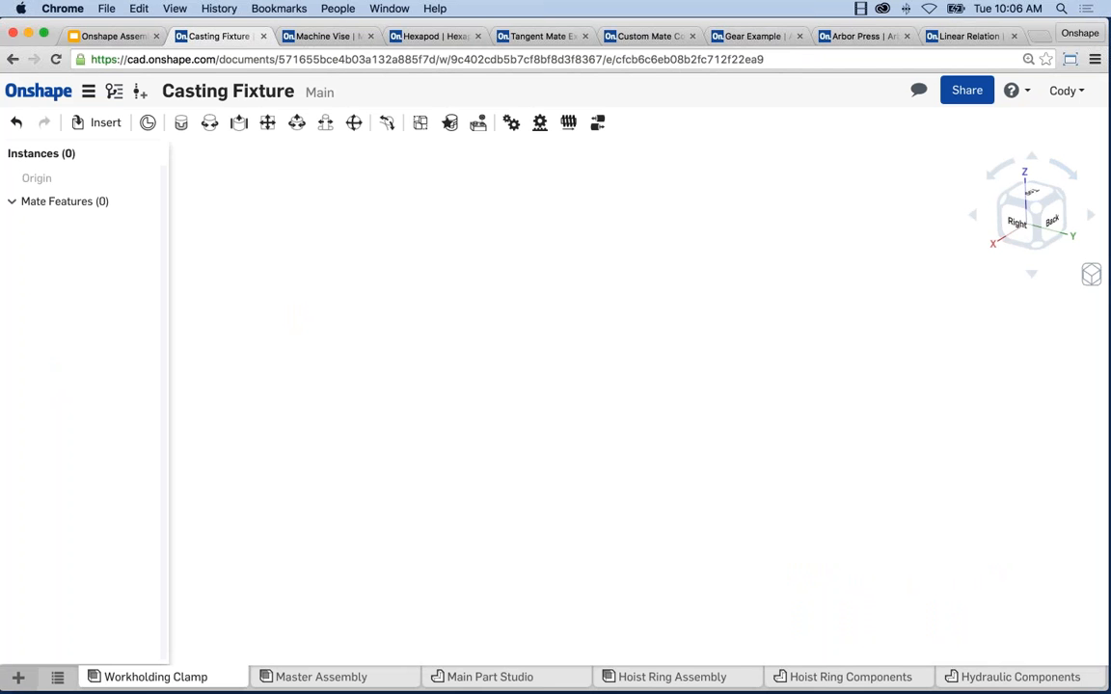
{"action": "left_click", "coordinate": [19, 678]}
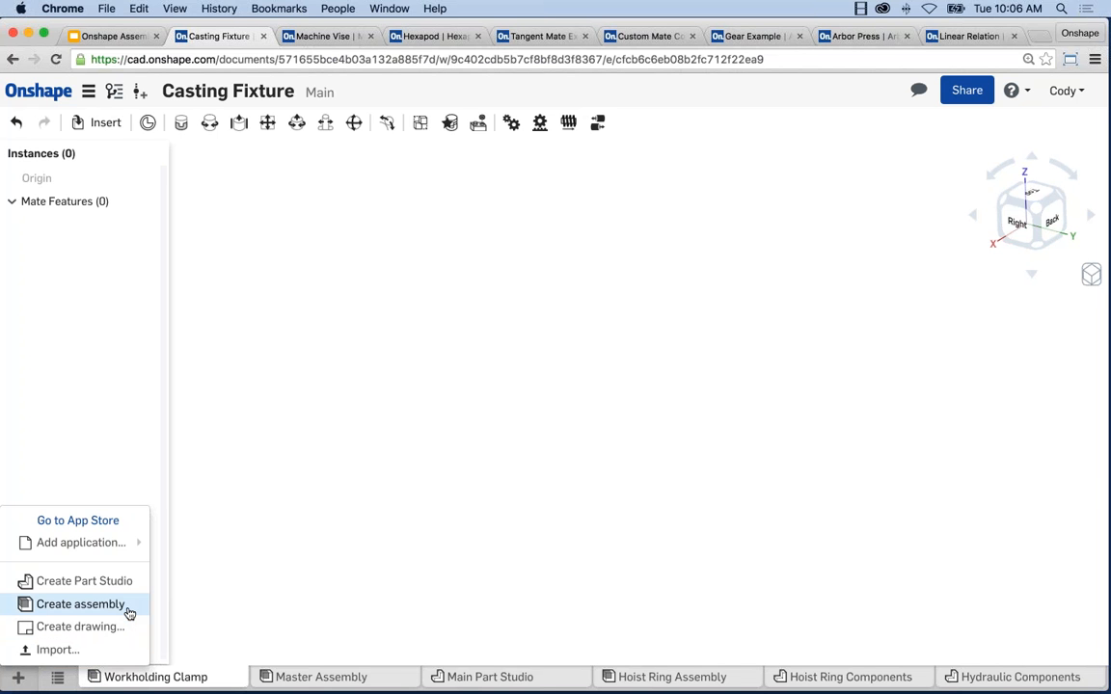
{"action": "left_click", "coordinate": [255, 584]}
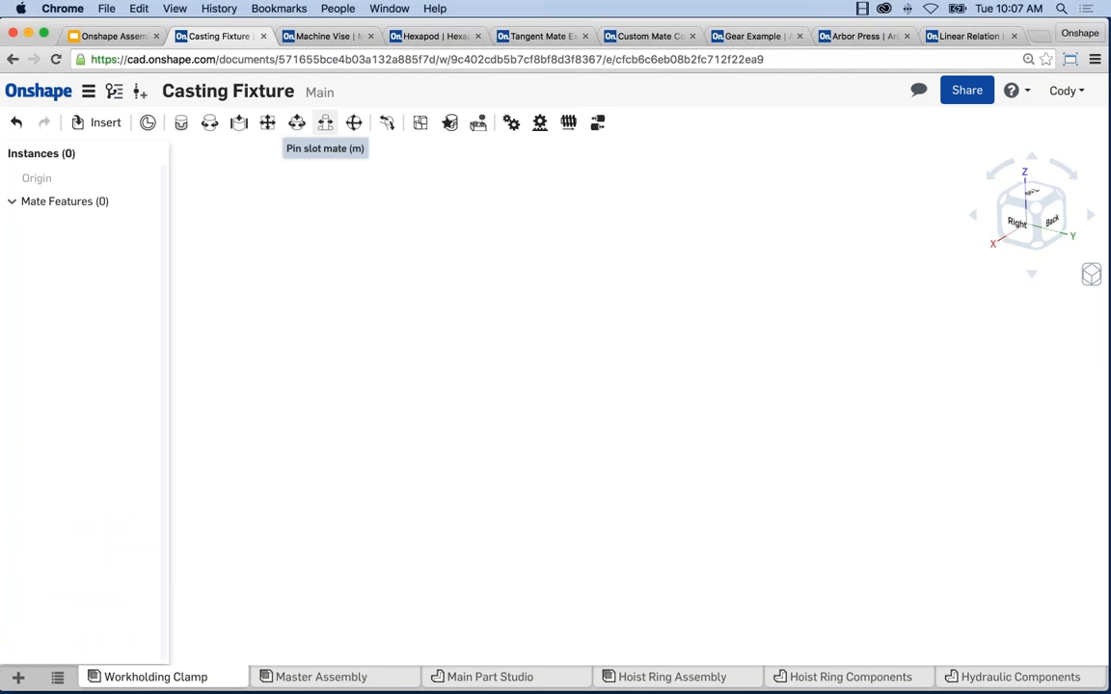
{"action": "mouse_move", "coordinate": [325, 122]}
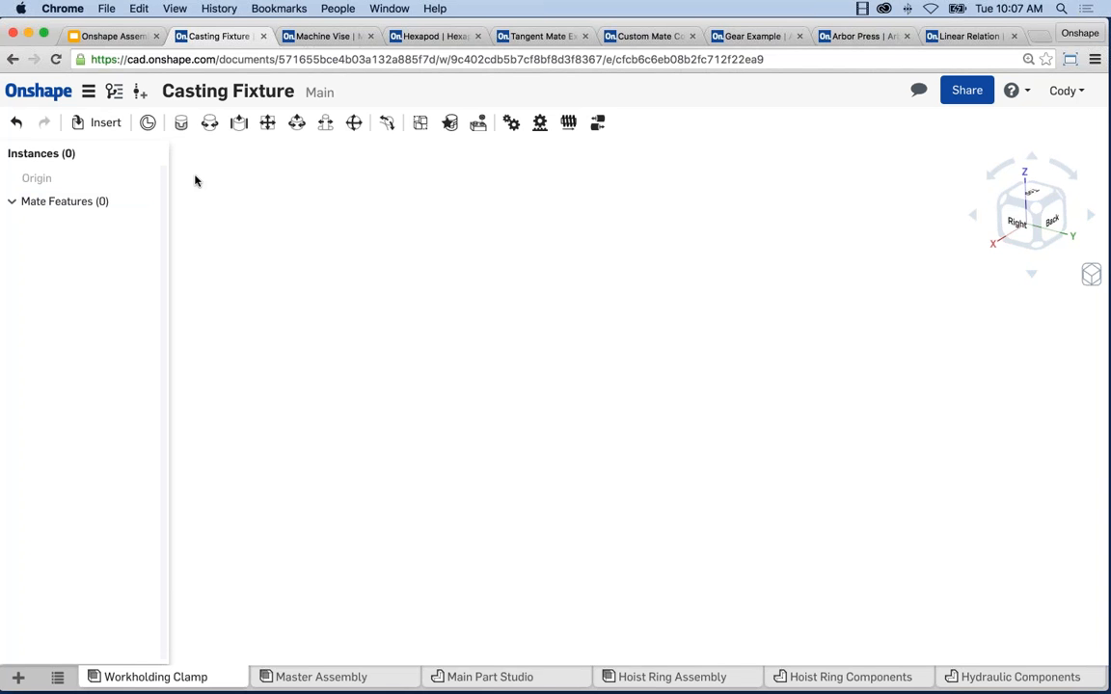
- Insert all parts of the Hydraulic Components part studio (Cylinder, Oring, Plunger and Swing Arm) into the Workholding Clamp assembly
{"action": "left_click", "coordinate": [103, 124]}
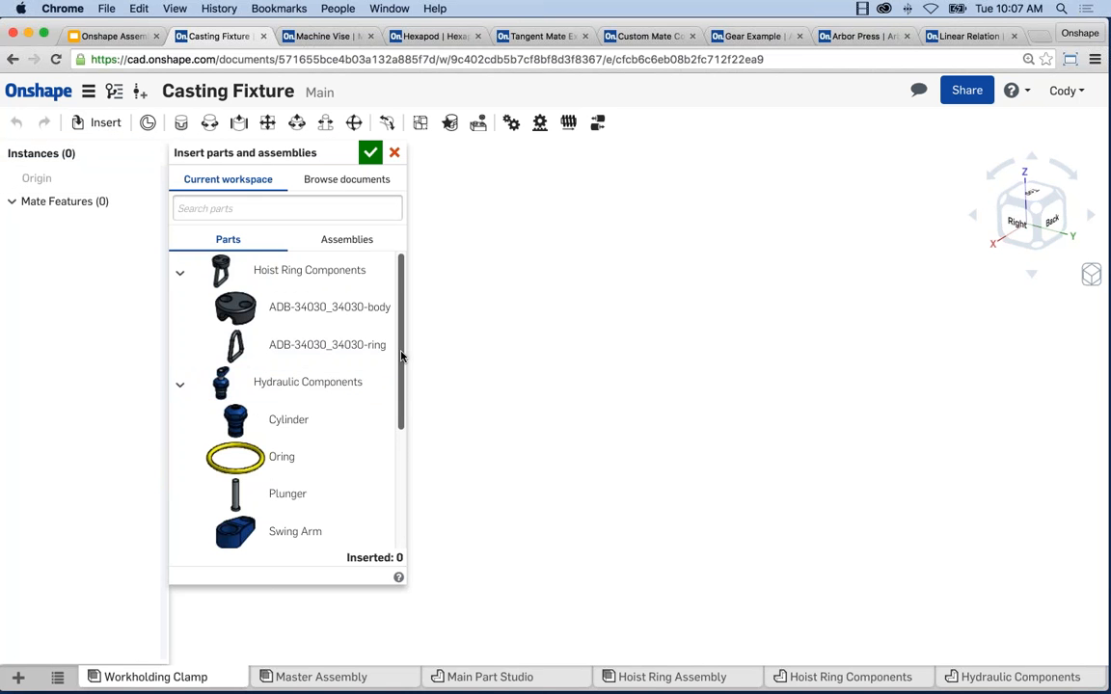
{"action": "left_click_drag", "start_coordinate": [400, 356], "coordinate": [400, 393]}
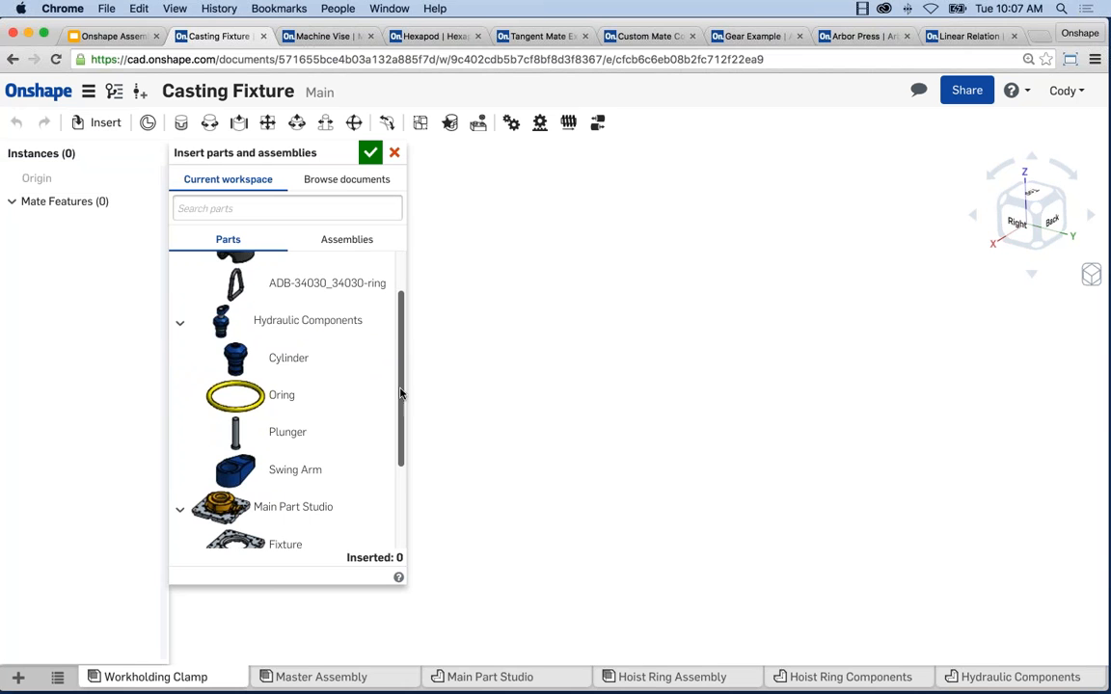
{"action": "left_click", "coordinate": [282, 327]}
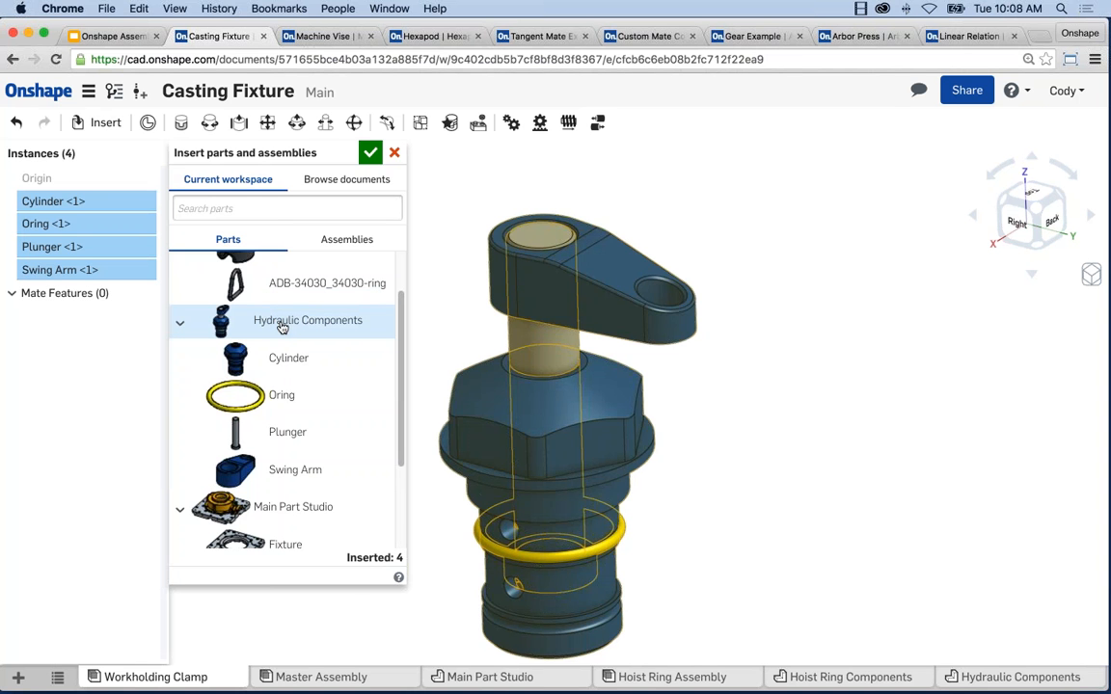
{"action": "left_click", "coordinate": [372, 156]}
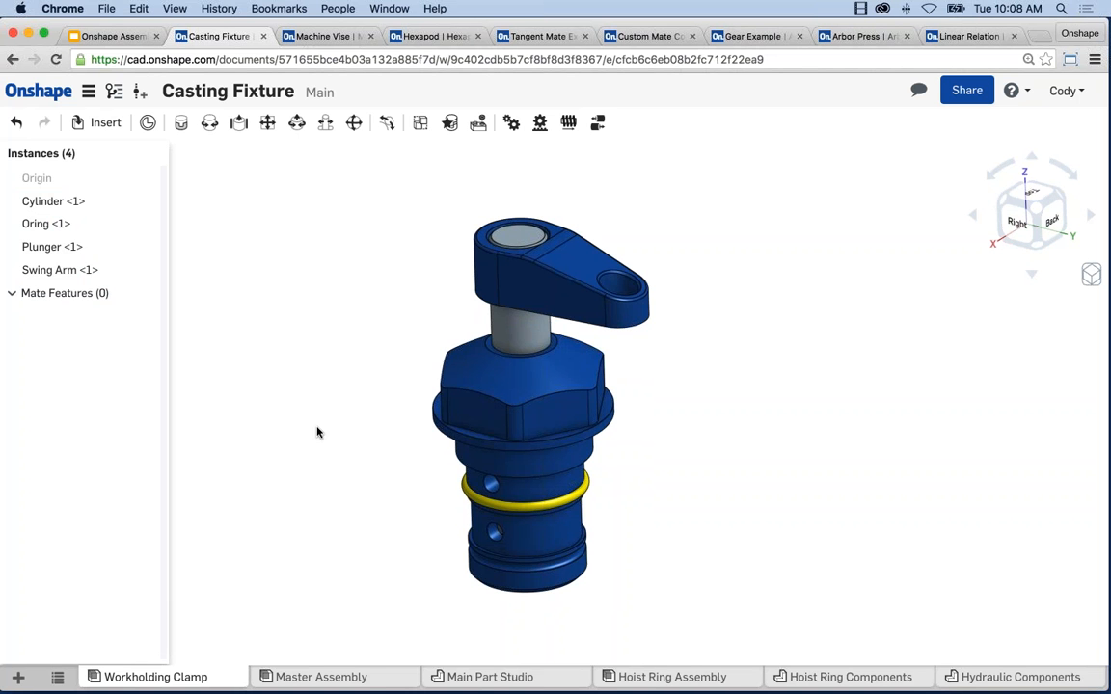
- Pull the cylinder and the plunger away from the clamp to test their free movement, and undo both moves
{"action": "left_click_drag", "start_coordinate": [474, 411], "coordinate": [293, 352]}
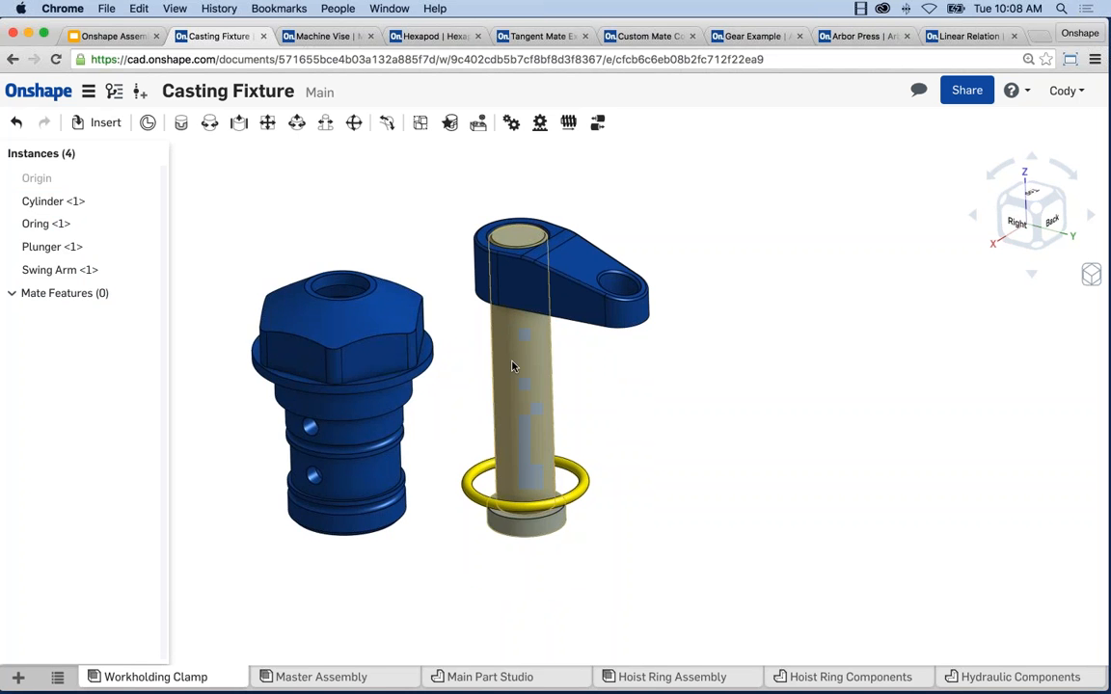
{"action": "left_click_drag", "start_coordinate": [512, 367], "coordinate": [669, 359]}
{"action": "key", "text": "ctrl+z"}
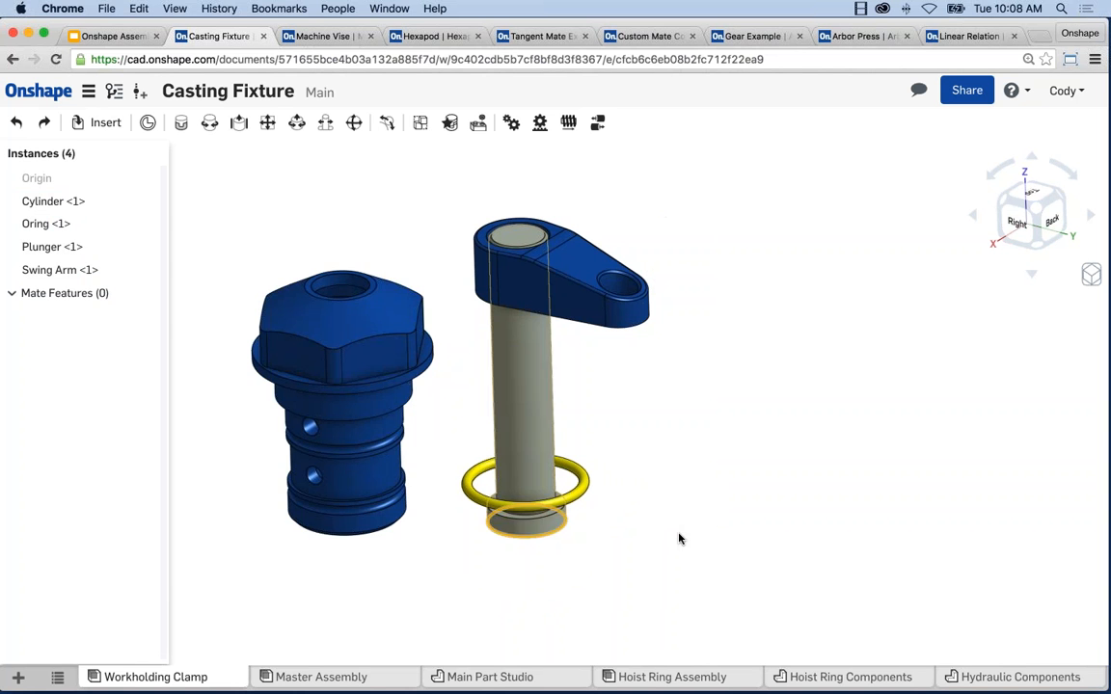
{"action": "key", "text": "ctrl+z"}
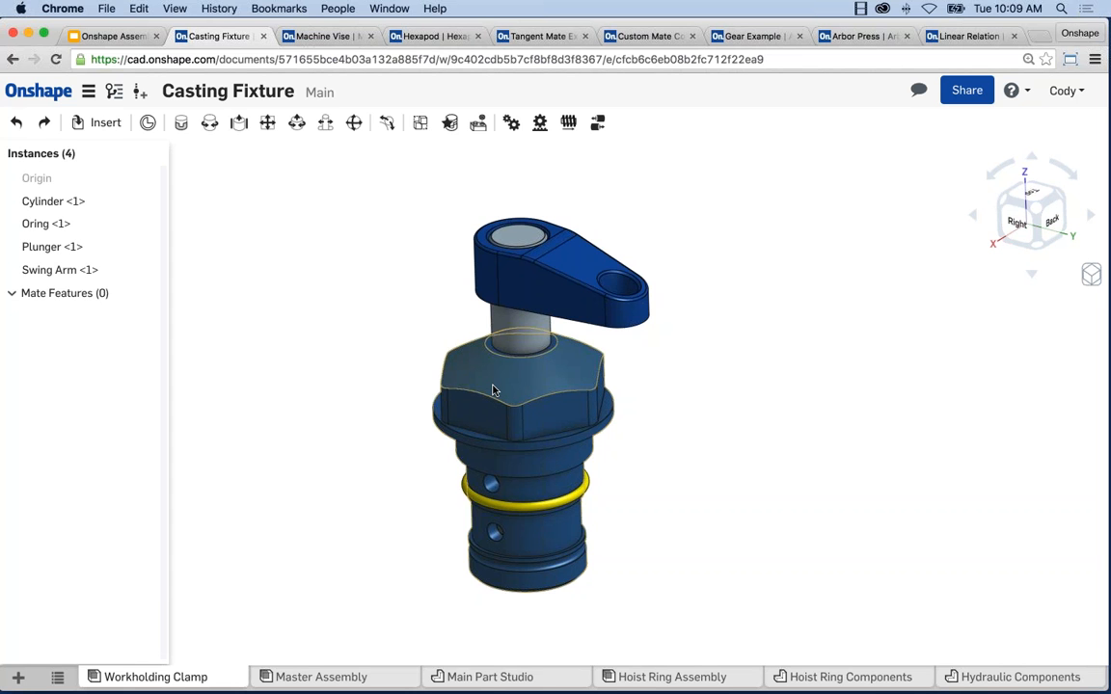
- Fix the cylinder in place in the assembly
{"action": "right_click", "coordinate": [493, 390]}
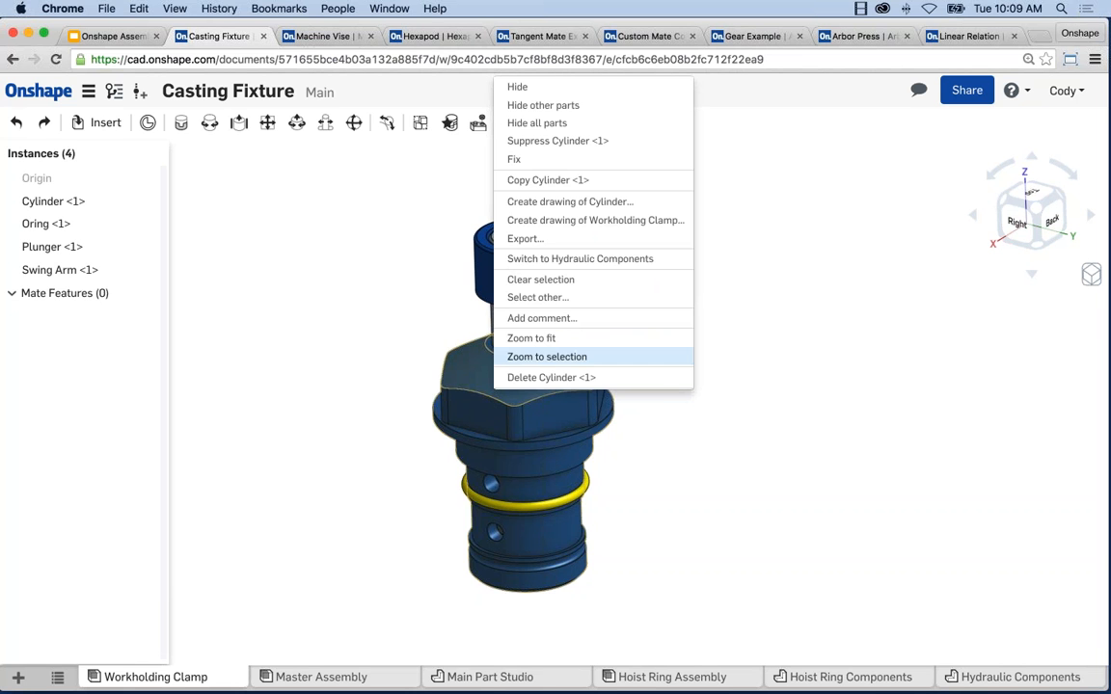
{"action": "left_click", "coordinate": [514, 162]}
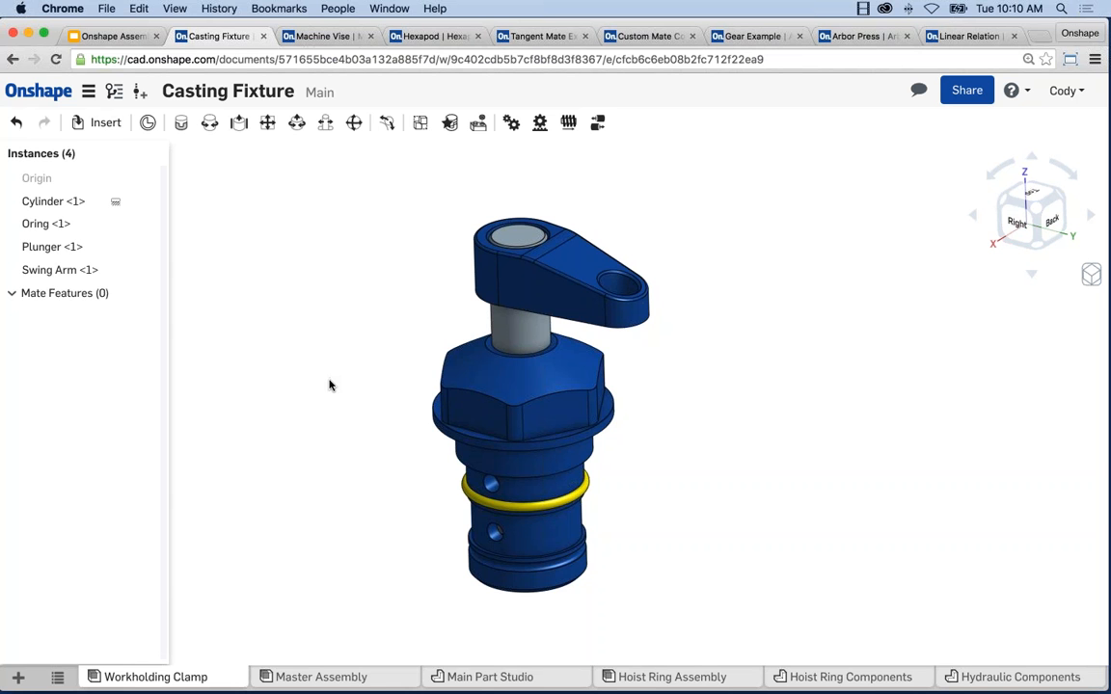
- Pull the O-ring away from the fixed cylinder to test its free movement, and undo the move
{"action": "left_click_drag", "start_coordinate": [448, 513], "coordinate": [464, 493]}
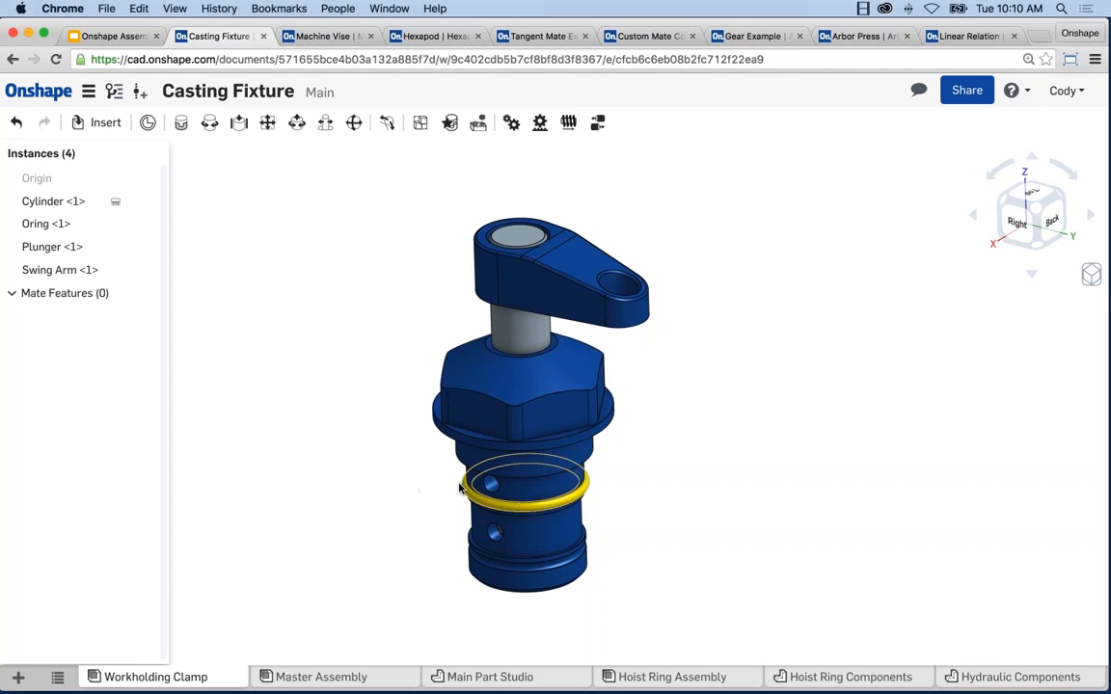
{"action": "left_click_drag", "start_coordinate": [442, 482], "coordinate": [298, 382]}
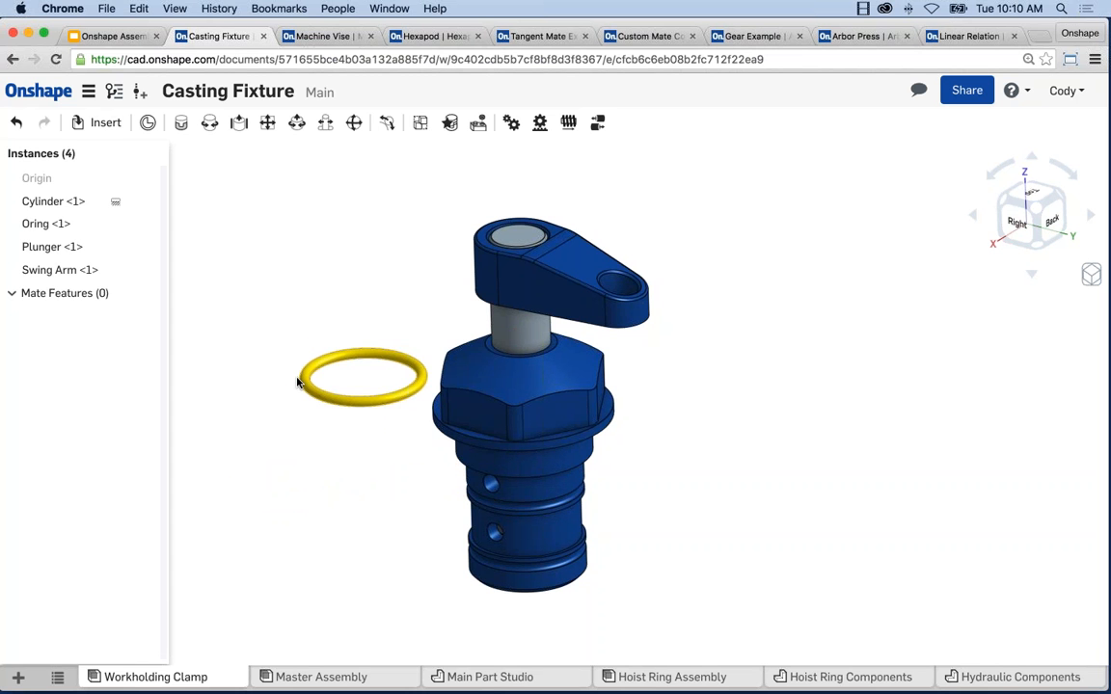
{"action": "key", "text": "super+z"}
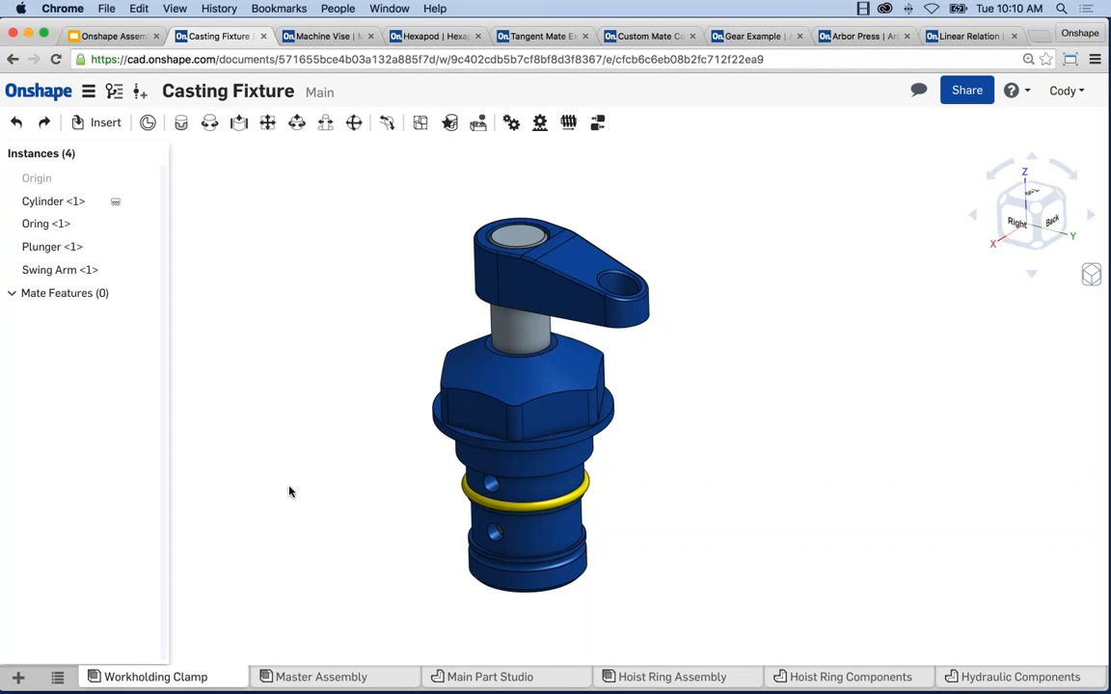
- Group the cylinder and the O-ring so they hold their relative position
{"action": "left_click", "coordinate": [419, 125]}
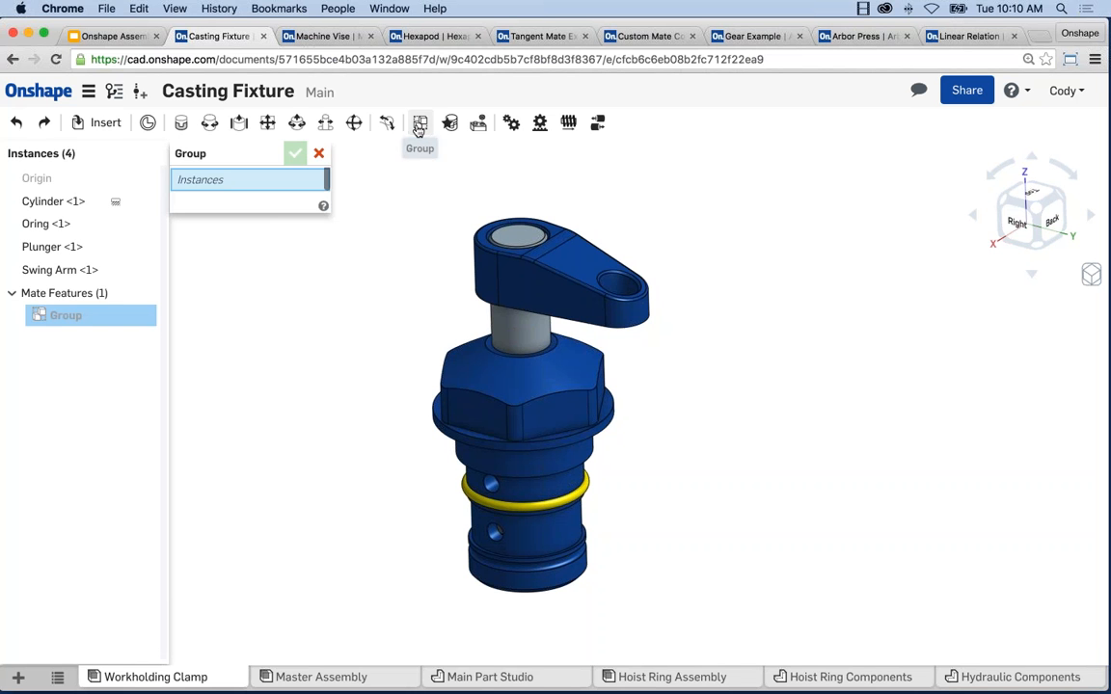
{"action": "left_click", "coordinate": [446, 408]}
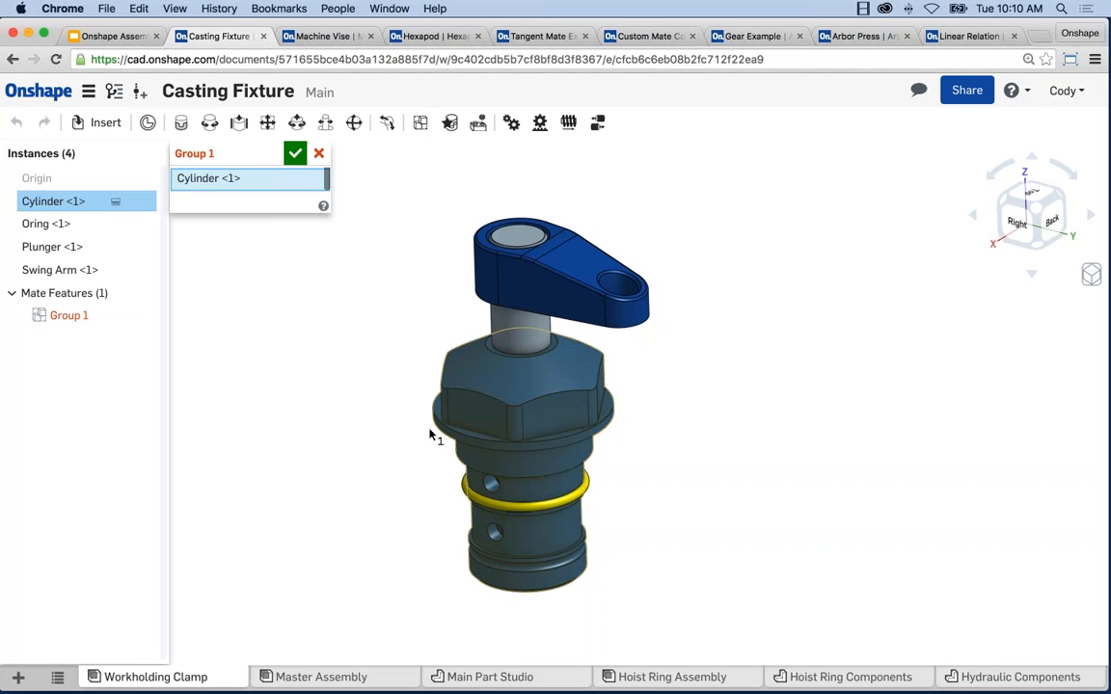
{"action": "left_click", "coordinate": [463, 492]}
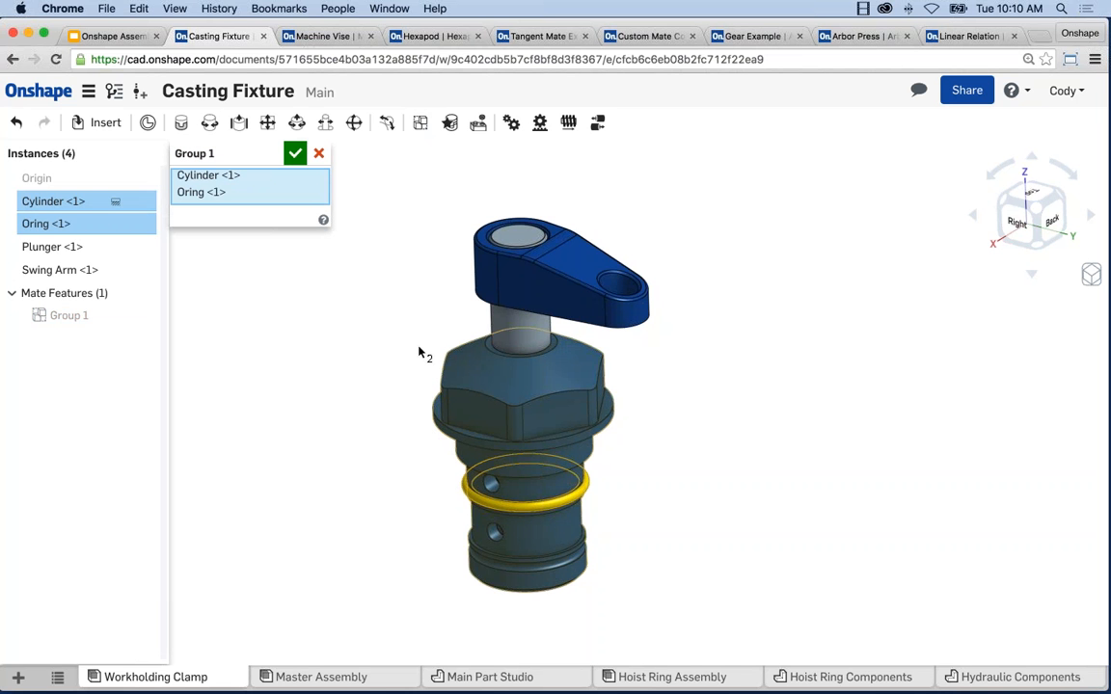
{"action": "left_click", "coordinate": [295, 154]}
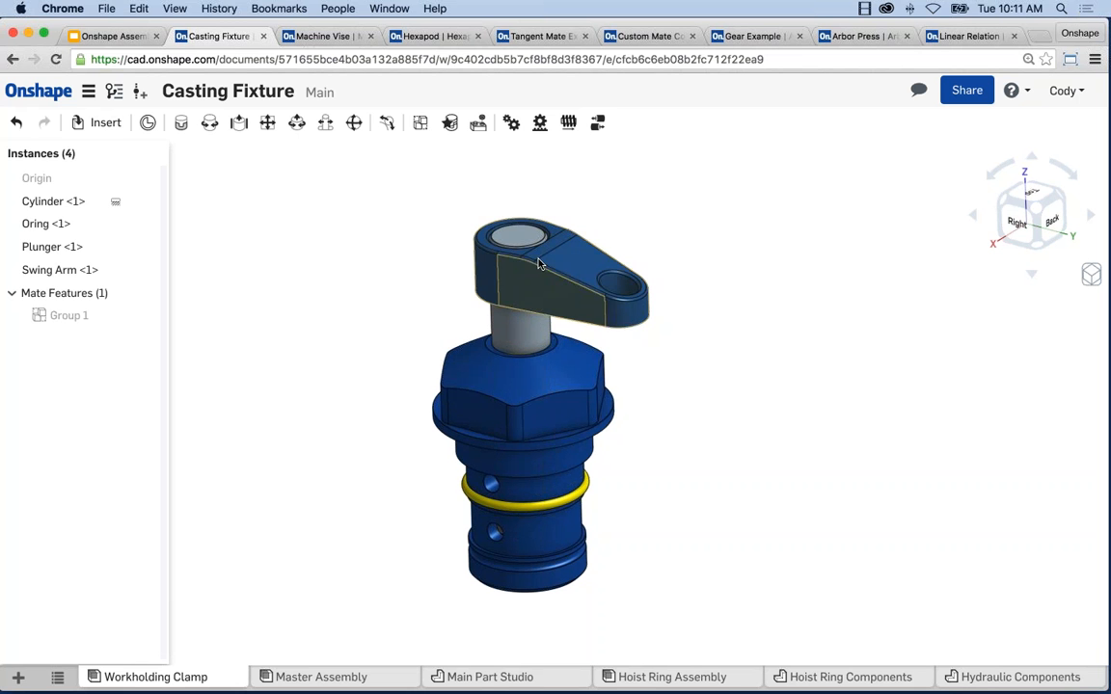
- Move the swing arm and the plunger clear of the cylinder, one to each side of it
{"action": "left_click_drag", "start_coordinate": [475, 281], "coordinate": [295, 296]}
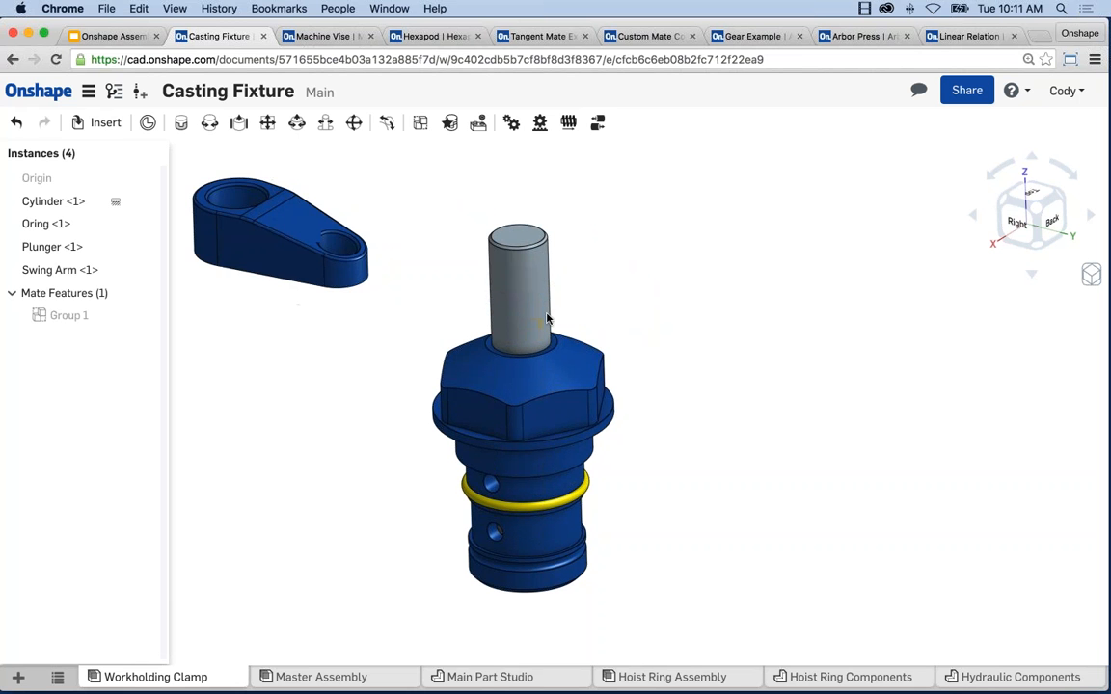
{"action": "left_click_drag", "start_coordinate": [529, 304], "coordinate": [697, 259]}
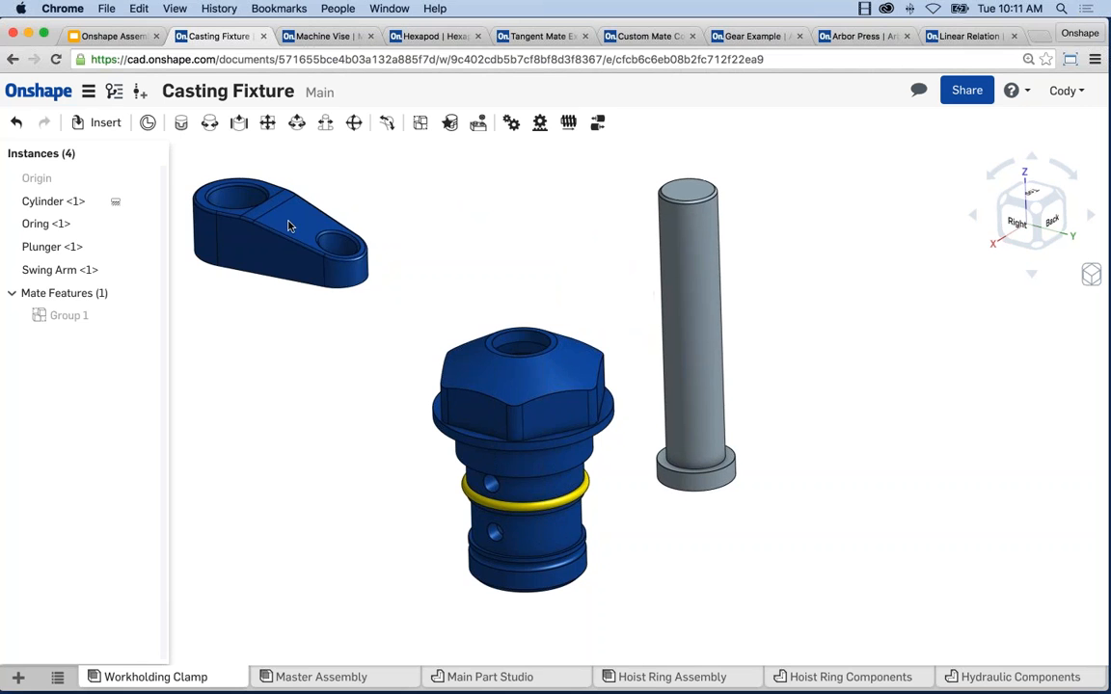
- Add a cylindrical mate between the mid-length connector of the plunger's shaft and the circular bore edge inside the cylinder
{"action": "middle_click_drag", "start_coordinate": [569, 307], "coordinate": [572, 275]}
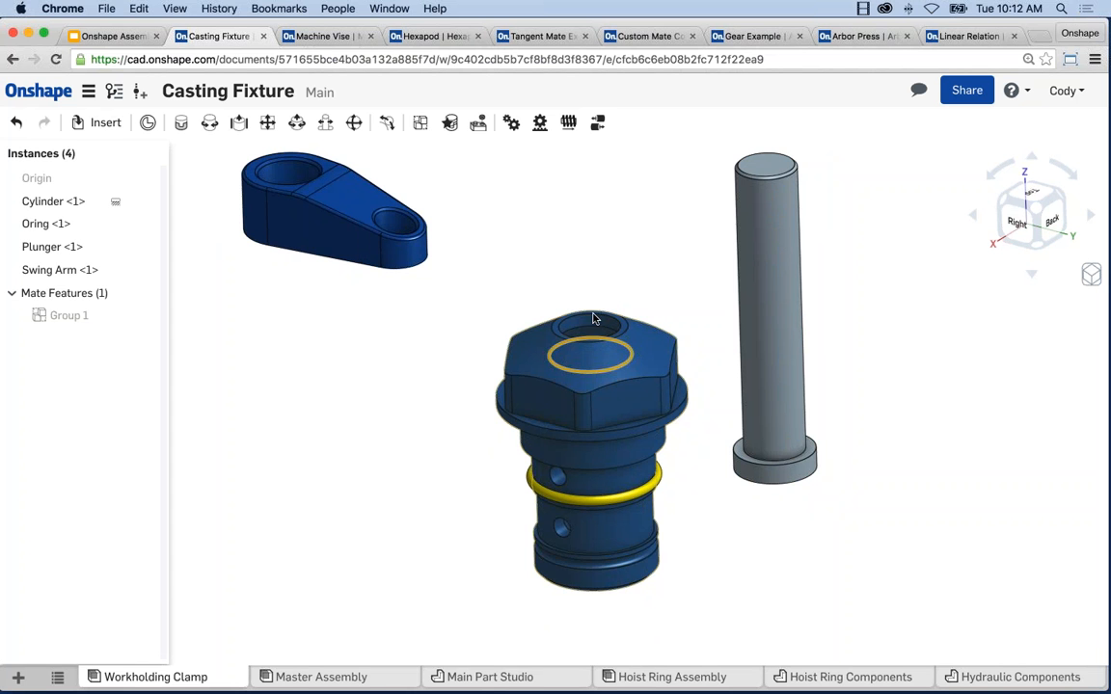
{"action": "middle_click_drag", "start_coordinate": [647, 279], "coordinate": [652, 274]}
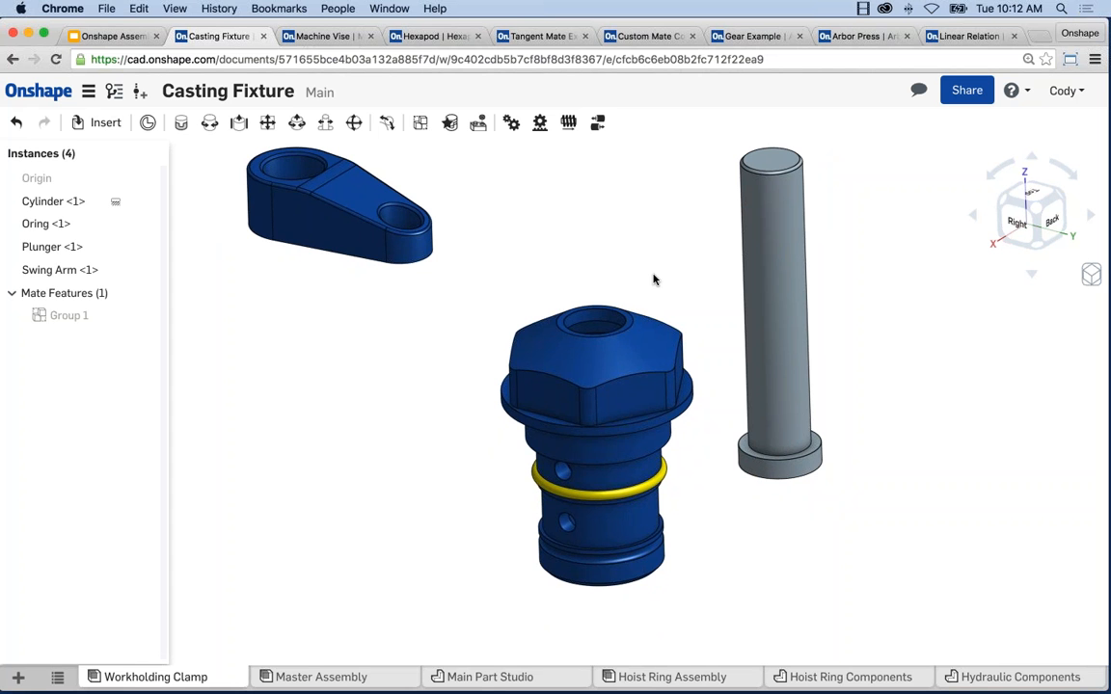
{"action": "middle_click_drag", "start_coordinate": [649, 281], "coordinate": [642, 290]}
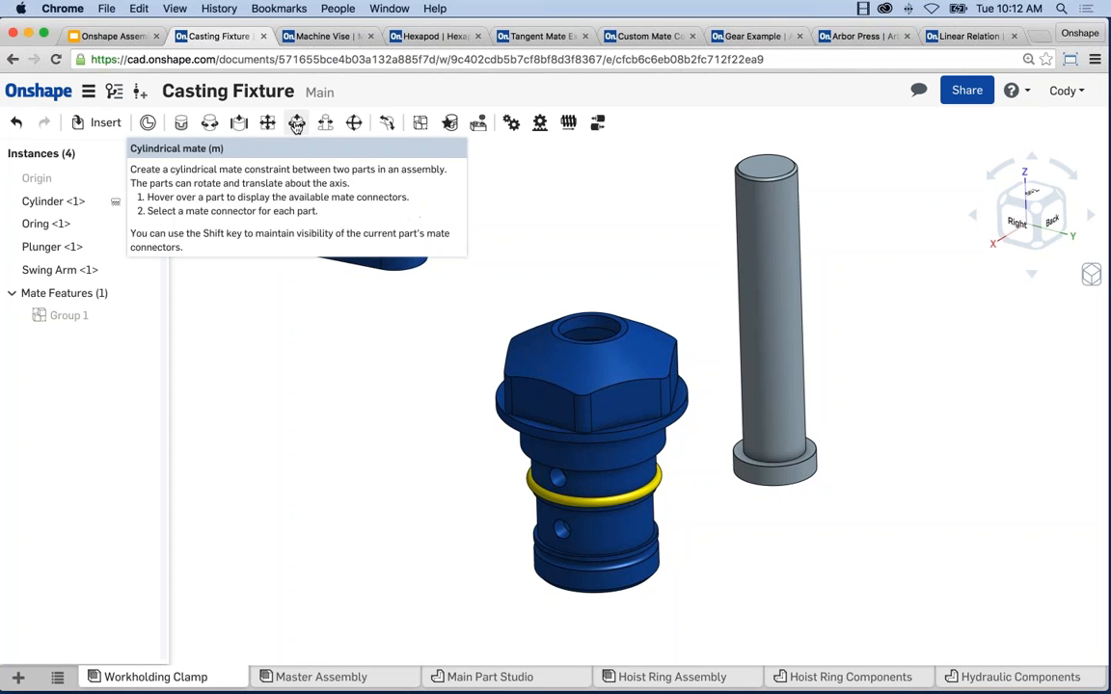
{"action": "left_click", "coordinate": [297, 128]}
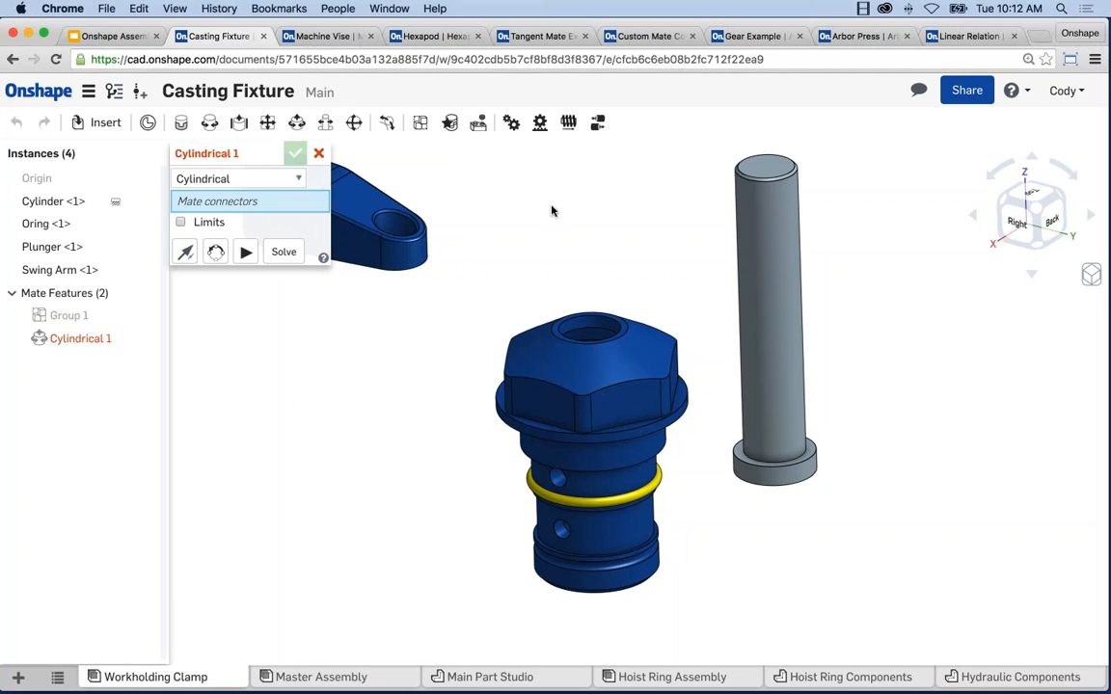
{"action": "middle_click_drag", "start_coordinate": [630, 252], "coordinate": [548, 295]}
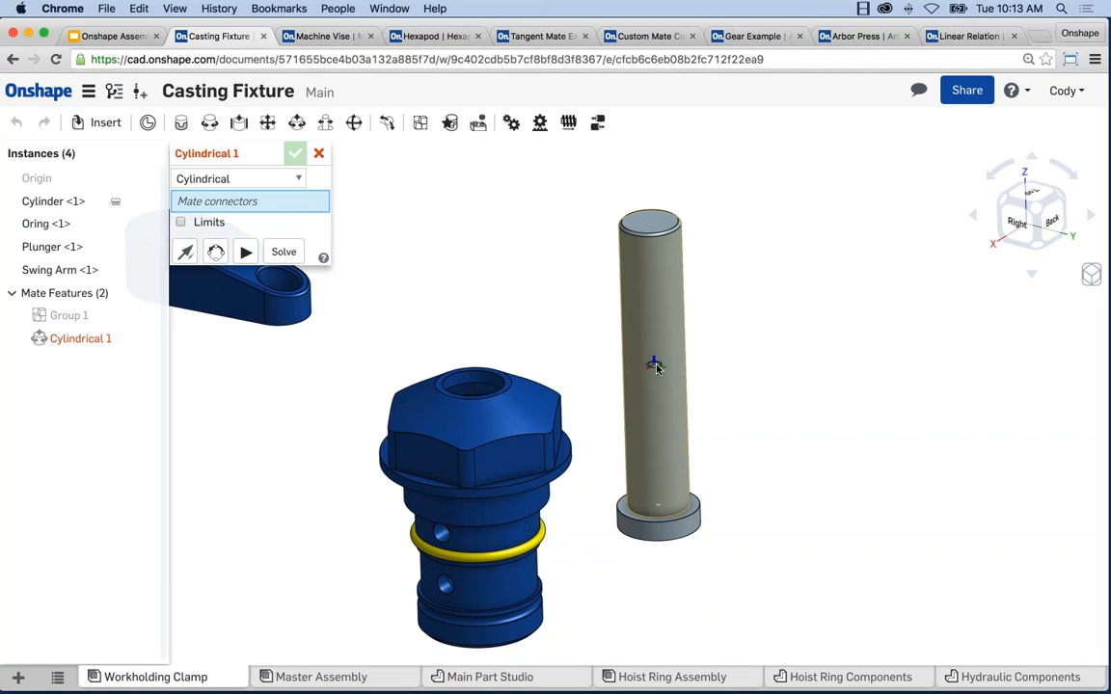
{"action": "left_click", "coordinate": [654, 368]}
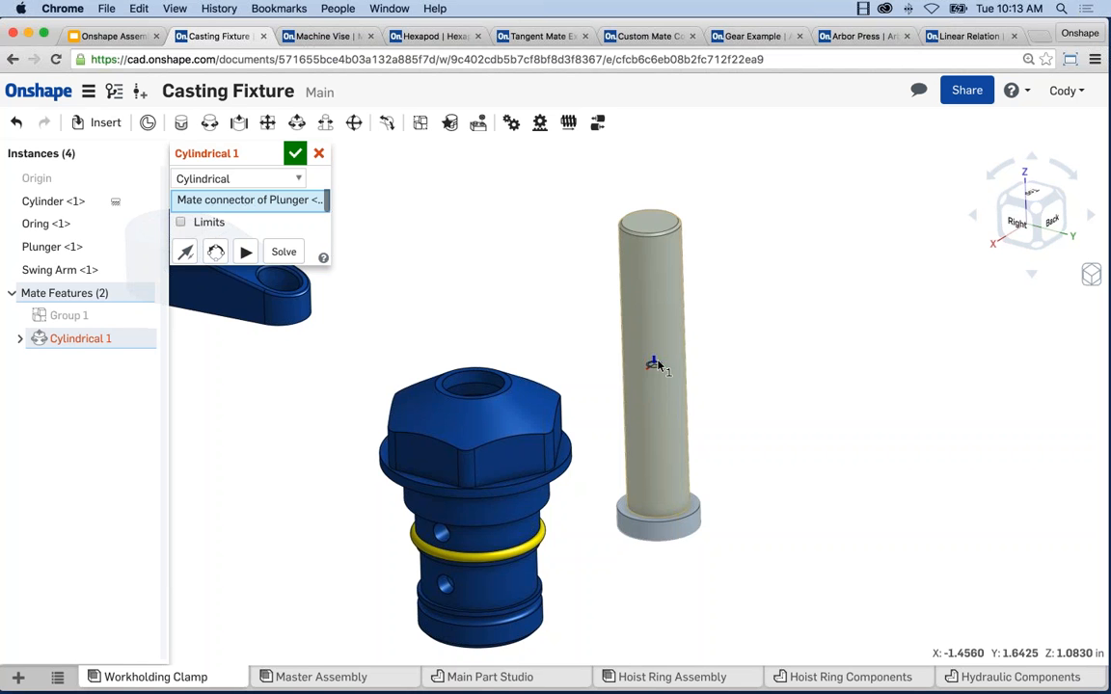
{"action": "scroll", "coordinate": [474, 410], "scroll_direction": "up", "scroll_amount": 1}
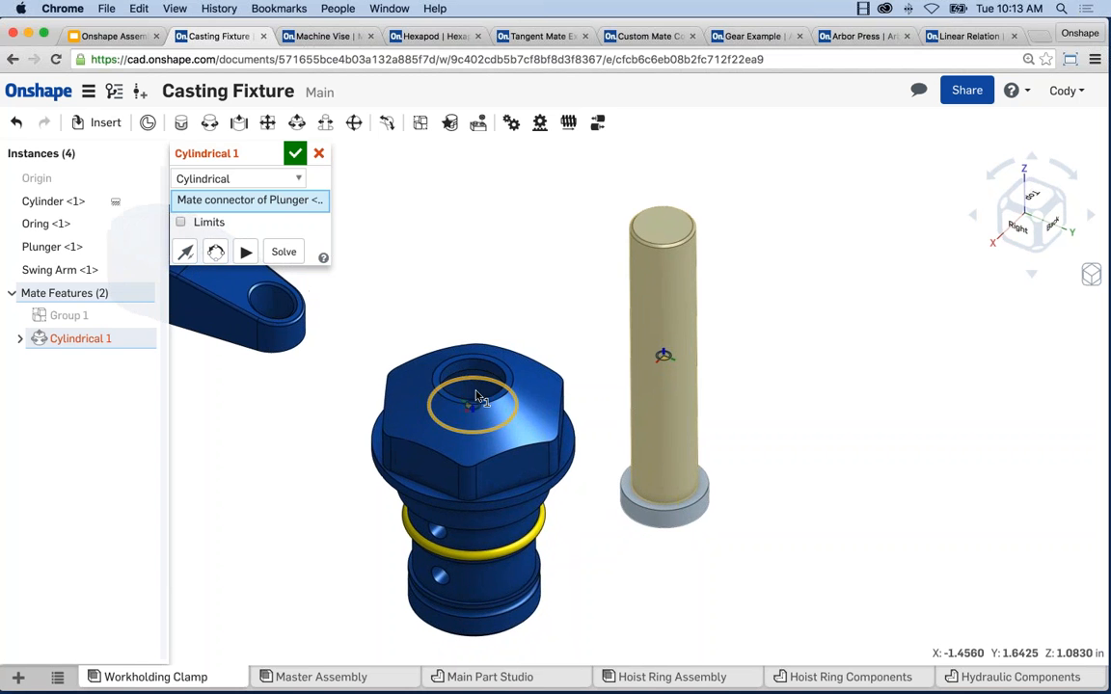
{"action": "left_click", "coordinate": [474, 410]}
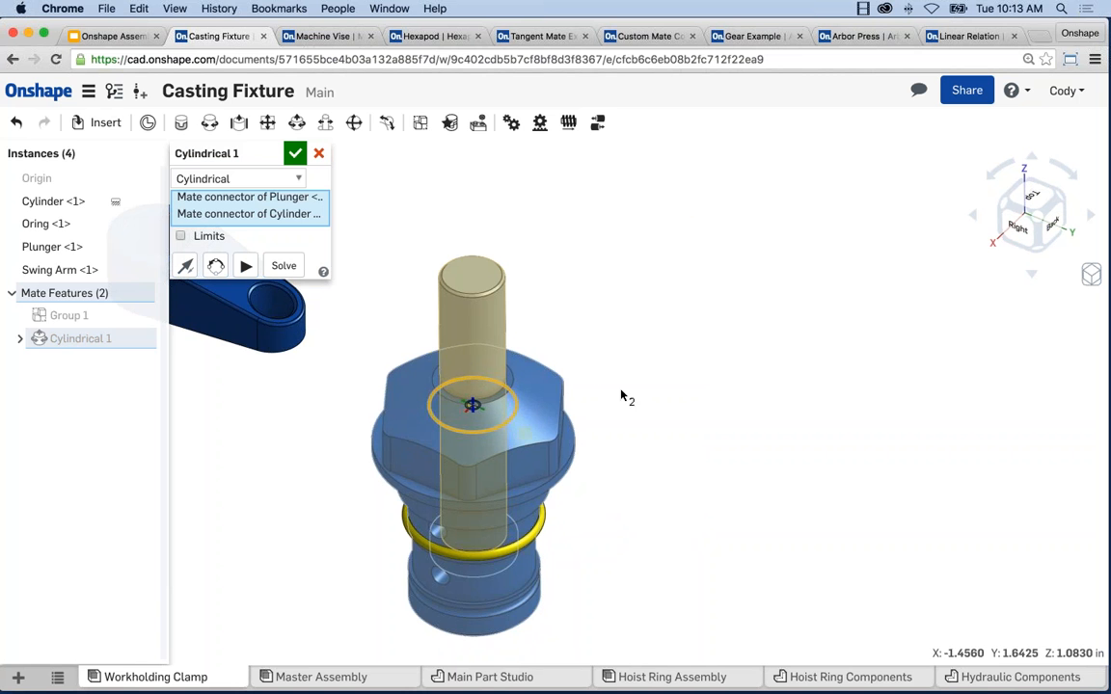
- Animate the cylindrical mate to examine how the plunger slides and rotates in the cylinder
{"action": "middle_click_drag", "start_coordinate": [620, 389], "coordinate": [694, 319]}
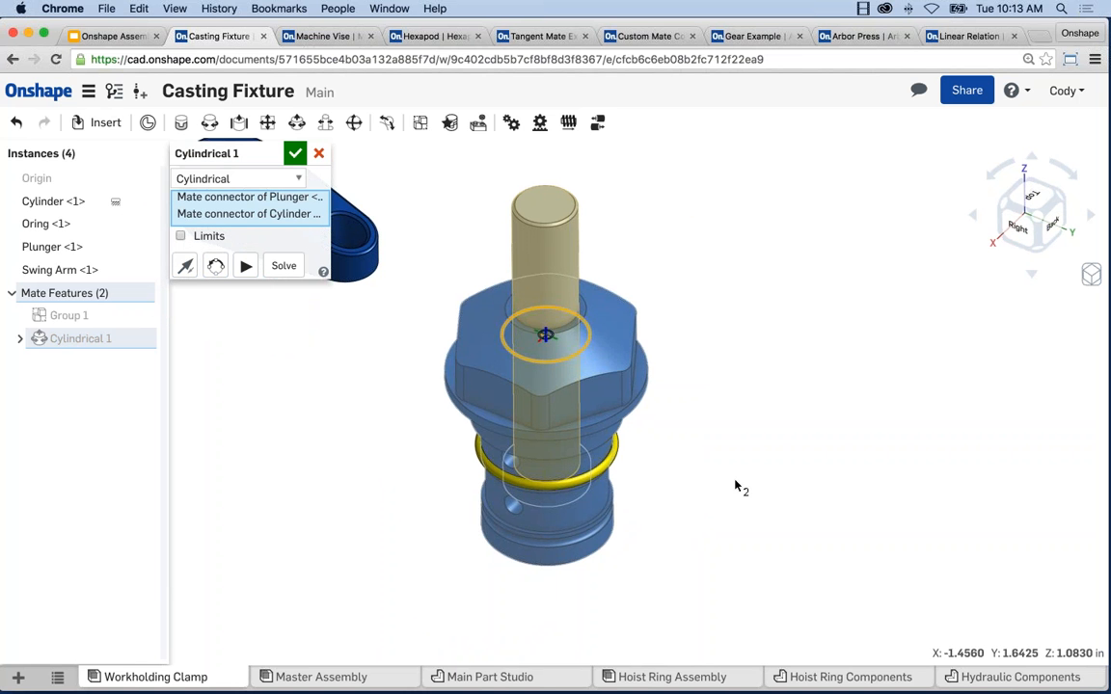
{"action": "right_click_drag", "start_coordinate": [749, 451], "coordinate": [721, 447]}
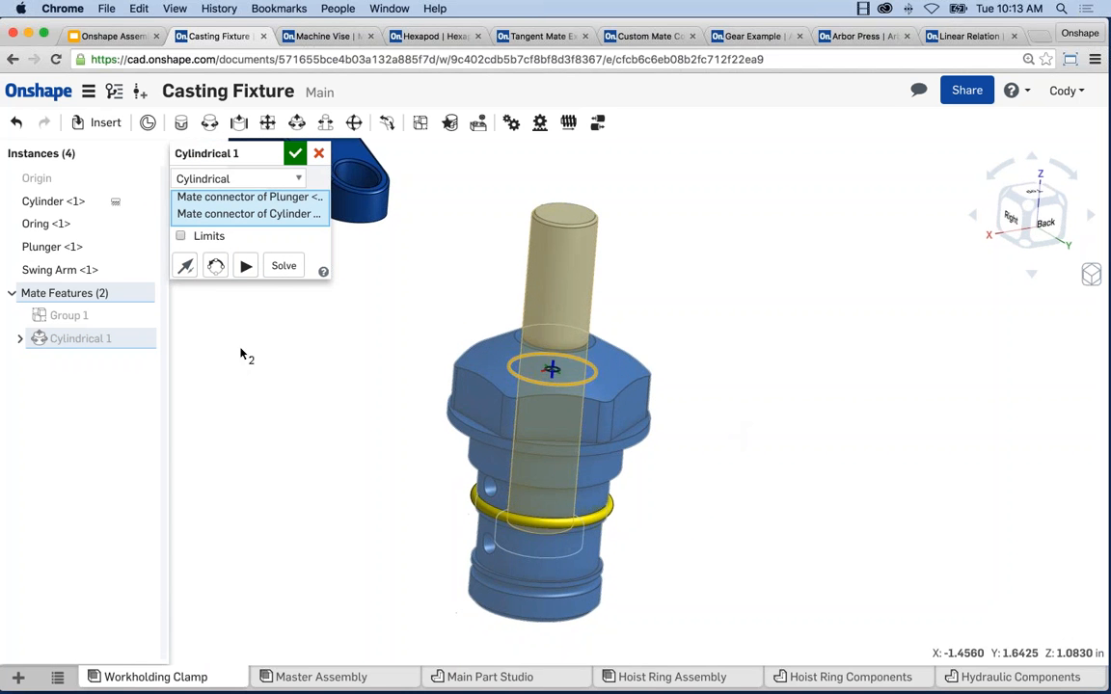
{"action": "left_click", "coordinate": [246, 267]}
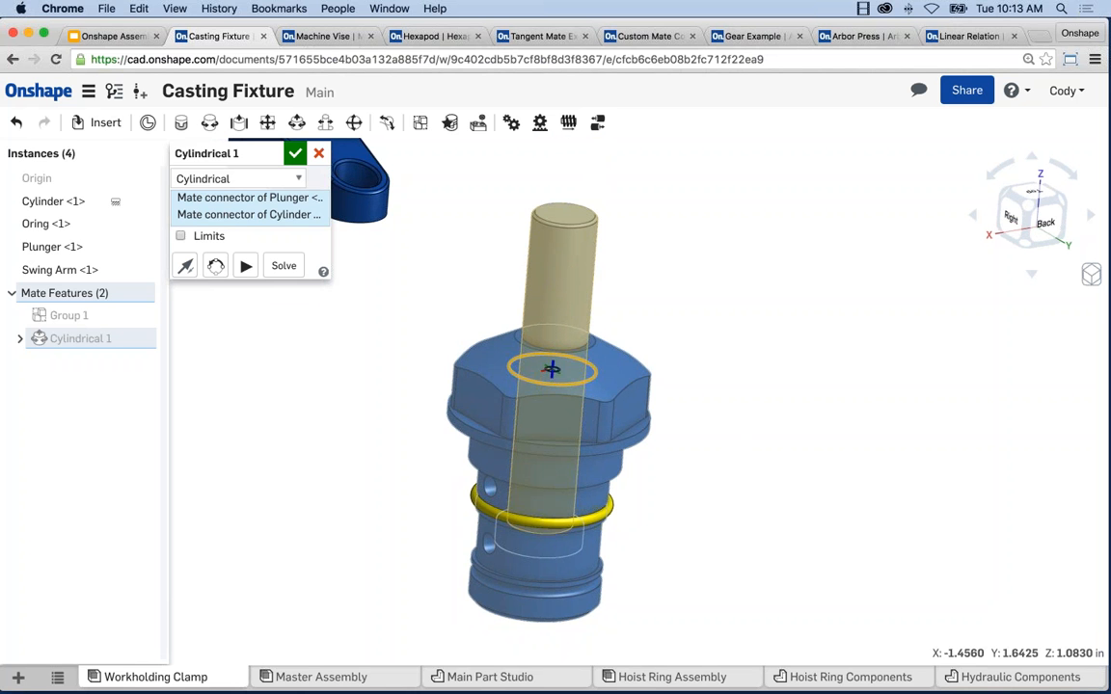
{"action": "middle_click_drag", "start_coordinate": [738, 373], "coordinate": [733, 347]}
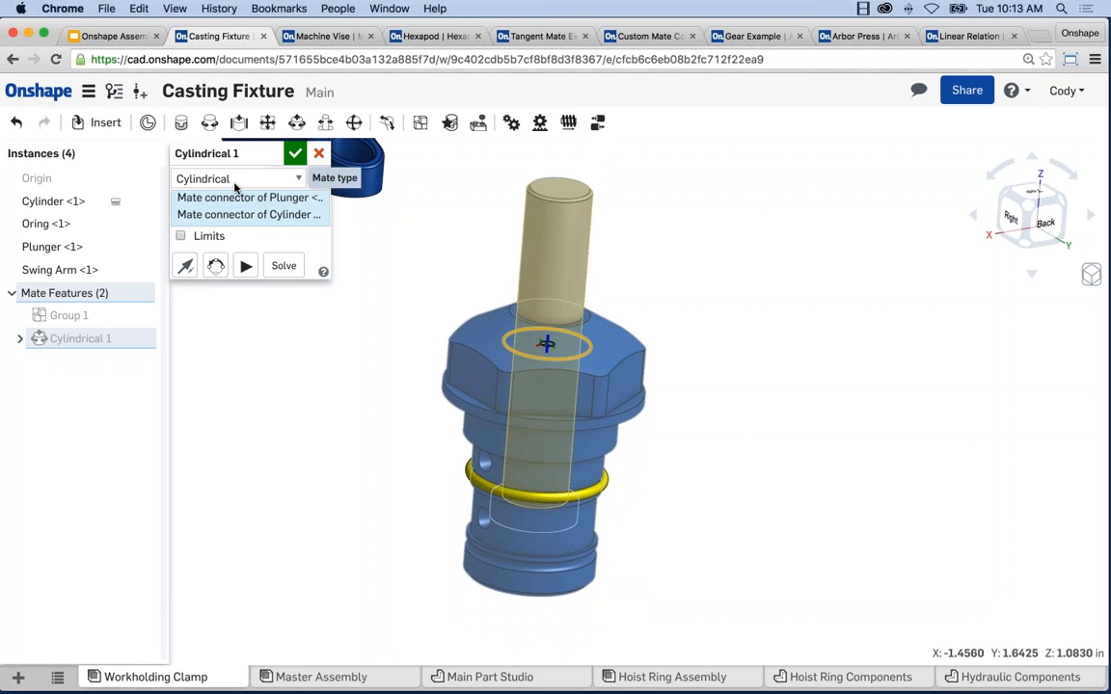
{"action": "left_click", "coordinate": [246, 266]}
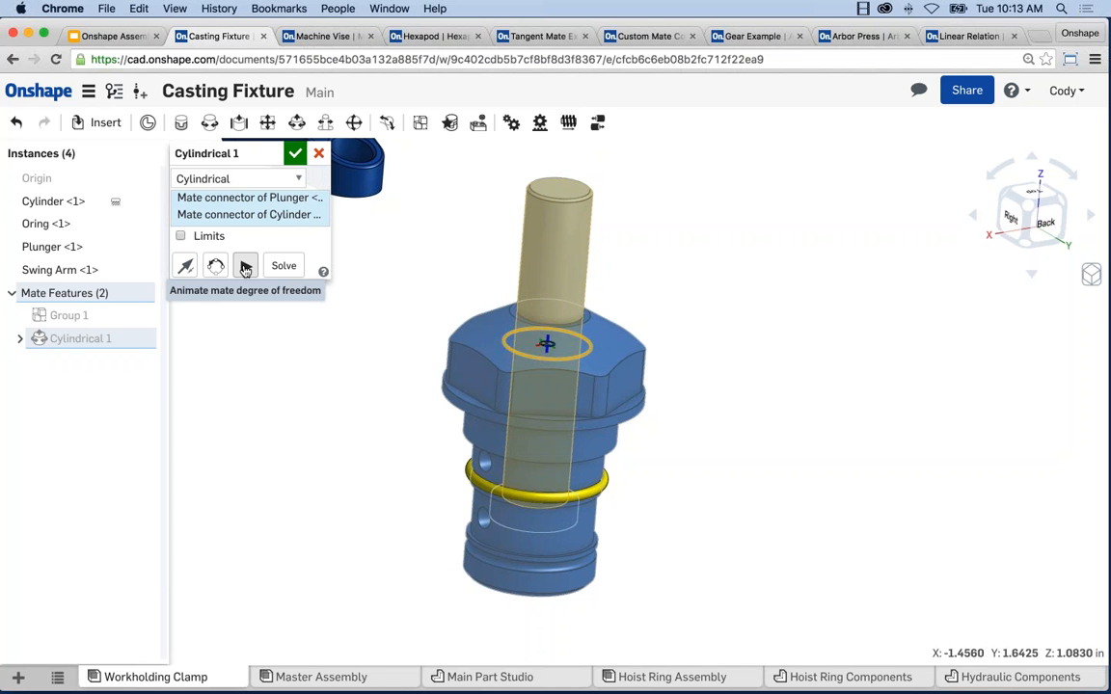
{"action": "left_click", "coordinate": [245, 269]}
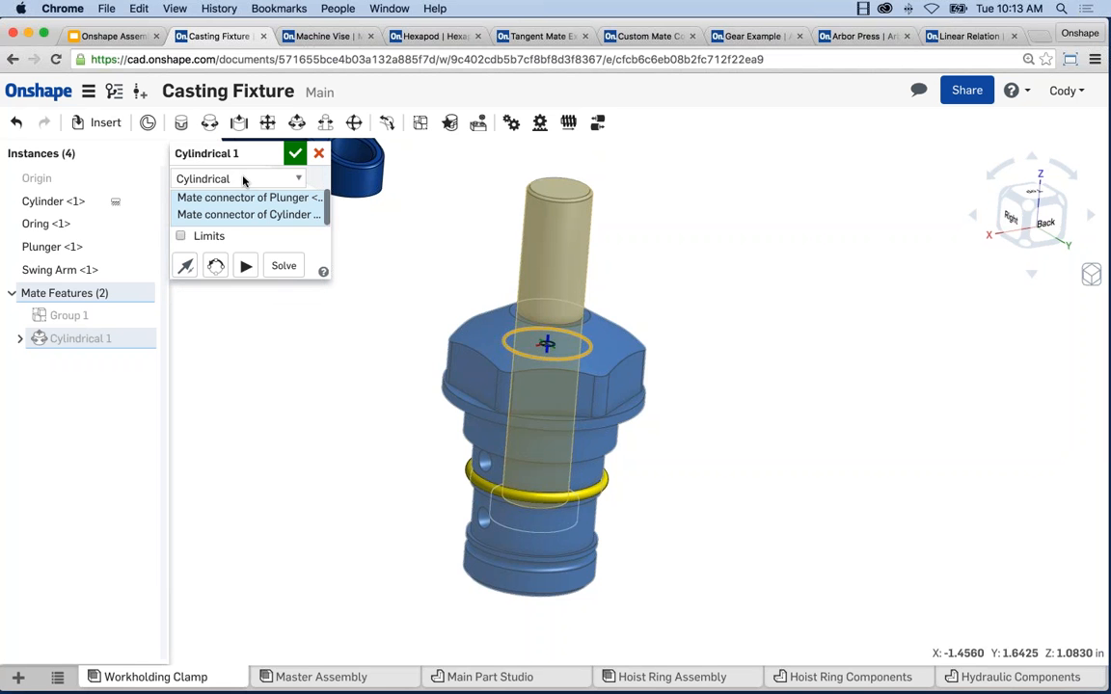
- Switch the plunger-to-cylinder mate type to Slider and animate it to examine the allowed motion
{"action": "left_click", "coordinate": [241, 179]}
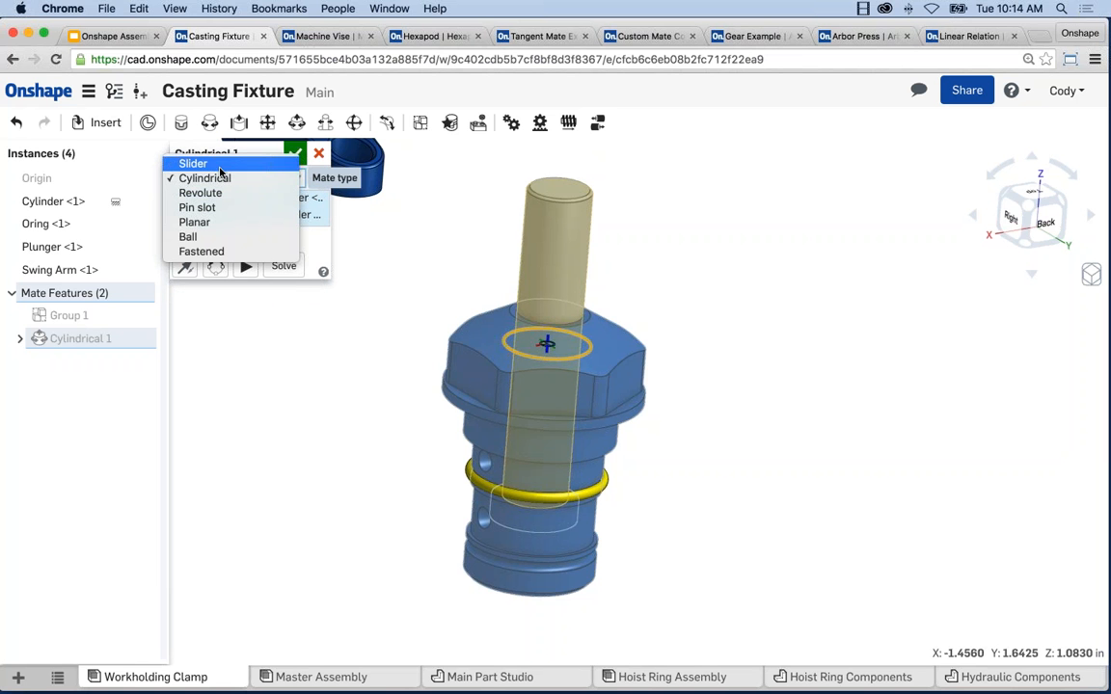
{"action": "left_click", "coordinate": [220, 166]}
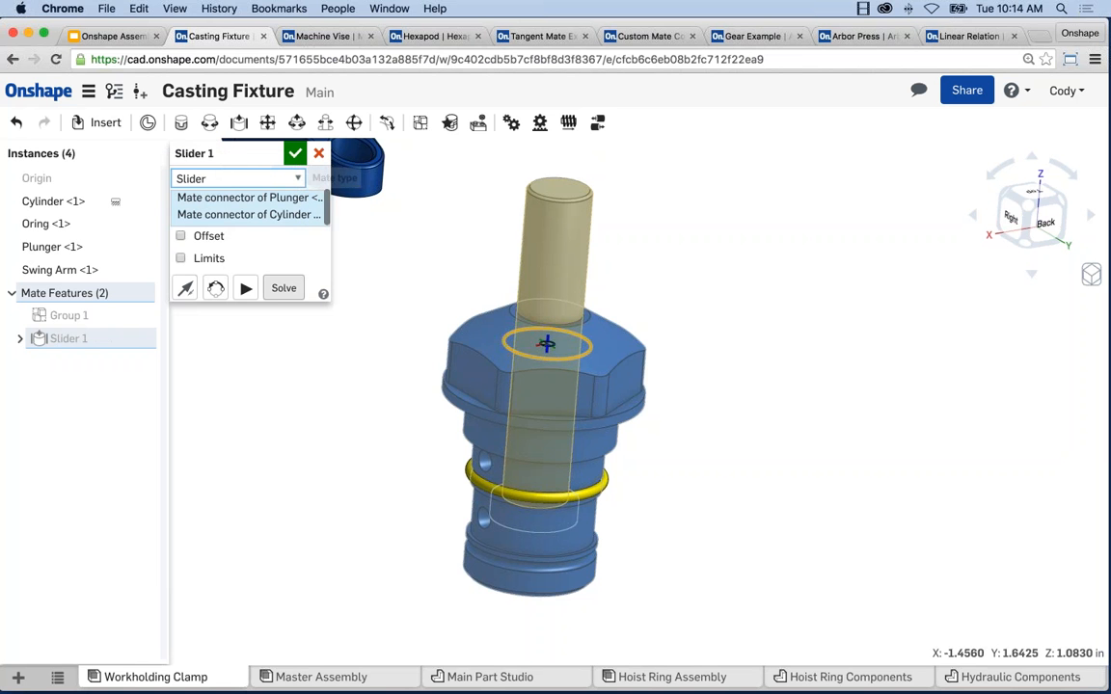
{"action": "left_click", "coordinate": [245, 288]}
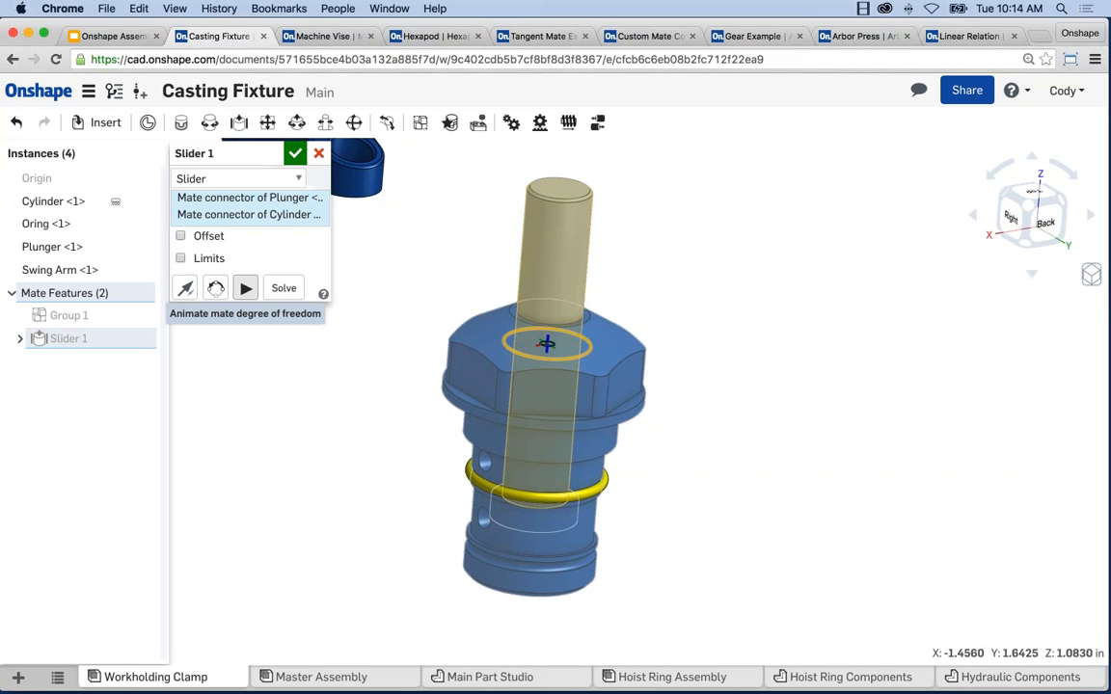
- Try the Revolute and Ball types for the plunger mate, animating the Ball type to examine its motion
{"action": "left_click", "coordinate": [246, 181]}
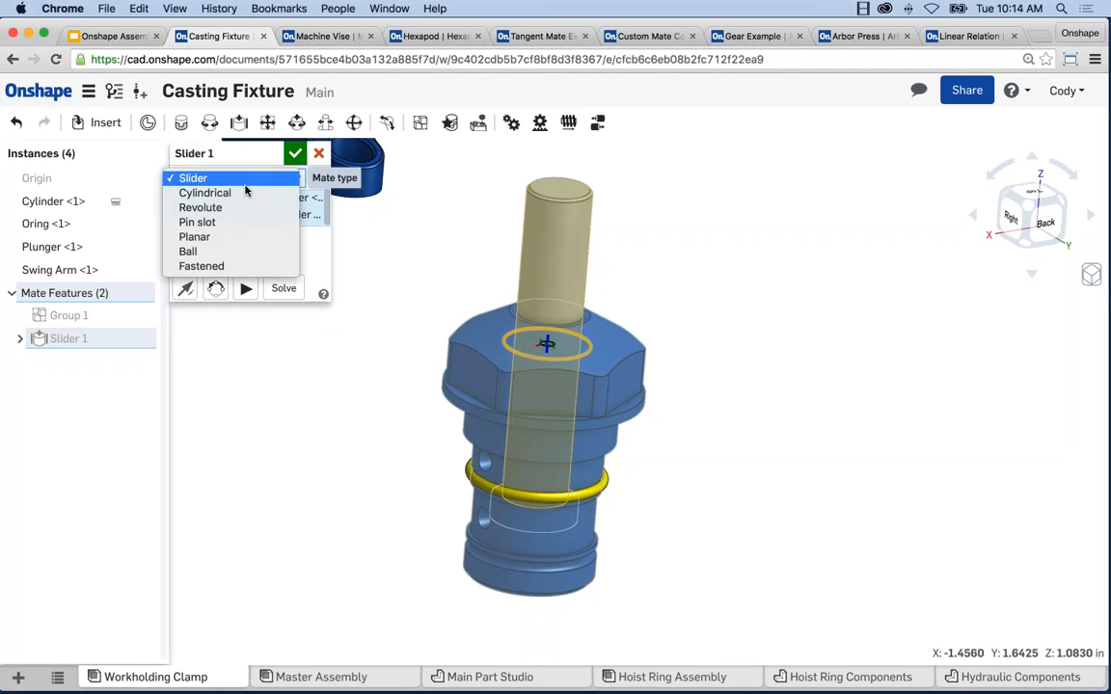
{"action": "left_click", "coordinate": [230, 208]}
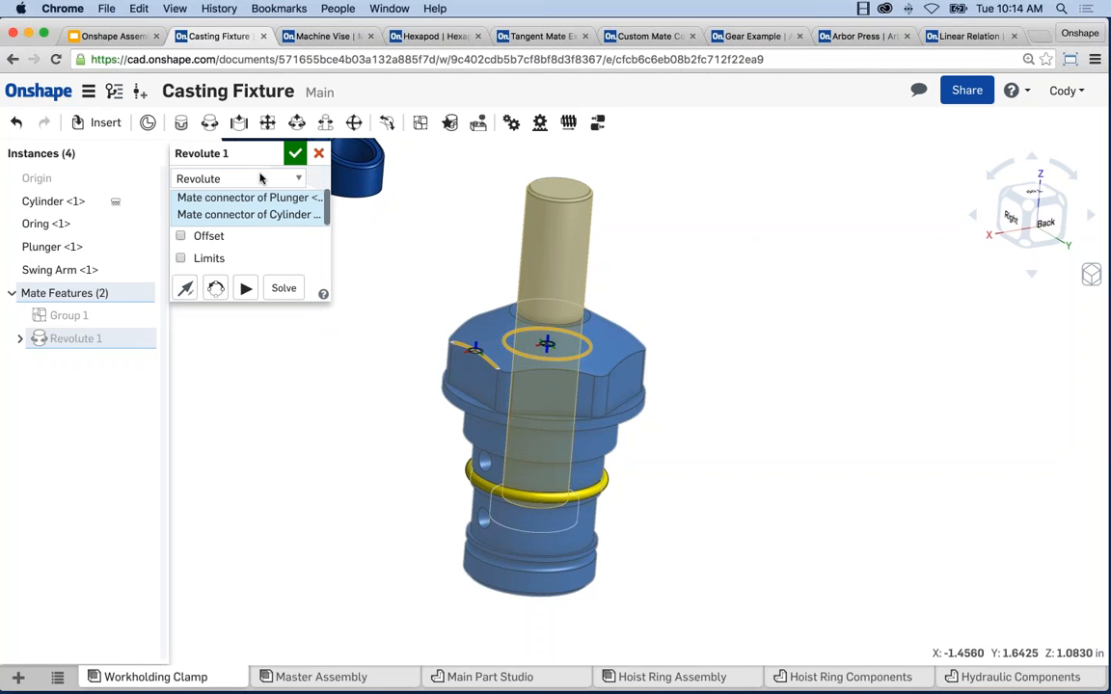
{"action": "left_click", "coordinate": [289, 179]}
{"action": "left_click", "coordinate": [227, 224]}
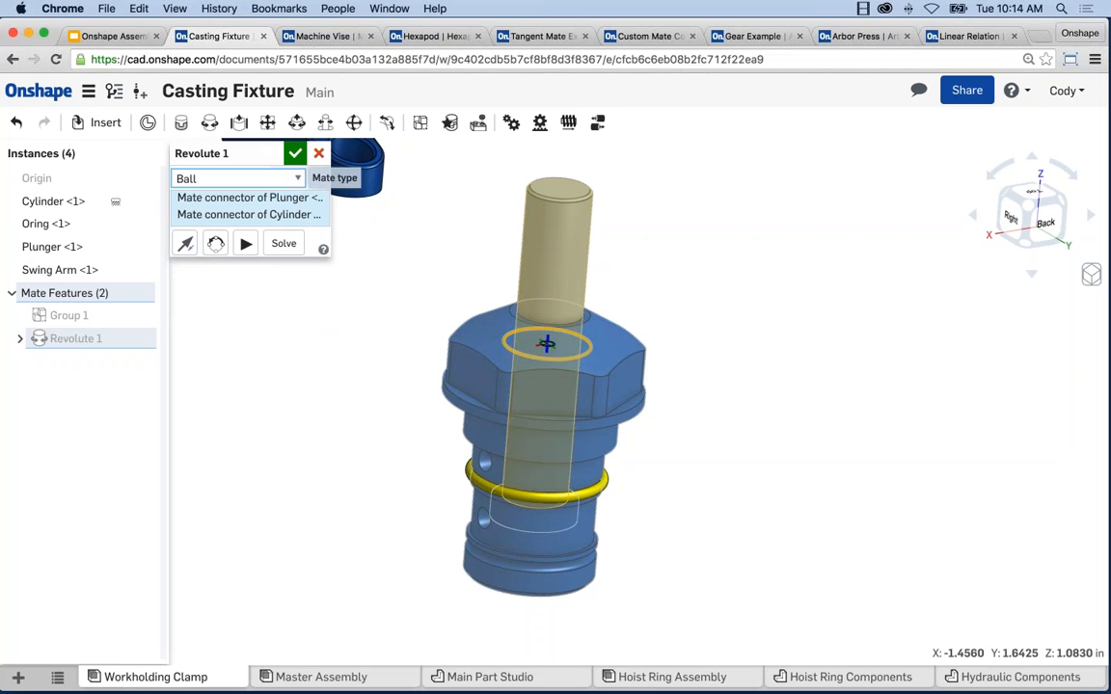
{"action": "left_click", "coordinate": [246, 245]}
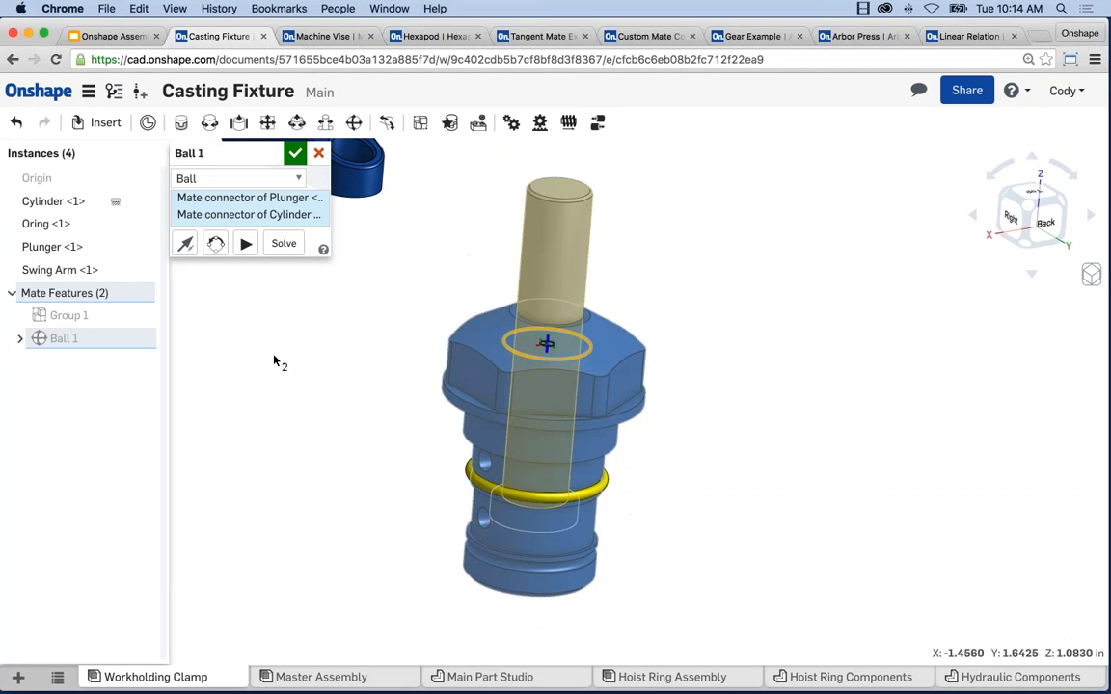
- Set the plunger's mate type back to Cylindrical, accept the mate, and move the plunger by hand to test it
{"action": "left_click", "coordinate": [240, 180]}
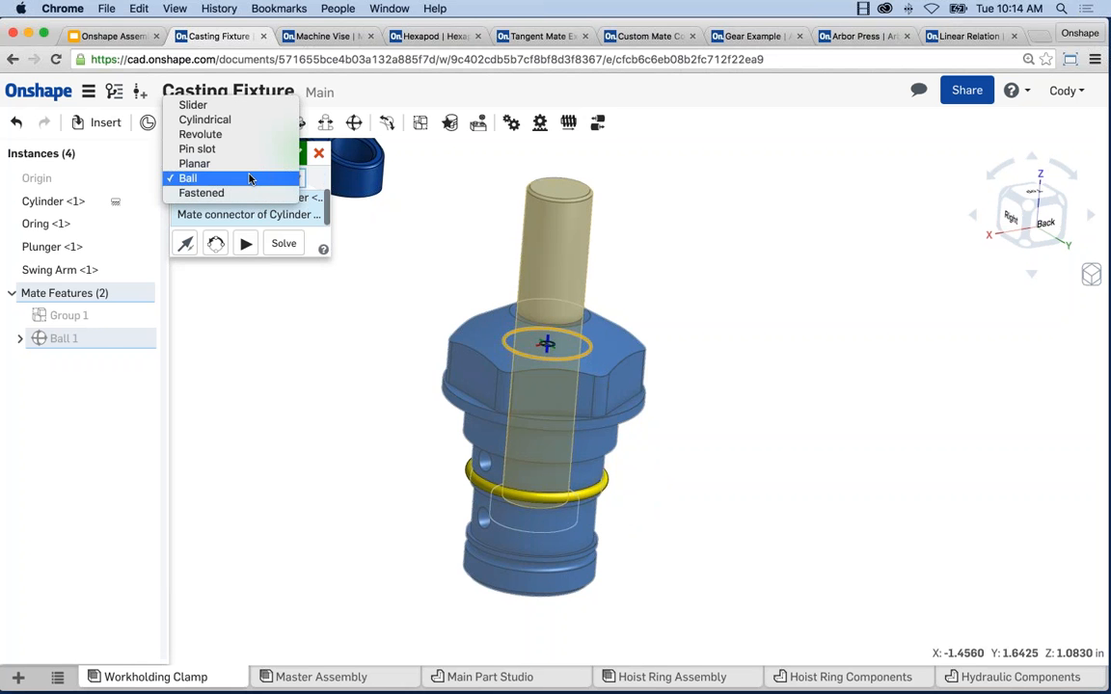
{"action": "left_click", "coordinate": [225, 124]}
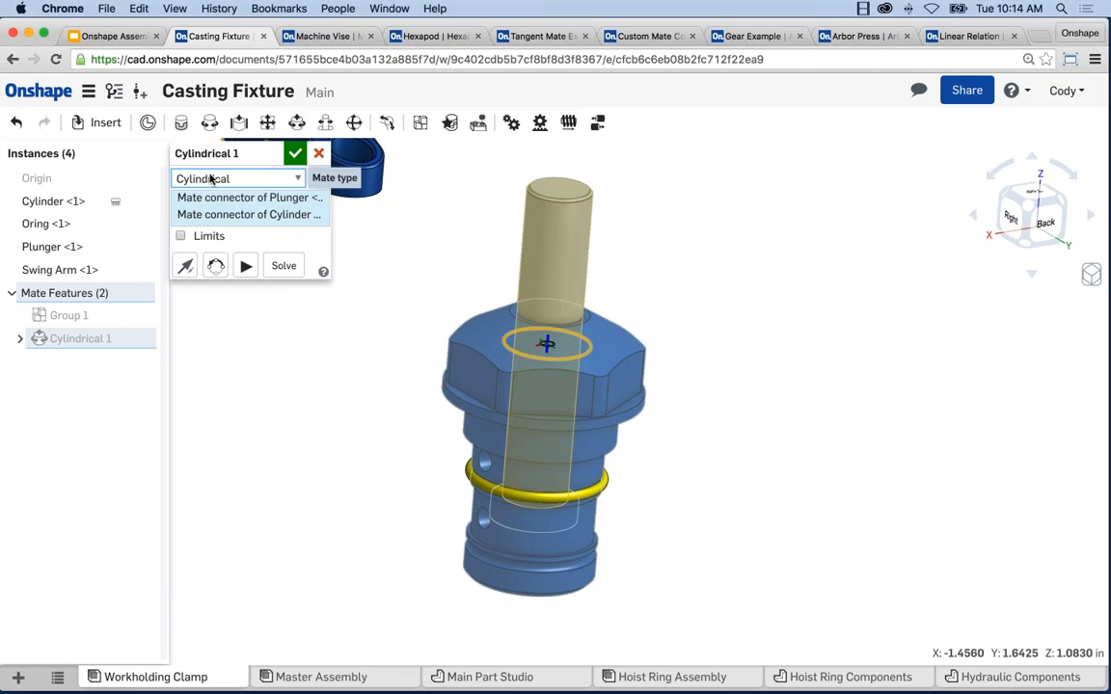
{"action": "left_click", "coordinate": [294, 156]}
{"action": "middle_click_drag", "start_coordinate": [389, 330], "coordinate": [527, 453]}
{"action": "left_click_drag", "start_coordinate": [628, 332], "coordinate": [642, 311]}
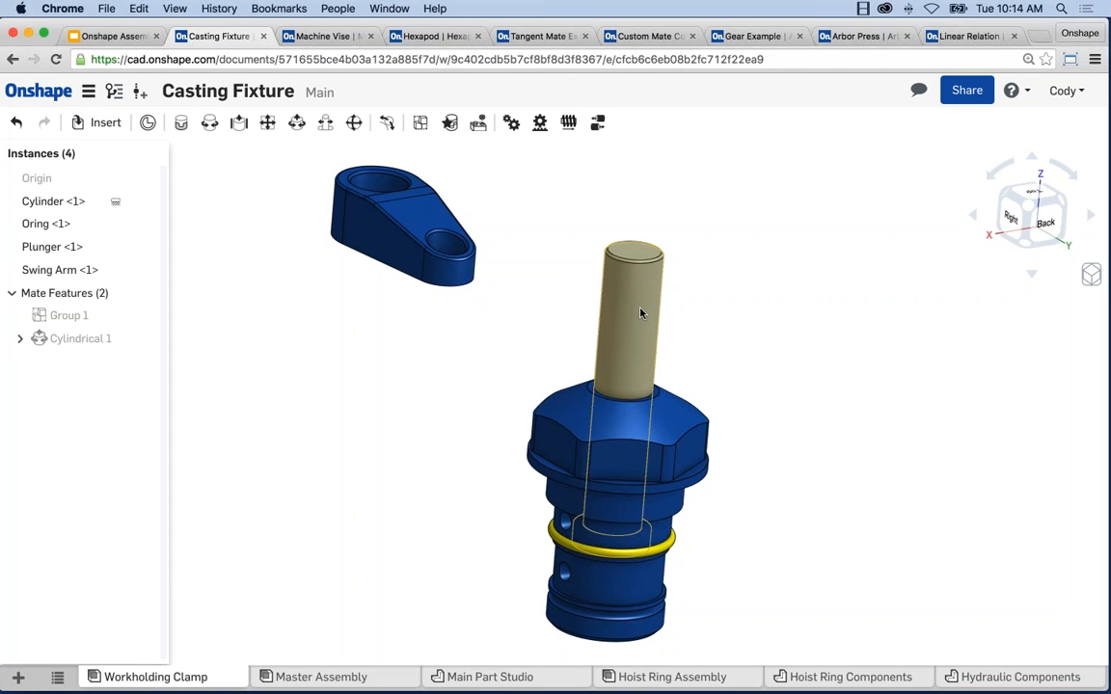
- Add a fastened mate between the center of the swing arm's large bore at its upper edge and the center of the plunger's top face
{"action": "middle_click_drag", "start_coordinate": [537, 343], "coordinate": [526, 304]}
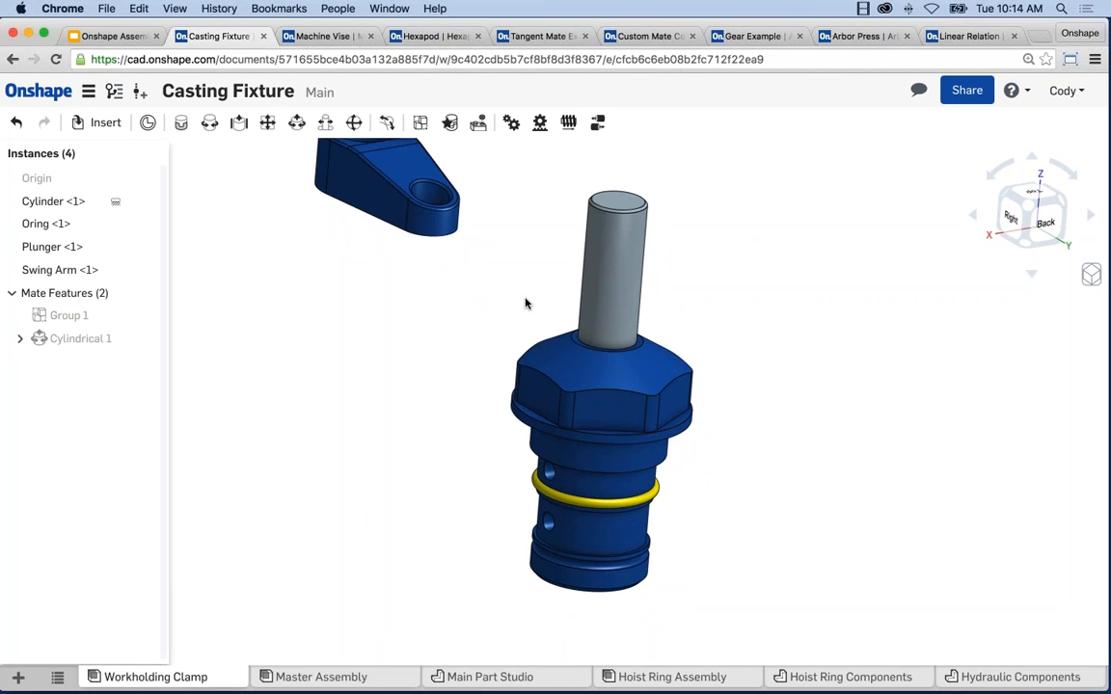
{"action": "middle_click_drag", "start_coordinate": [550, 280], "coordinate": [514, 319]}
{"action": "right_click_drag", "start_coordinate": [513, 314], "coordinate": [514, 319]}
{"action": "scroll", "coordinate": [492, 258], "scroll_direction": "up", "scroll_amount": 2}
{"action": "middle_click_drag", "start_coordinate": [488, 260], "coordinate": [497, 291]}
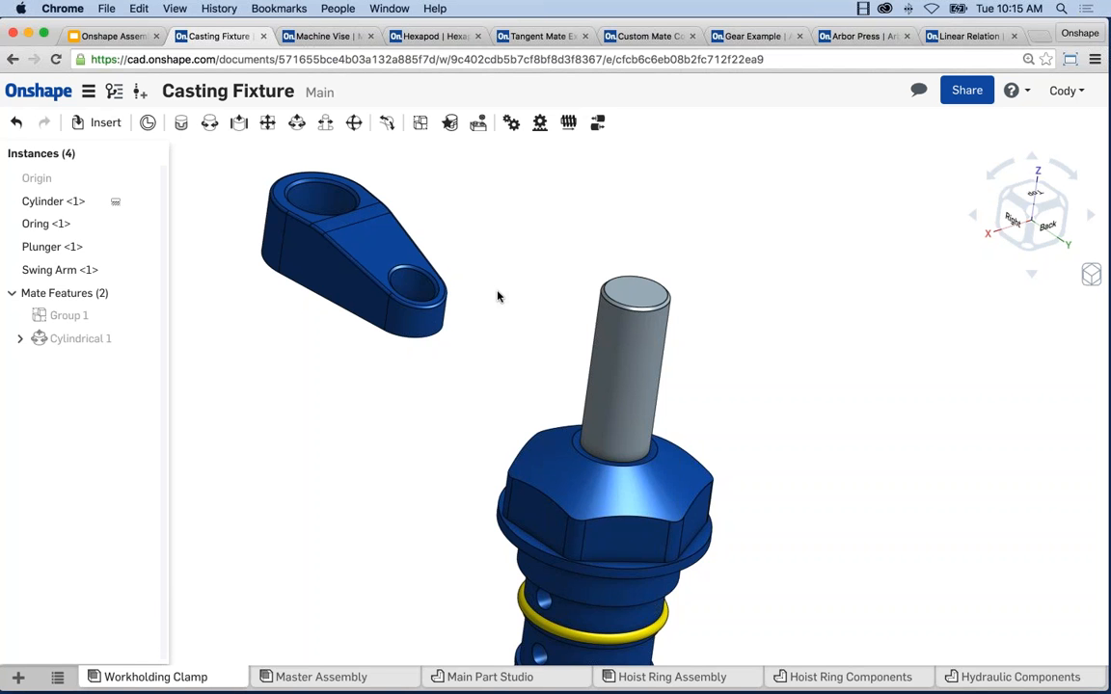
{"action": "scroll", "coordinate": [497, 294], "scroll_direction": "up", "scroll_amount": 3}
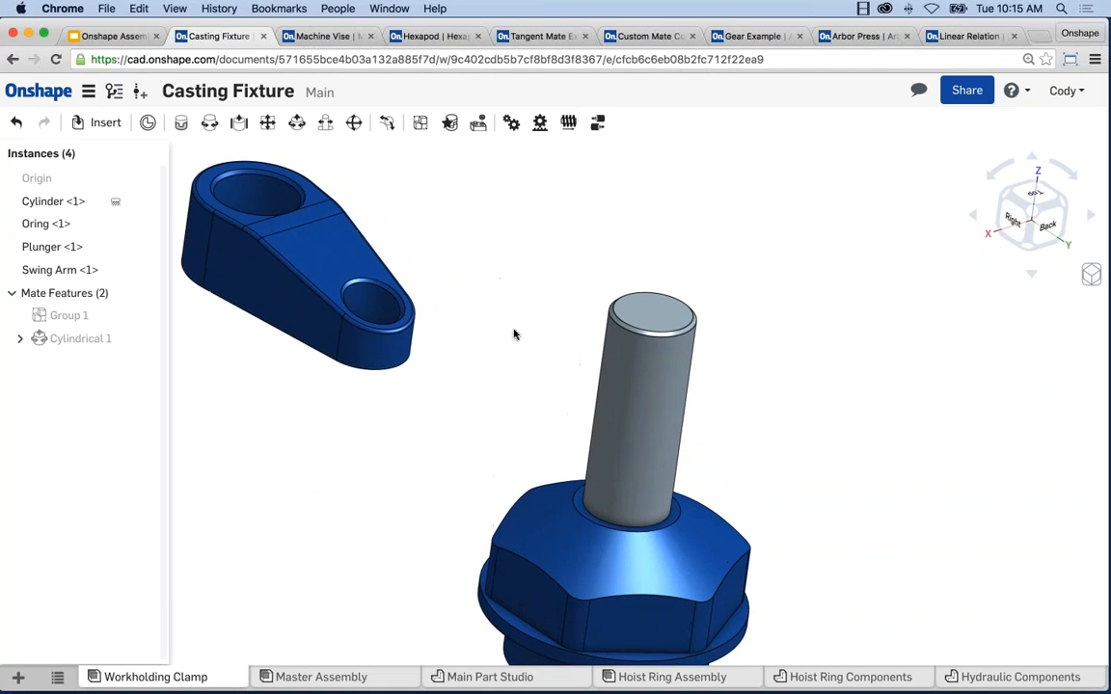
{"action": "middle_click_drag", "start_coordinate": [513, 334], "coordinate": [544, 354]}
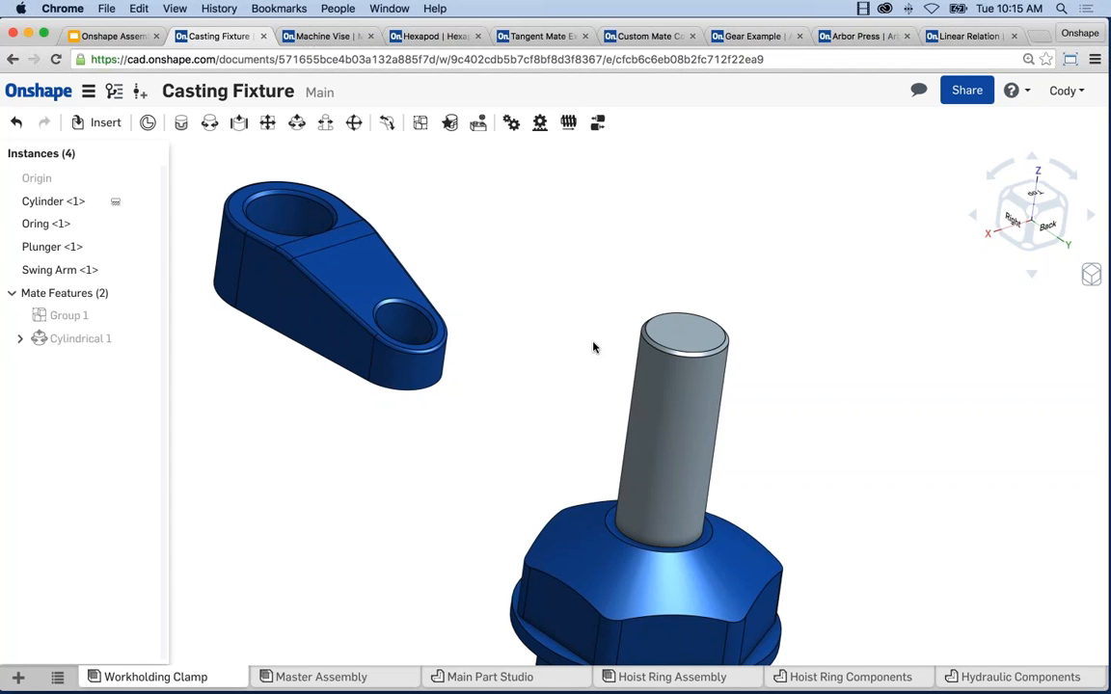
{"action": "left_click", "coordinate": [180, 125]}
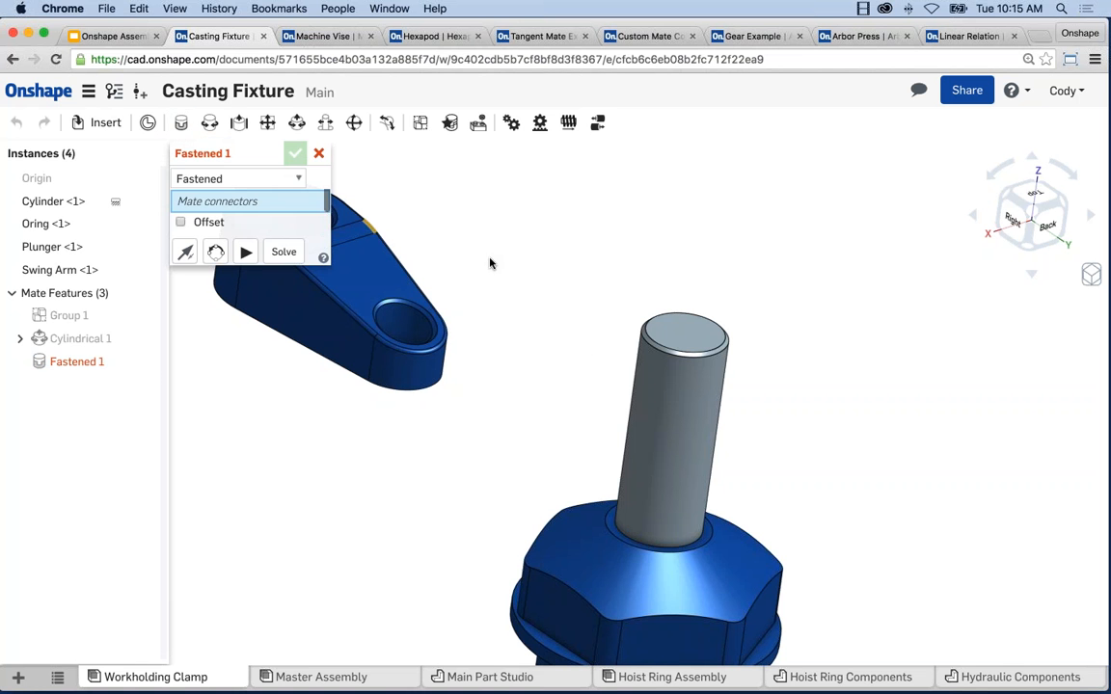
{"action": "middle_click_drag", "start_coordinate": [492, 251], "coordinate": [628, 287]}
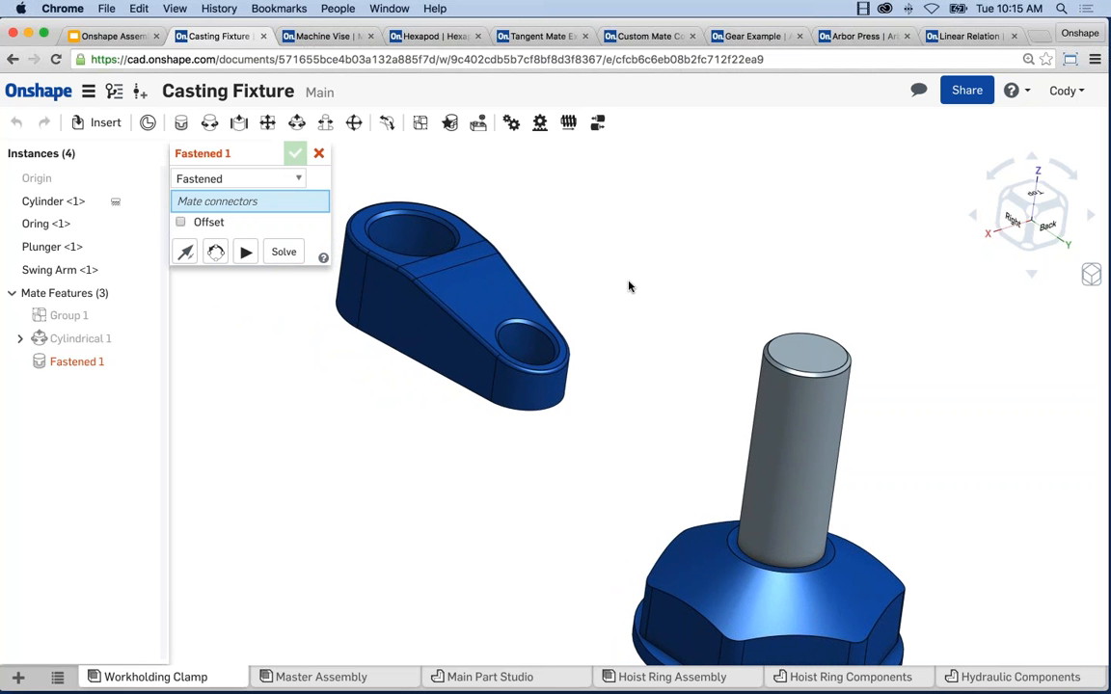
{"action": "middle_click_drag", "start_coordinate": [647, 277], "coordinate": [658, 270]}
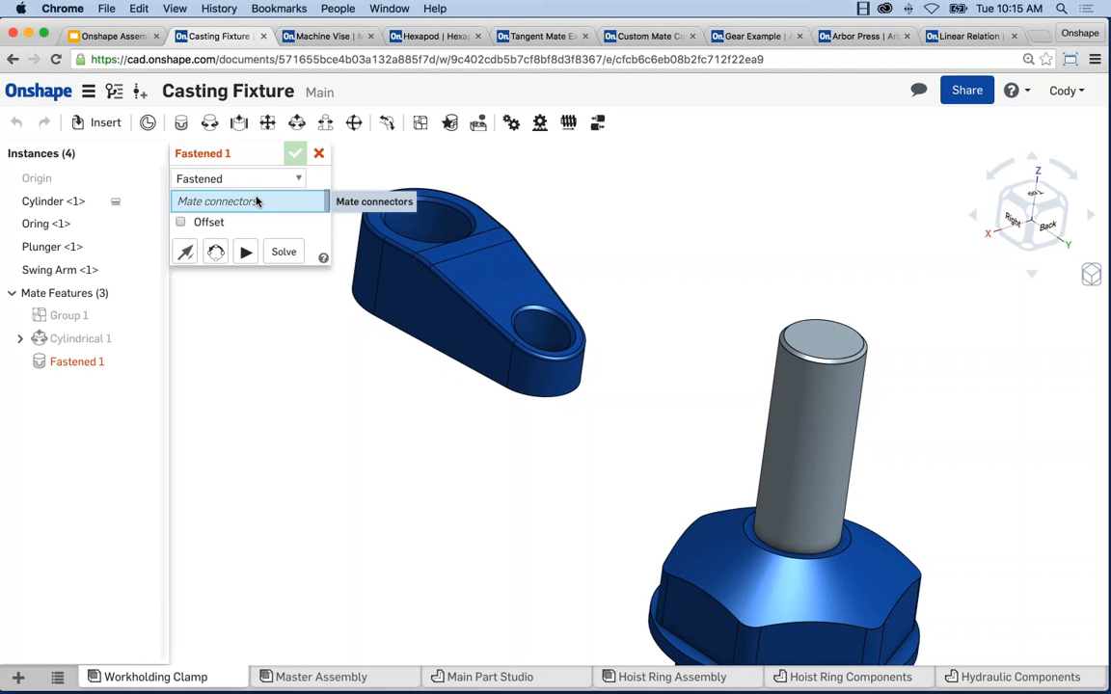
{"action": "middle_click_drag", "start_coordinate": [575, 194], "coordinate": [593, 188]}
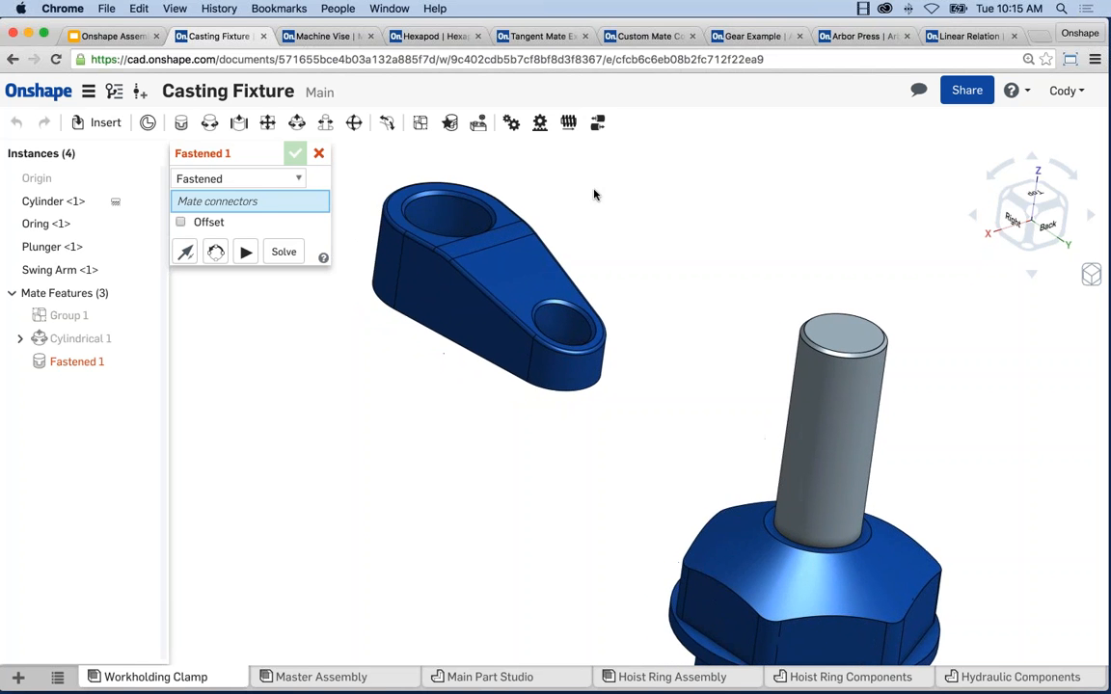
{"action": "left_click", "coordinate": [448, 217]}
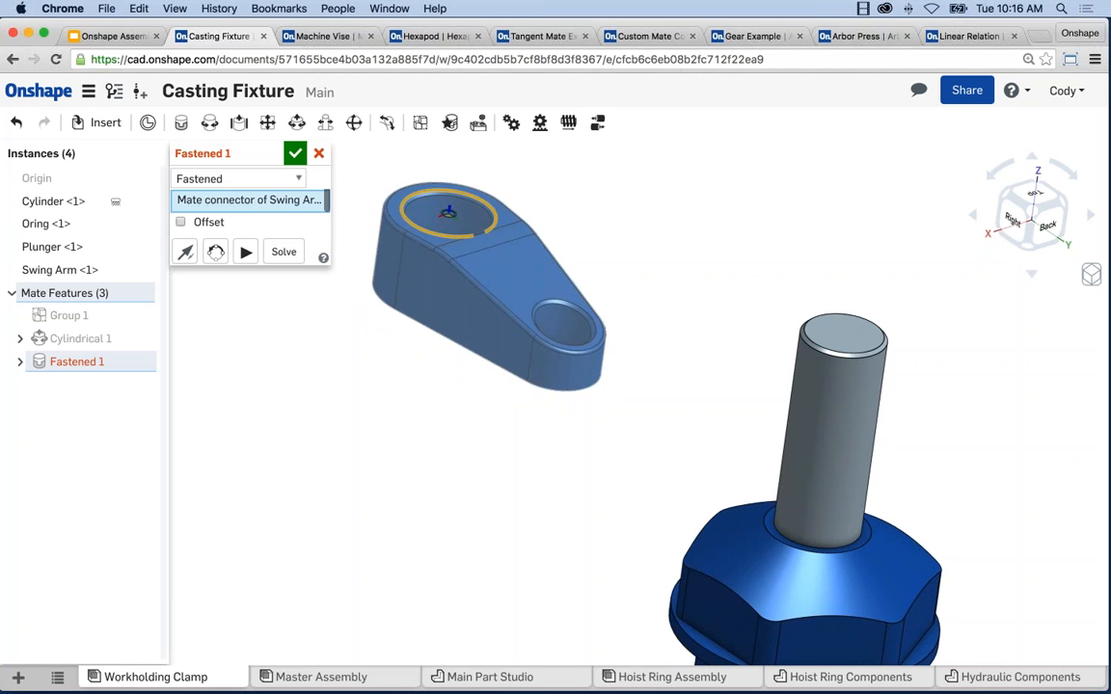
{"action": "middle_click_drag", "start_coordinate": [609, 234], "coordinate": [566, 181]}
{"action": "scroll", "coordinate": [607, 238], "scroll_direction": "down", "scroll_amount": 1}
{"action": "middle_click_drag", "start_coordinate": [577, 285], "coordinate": [521, 317]}
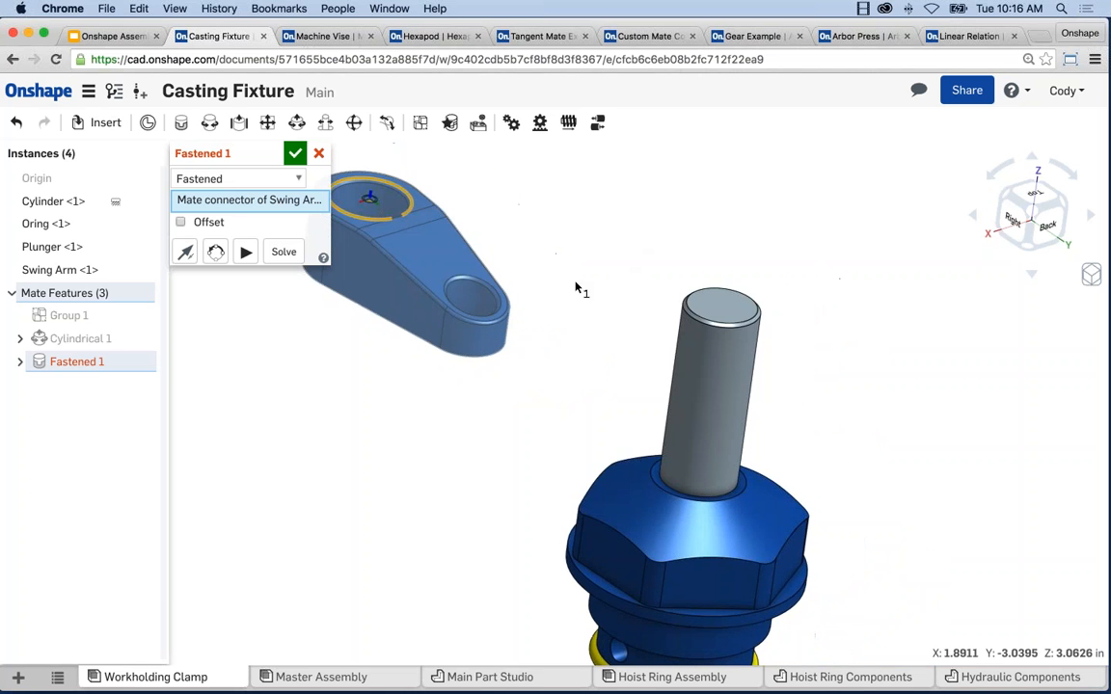
{"action": "left_click", "coordinate": [721, 307]}
{"action": "middle_click_drag", "start_coordinate": [639, 352], "coordinate": [529, 295]}
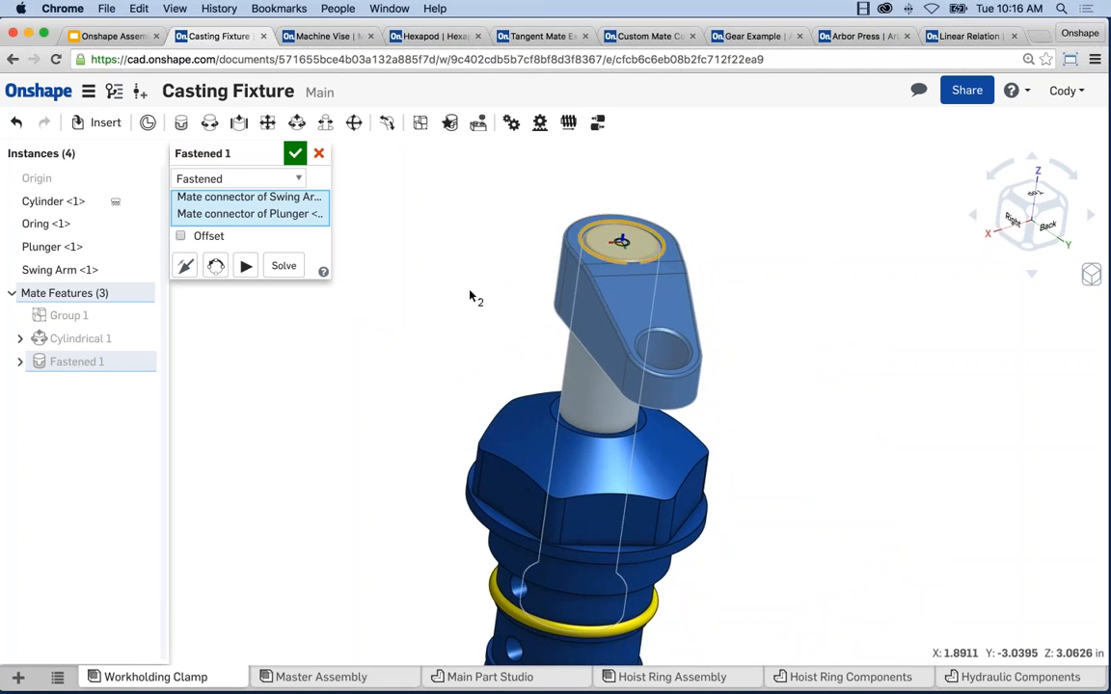
{"action": "left_click", "coordinate": [295, 153]}
- Move the fastened swing arm slightly to check that it travels together with the plunger
{"action": "middle_click_drag", "start_coordinate": [481, 325], "coordinate": [453, 304]}
{"action": "mouse_move", "coordinate": [587, 308]}
{"action": "left_mouse_down"}
{"action": "mouse_move", "coordinate": [597, 316]}
{"action": "mouse_move", "coordinate": [609, 268]}
{"action": "mouse_move", "coordinate": [597, 303]}
{"action": "left_mouse_up"}
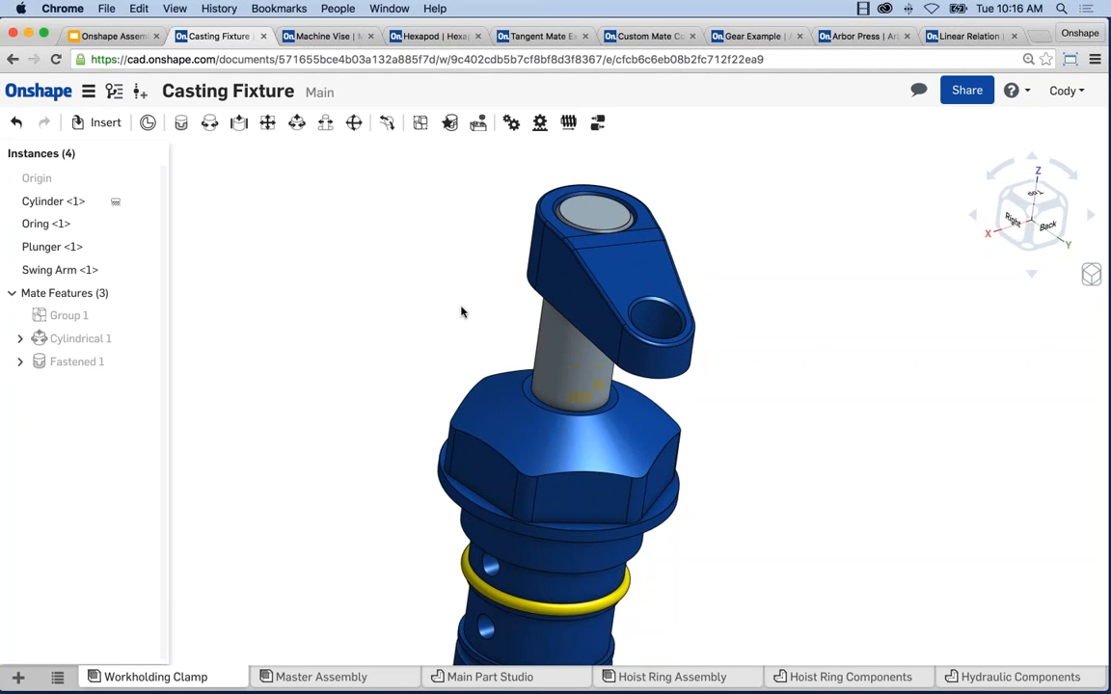
{"action": "middle_click_drag", "start_coordinate": [488, 340], "coordinate": [461, 309]}
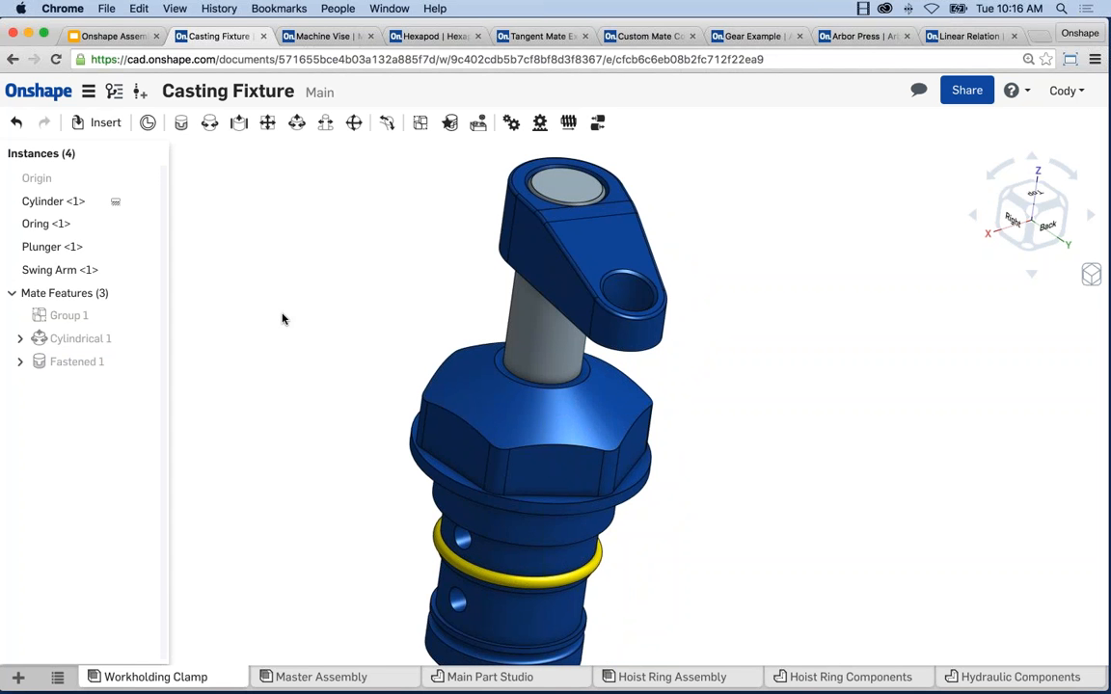
- Section the assembly parallel to a flat face of the cylinder's hex head, shifting the cutting plane inward to expose the plunger and bore
{"action": "scroll", "coordinate": [834, 465], "scroll_direction": "down", "scroll_amount": 3}
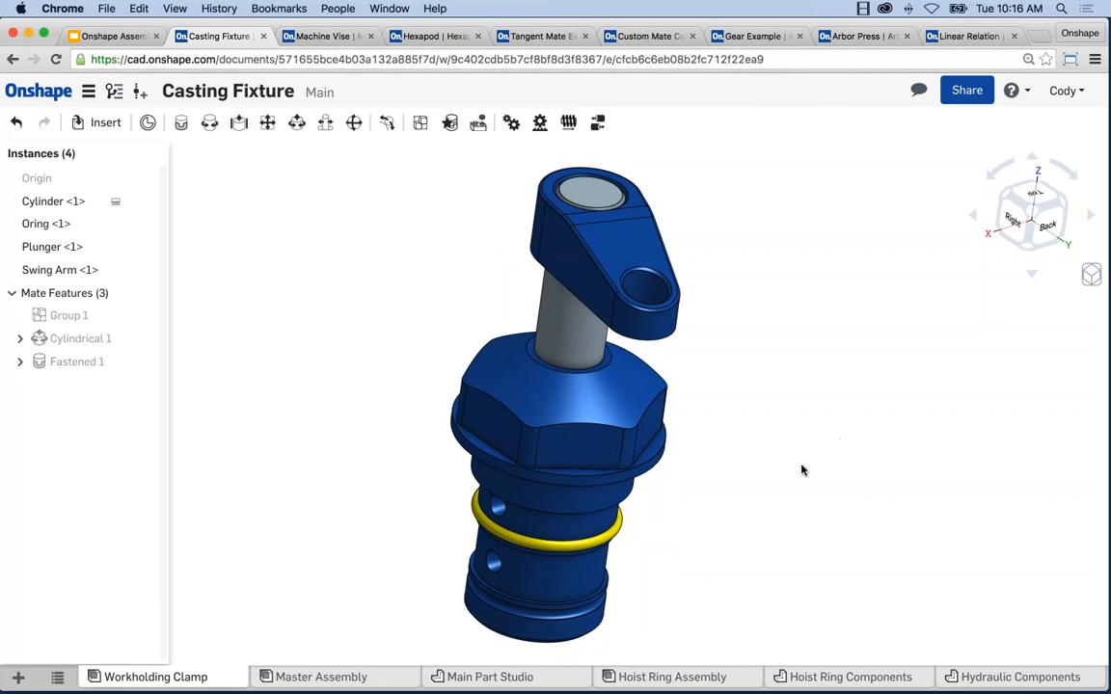
{"action": "middle_click_drag", "start_coordinate": [841, 447], "coordinate": [851, 454]}
{"action": "right_click_drag", "start_coordinate": [851, 454], "coordinate": [826, 459]}
{"action": "scroll", "coordinate": [826, 451], "scroll_direction": "down", "scroll_amount": 1}
{"action": "middle_click_drag", "start_coordinate": [826, 443], "coordinate": [759, 446]}
{"action": "scroll", "coordinate": [715, 417], "scroll_direction": "up", "scroll_amount": 1}
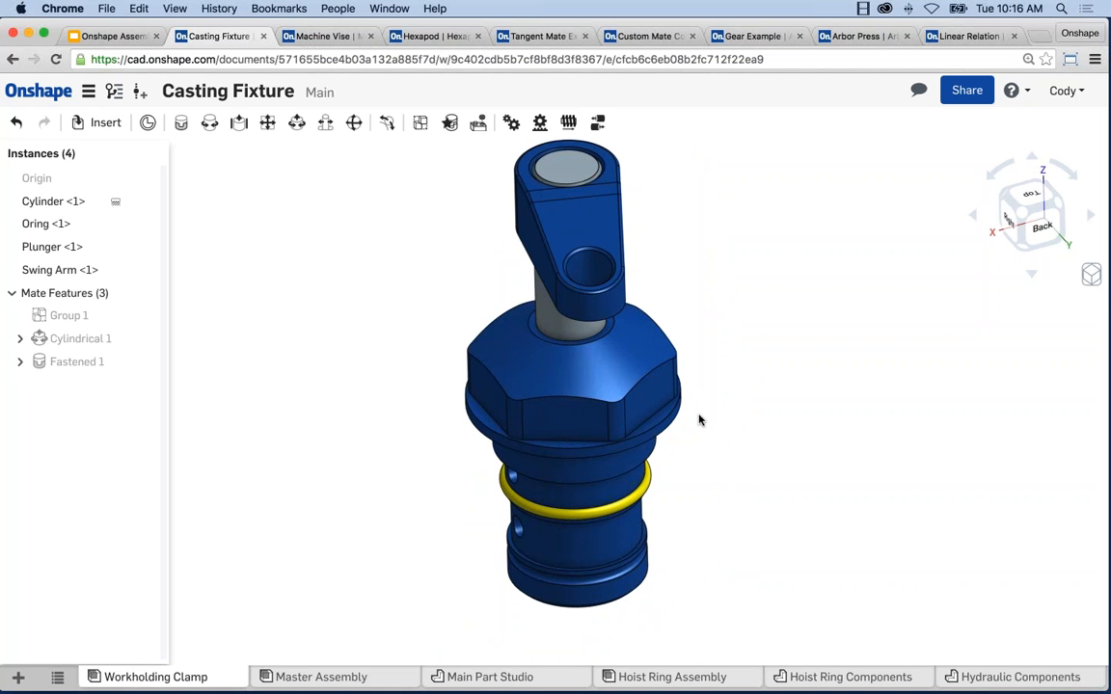
{"action": "left_click", "coordinate": [657, 397]}
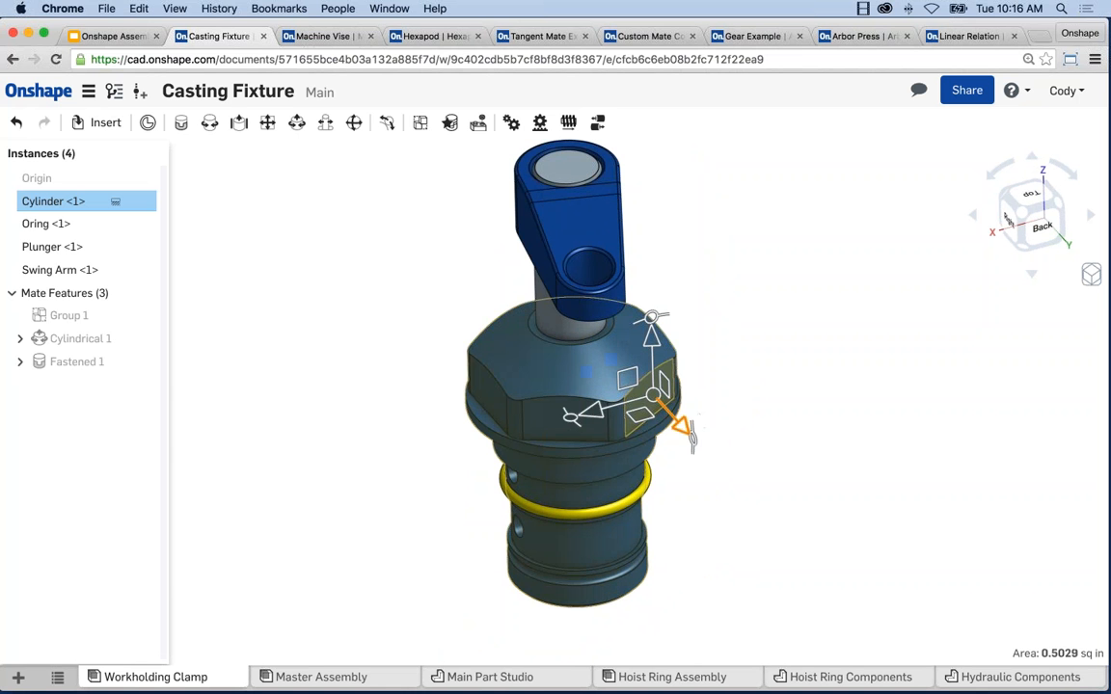
{"action": "left_click", "coordinate": [1091, 275]}
{"action": "left_click", "coordinate": [974, 639]}
{"action": "left_click_drag", "start_coordinate": [718, 432], "coordinate": [616, 407]}
{"action": "right_click_drag", "start_coordinate": [744, 483], "coordinate": [696, 391]}
{"action": "scroll", "coordinate": [696, 391], "scroll_direction": "up", "scroll_amount": 1}
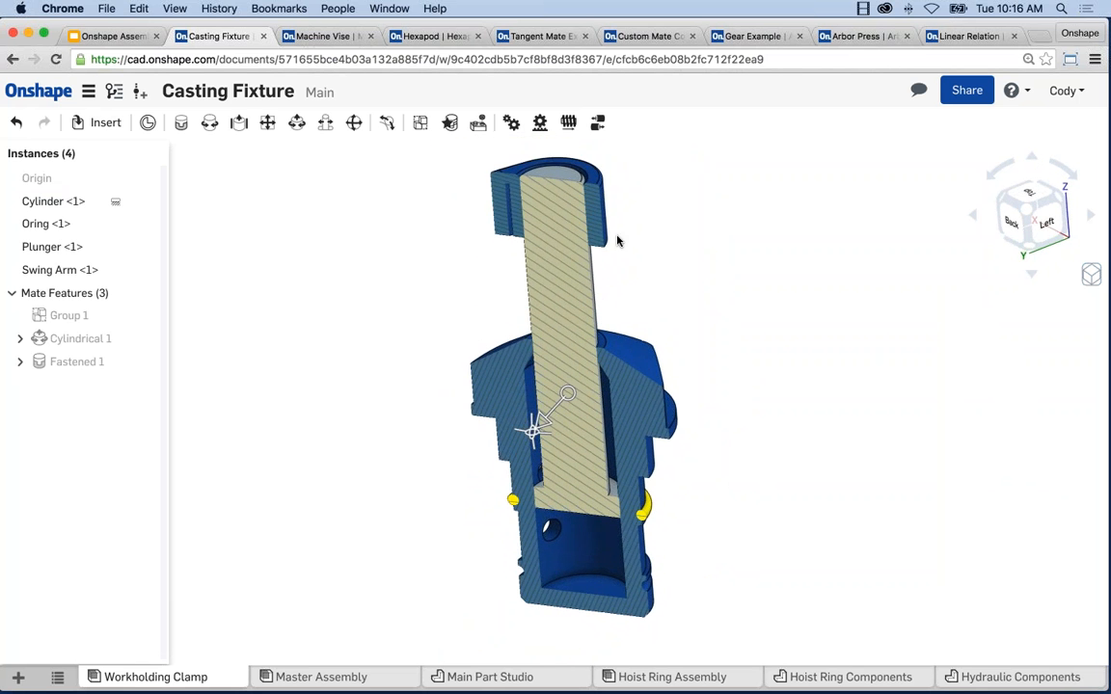
- Slide the swing arm and plunger up and back down to examine interference with the sectioned cylinder, and turn off the section view
{"action": "left_click_drag", "start_coordinate": [604, 183], "coordinate": [575, 59]}
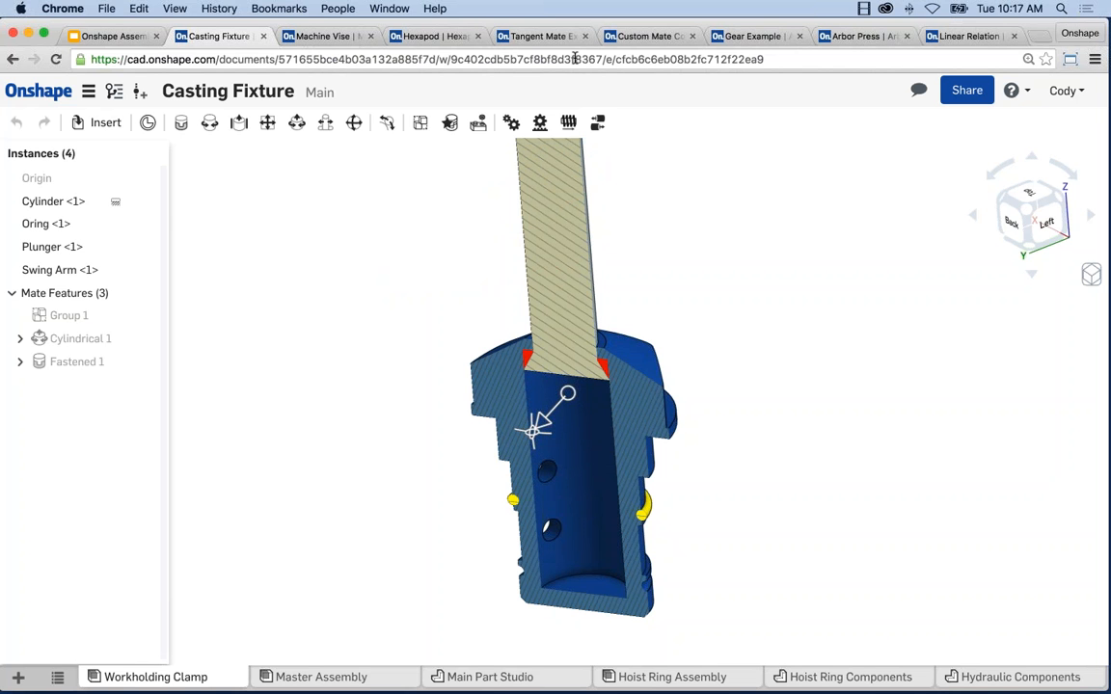
{"action": "left_click_drag", "start_coordinate": [575, 59], "coordinate": [553, 232]}
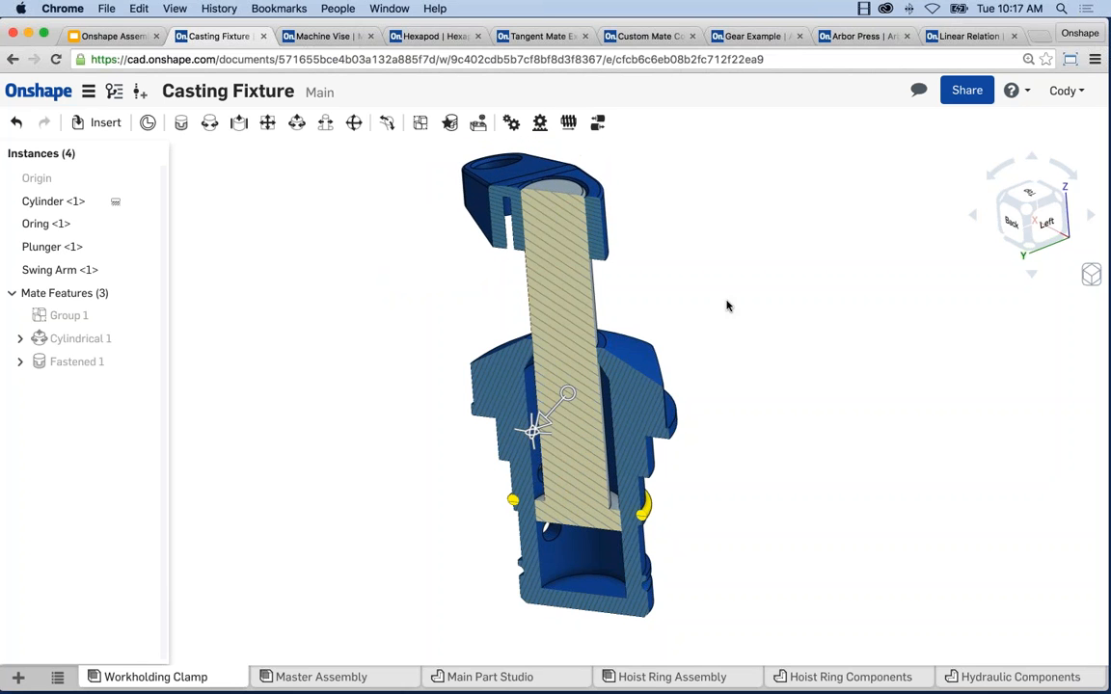
{"action": "left_click", "coordinate": [1090, 274]}
{"action": "left_click", "coordinate": [1053, 552]}
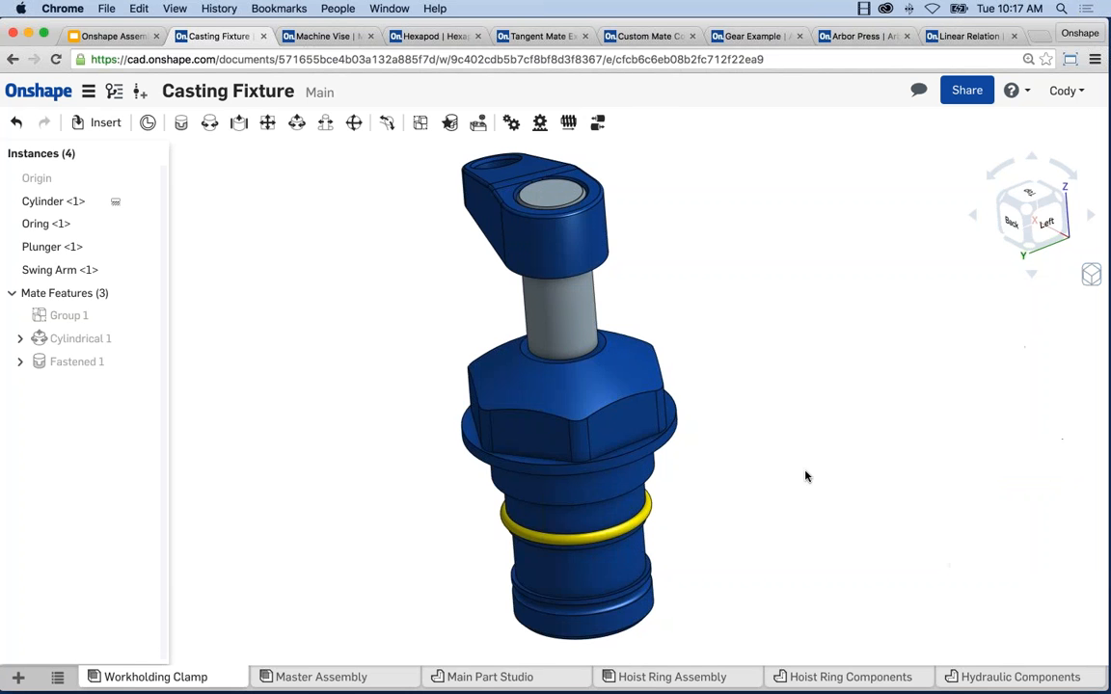
- Open the cylindrical mate between the plunger and the cylinder for editing and enable its limits
{"action": "mouse_move", "coordinate": [793, 464]}
{"action": "right_mouse_down"}
{"action": "mouse_move", "coordinate": [907, 447]}
{"action": "mouse_move", "coordinate": [904, 469]}
{"action": "mouse_move", "coordinate": [863, 503]}
{"action": "mouse_move", "coordinate": [856, 473]}
{"action": "mouse_move", "coordinate": [795, 484]}
{"action": "right_mouse_up"}
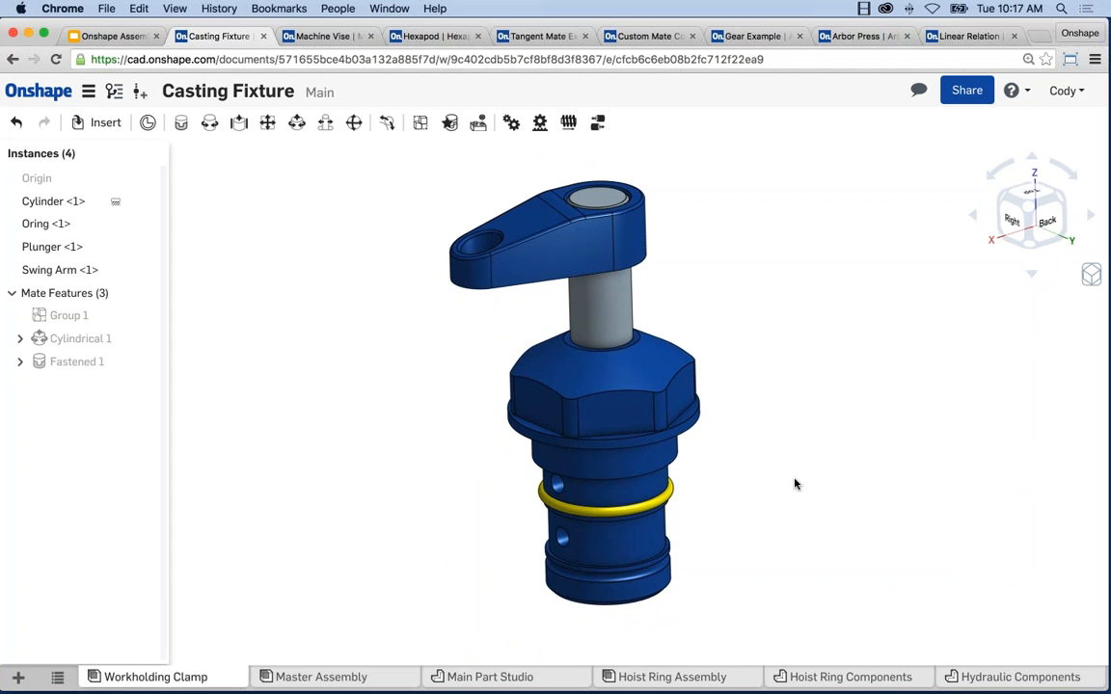
{"action": "right_click_drag", "start_coordinate": [794, 483], "coordinate": [342, 362]}
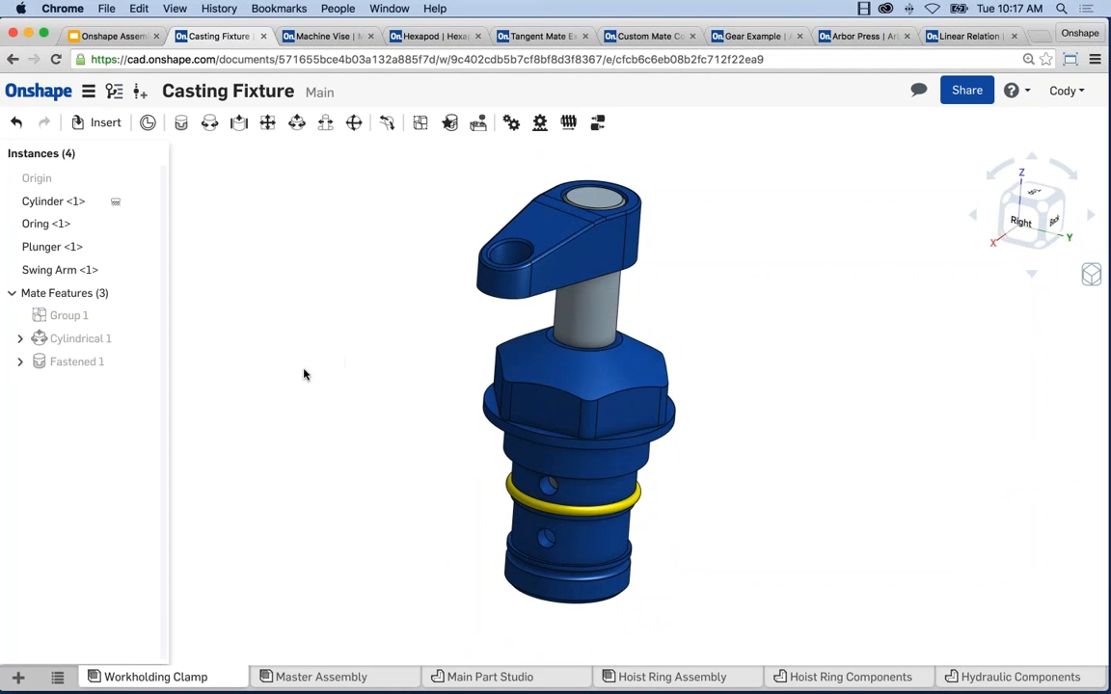
{"action": "right_click", "coordinate": [87, 338]}
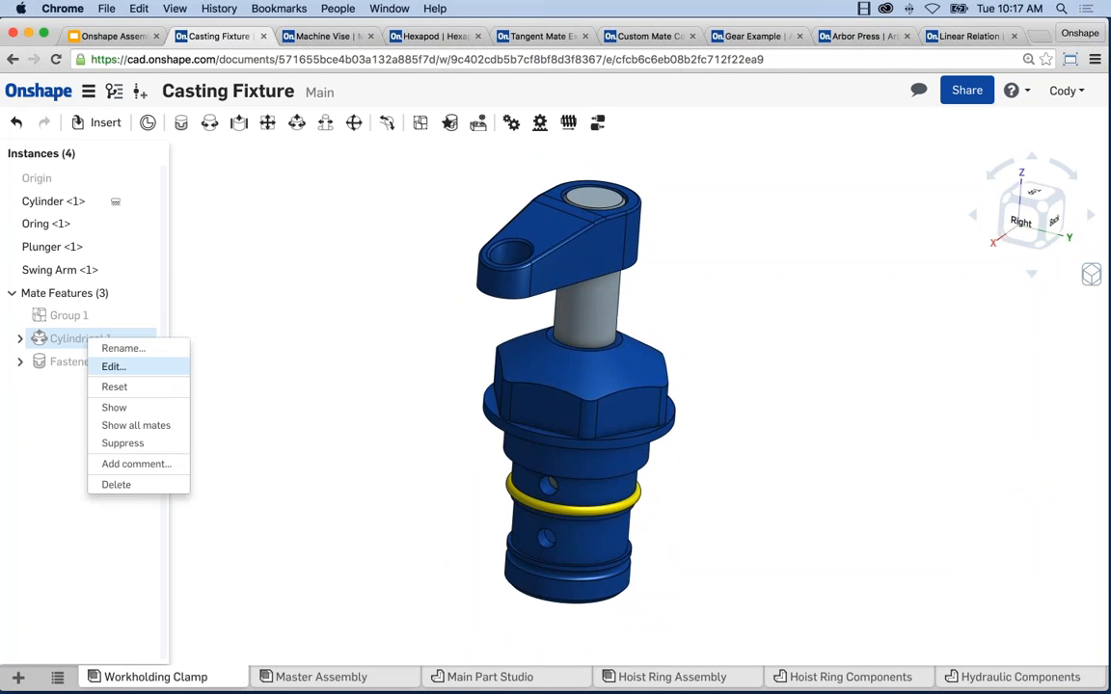
{"action": "left_click", "coordinate": [114, 366]}
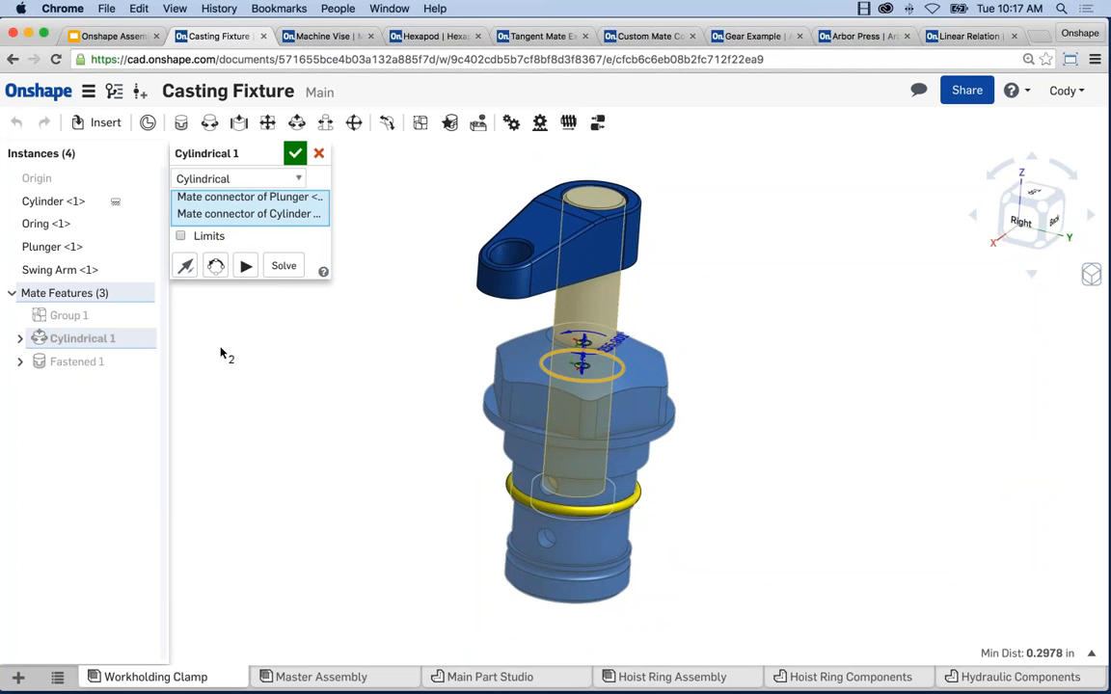
{"action": "left_click", "coordinate": [180, 236]}
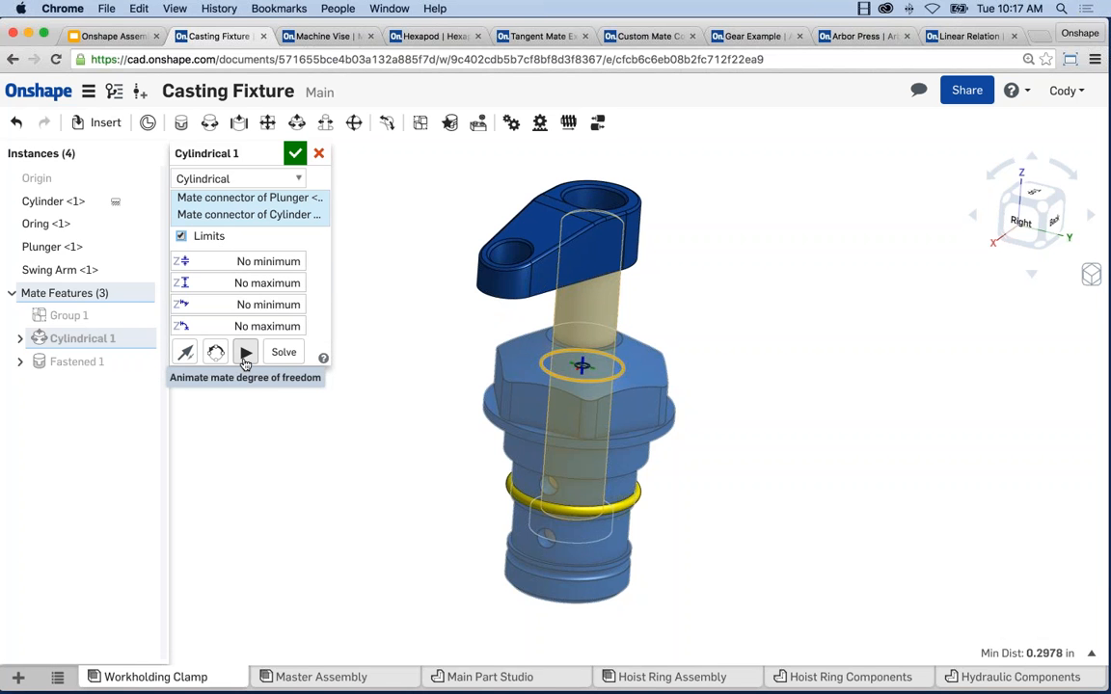
- Turn off the limits of the cylindrical mate between the plunger and the cylinder, and accept the mate
{"action": "left_click", "coordinate": [181, 236]}
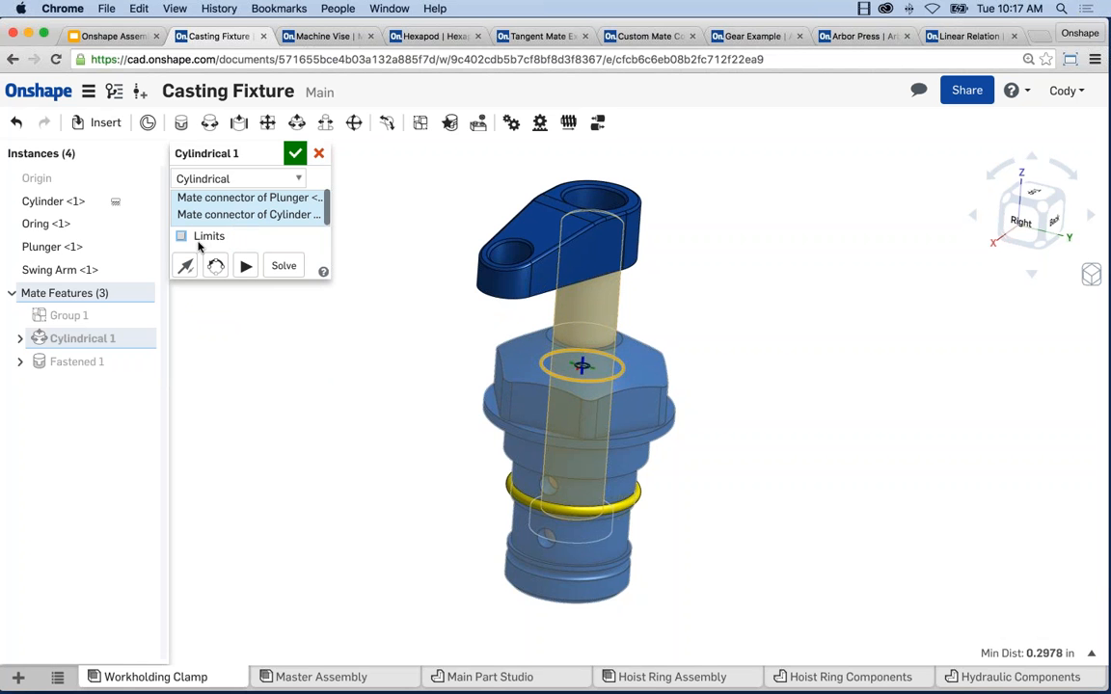
{"action": "left_click", "coordinate": [295, 153]}
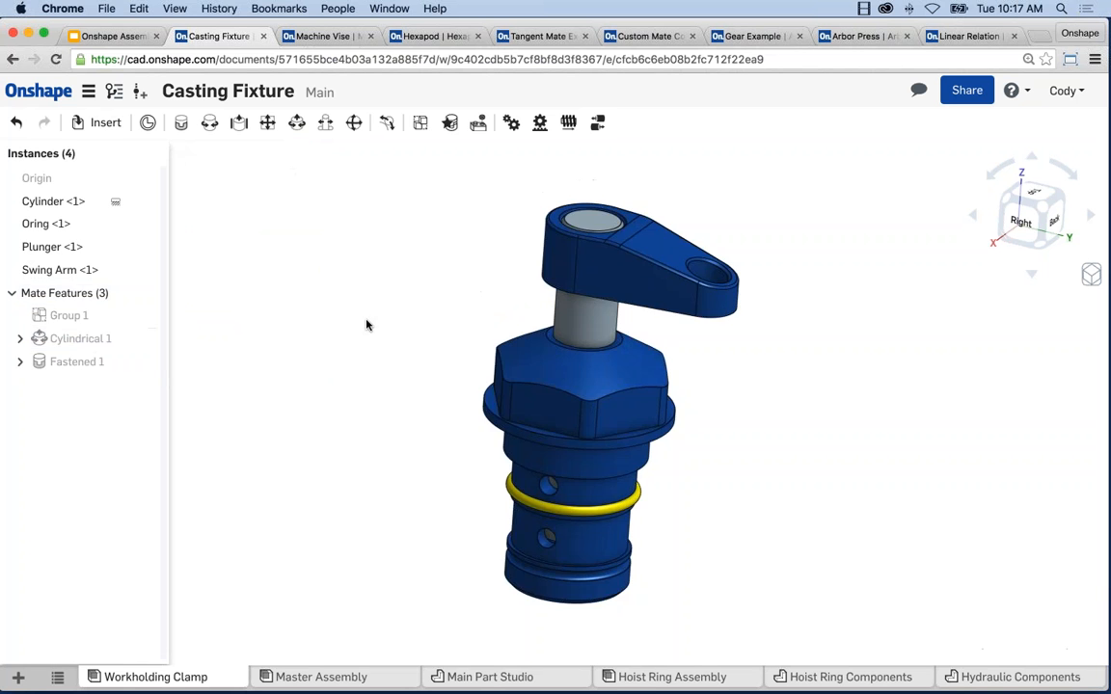
- Edit the fastened mate of the swing arm, reorienting its secondary axis in quarter turns until the arm extends over the hex head's front, and accept
{"action": "scroll", "coordinate": [526, 339], "scroll_direction": "up", "scroll_amount": 5}
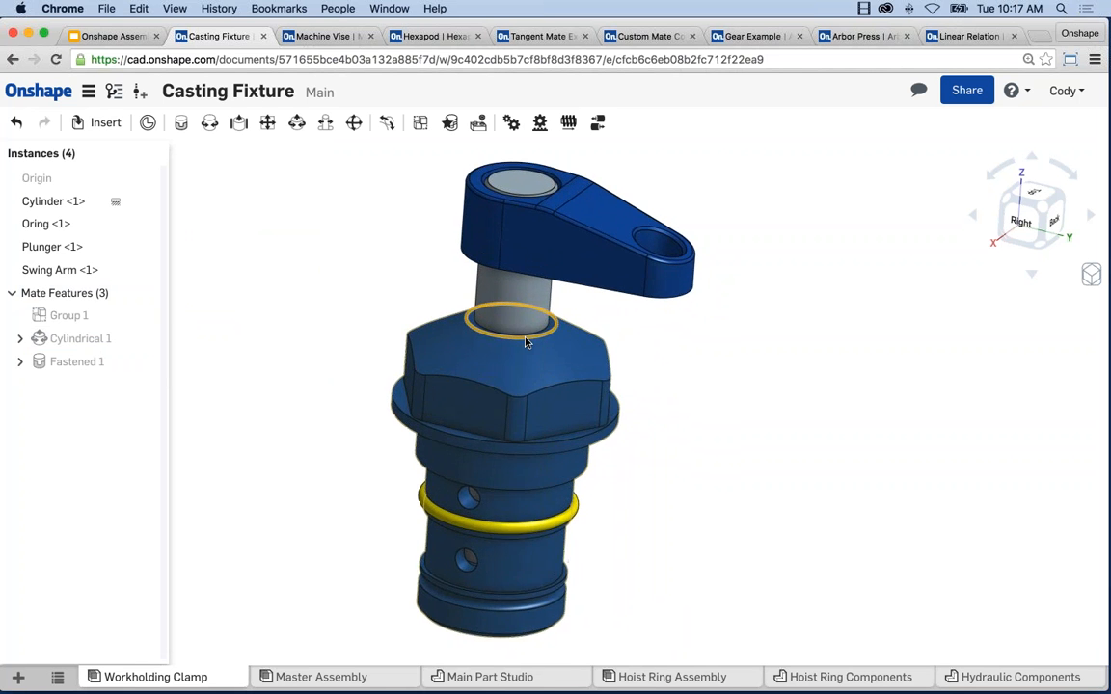
{"action": "middle_click_drag", "start_coordinate": [515, 342], "coordinate": [542, 353]}
{"action": "scroll", "coordinate": [543, 357], "scroll_direction": "down", "scroll_amount": 2}
{"action": "scroll", "coordinate": [543, 358], "scroll_direction": "down", "scroll_amount": 2}
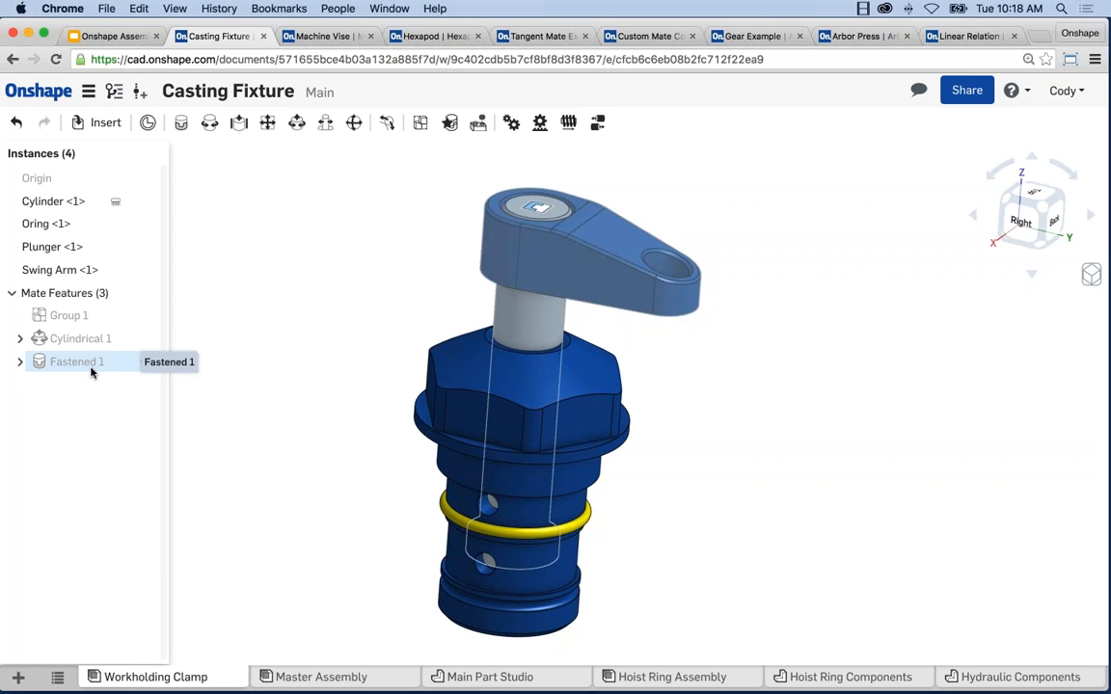
{"action": "scroll", "coordinate": [325, 377], "scroll_direction": "down", "scroll_amount": 1}
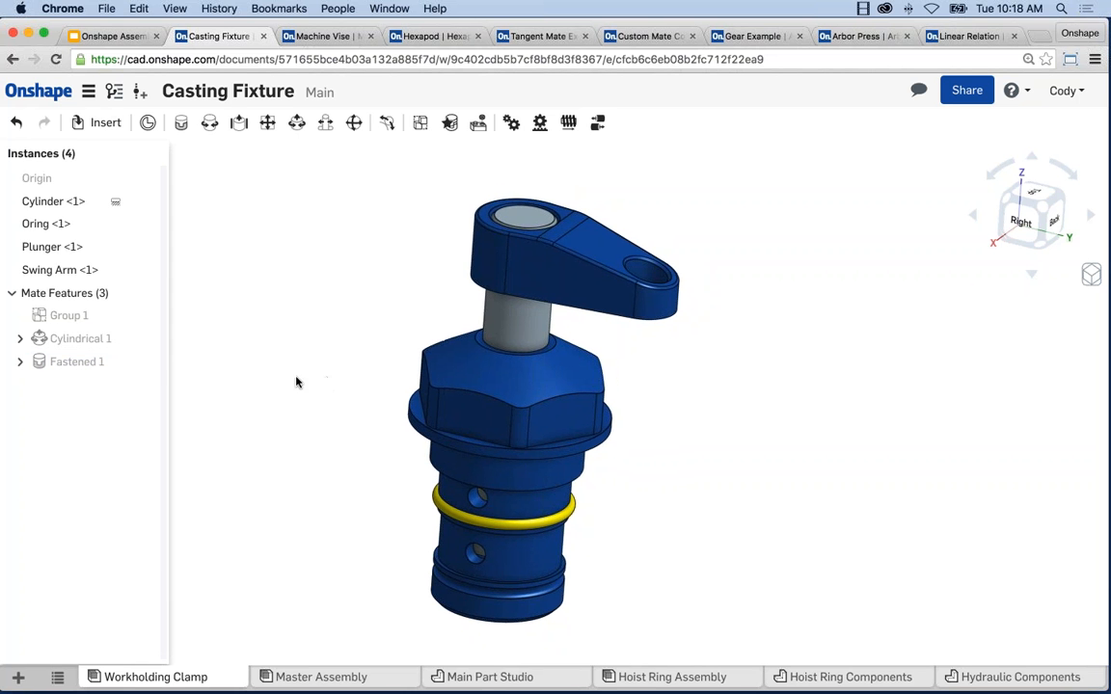
{"action": "middle_click_drag", "start_coordinate": [307, 388], "coordinate": [296, 377]}
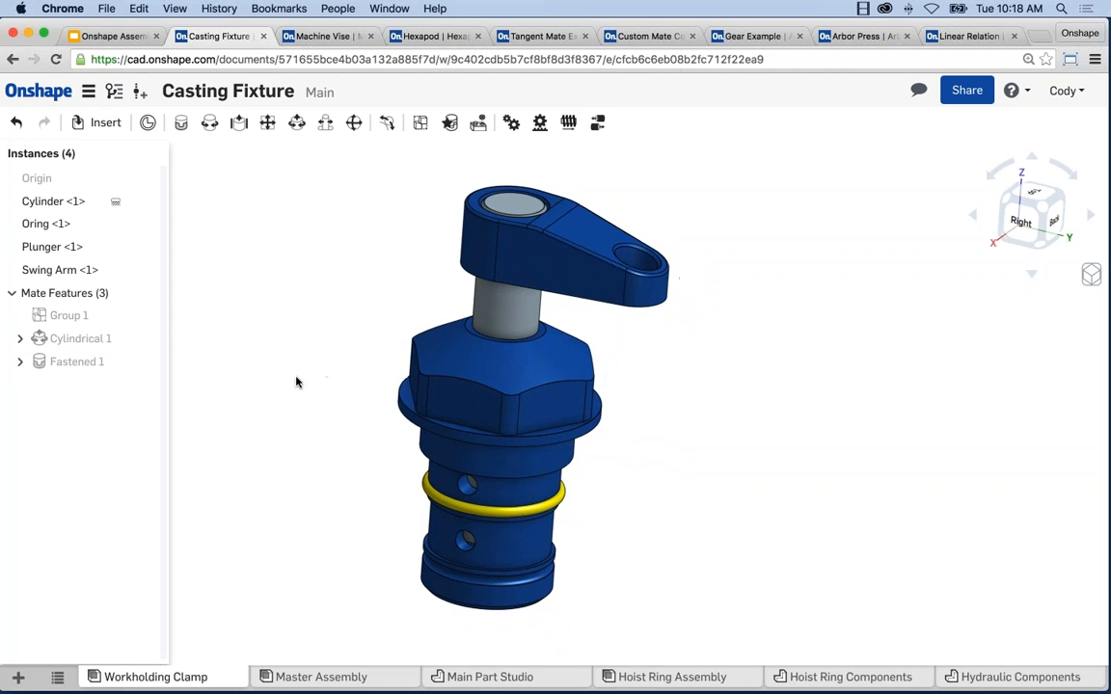
{"action": "right_click", "coordinate": [77, 363]}
{"action": "left_click", "coordinate": [102, 392]}
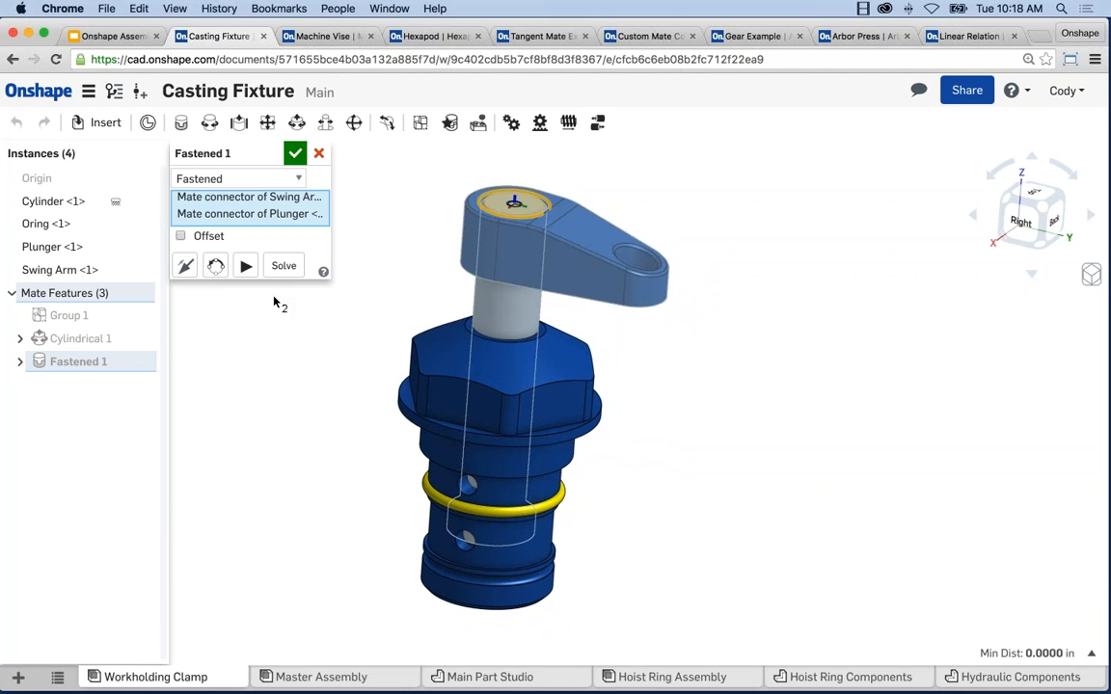
{"action": "left_click", "coordinate": [216, 267]}
{"action": "left_click", "coordinate": [216, 267]}
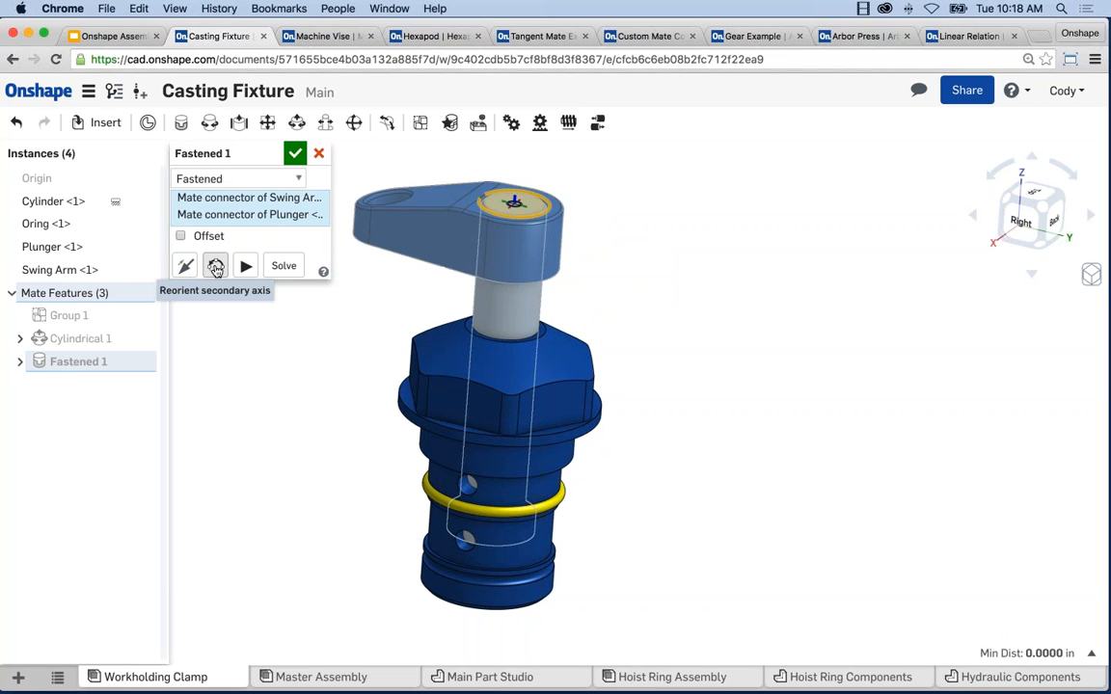
{"action": "left_click", "coordinate": [216, 267]}
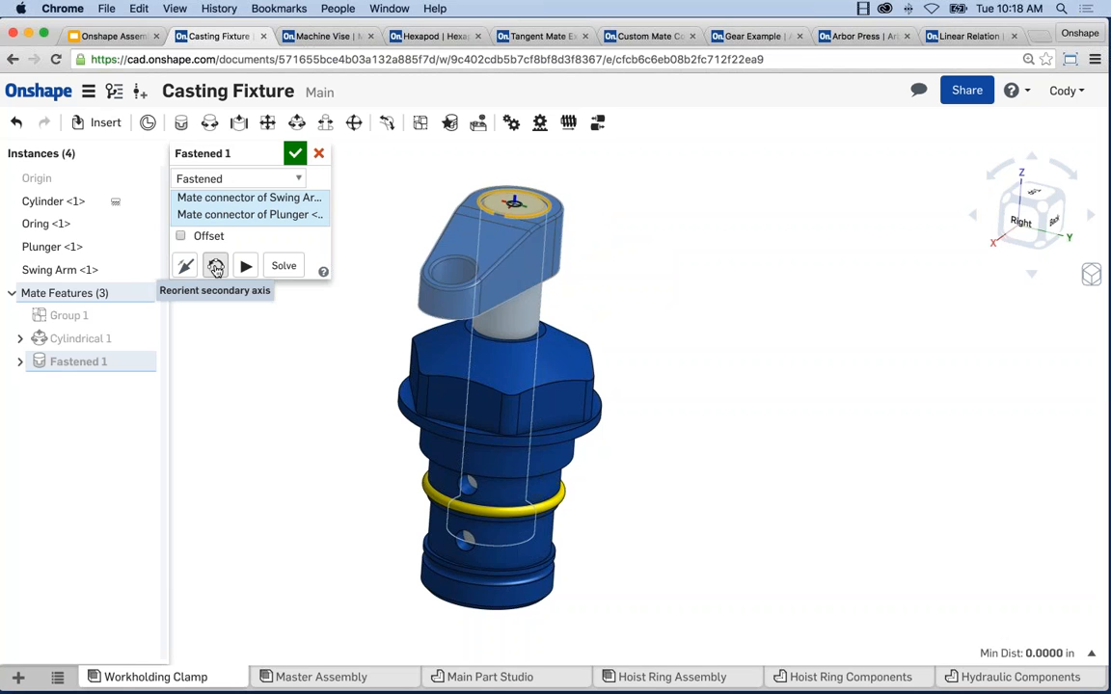
{"action": "left_click", "coordinate": [216, 267]}
{"action": "left_click", "coordinate": [216, 267]}
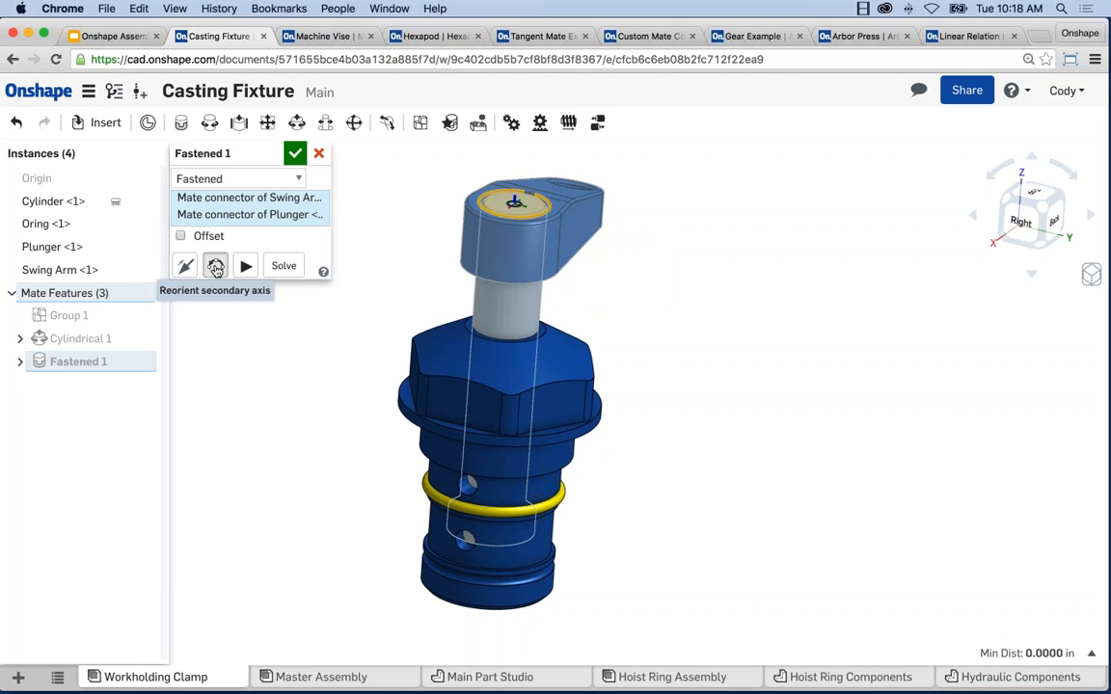
{"action": "left_click", "coordinate": [216, 267]}
{"action": "left_click", "coordinate": [216, 267]}
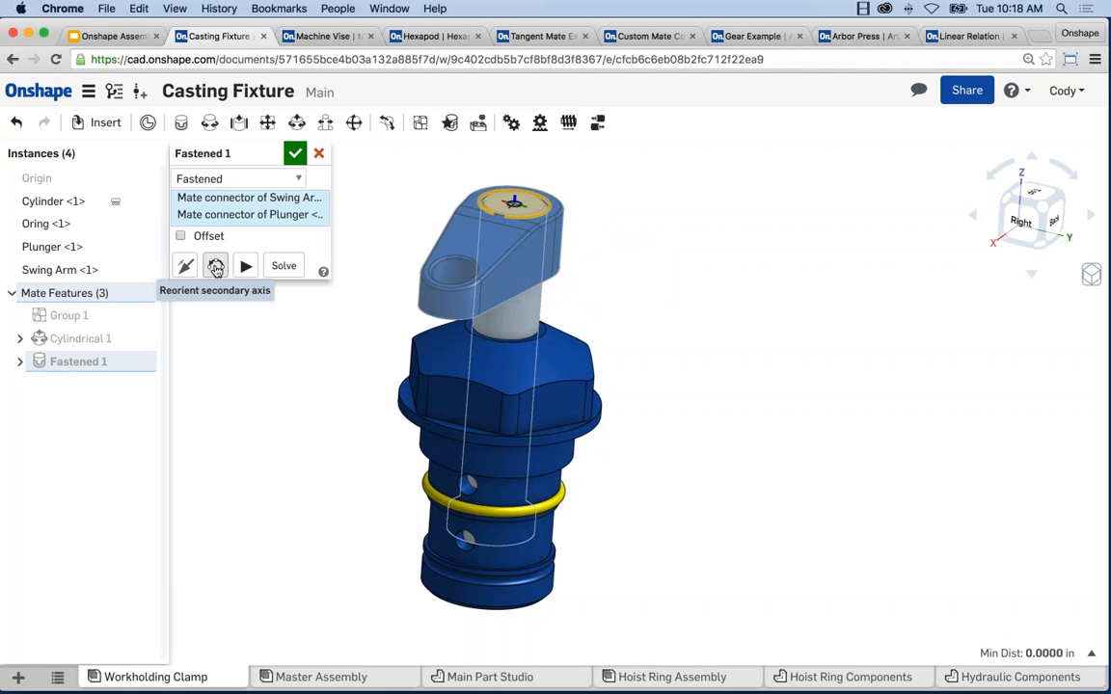
{"action": "left_click", "coordinate": [295, 153]}
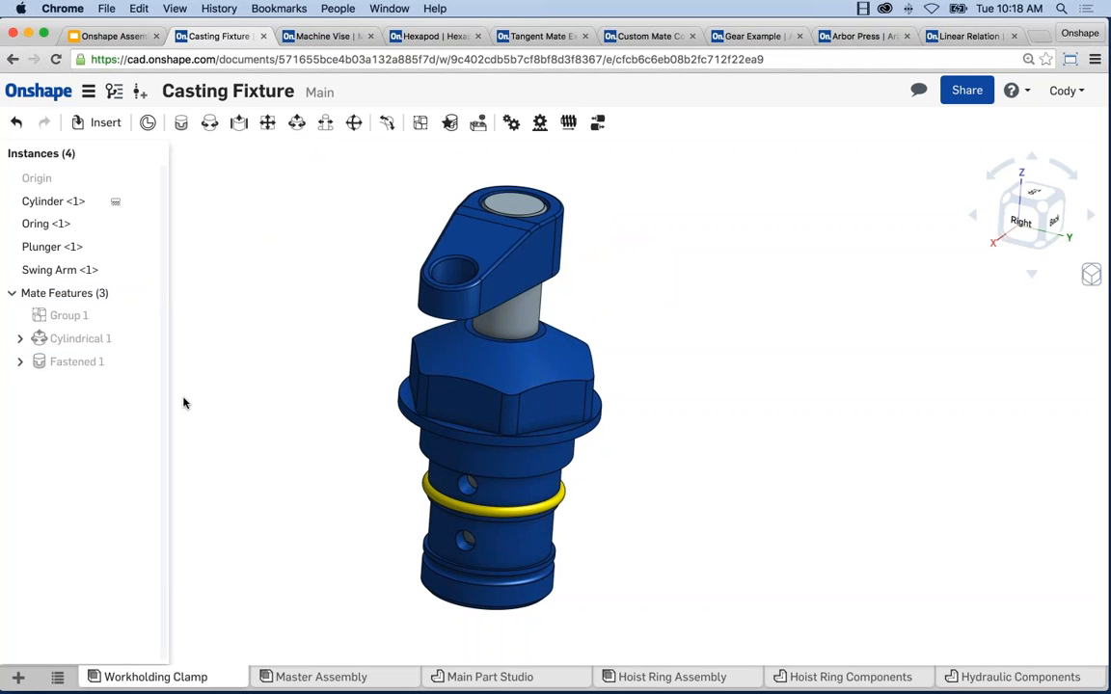
- Try to rotate the swing arm's mate connector within the fastened mate by 12 degrees about Z
{"action": "left_click", "coordinate": [21, 362]}
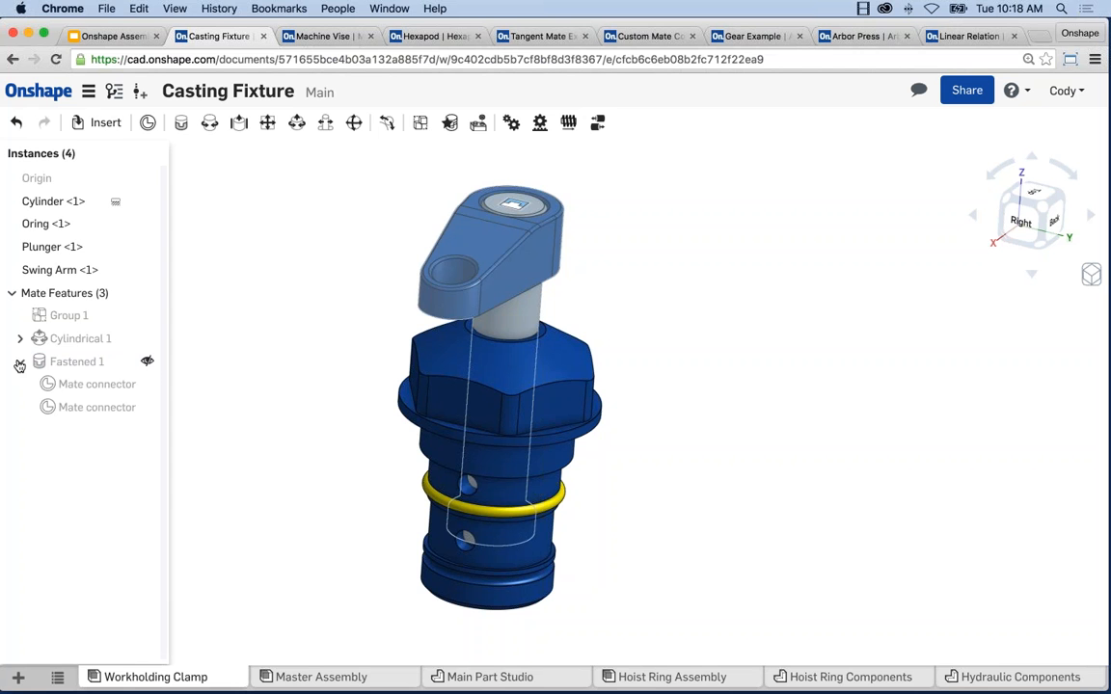
{"action": "right_click", "coordinate": [84, 385]}
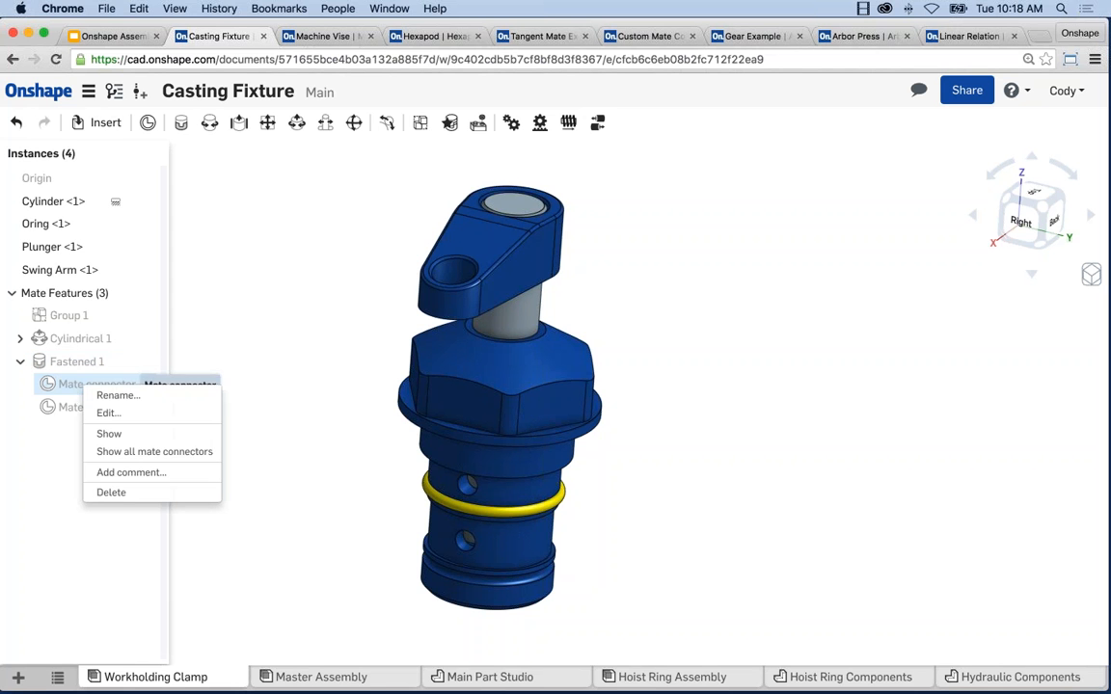
{"action": "left_click", "coordinate": [109, 412]}
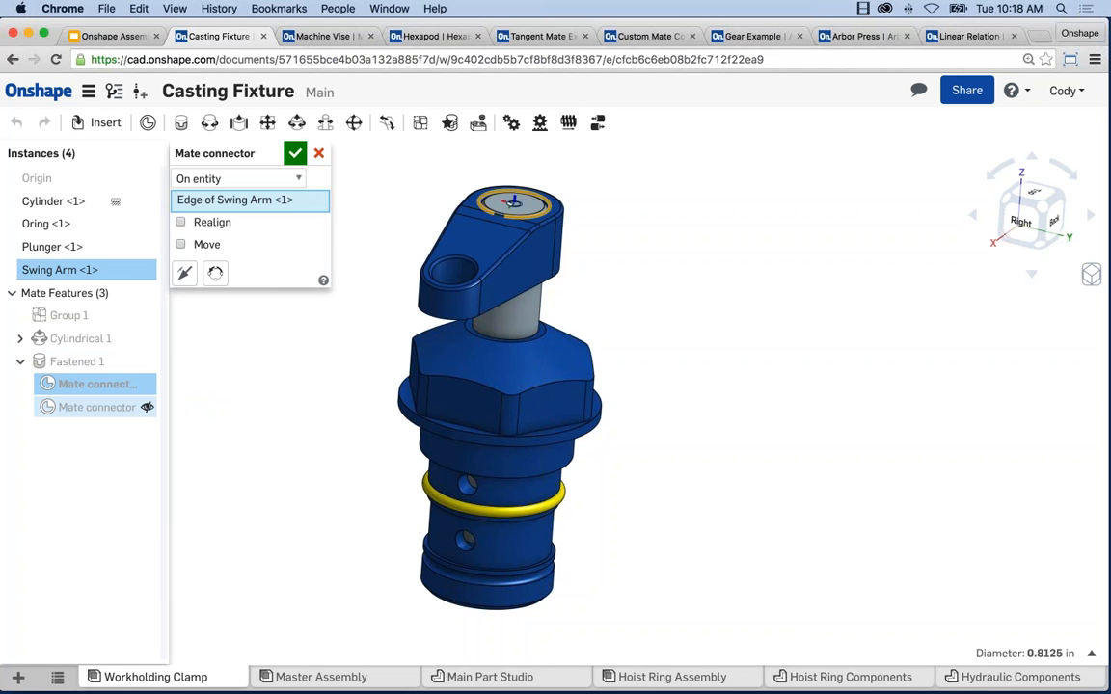
{"action": "left_click", "coordinate": [180, 244]}
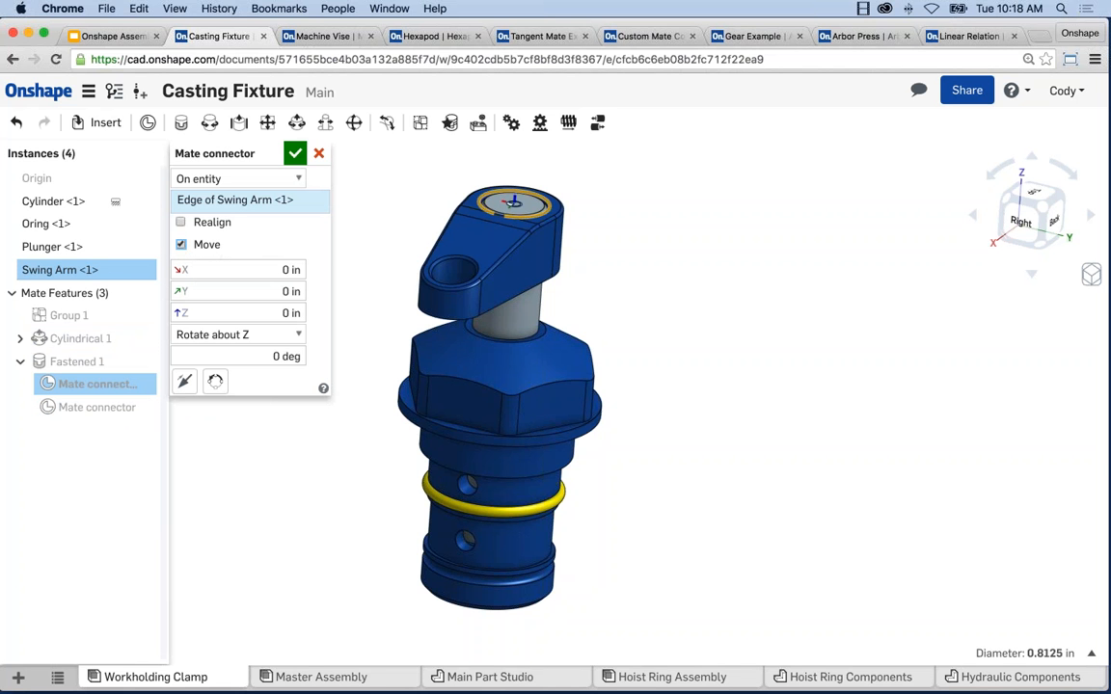
{"action": "left_click_drag", "start_coordinate": [261, 356], "coordinate": [320, 360]}
{"action": "type", "text": "12"}
{"action": "key", "text": "Return"}
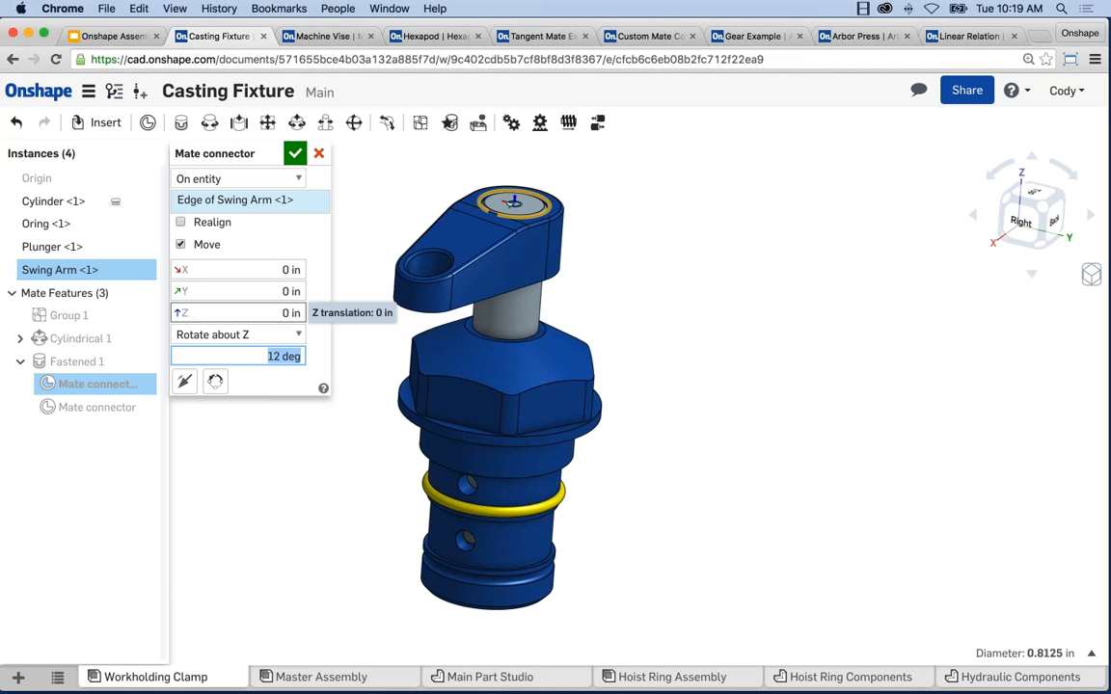
{"action": "left_click", "coordinate": [294, 151]}
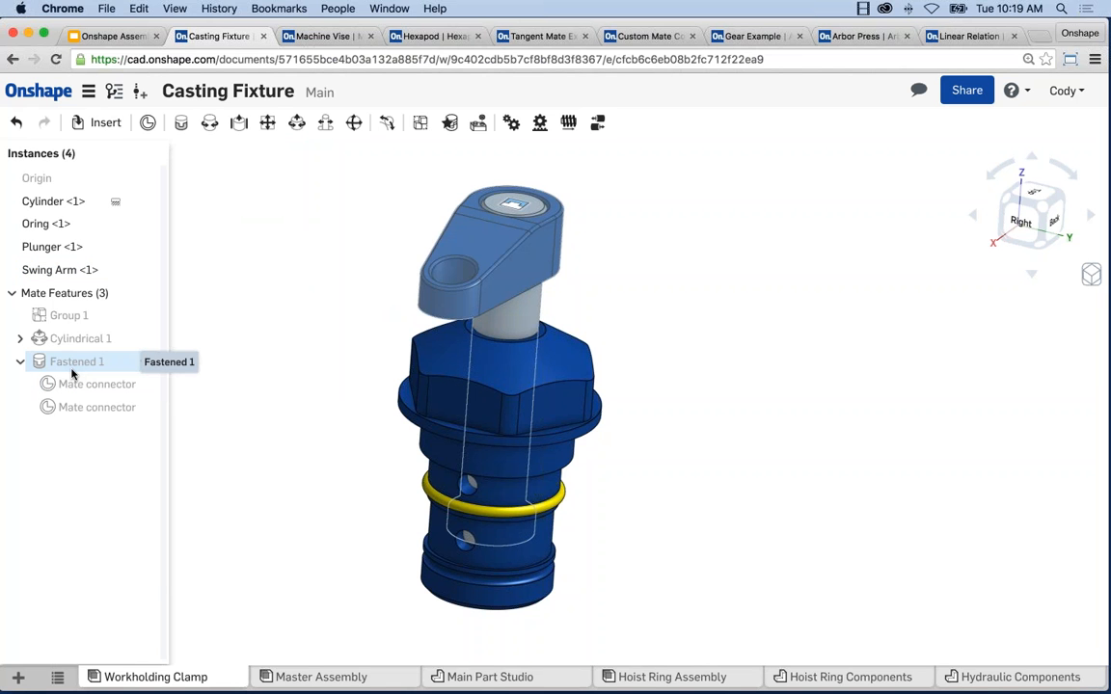
- Raise the plunger and swing arm from the cylinder and turn them about their axis to check the cylindrical mate's motion
{"action": "middle_click_drag", "start_coordinate": [291, 418], "coordinate": [310, 409]}
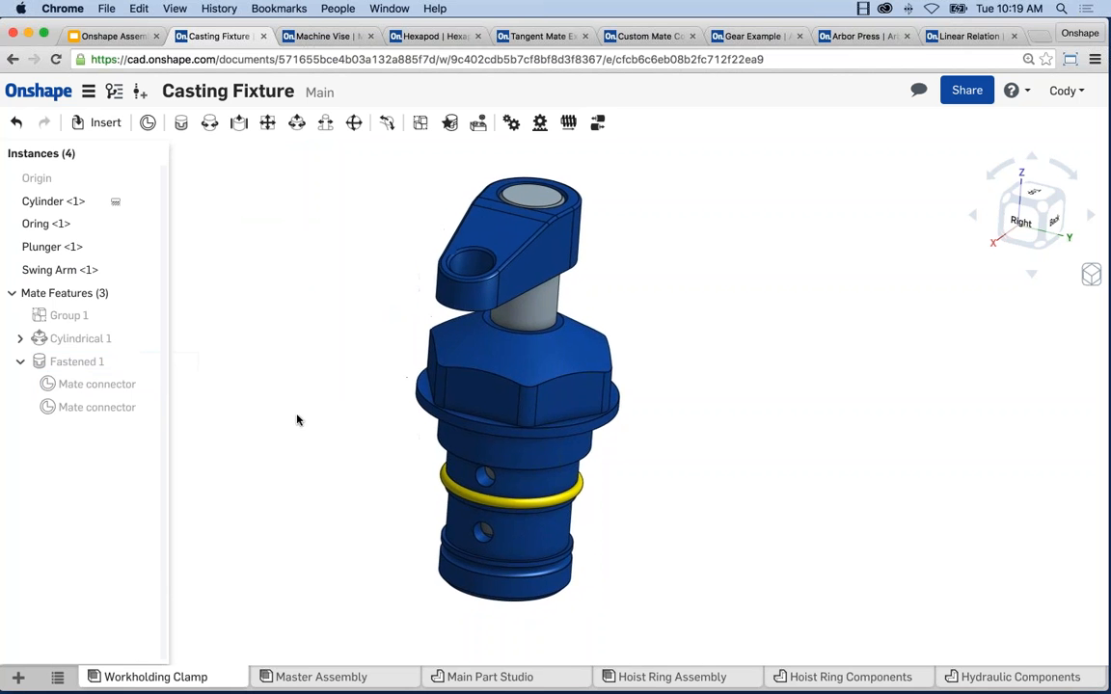
{"action": "scroll", "coordinate": [508, 311], "scroll_direction": "up", "scroll_amount": 3}
{"action": "scroll", "coordinate": [526, 331], "scroll_direction": "down", "scroll_amount": 2}
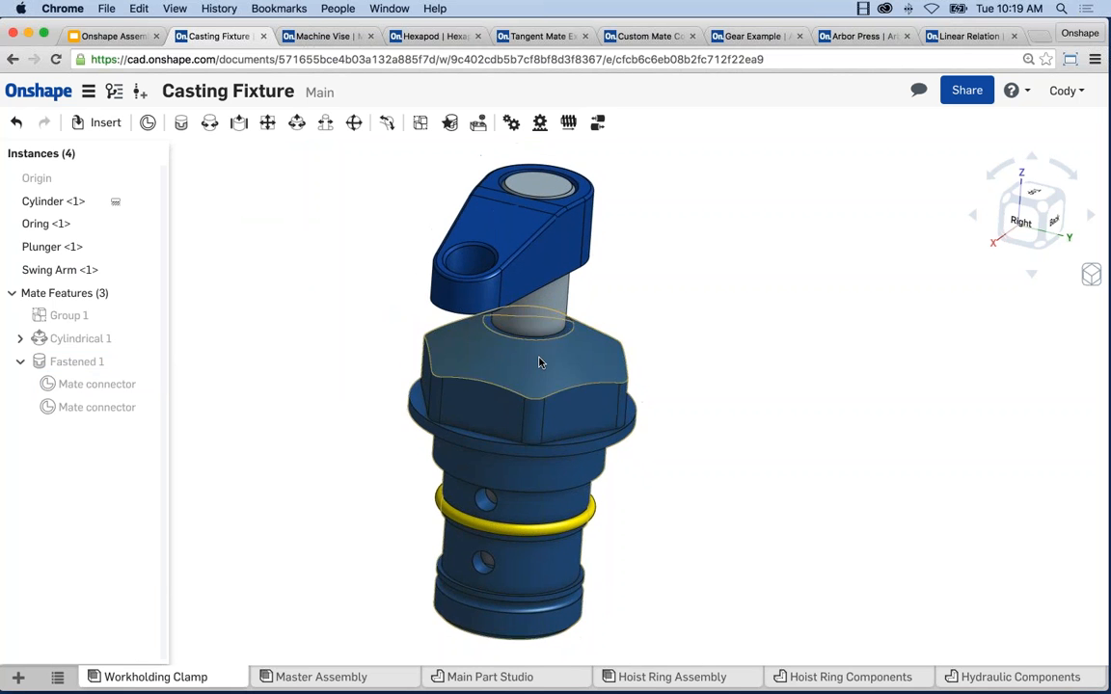
{"action": "middle_click_drag", "start_coordinate": [533, 370], "coordinate": [540, 348]}
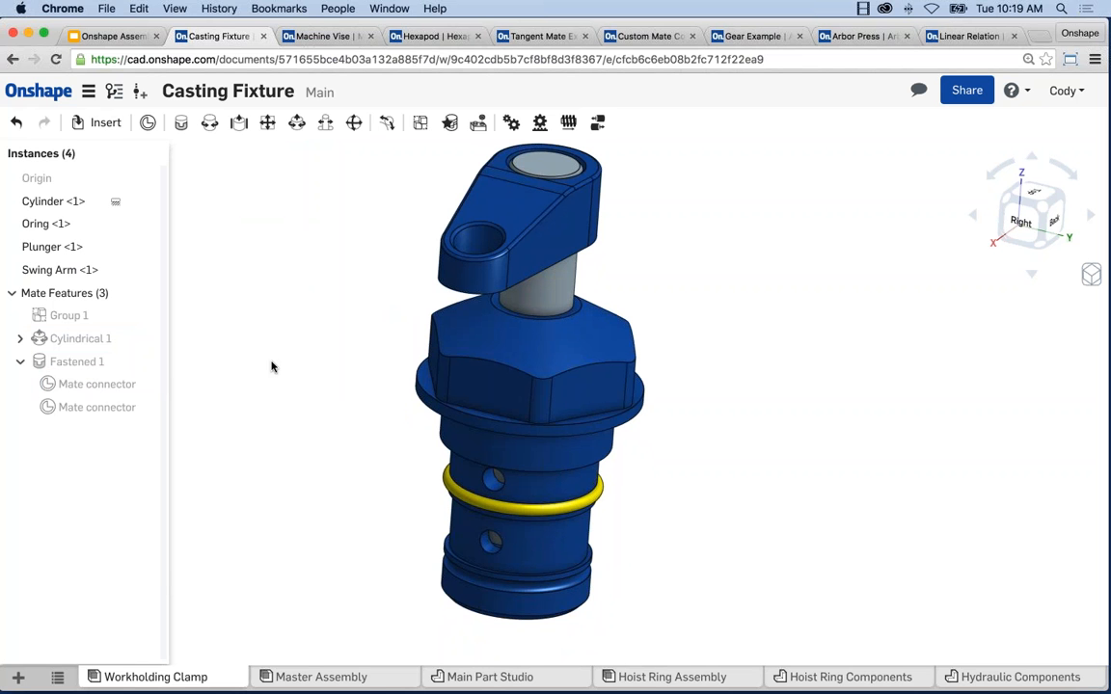
{"action": "mouse_move", "coordinate": [535, 265]}
{"action": "left_mouse_down"}
{"action": "mouse_move", "coordinate": [546, 209]}
{"action": "mouse_move", "coordinate": [483, 256]}
{"action": "mouse_move", "coordinate": [465, 250]}
{"action": "mouse_move", "coordinate": [540, 256]}
{"action": "left_mouse_up"}
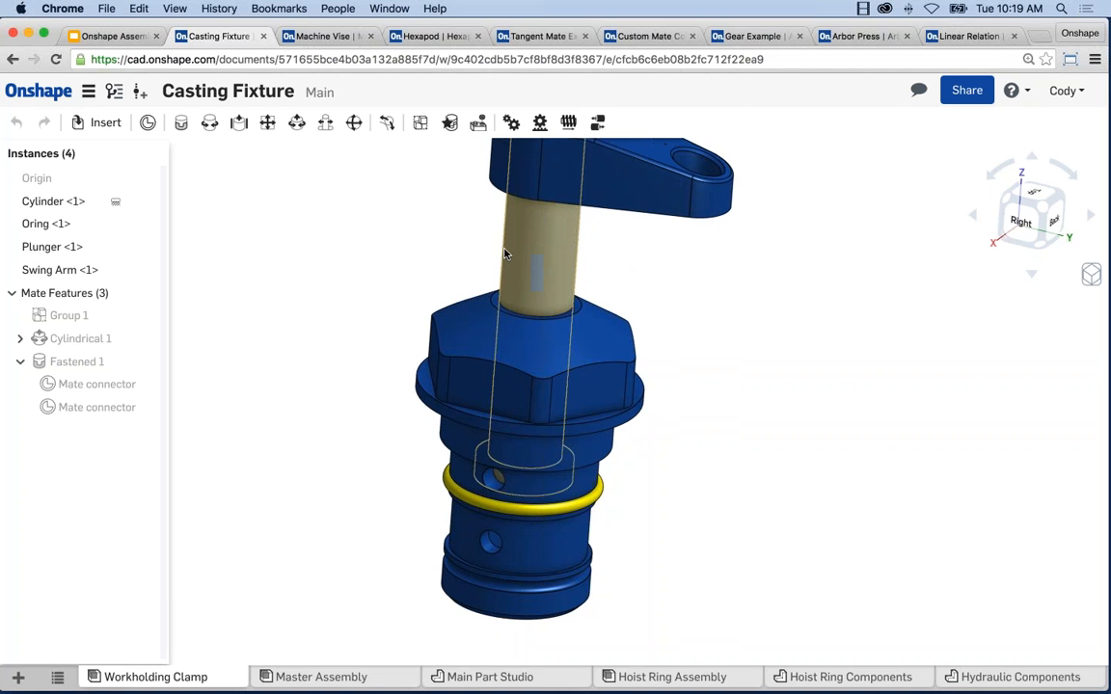
{"action": "middle_click_drag", "start_coordinate": [594, 275], "coordinate": [544, 317]}
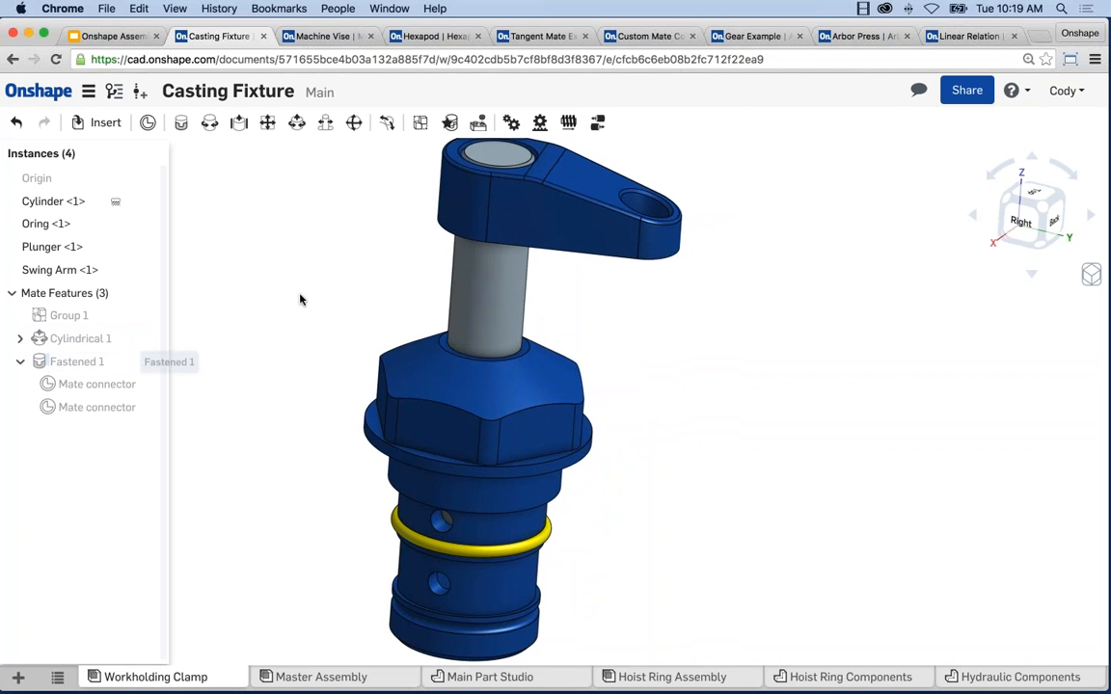
{"action": "middle_click_drag", "start_coordinate": [331, 297], "coordinate": [303, 325]}
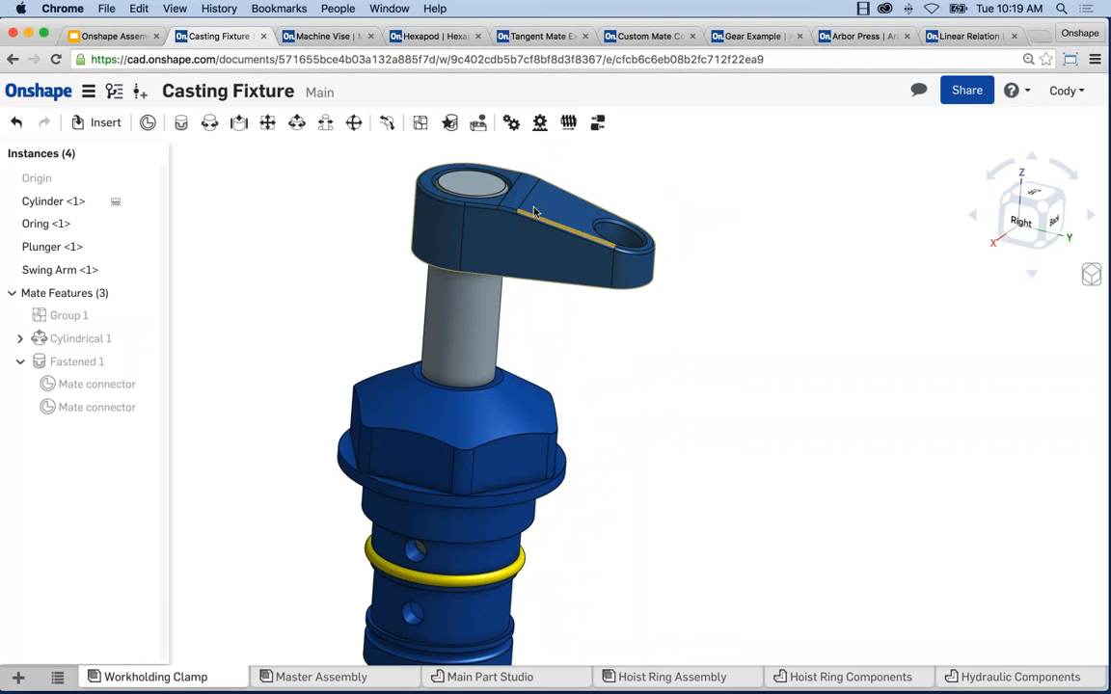
{"action": "left_click_drag", "start_coordinate": [540, 208], "coordinate": [511, 236]}
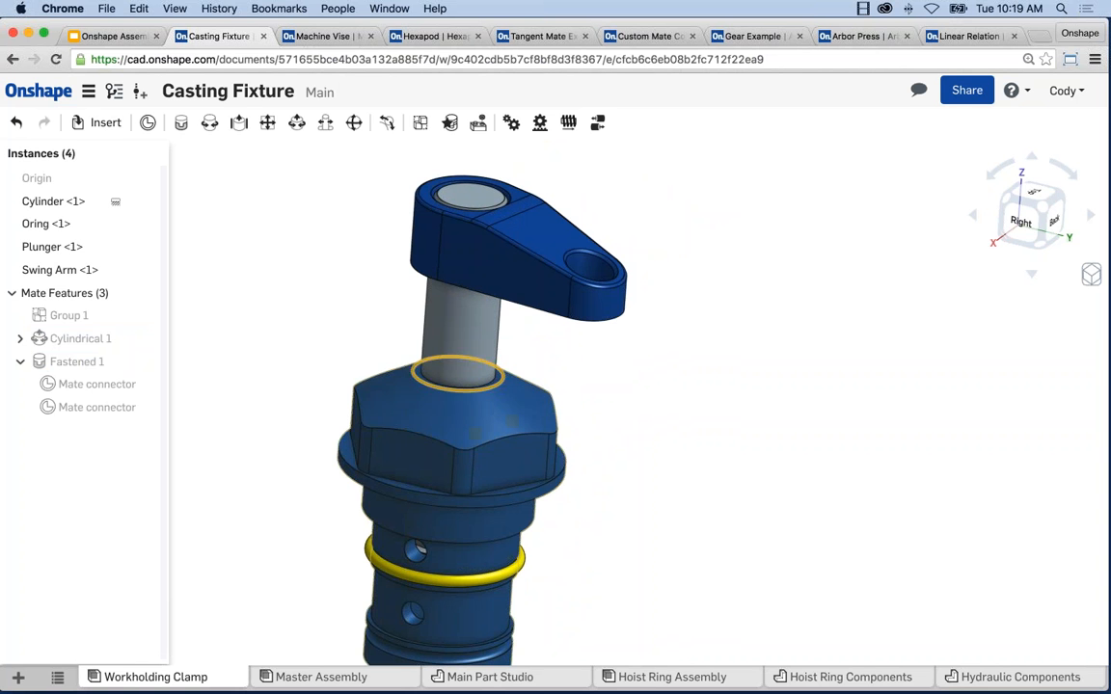
- Switch to the Machine Vise assembly document
{"action": "left_click", "coordinate": [327, 38]}
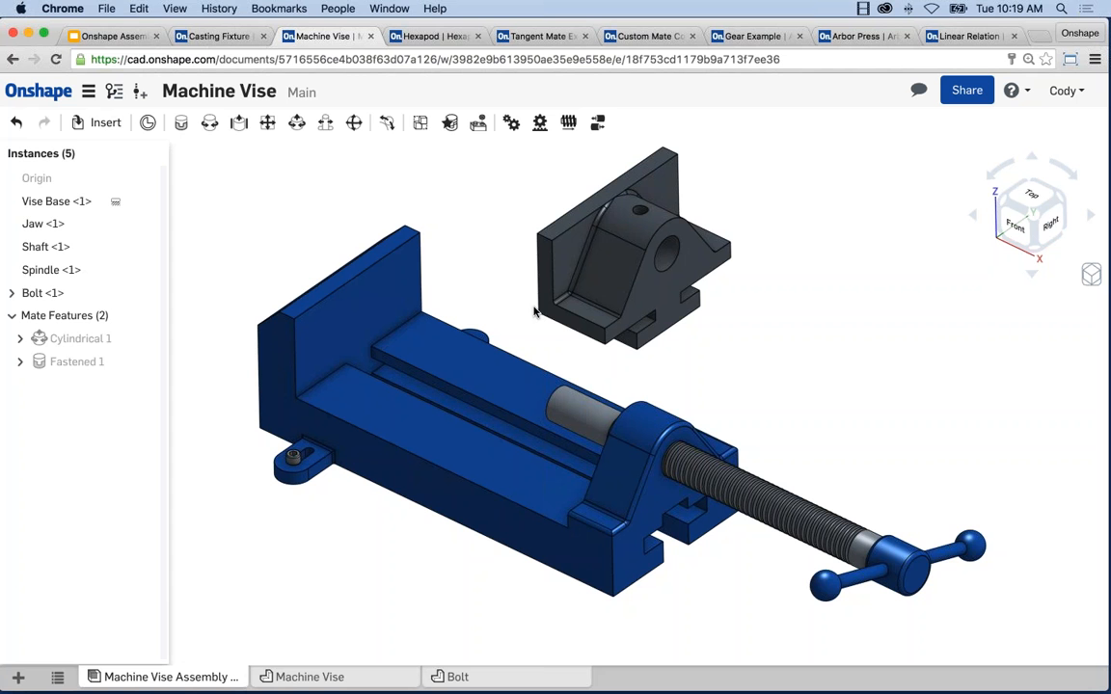
- Set up a slider mate joining the midpoint of the jaw's lower side edge to the midpoint of the vise base's long top edge
{"action": "left_click", "coordinate": [240, 122]}
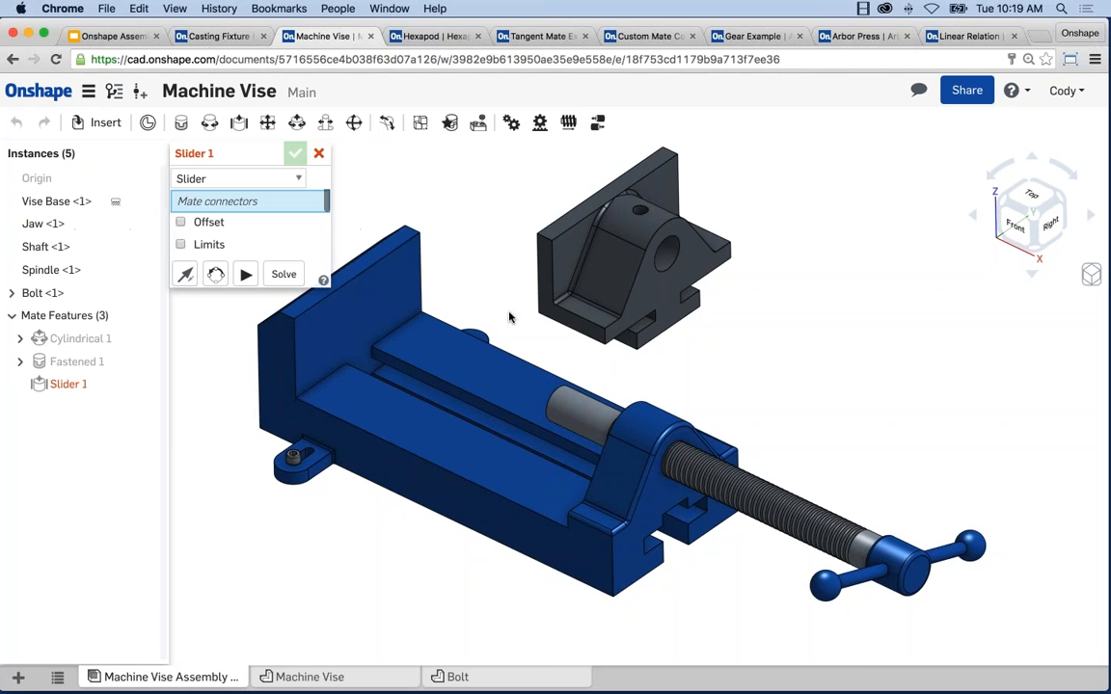
{"action": "scroll", "coordinate": [540, 323], "scroll_direction": "up", "scroll_amount": 5}
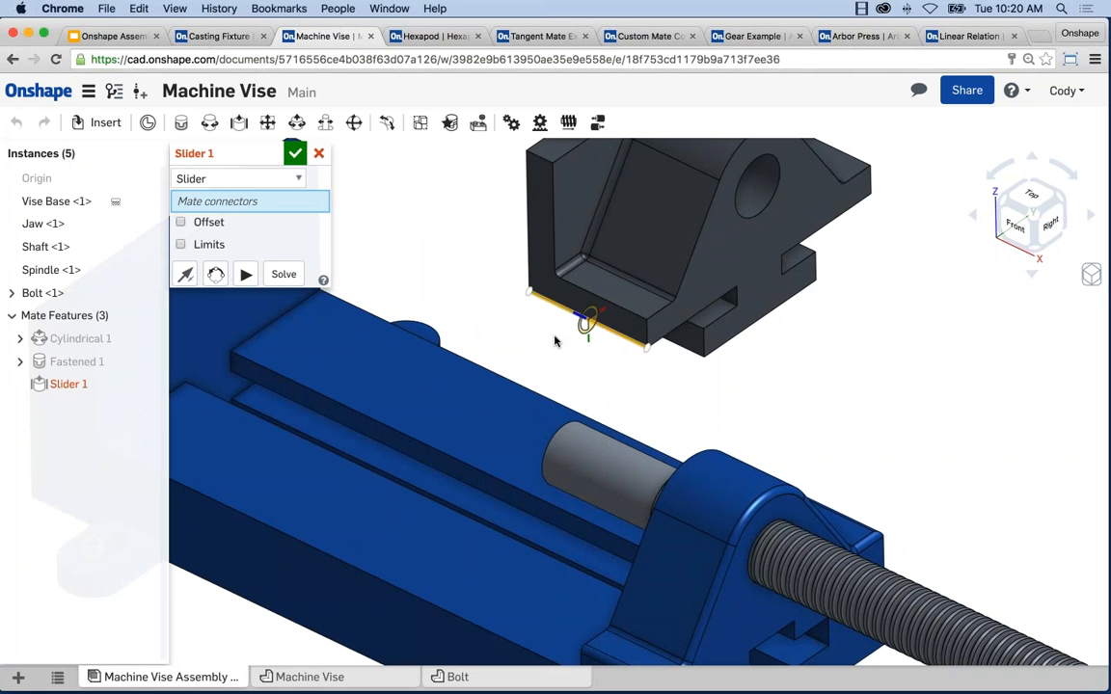
{"action": "left_click", "coordinate": [590, 322]}
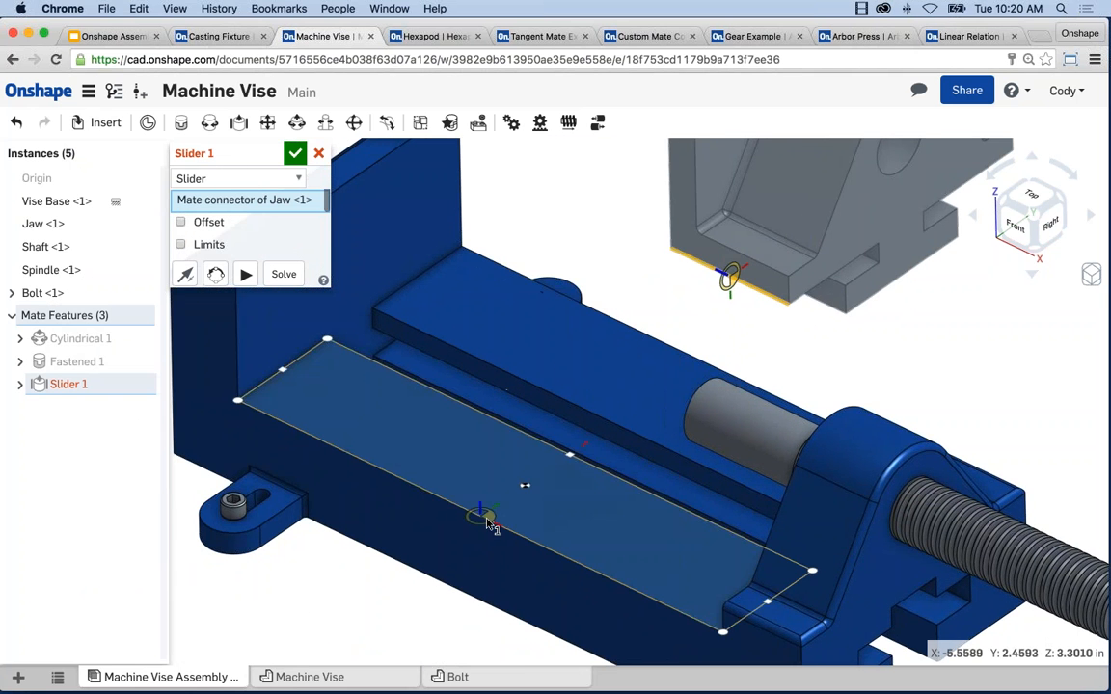
{"action": "scroll", "coordinate": [462, 521], "scroll_direction": "up", "scroll_amount": 10}
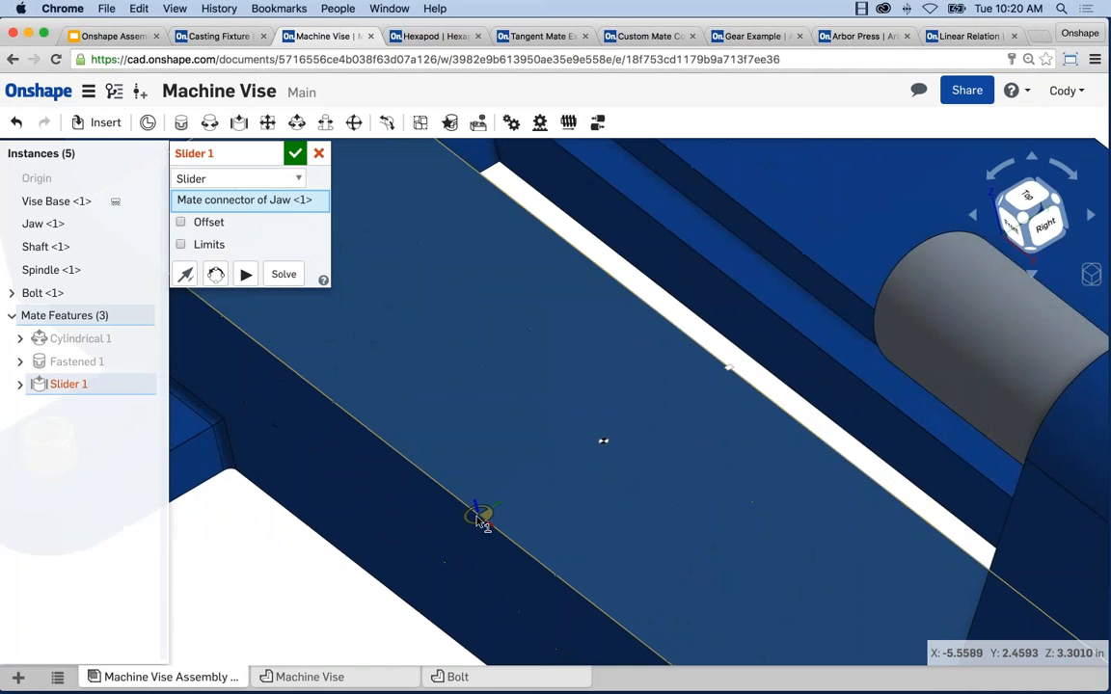
{"action": "scroll", "coordinate": [478, 510], "scroll_direction": "up", "scroll_amount": 5}
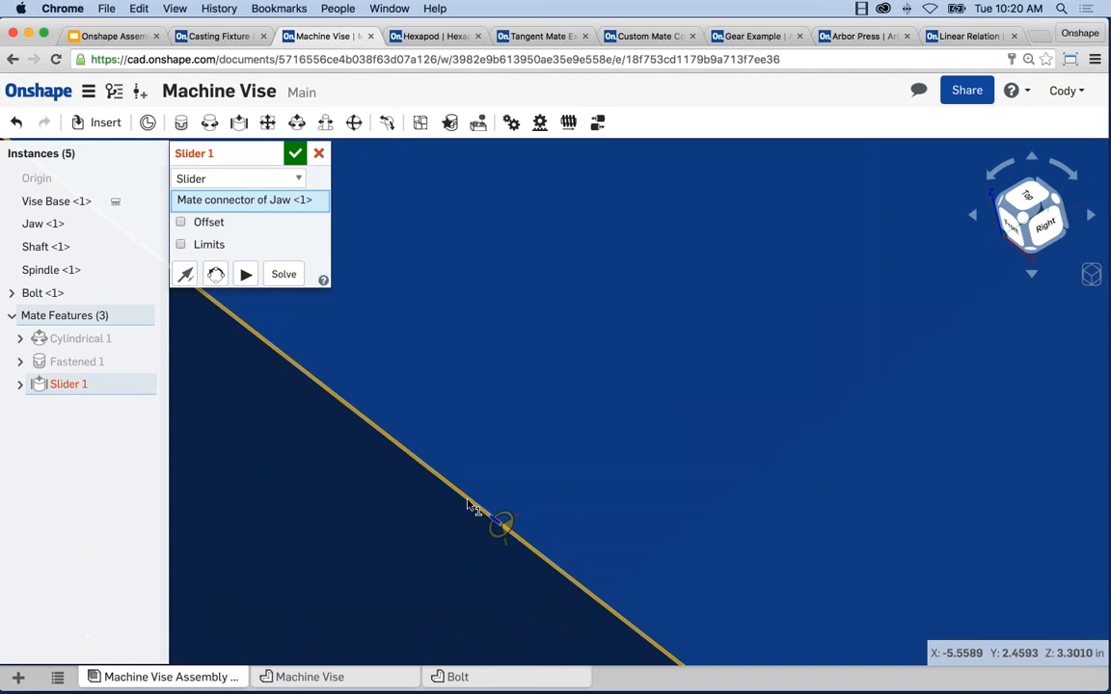
{"action": "left_click", "coordinate": [473, 508]}
{"action": "scroll", "coordinate": [502, 492], "scroll_direction": "down", "scroll_amount": 10}
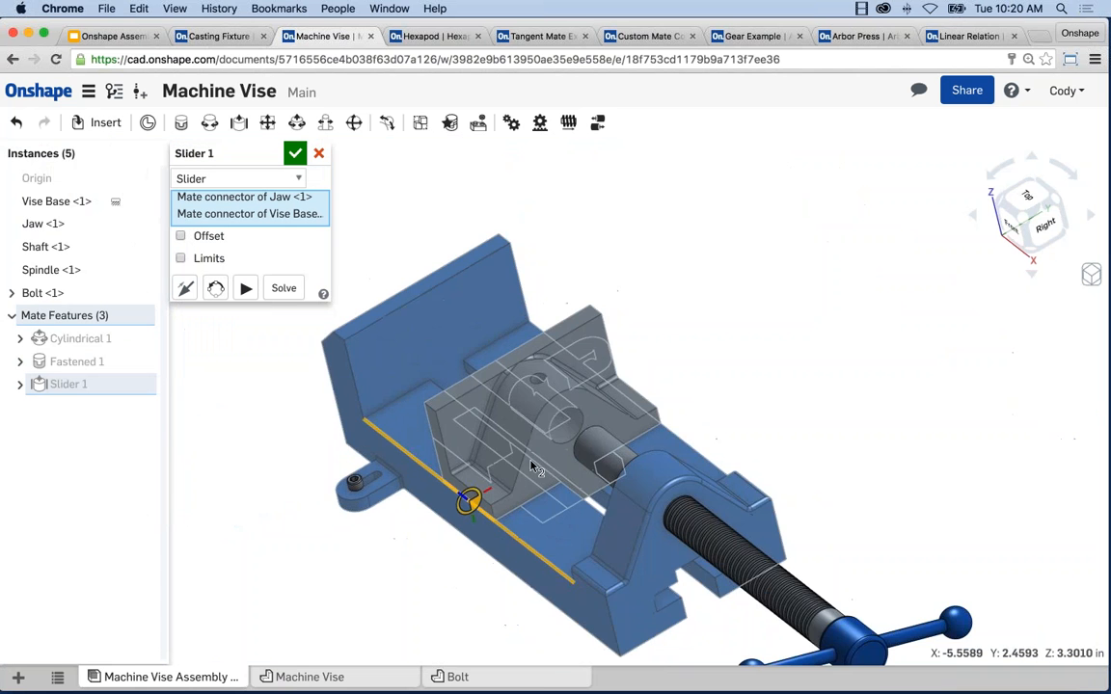
{"action": "middle_click_drag", "start_coordinate": [719, 334], "coordinate": [758, 301]}
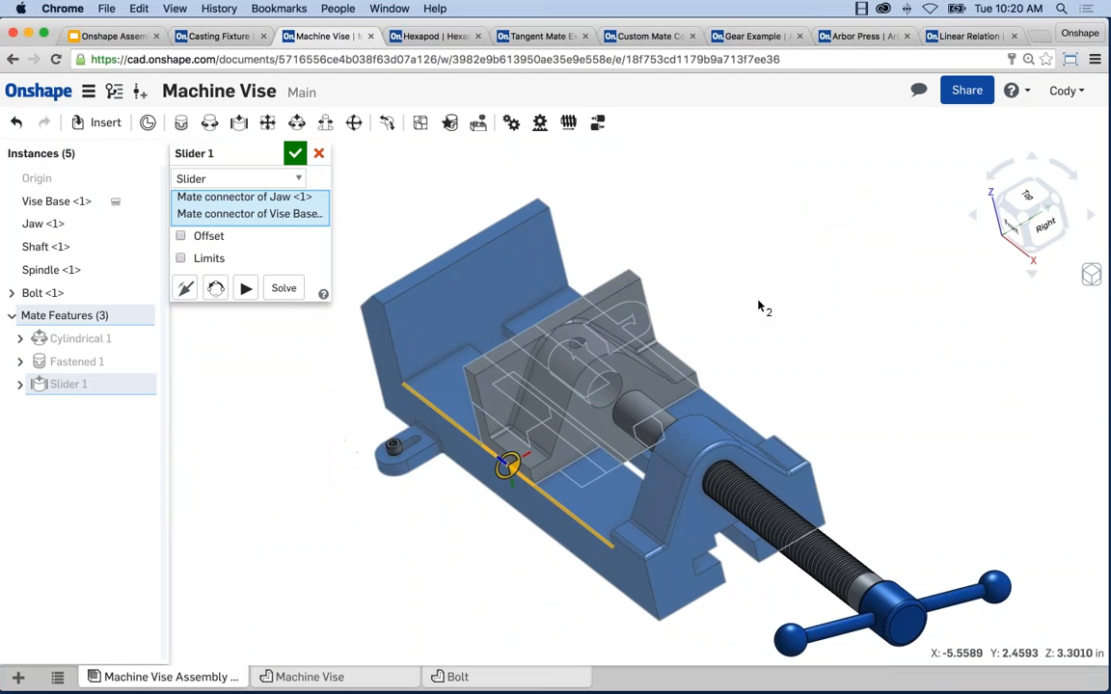
{"action": "mouse_move", "coordinate": [759, 301]}
{"action": "right_mouse_down"}
{"action": "mouse_move", "coordinate": [782, 298]}
{"action": "mouse_move", "coordinate": [758, 316]}
{"action": "right_mouse_up"}
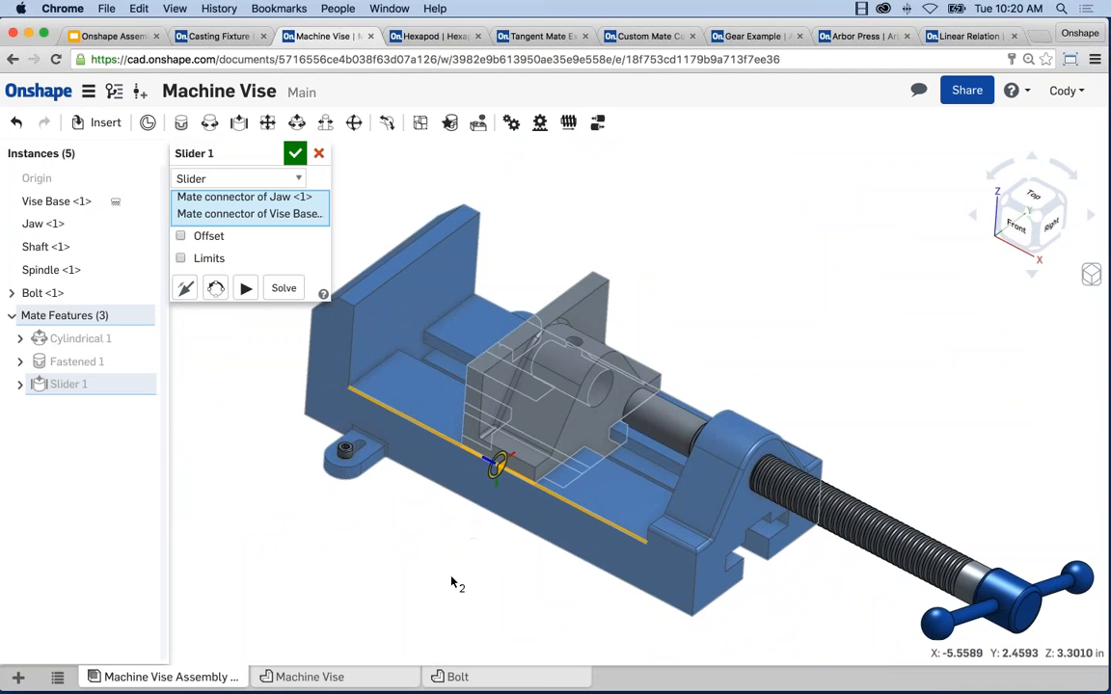
- Animate the slider mate, accept it, and slide the jaw along the base toward the fixed jaw plate
{"action": "left_click", "coordinate": [246, 287]}
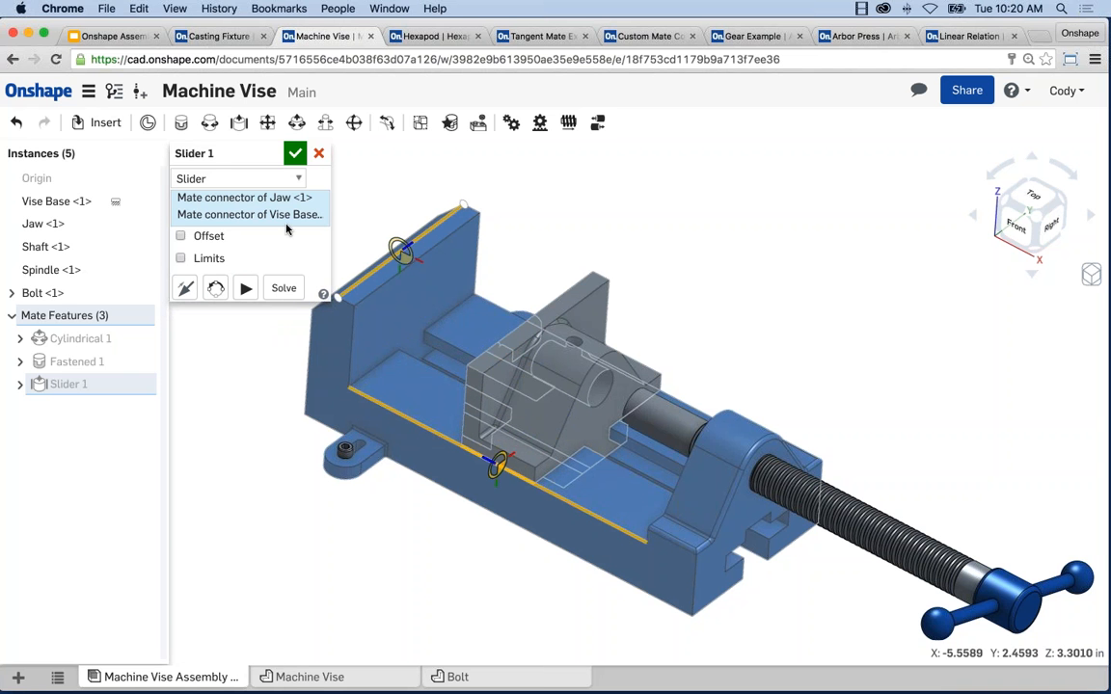
{"action": "left_click", "coordinate": [295, 158]}
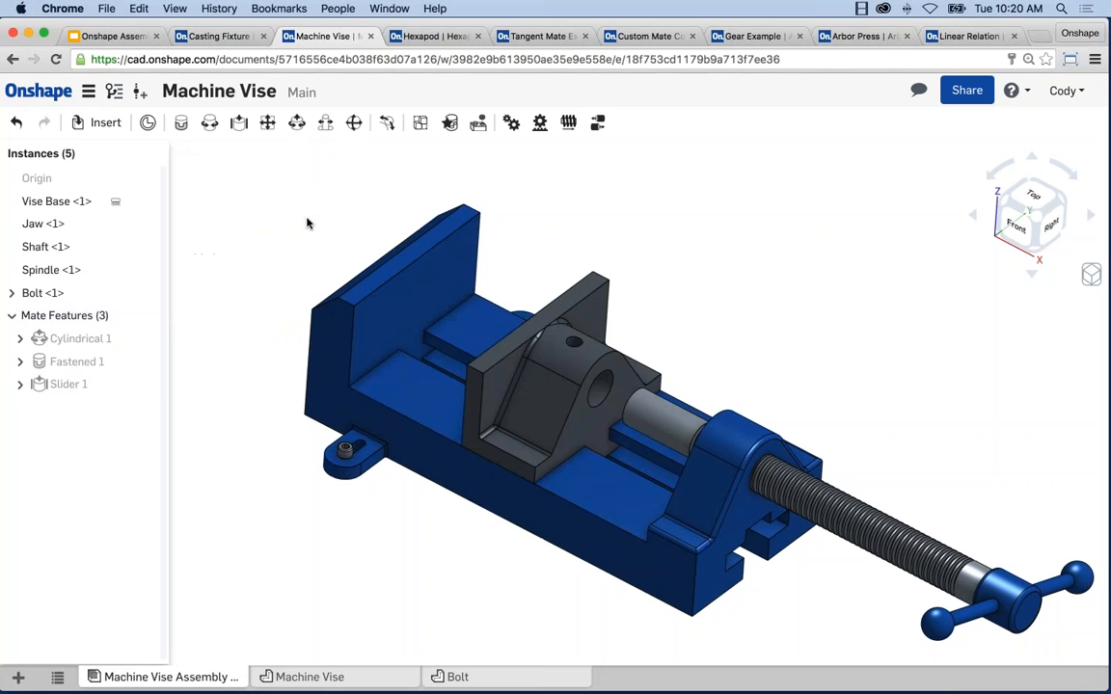
{"action": "left_click_drag", "start_coordinate": [490, 365], "coordinate": [222, 411]}
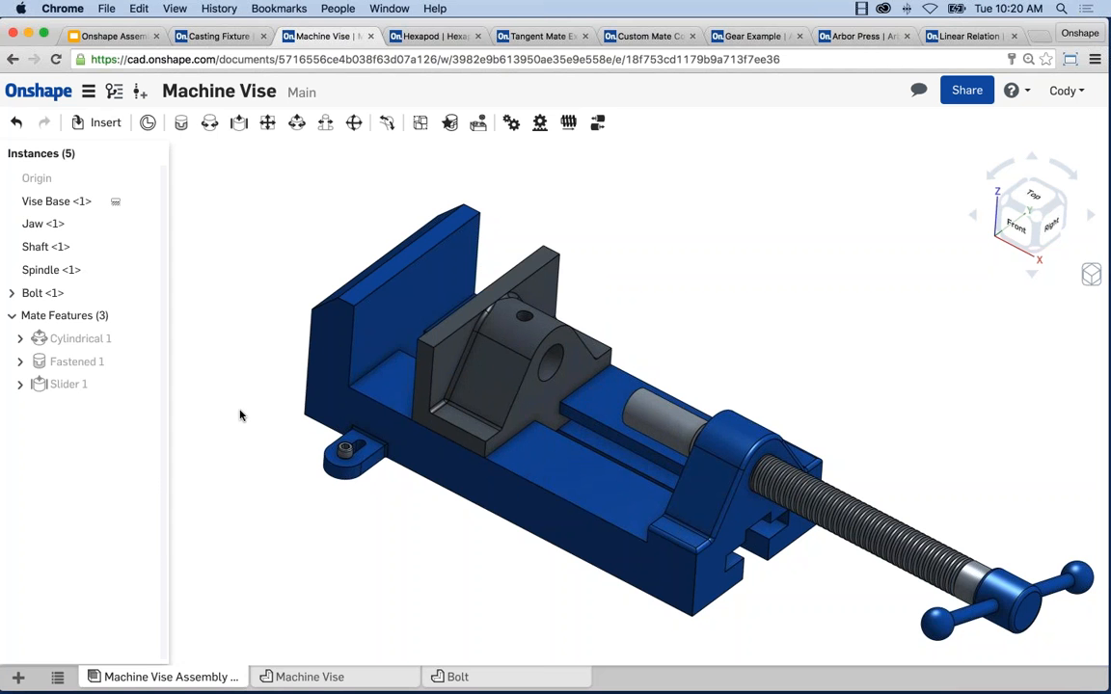
- Delete the slider mate and pull the jaw up clear of the vise base
{"action": "right_click", "coordinate": [82, 384]}
{"action": "left_click", "coordinate": [112, 543]}
{"action": "left_click_drag", "start_coordinate": [550, 365], "coordinate": [689, 247]}
{"action": "mouse_move", "coordinate": [591, 437]}
{"action": "right_mouse_down"}
{"action": "mouse_move", "coordinate": [594, 386]}
{"action": "mouse_move", "coordinate": [587, 430]}
{"action": "right_mouse_up"}
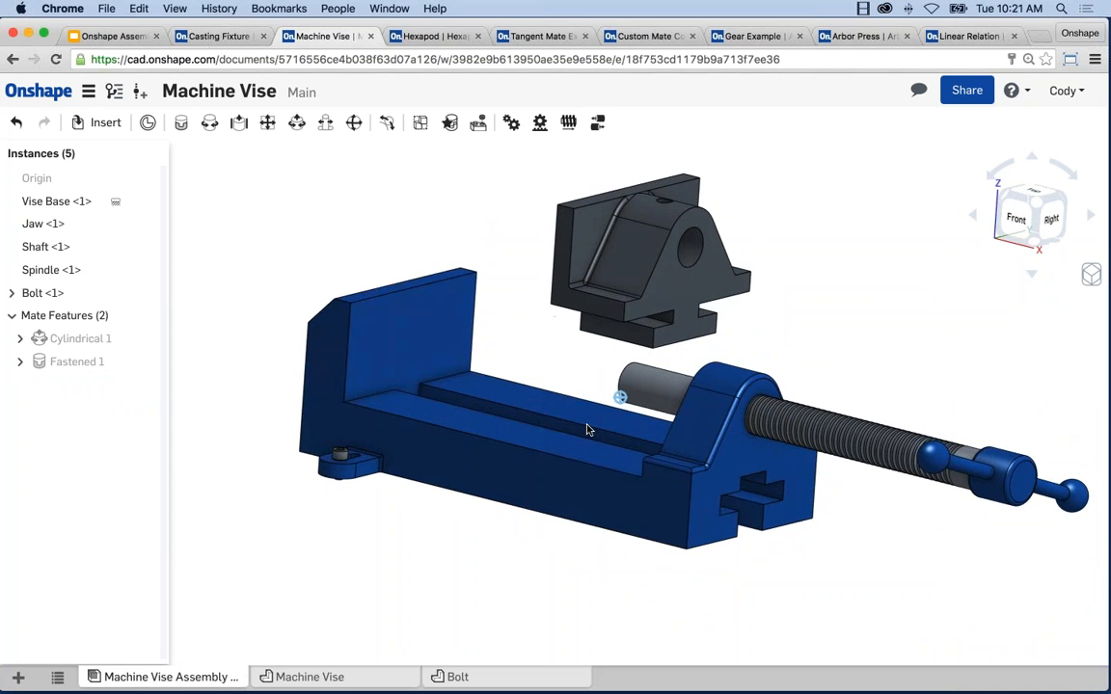
- Set up a planar mate joining the centre of the jaw's side underside face to the centre of the vise base's front top face
{"action": "scroll", "coordinate": [577, 402], "scroll_direction": "up", "scroll_amount": 3}
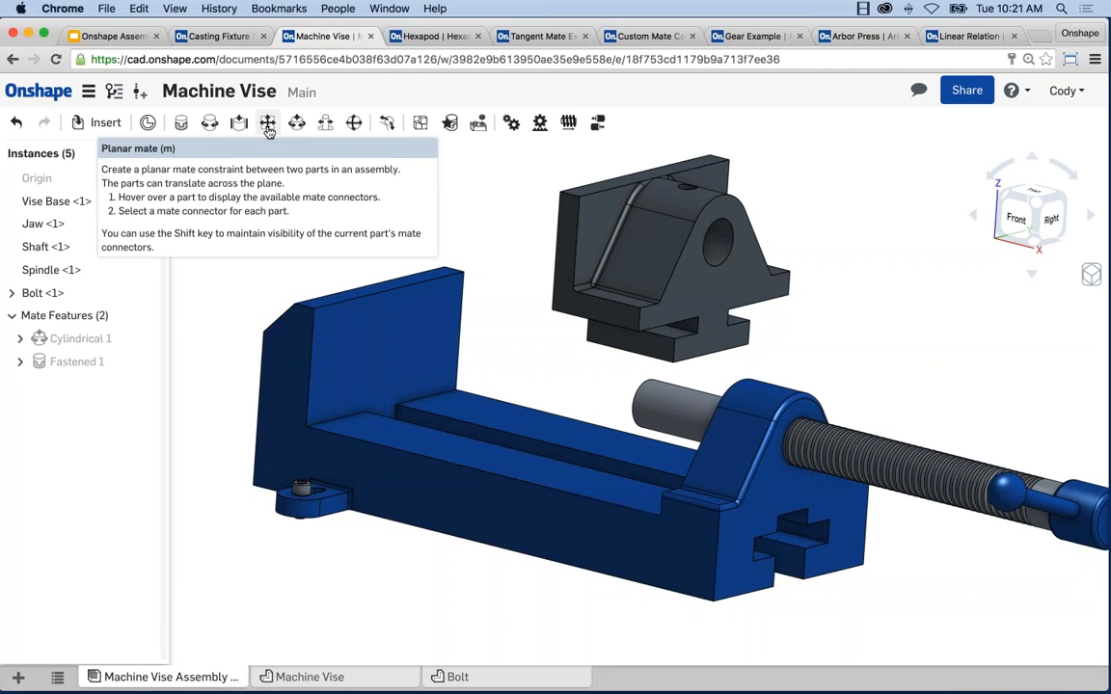
{"action": "left_click", "coordinate": [268, 123]}
{"action": "right_click_drag", "start_coordinate": [545, 334], "coordinate": [553, 303]}
{"action": "scroll", "coordinate": [567, 394], "scroll_direction": "up", "scroll_amount": 10}
{"action": "left_click", "coordinate": [631, 417]}
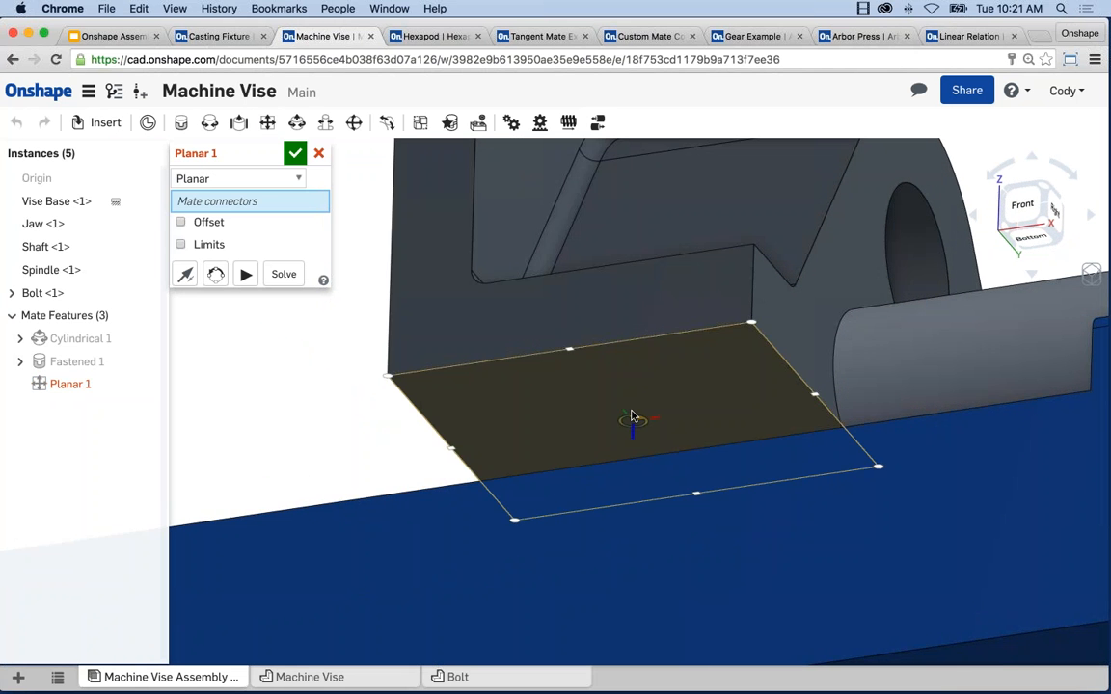
{"action": "scroll", "coordinate": [631, 416], "scroll_direction": "down", "scroll_amount": 10}
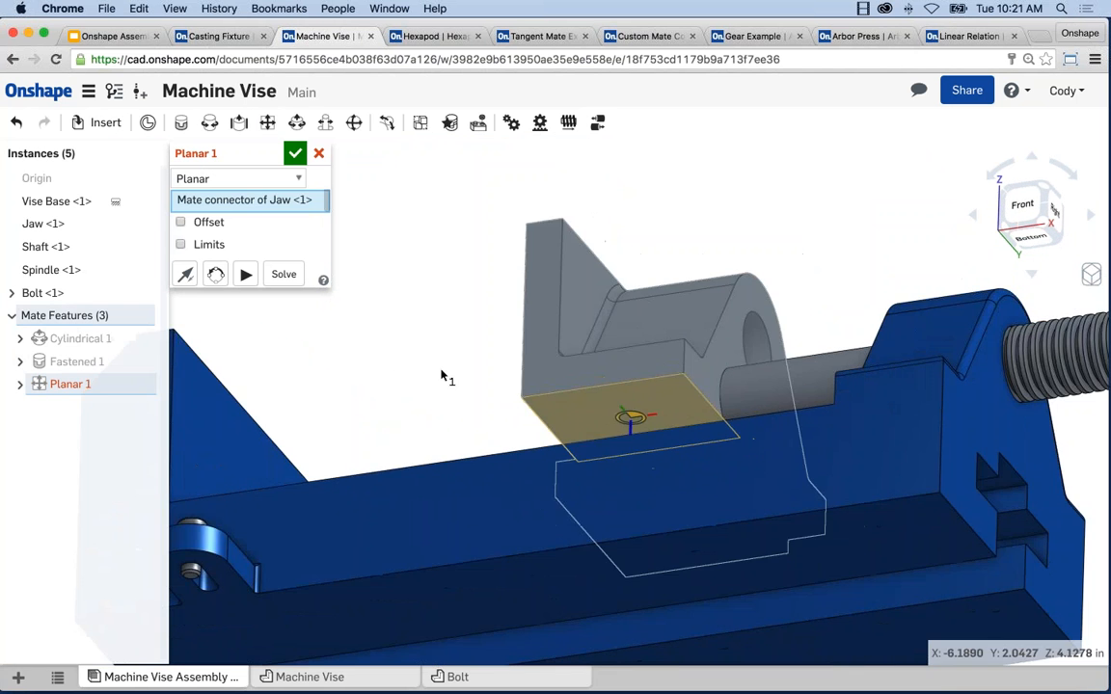
{"action": "right_click_drag", "start_coordinate": [434, 404], "coordinate": [483, 466]}
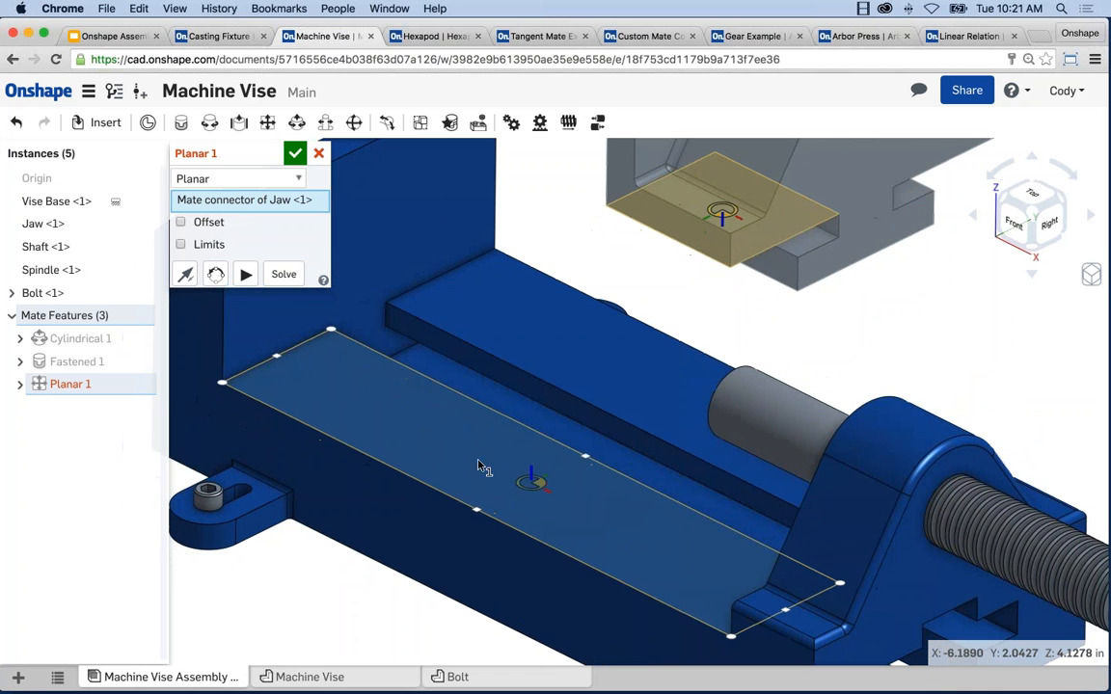
{"action": "left_click", "coordinate": [532, 483]}
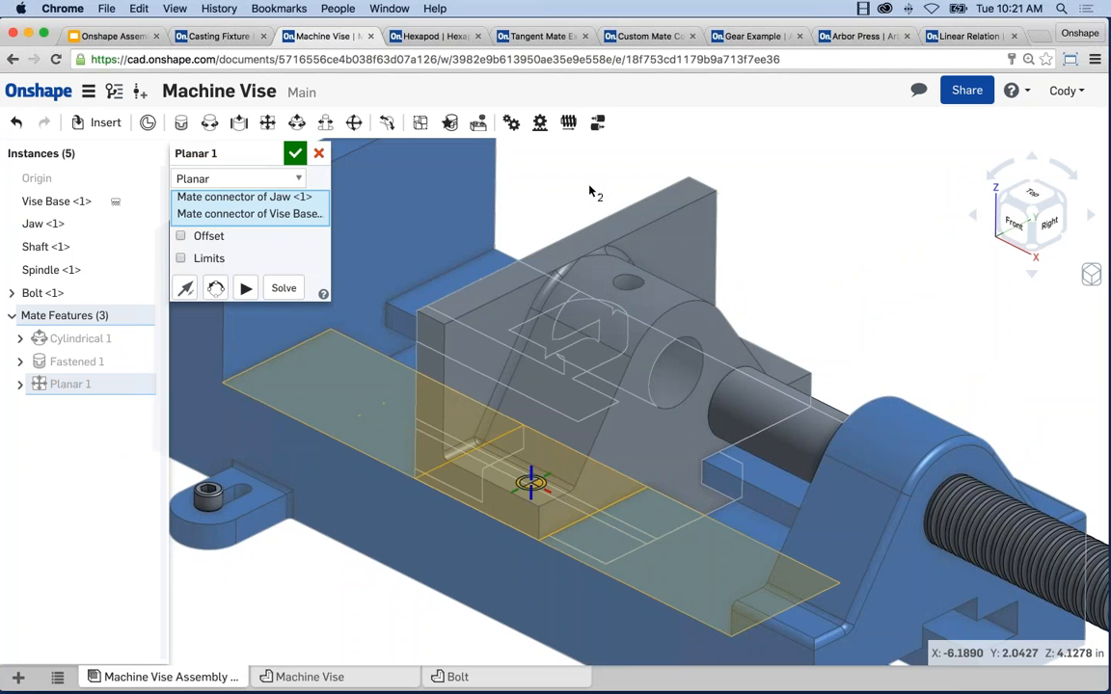
- Animate the degrees of freedom of the planar mate between the jaw and the vise base
{"action": "scroll", "coordinate": [591, 191], "scroll_direction": "down", "scroll_amount": 3}
{"action": "scroll", "coordinate": [593, 198], "scroll_direction": "down", "scroll_amount": 3}
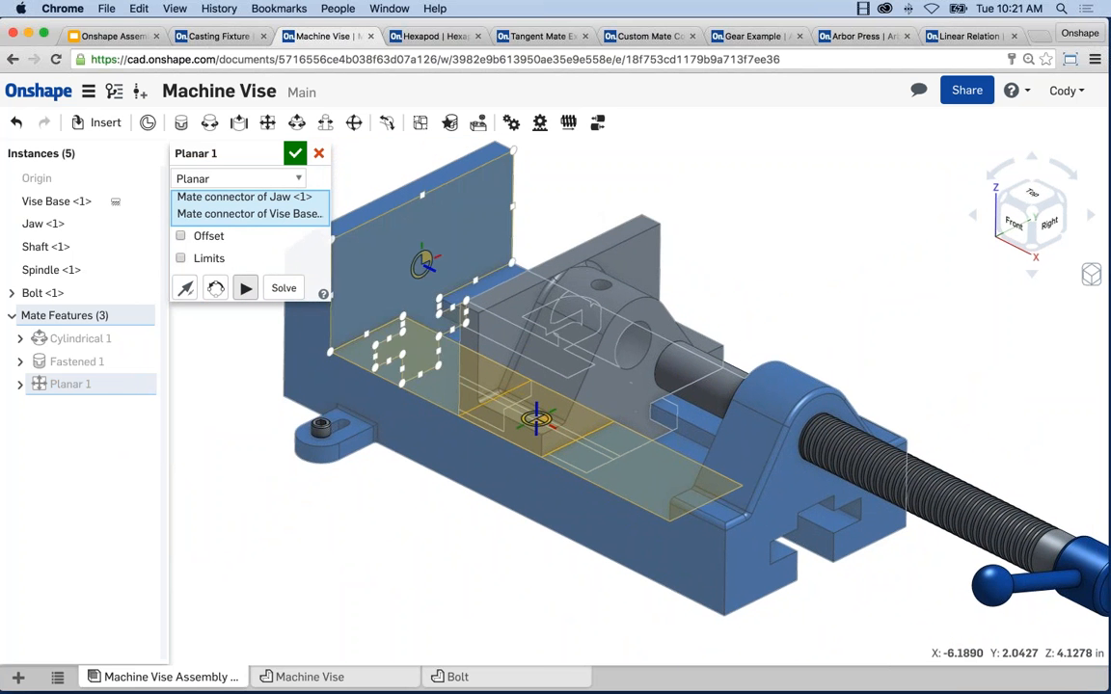
{"action": "left_click", "coordinate": [245, 288]}
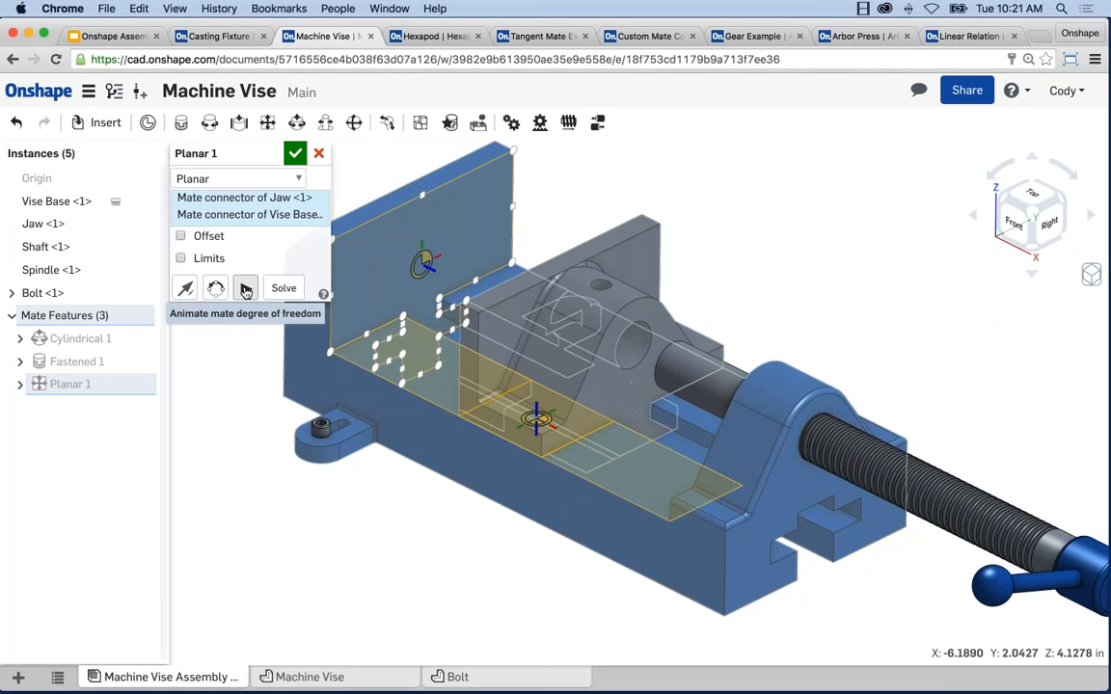
{"action": "left_click", "coordinate": [245, 288]}
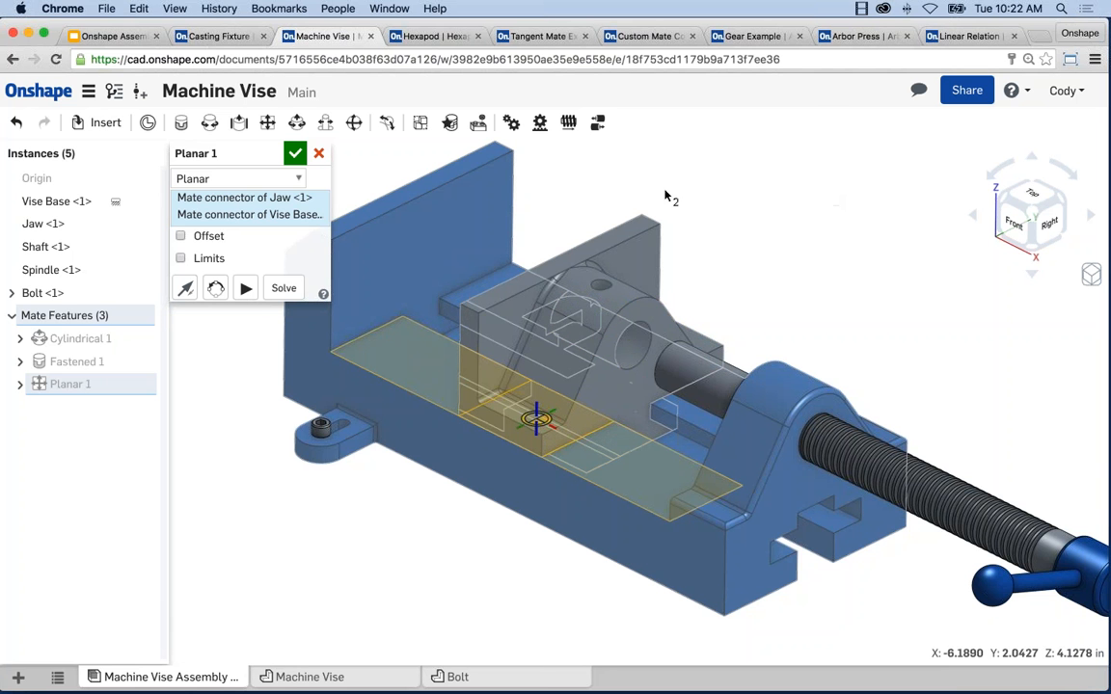
- Try the Z offset option of the planar mate, viewing the vise from the front, and turn the option off again
{"action": "right_click_drag", "start_coordinate": [658, 638], "coordinate": [653, 635]}
{"action": "key", "text": "shift+1"}
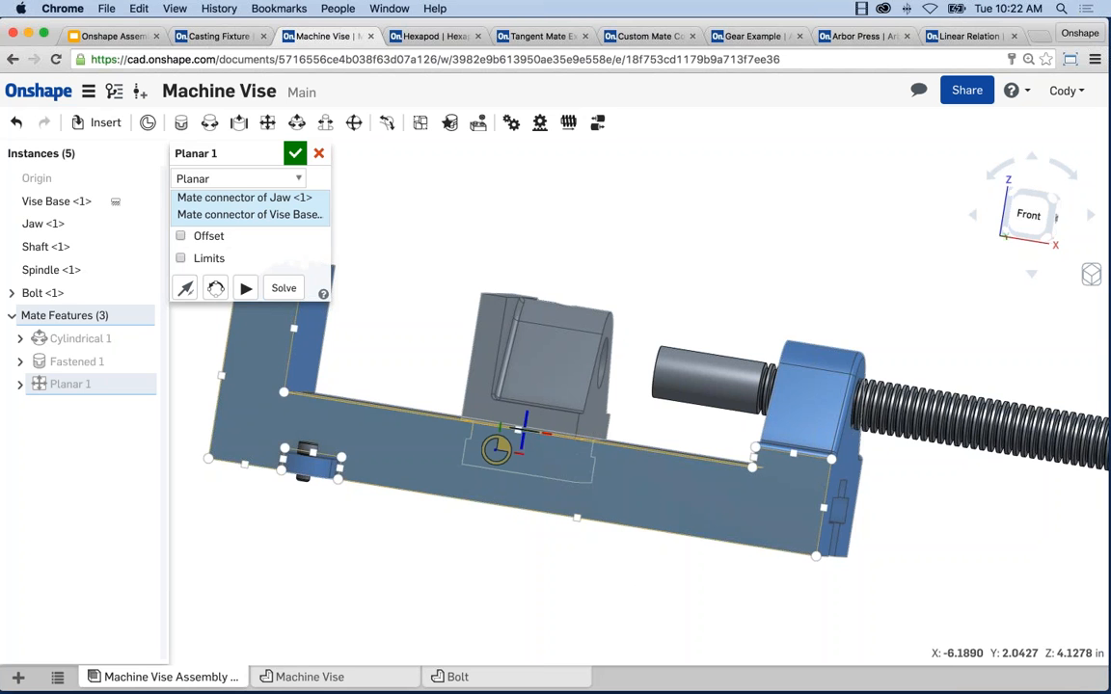
{"action": "left_click", "coordinate": [181, 237]}
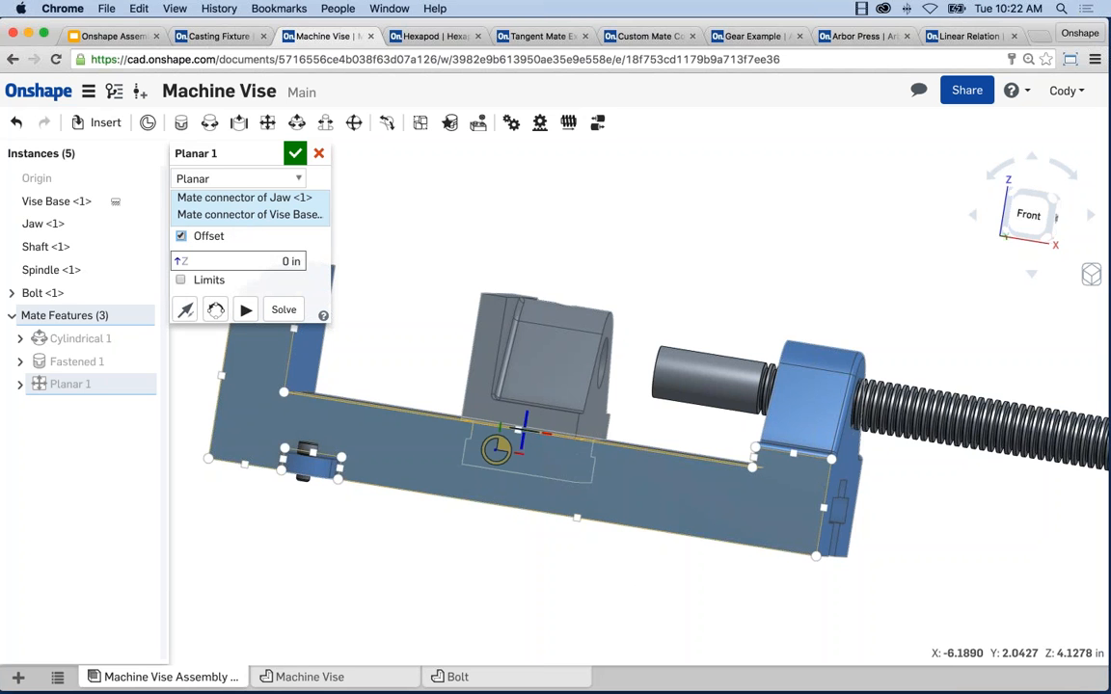
{"action": "left_click", "coordinate": [268, 261]}
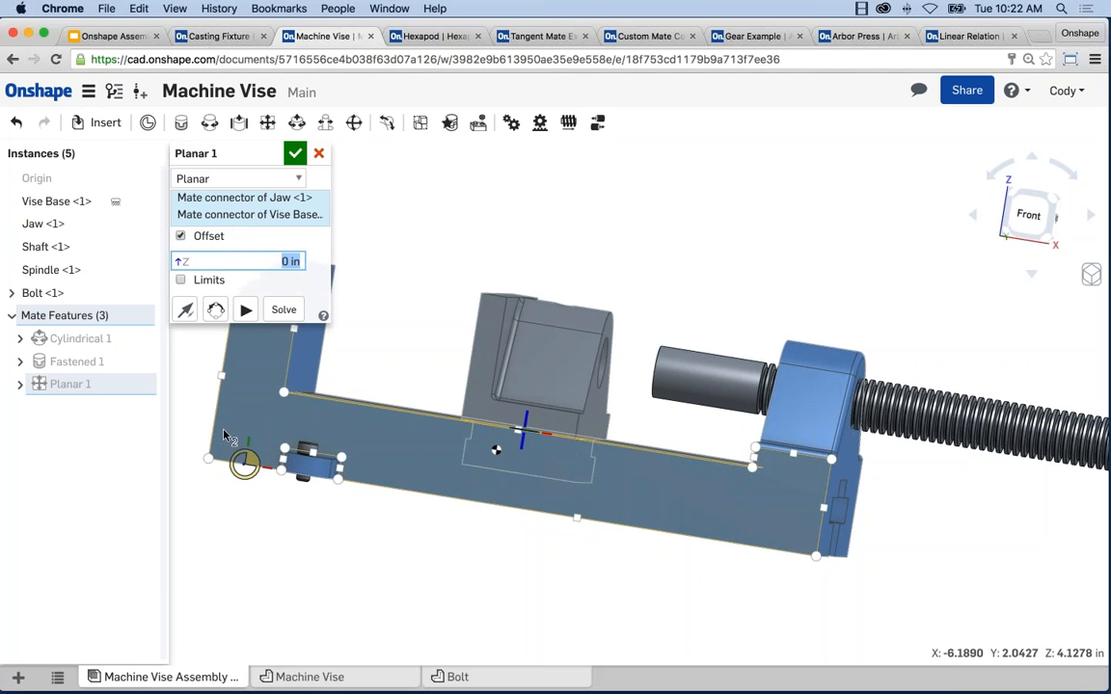
{"action": "left_click", "coordinate": [181, 237]}
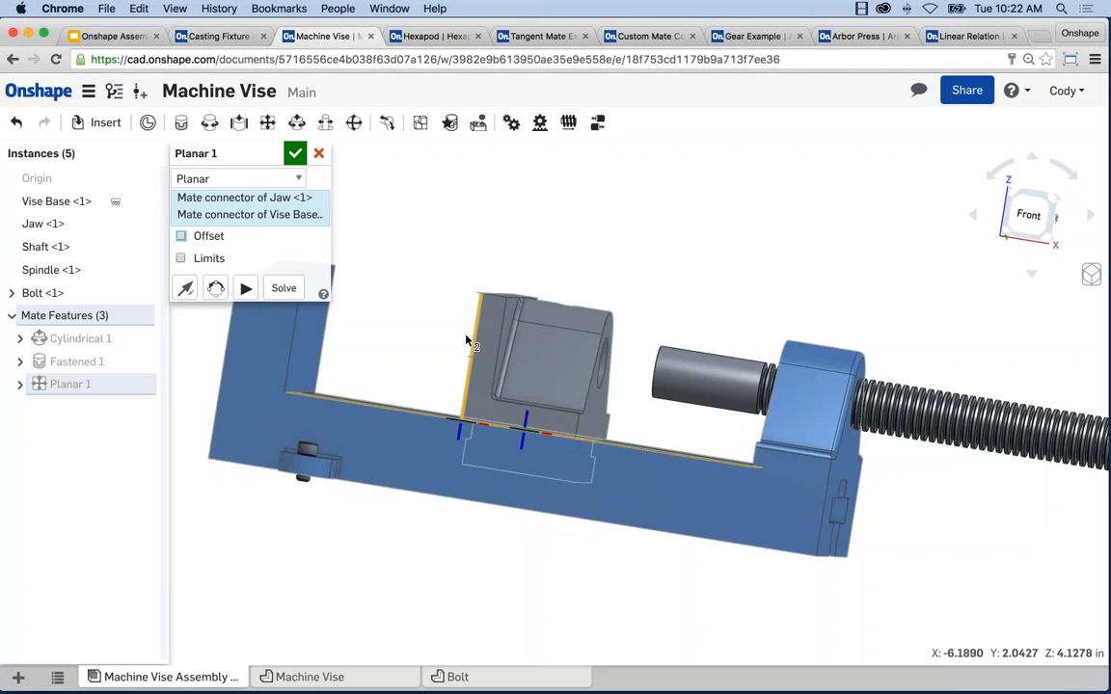
- Accept the planar mate between the jaw and the vise base without an offset
{"action": "right_click_drag", "start_coordinate": [526, 272], "coordinate": [500, 298]}
{"action": "scroll", "coordinate": [768, 317], "scroll_direction": "down", "scroll_amount": 3}
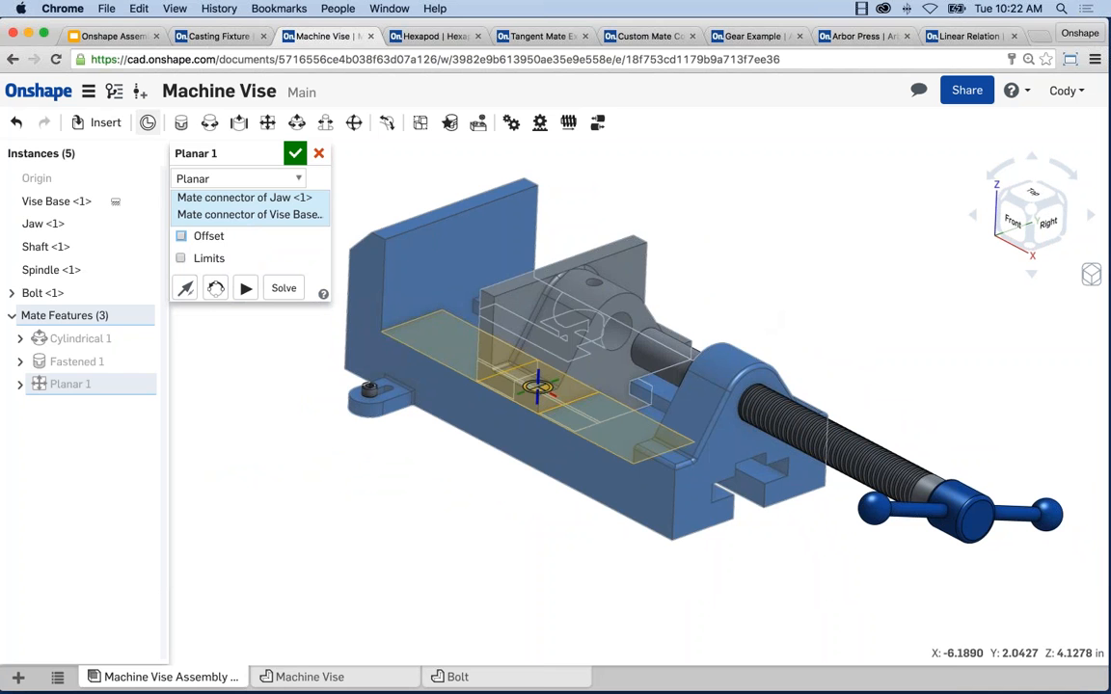
{"action": "left_click", "coordinate": [295, 155]}
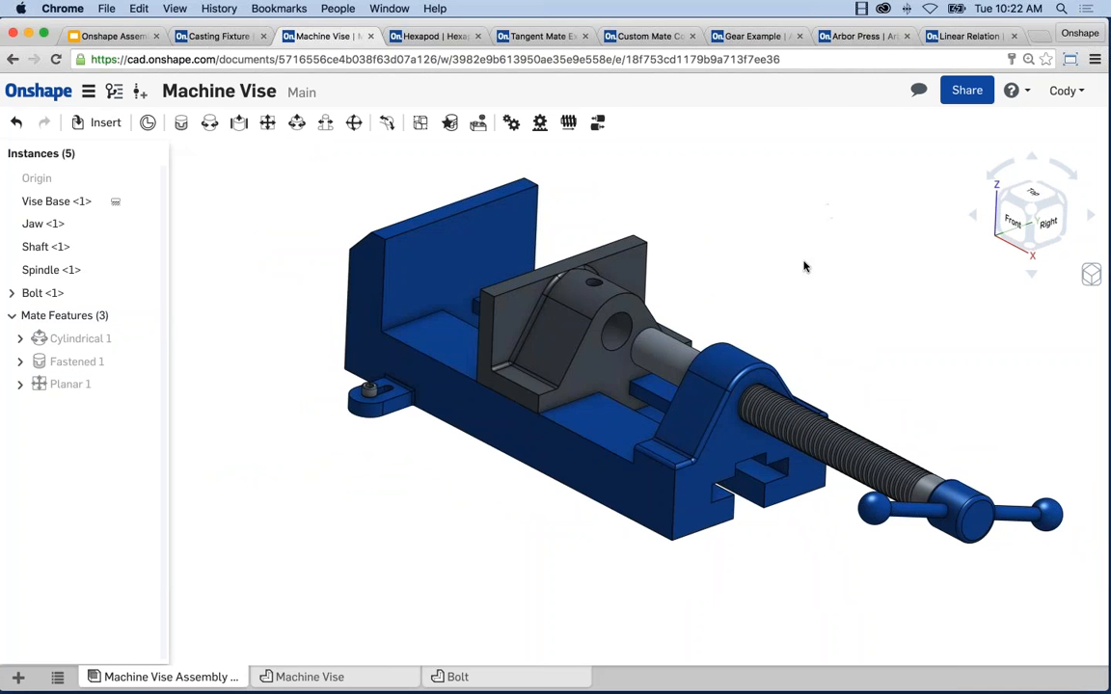
- Move the jaw across the base to test the planar mate's motion, and undo the move
{"action": "scroll", "coordinate": [810, 246], "scroll_direction": "down", "scroll_amount": 3}
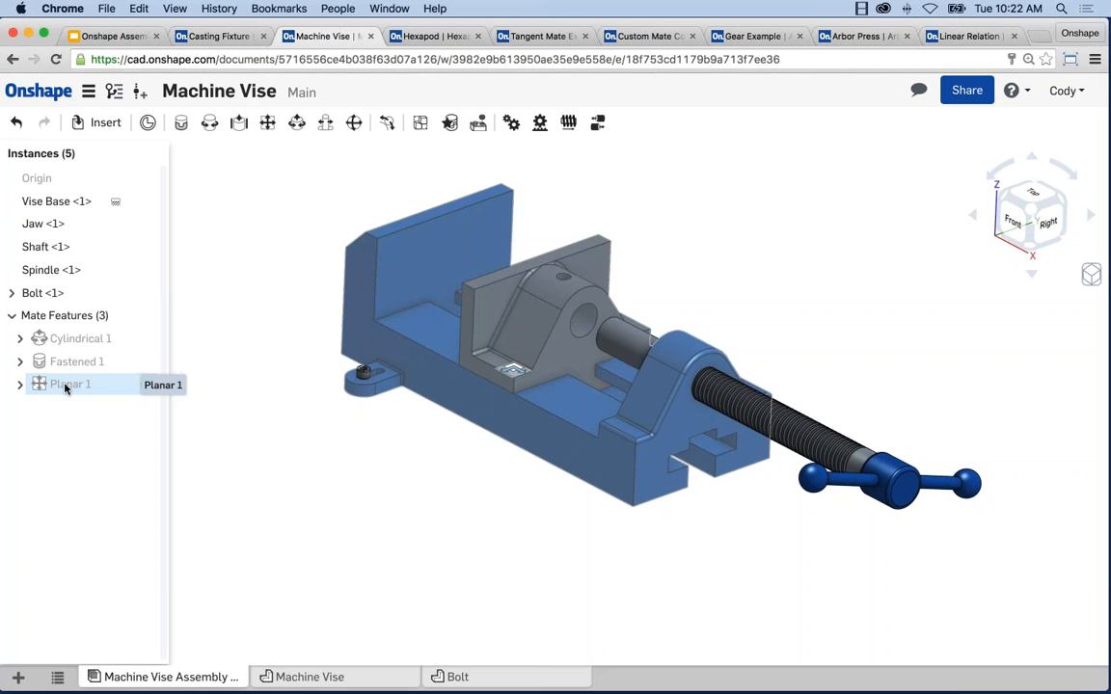
{"action": "left_click_drag", "start_coordinate": [600, 318], "coordinate": [540, 335]}
{"action": "key", "text": "super+z"}
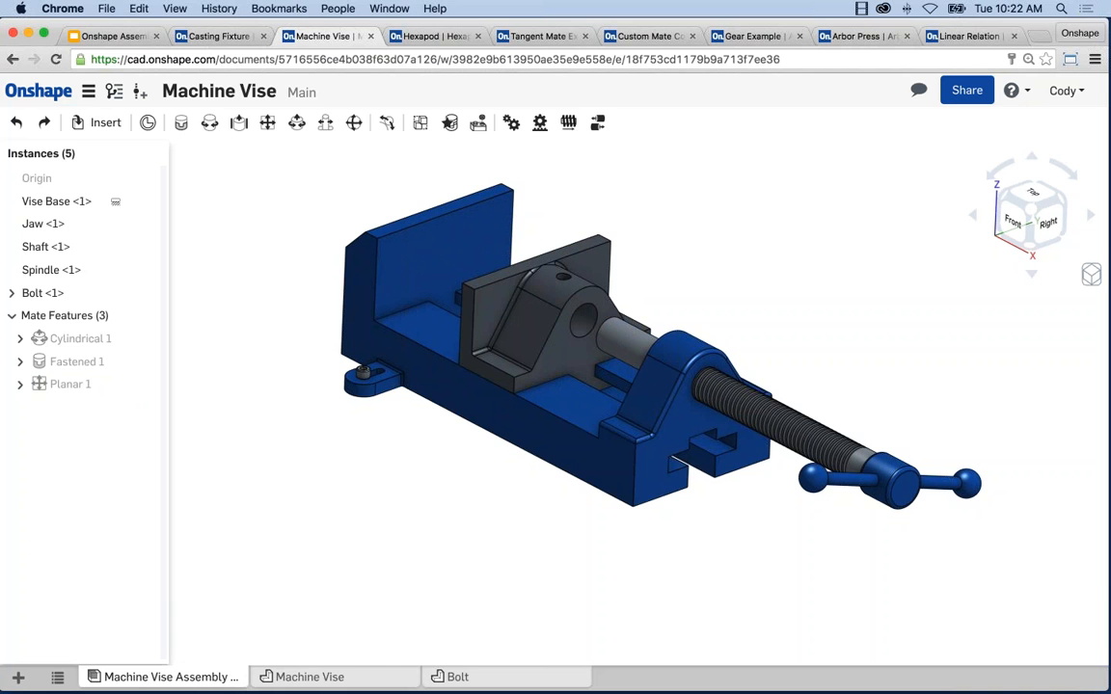
- Start a revolute mate and take the centre of the shaft's inner end face as its first mate connector
{"action": "middle_click_drag", "start_coordinate": [818, 293], "coordinate": [796, 279]}
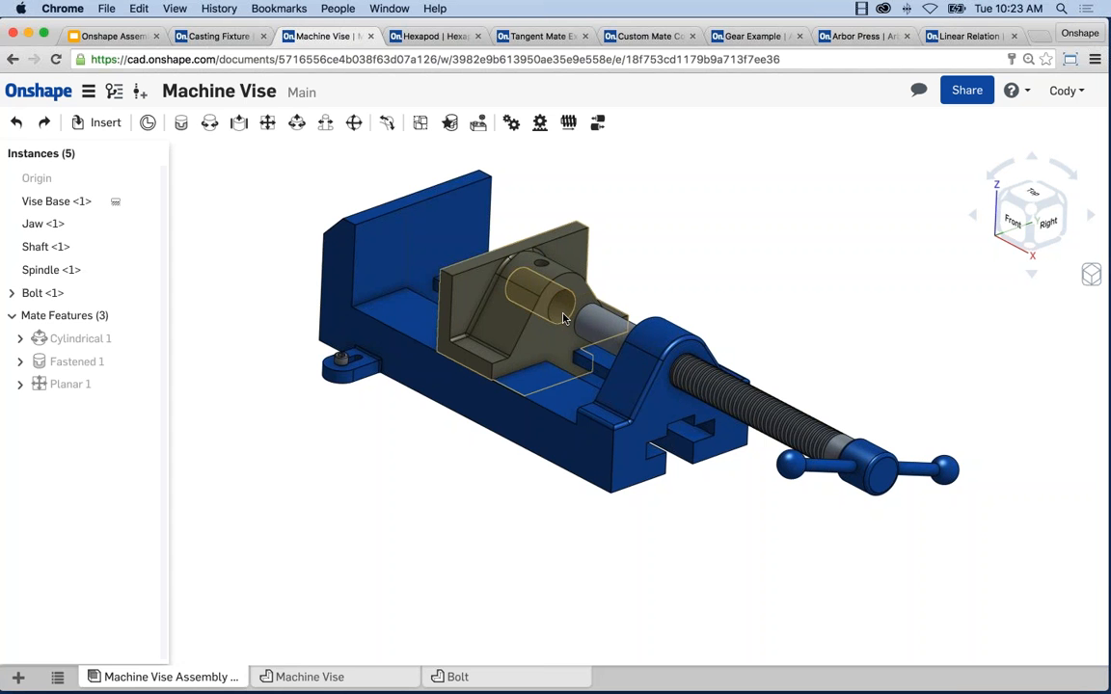
{"action": "left_click", "coordinate": [226, 227]}
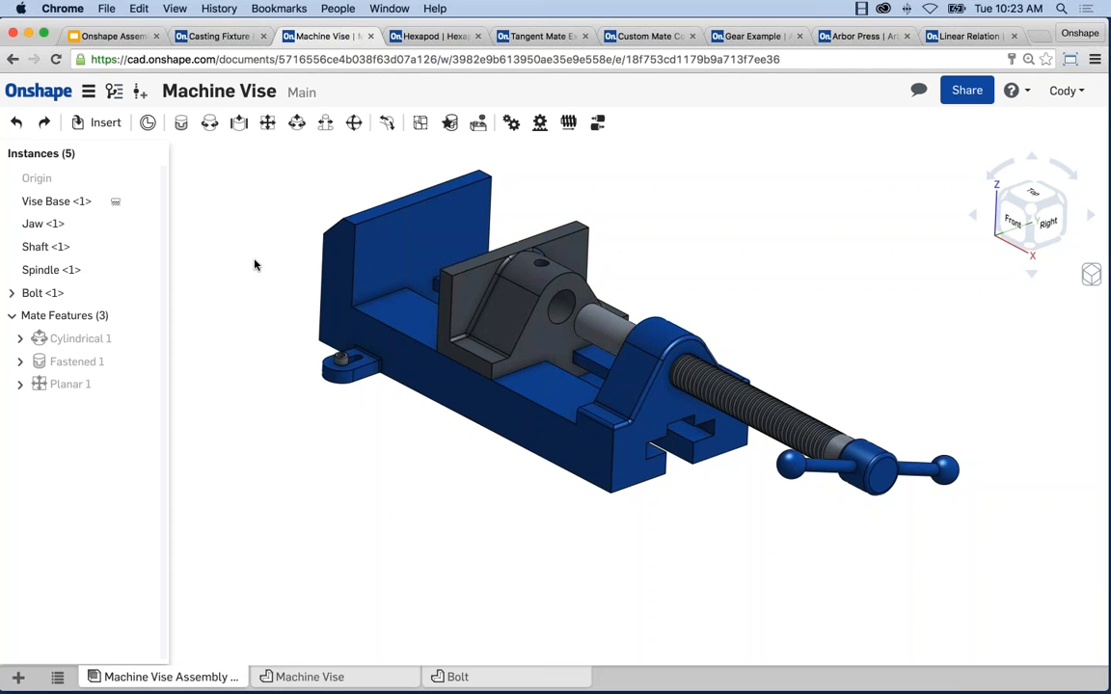
{"action": "left_click", "coordinate": [209, 132]}
{"action": "right_click_drag", "start_coordinate": [711, 257], "coordinate": [786, 287]}
{"action": "scroll", "coordinate": [566, 308], "scroll_direction": "up", "scroll_amount": 5}
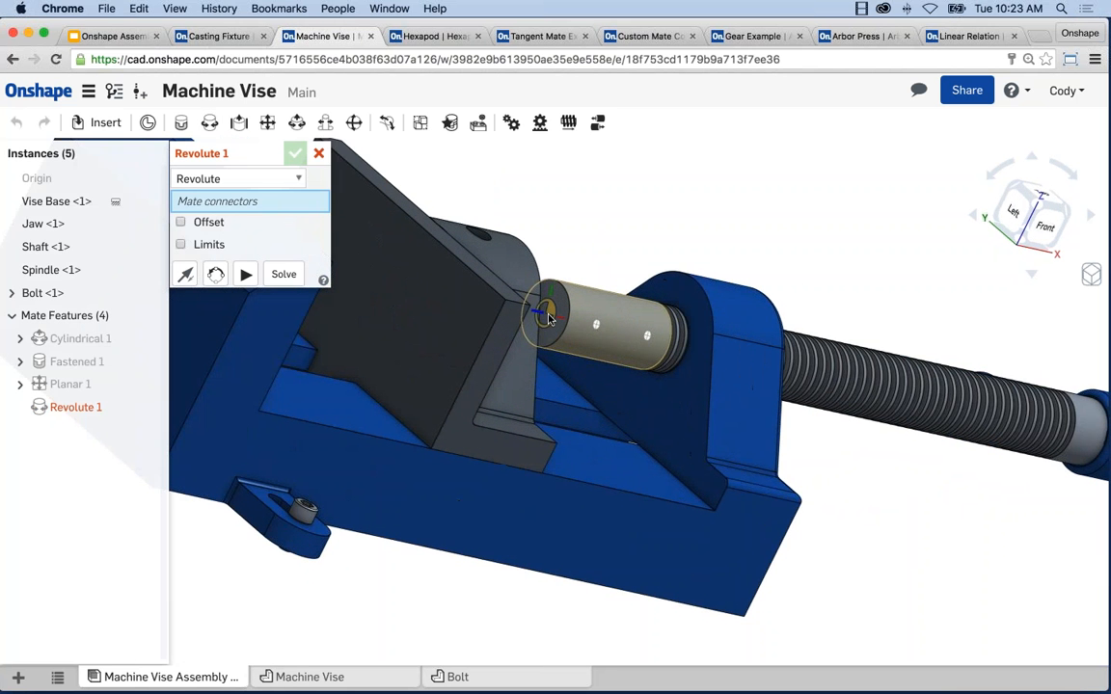
{"action": "left_click", "coordinate": [547, 318]}
- Take the centre of the jaw hole's inner end as the second connector and accept the revolute mate
{"action": "right_click_drag", "start_coordinate": [676, 206], "coordinate": [550, 181]}
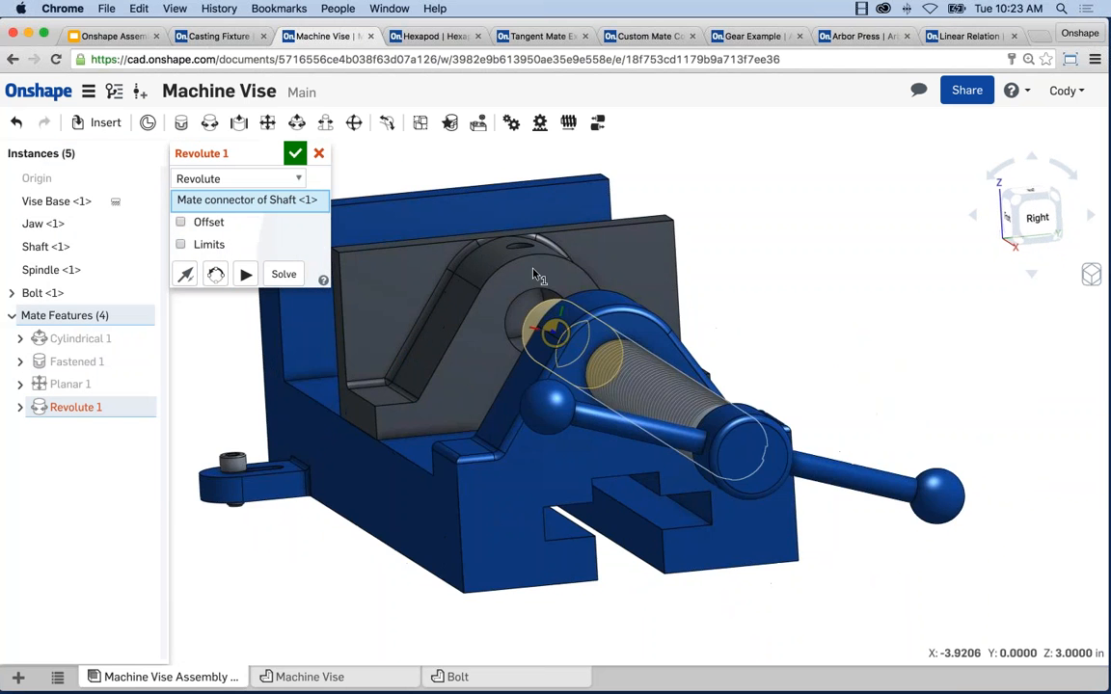
{"action": "scroll", "coordinate": [526, 315], "scroll_direction": "up", "scroll_amount": 5}
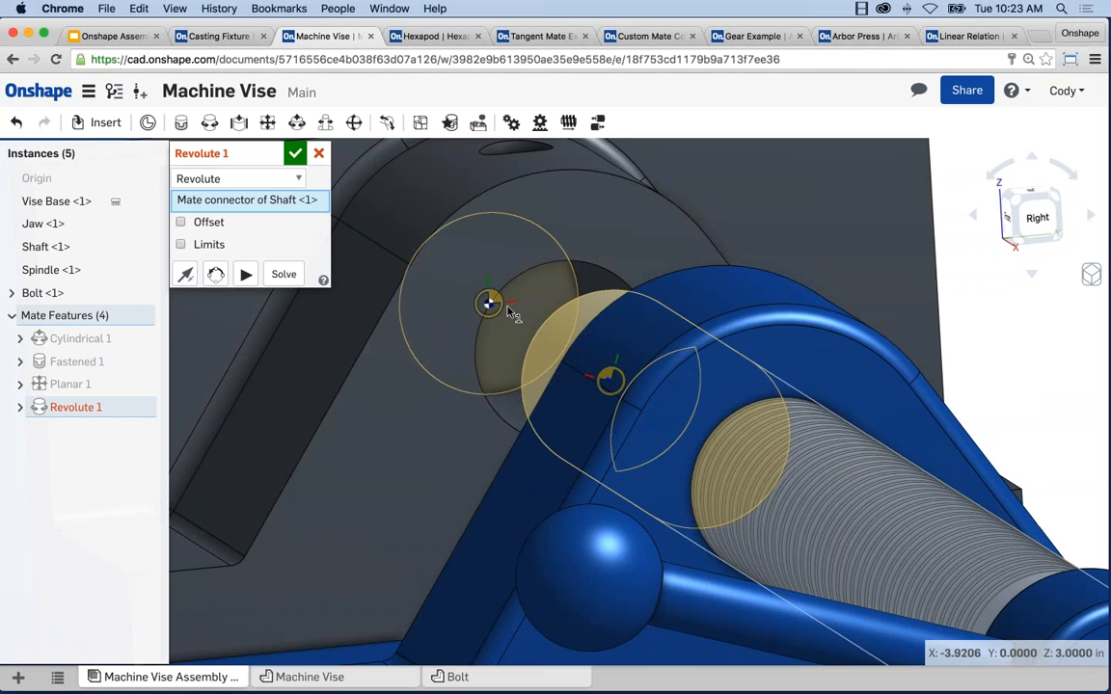
{"action": "left_click", "coordinate": [489, 304]}
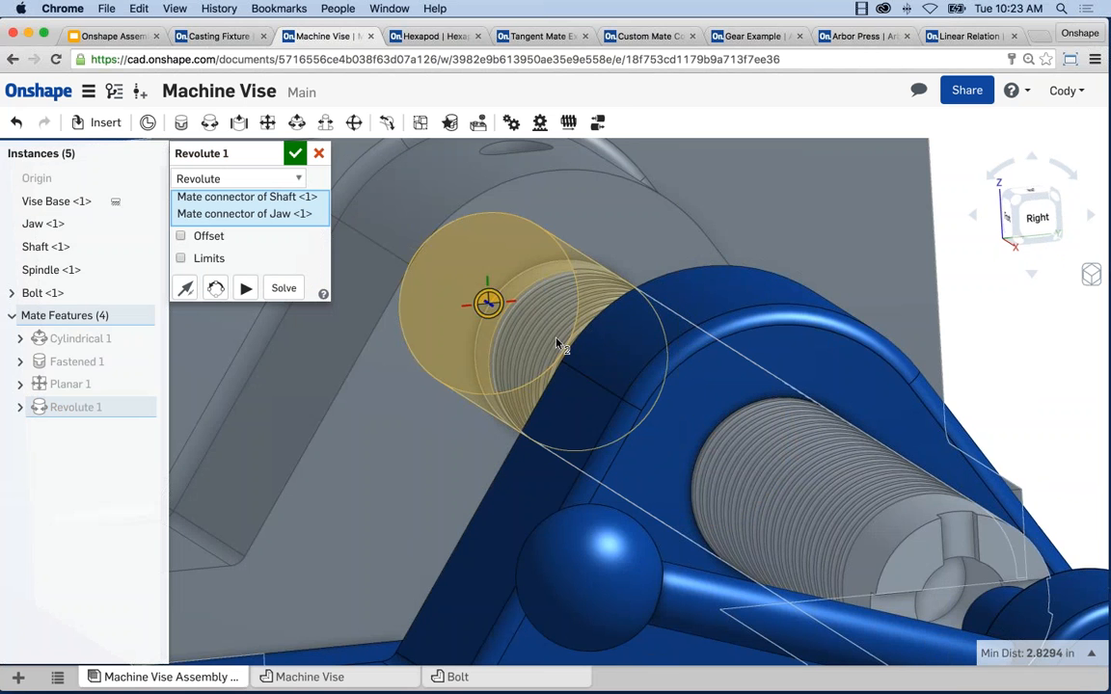
{"action": "scroll", "coordinate": [559, 360], "scroll_direction": "down", "scroll_amount": 8}
{"action": "right_click_drag", "start_coordinate": [556, 367], "coordinate": [571, 405]}
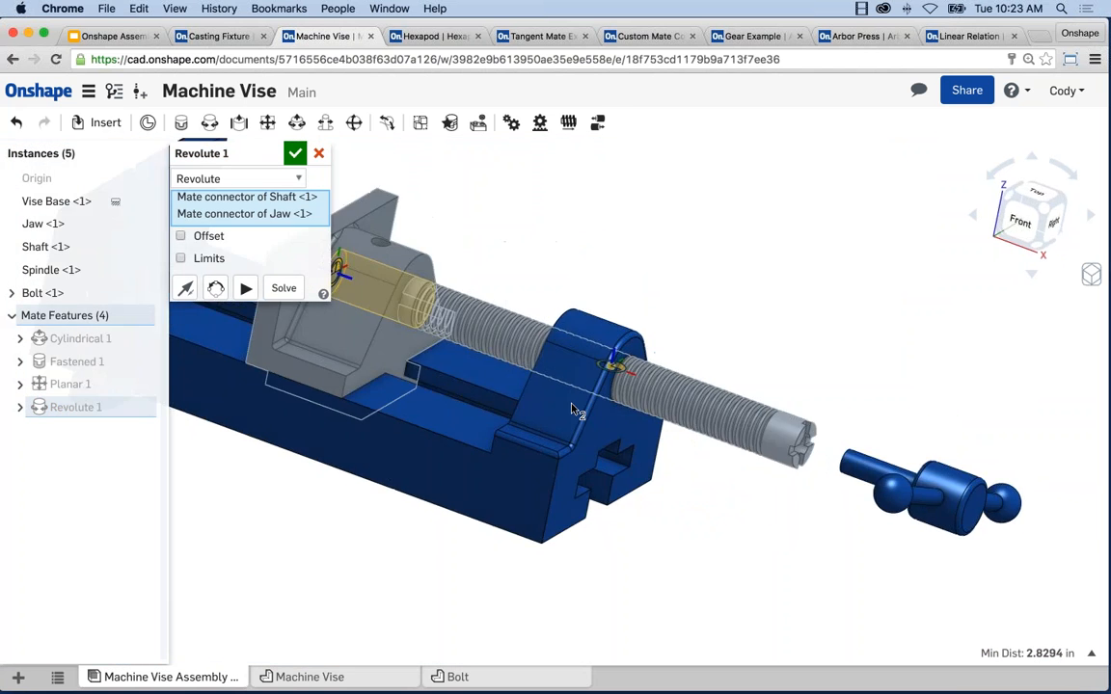
{"action": "middle_click_drag", "start_coordinate": [572, 404], "coordinate": [626, 406]}
{"action": "middle_click_drag", "start_coordinate": [739, 412], "coordinate": [757, 412]}
{"action": "left_click", "coordinate": [295, 154]}
{"action": "scroll", "coordinate": [688, 215], "scroll_direction": "down", "scroll_amount": 4}
{"action": "middle_click_drag", "start_coordinate": [723, 250], "coordinate": [707, 291]}
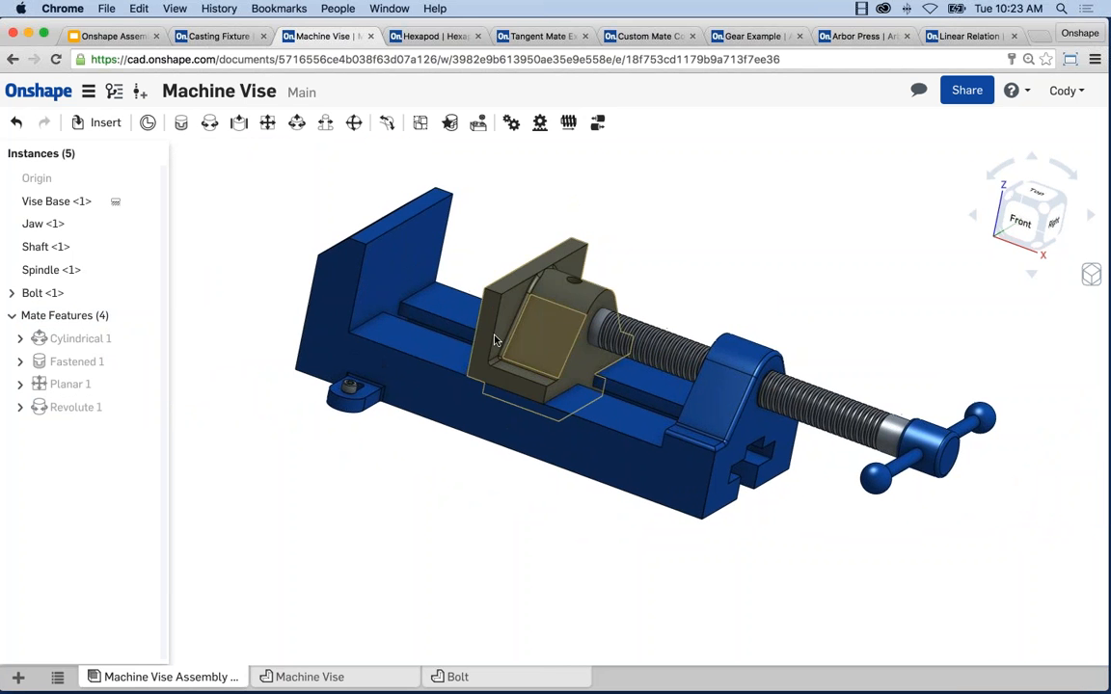
- Move the jaw along the base to test its connection to the shaft, and undo the move
{"action": "left_click_drag", "start_coordinate": [456, 331], "coordinate": [556, 354]}
{"action": "right_click_drag", "start_coordinate": [734, 250], "coordinate": [751, 296]}
{"action": "middle_click_drag", "start_coordinate": [751, 296], "coordinate": [737, 310]}
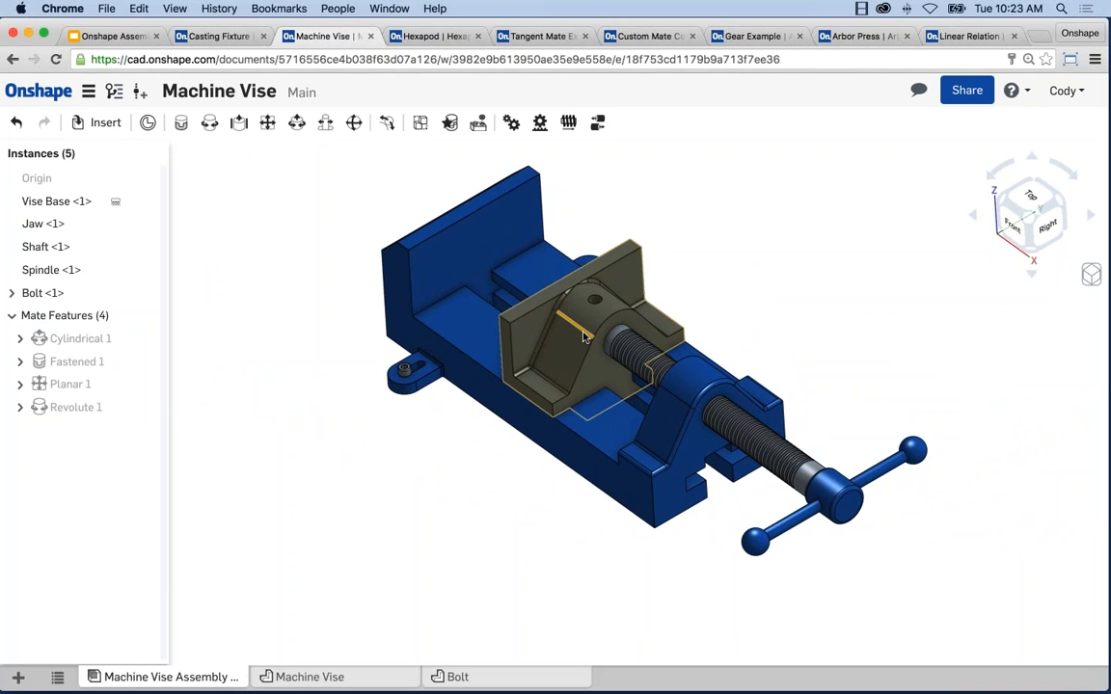
{"action": "key", "text": "ctrl+z"}
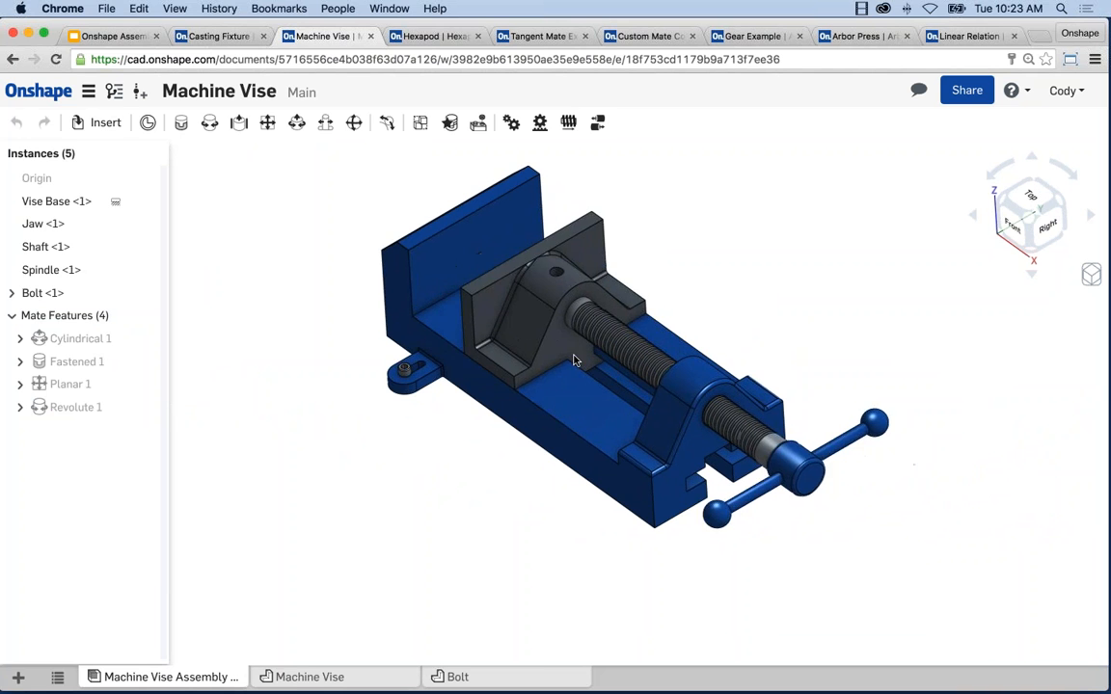
- Slide the jaw along the base and turn the spindle handle to test the revolute mate between shaft and jaw
{"action": "left_click_drag", "start_coordinate": [584, 370], "coordinate": [516, 521]}
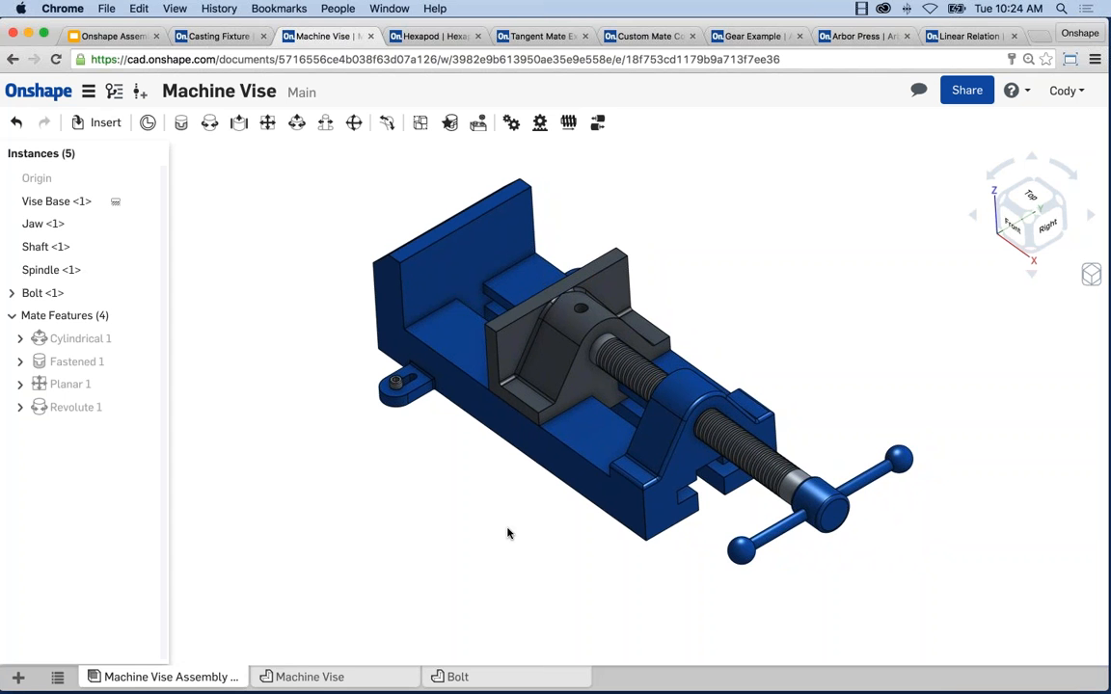
{"action": "left_click_drag", "start_coordinate": [769, 474], "coordinate": [789, 516]}
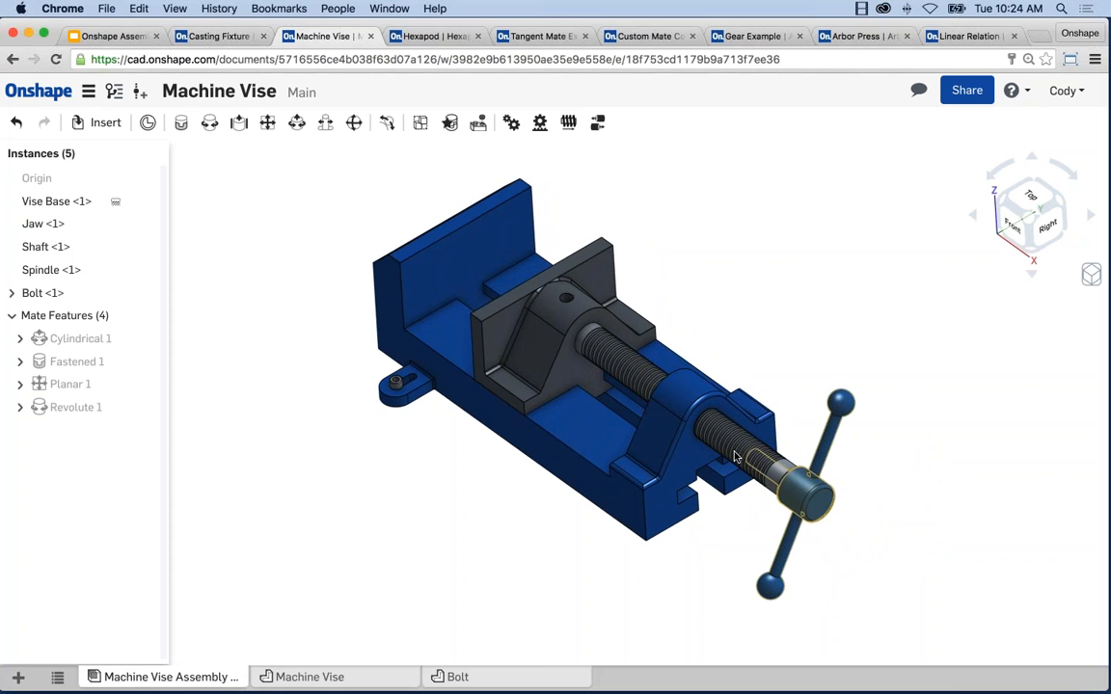
{"action": "middle_click_drag", "start_coordinate": [859, 402], "coordinate": [840, 398]}
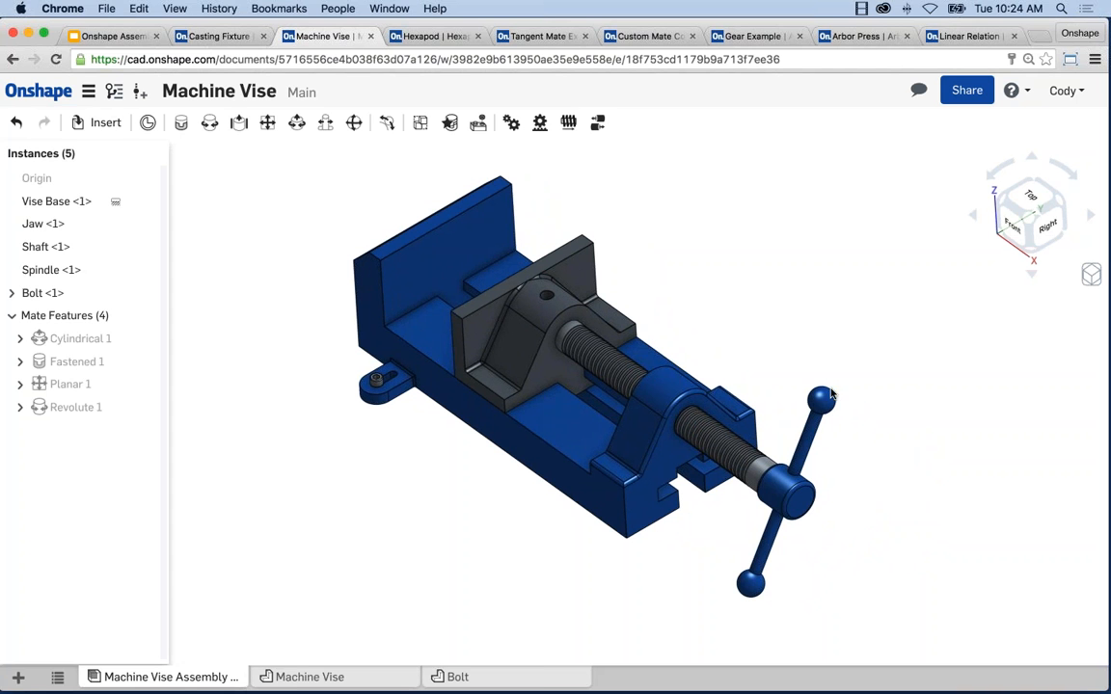
- Move the bolt out of the slotted mounting lug of the vise base and place it freely beside the lug
{"action": "middle_click_drag", "start_coordinate": [392, 442], "coordinate": [461, 451]}
{"action": "scroll", "coordinate": [470, 443], "scroll_direction": "up", "scroll_amount": 1}
{"action": "scroll", "coordinate": [470, 442], "scroll_direction": "up", "scroll_amount": 10}
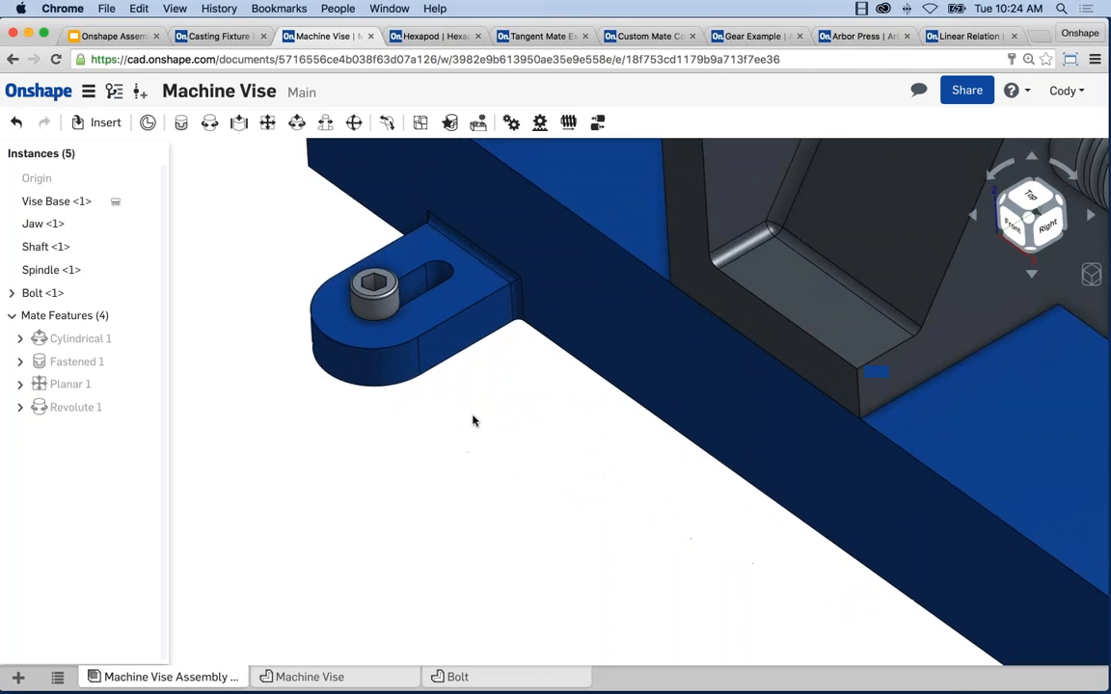
{"action": "left_click_drag", "start_coordinate": [450, 384], "coordinate": [285, 335]}
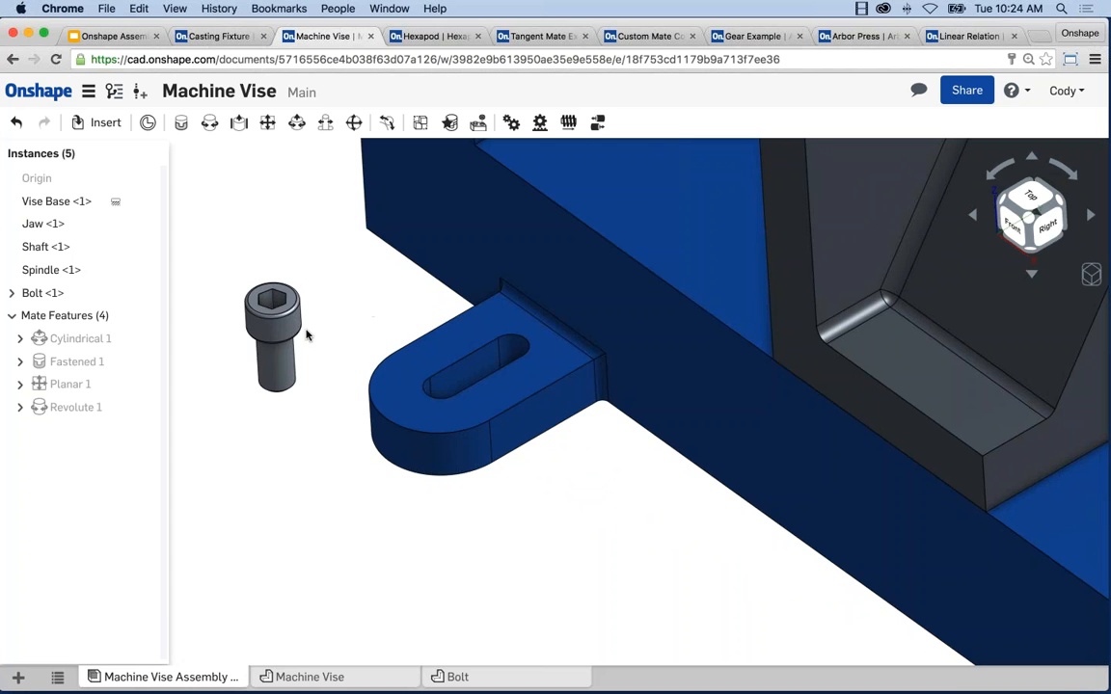
{"action": "right_click_drag", "start_coordinate": [366, 354], "coordinate": [286, 414]}
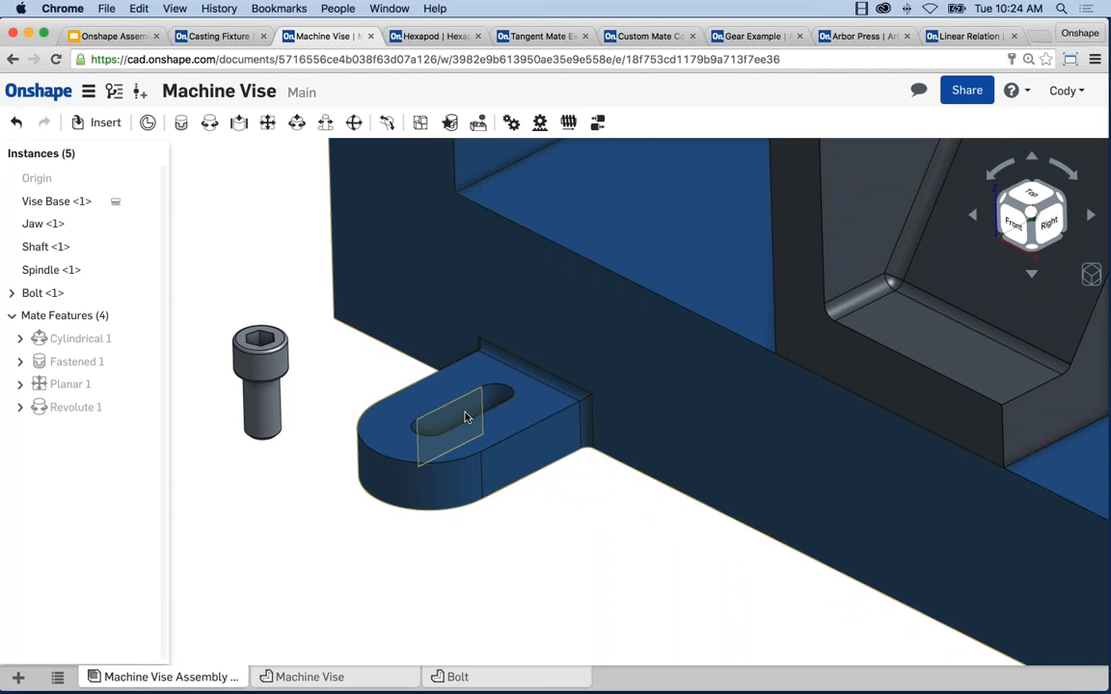
{"action": "scroll", "coordinate": [374, 374], "scroll_direction": "down", "scroll_amount": 2}
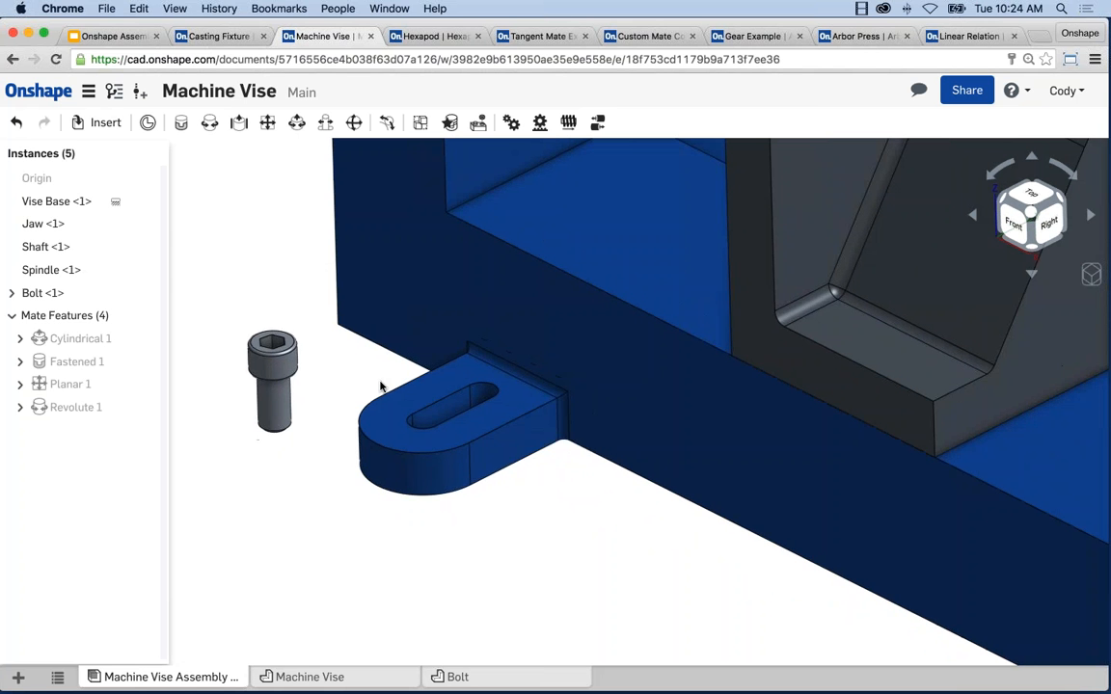
{"action": "middle_click_drag", "start_coordinate": [295, 304], "coordinate": [315, 327]}
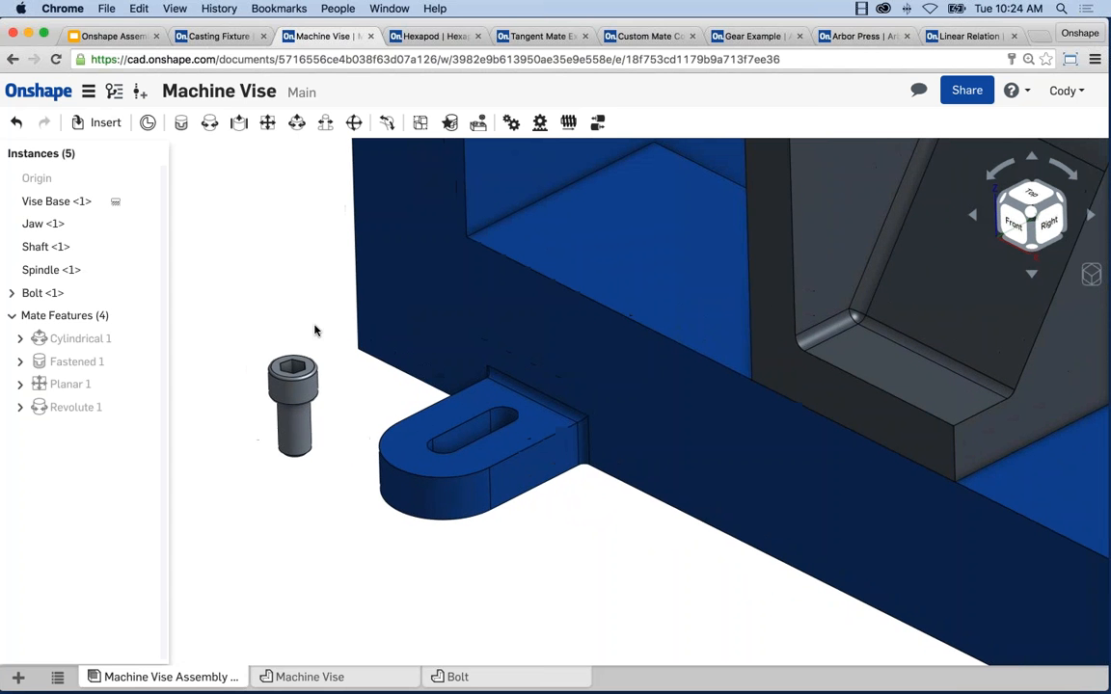
- Start a pin slot mate and take the circular edge under the bolt's head as its first mate connector
{"action": "left_click", "coordinate": [326, 125]}
{"action": "right_click_drag", "start_coordinate": [357, 403], "coordinate": [360, 350]}
{"action": "middle_click_drag", "start_coordinate": [363, 409], "coordinate": [418, 377]}
{"action": "scroll", "coordinate": [369, 497], "scroll_direction": "up", "scroll_amount": 5}
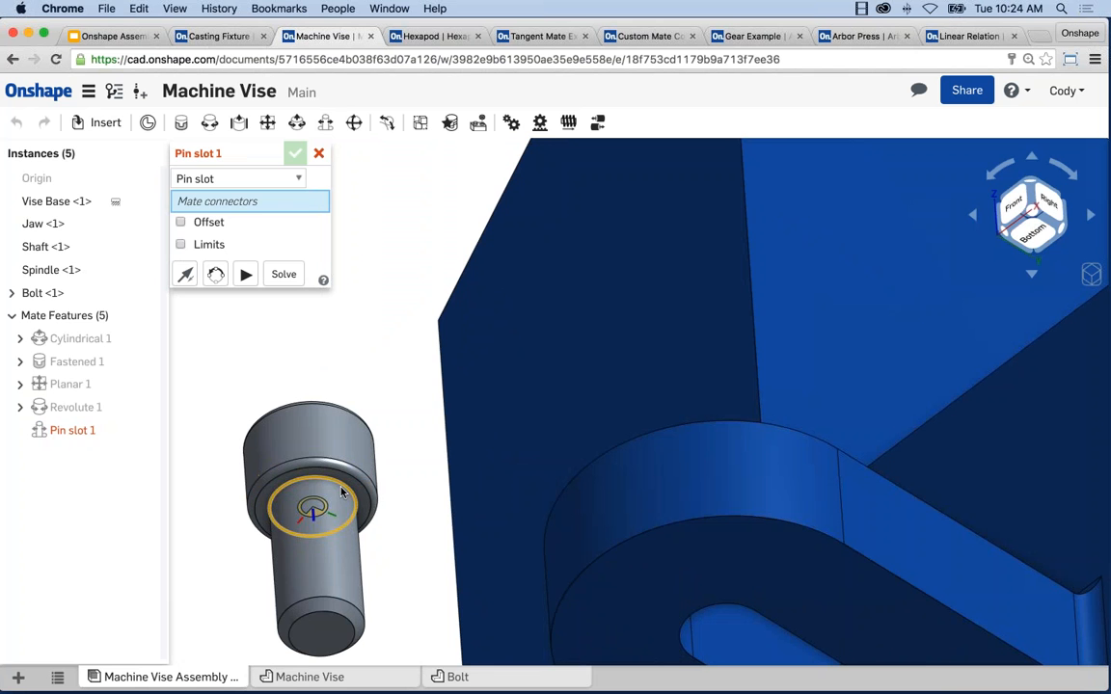
{"action": "left_click", "coordinate": [342, 493]}
- Take the centre of the slot's outer end on the lug's upper face as the second pin slot connector
{"action": "scroll", "coordinate": [419, 508], "scroll_direction": "down", "scroll_amount": 2}
{"action": "scroll", "coordinate": [419, 508], "scroll_direction": "down", "scroll_amount": 5}
{"action": "right_click_drag", "start_coordinate": [409, 476], "coordinate": [391, 542]}
{"action": "scroll", "coordinate": [391, 543], "scroll_direction": "up", "scroll_amount": 3}
{"action": "middle_click_drag", "start_coordinate": [391, 543], "coordinate": [301, 596]}
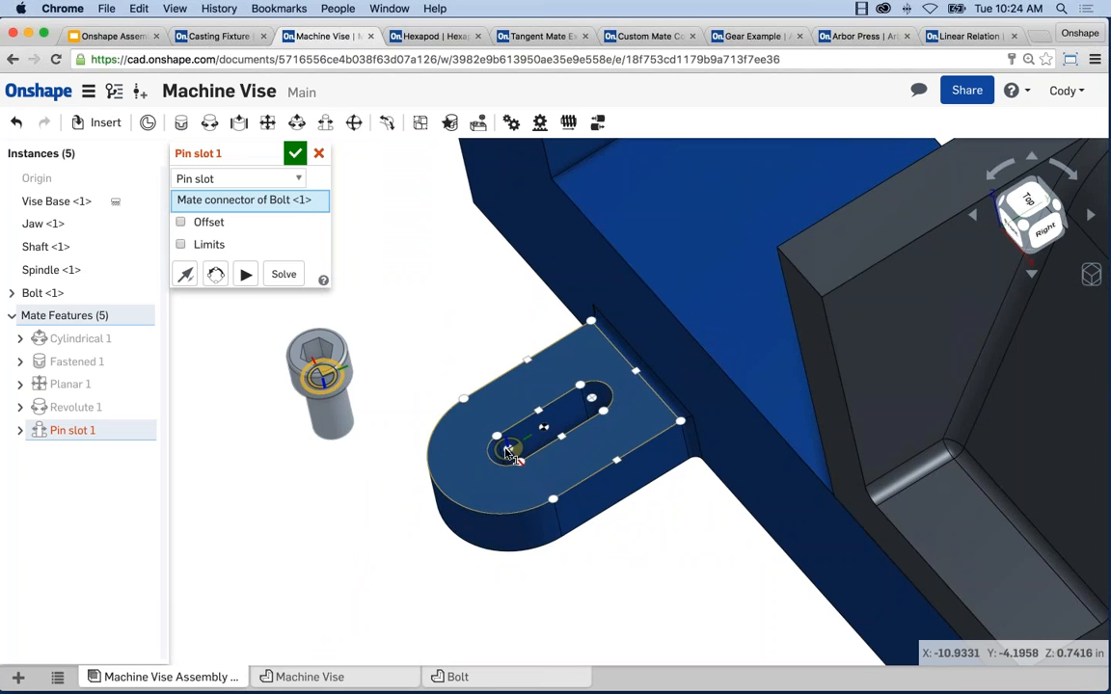
{"action": "left_click", "coordinate": [508, 453]}
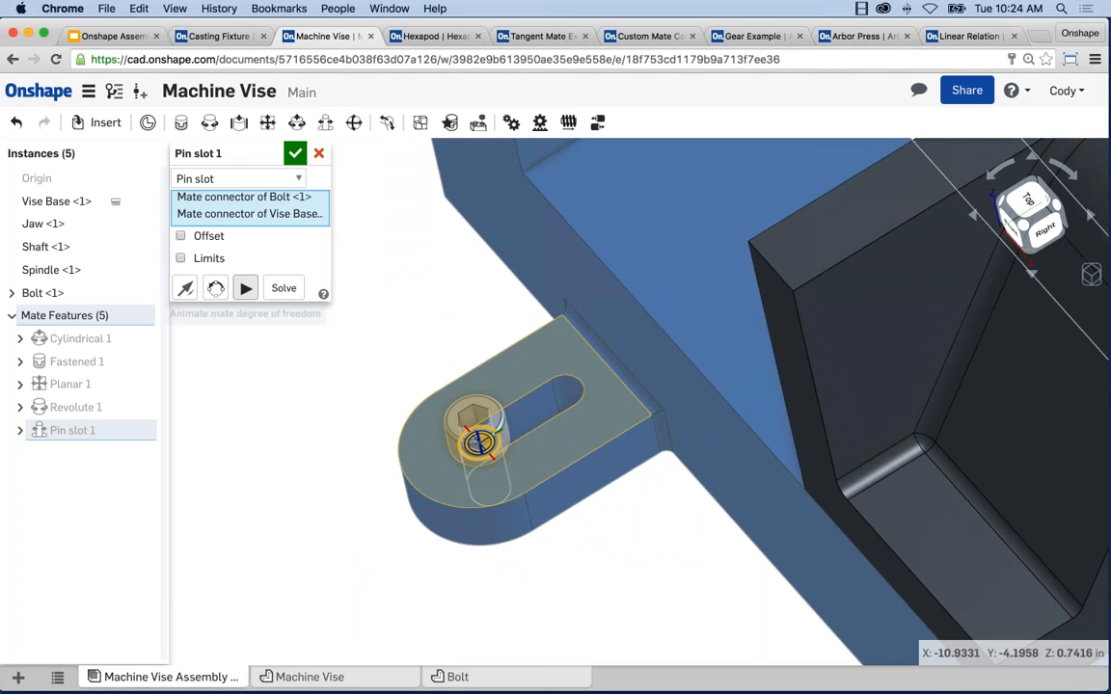
- Animate the pin slot mate's degrees of freedom, and reorient its secondary axis before animating it again
{"action": "left_click", "coordinate": [246, 289]}
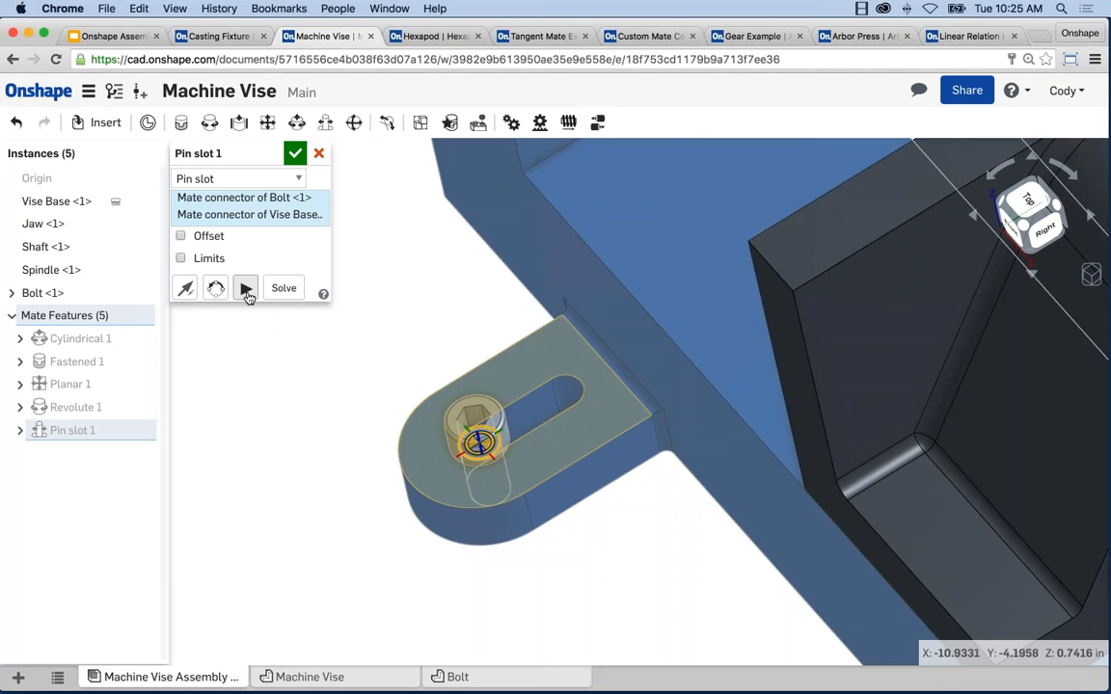
{"action": "left_click", "coordinate": [246, 292]}
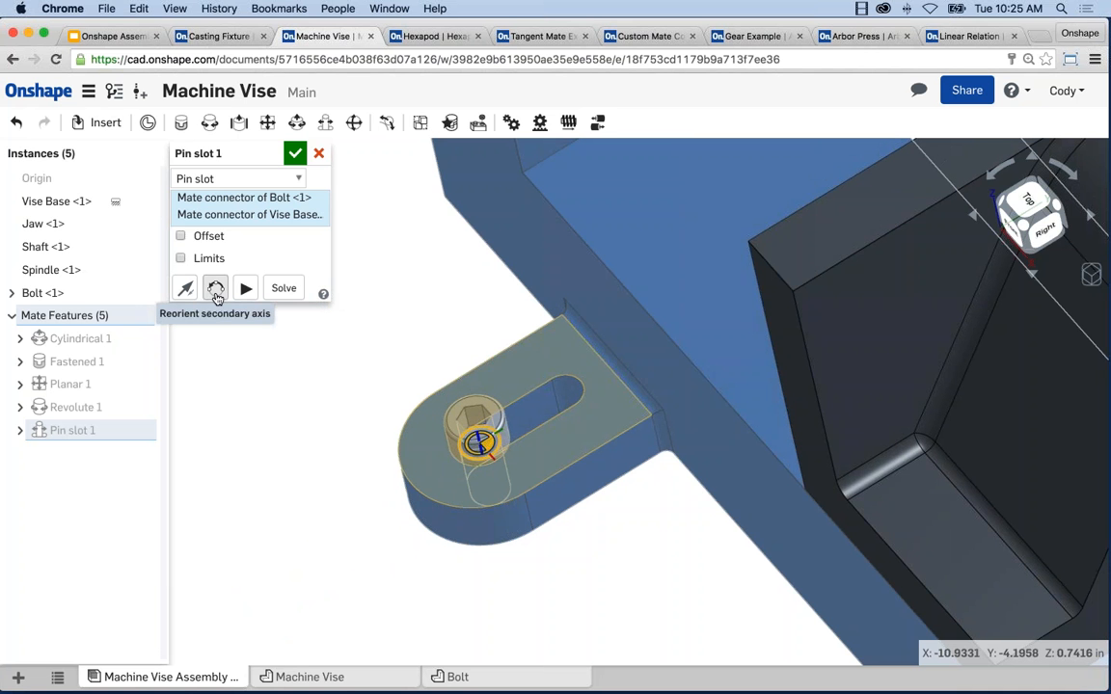
{"action": "left_click", "coordinate": [246, 289]}
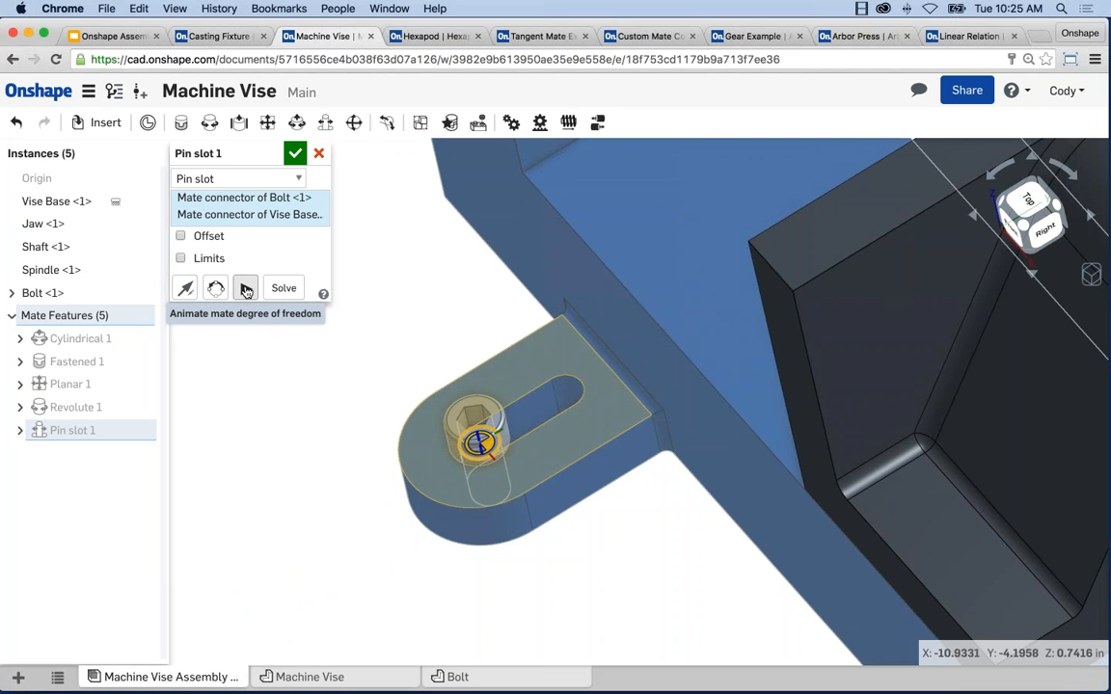
- Limit the pin slot mate's X travel to a minimum of 0 in and a maximum of 0.625 in, and accept the mate
{"action": "left_click", "coordinate": [181, 258]}
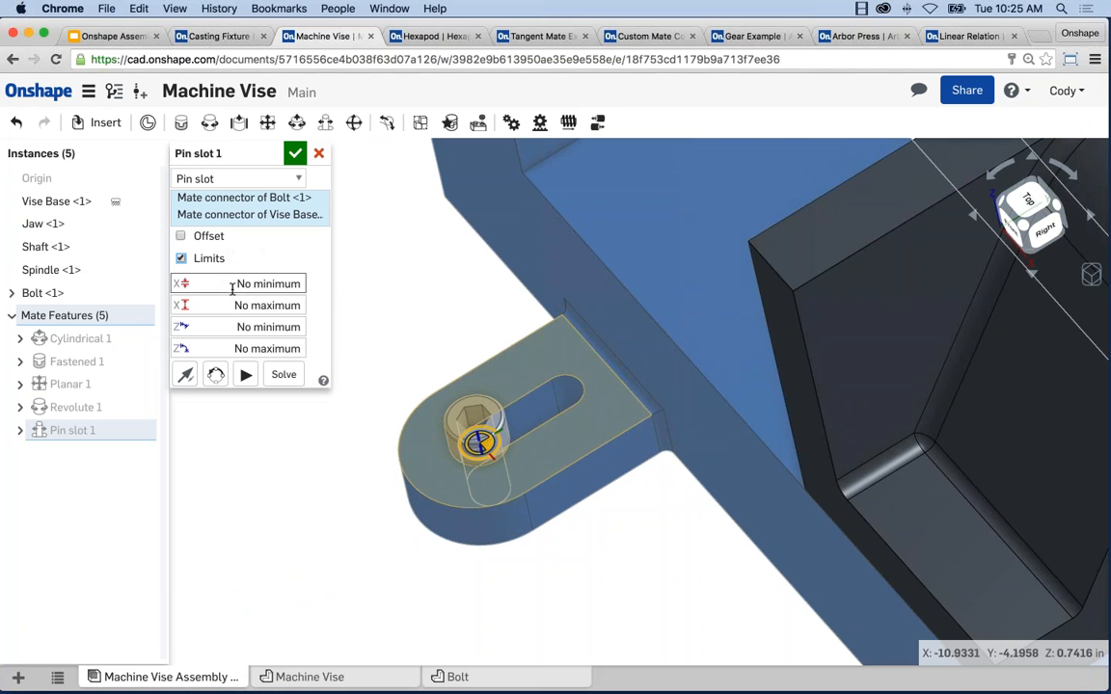
{"action": "left_click", "coordinate": [231, 285]}
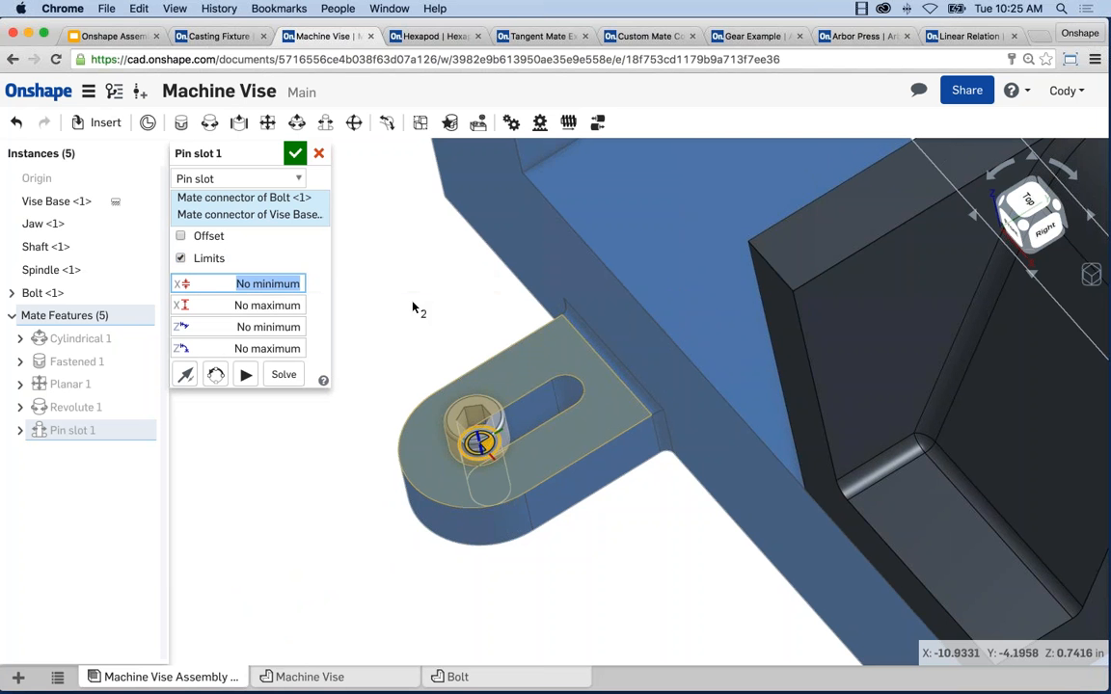
{"action": "type", "text": "0"}
{"action": "key", "text": "Tab"}
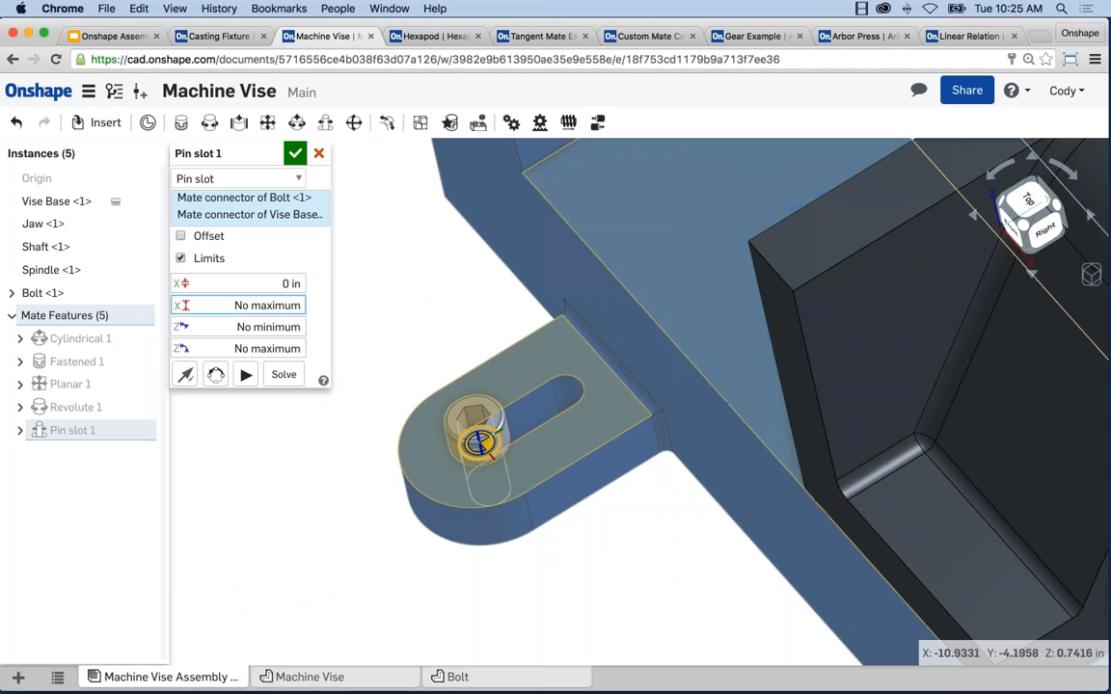
{"action": "left_click_drag", "start_coordinate": [234, 307], "coordinate": [356, 308]}
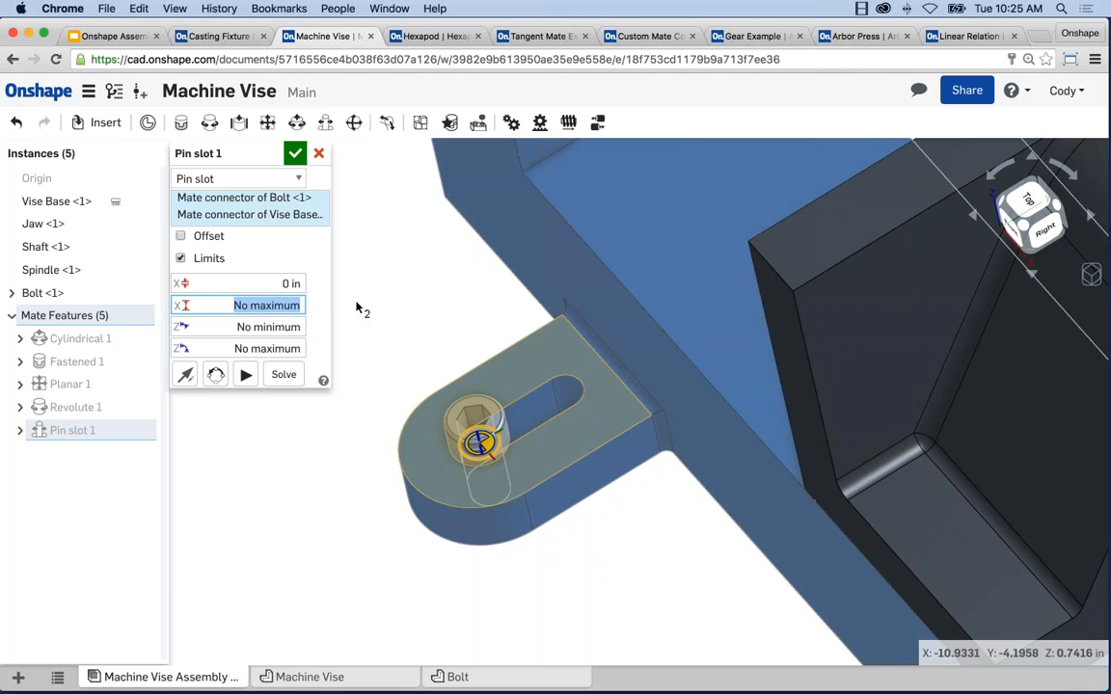
{"action": "type", "text": ".625"}
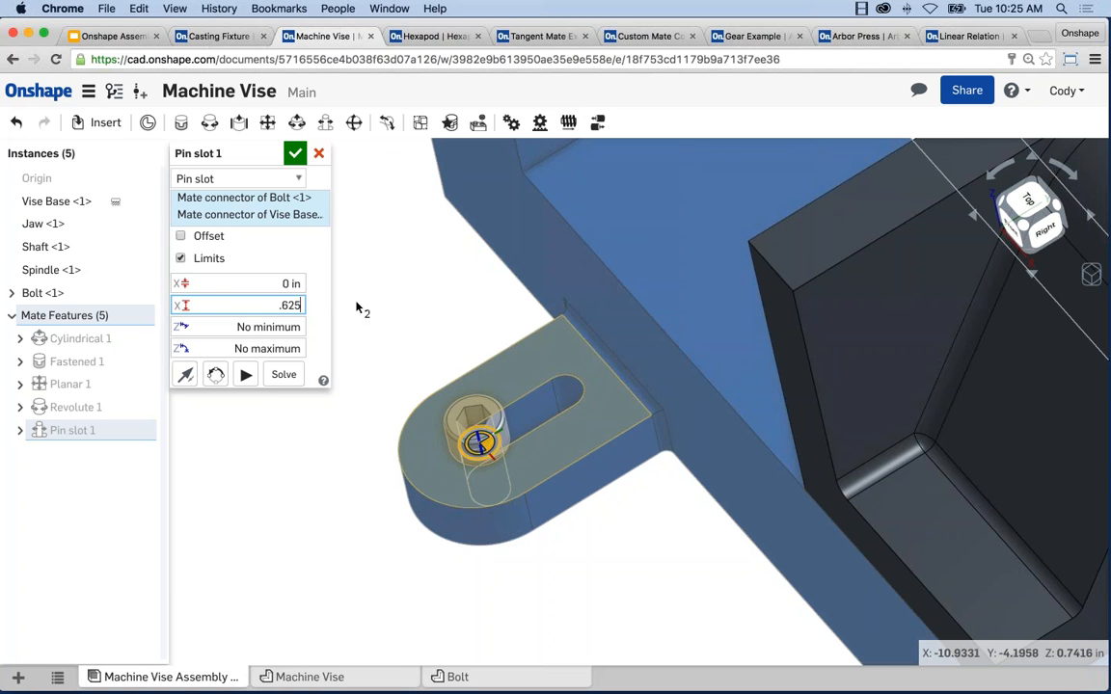
{"action": "left_click", "coordinate": [246, 374]}
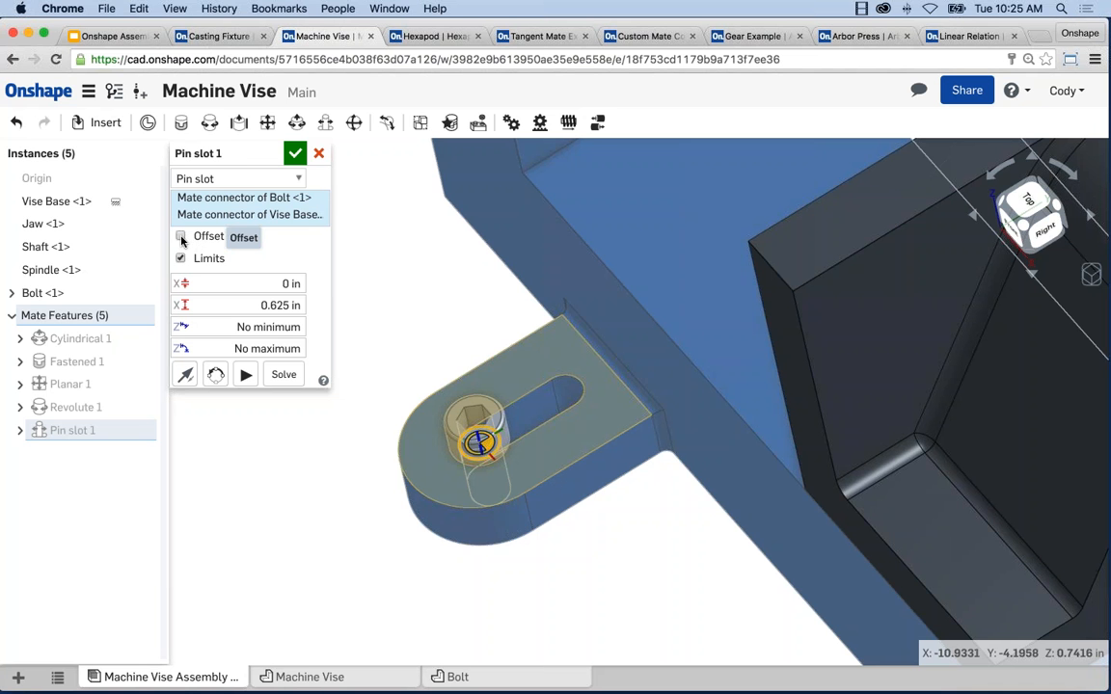
{"action": "left_click", "coordinate": [295, 154]}
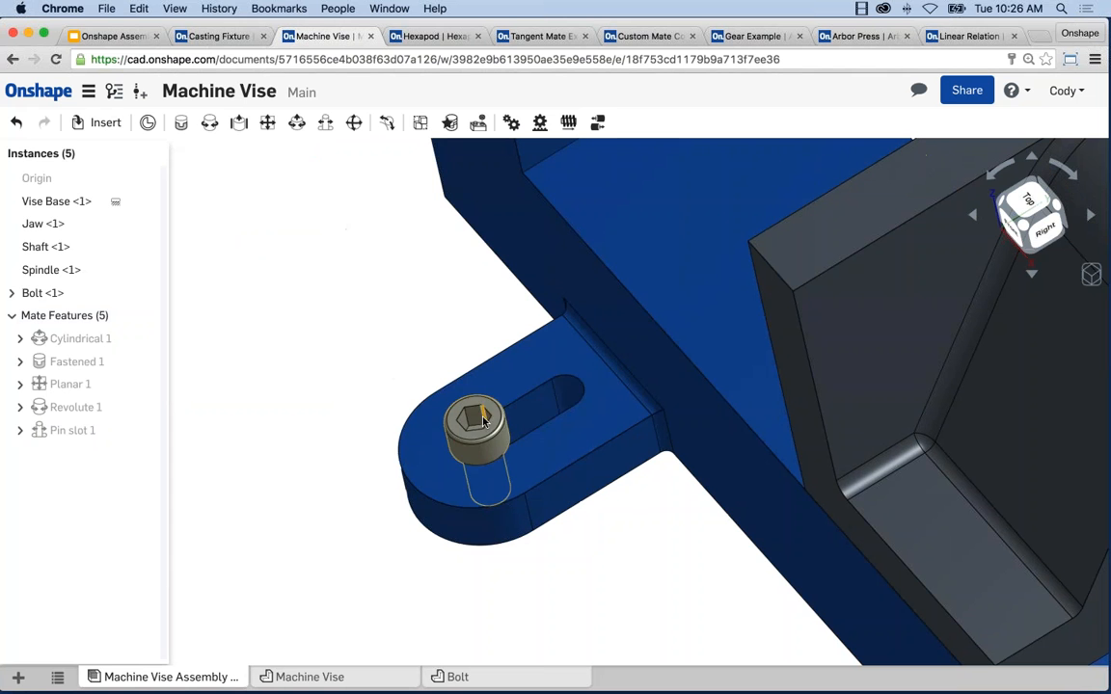
- Move the bolt in the lug's slot to test the limited travel of the pin slot mate
{"action": "mouse_move", "coordinate": [484, 422]}
{"action": "left_mouse_down"}
{"action": "mouse_move", "coordinate": [564, 376]}
{"action": "mouse_move", "coordinate": [445, 443]}
{"action": "mouse_move", "coordinate": [523, 403]}
{"action": "mouse_move", "coordinate": [476, 430]}
{"action": "left_mouse_up"}
{"action": "middle_click_drag", "start_coordinate": [361, 377], "coordinate": [253, 374]}
{"action": "scroll", "coordinate": [260, 370], "scroll_direction": "down", "scroll_amount": 3}
{"action": "scroll", "coordinate": [276, 318], "scroll_direction": "down", "scroll_amount": 4}
{"action": "scroll", "coordinate": [303, 368], "scroll_direction": "down", "scroll_amount": 5}
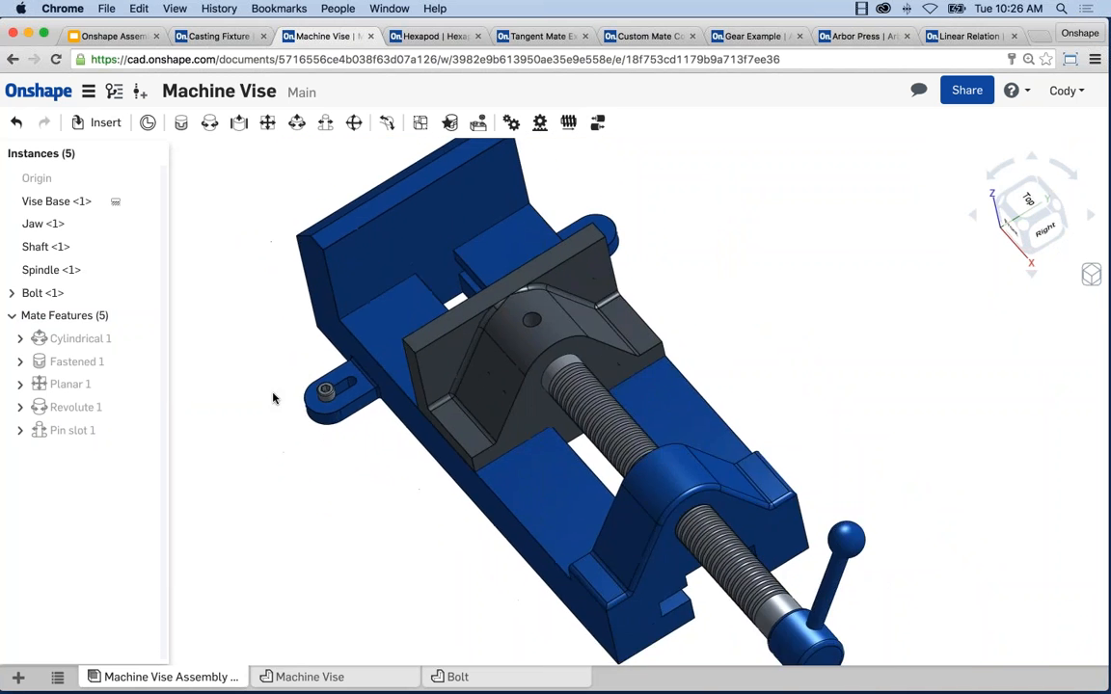
{"action": "right_click_drag", "start_coordinate": [355, 513], "coordinate": [371, 500]}
{"action": "middle_click_drag", "start_coordinate": [396, 525], "coordinate": [410, 505]}
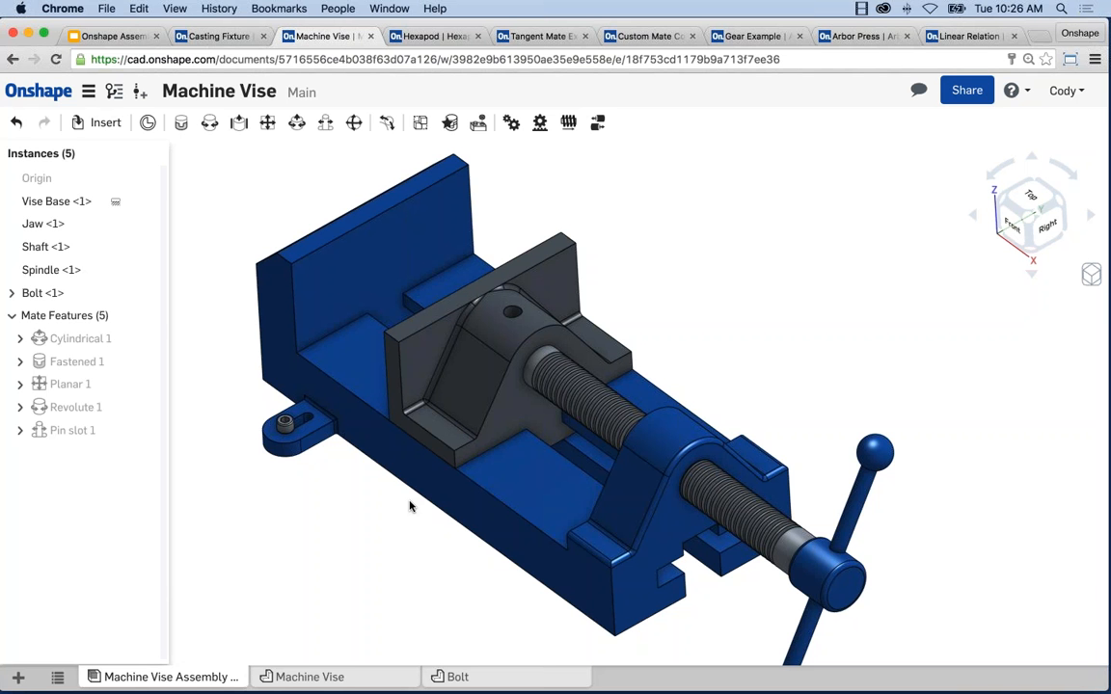
{"action": "scroll", "coordinate": [438, 511], "scroll_direction": "down", "scroll_amount": 3}
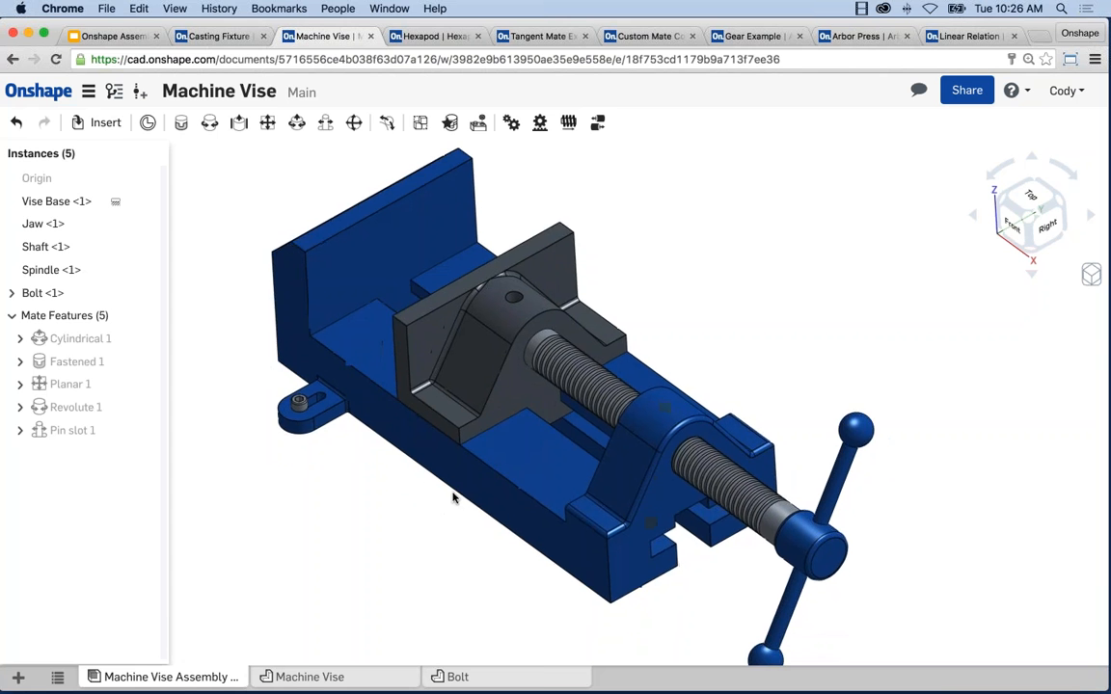
{"action": "middle_click_drag", "start_coordinate": [436, 499], "coordinate": [433, 491]}
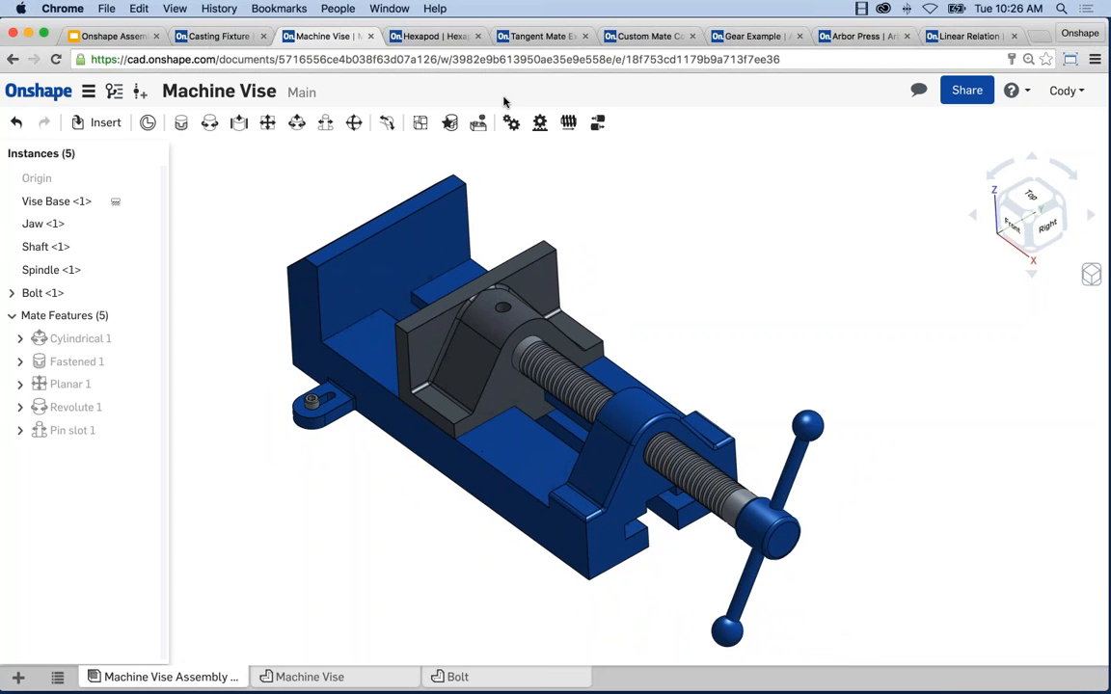
- Switch to the Hexapod assembly and shift the top plate slightly to test how it moves on its pistons
{"action": "left_click", "coordinate": [454, 39]}
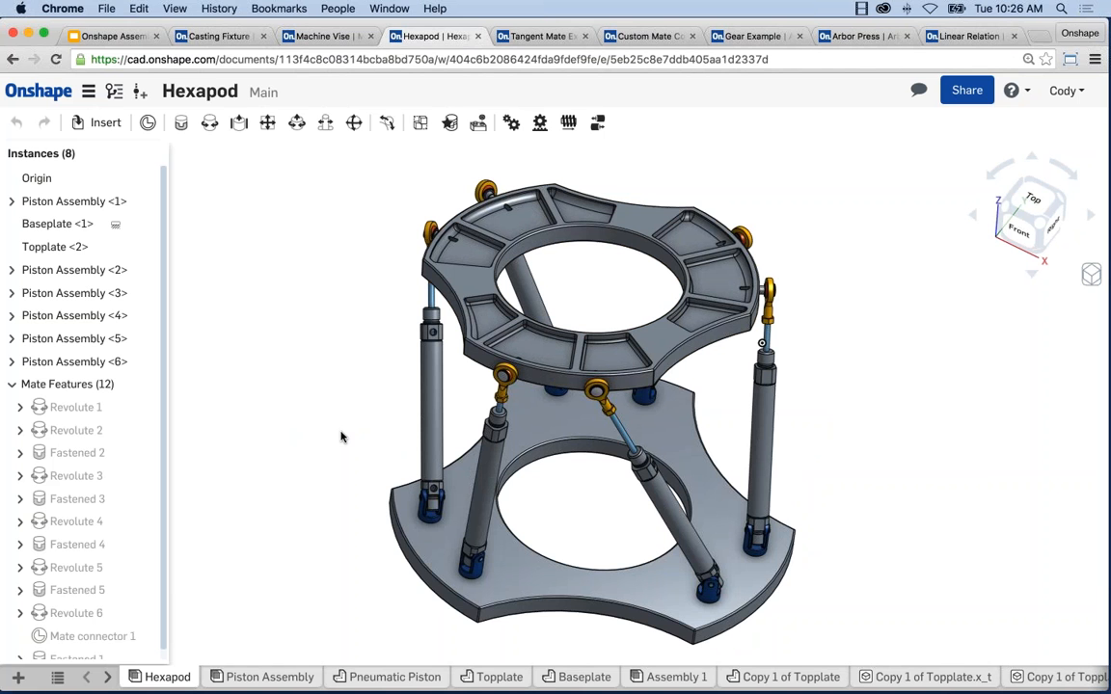
{"action": "scroll", "coordinate": [524, 328], "scroll_direction": "up", "scroll_amount": 3}
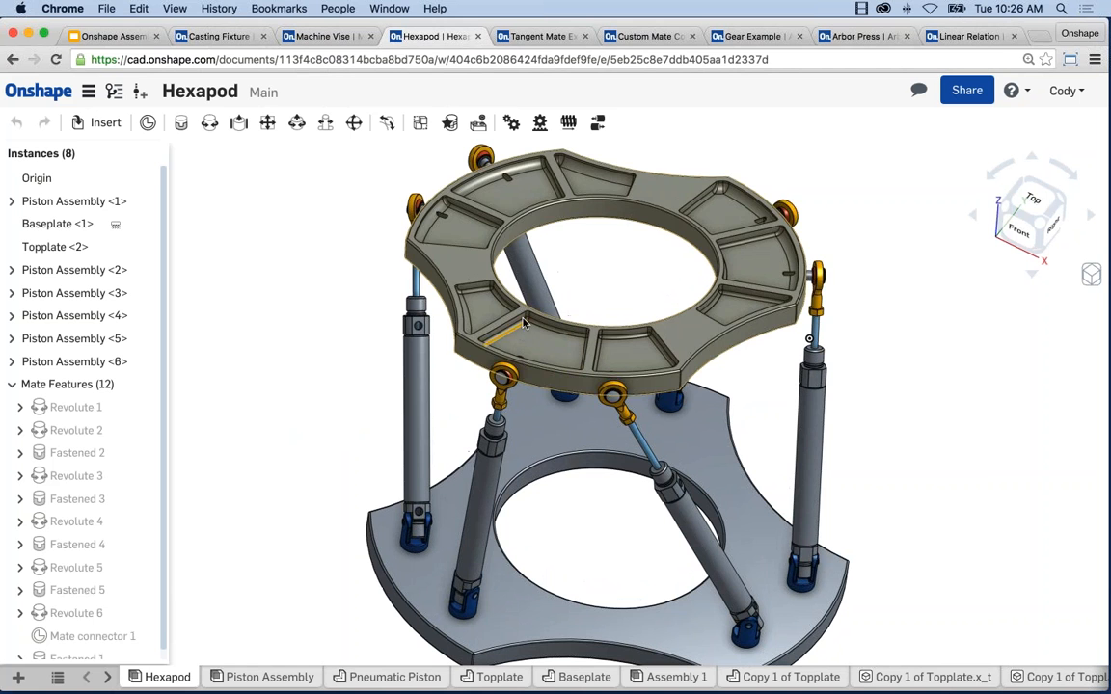
{"action": "left_click_drag", "start_coordinate": [524, 327], "coordinate": [525, 341]}
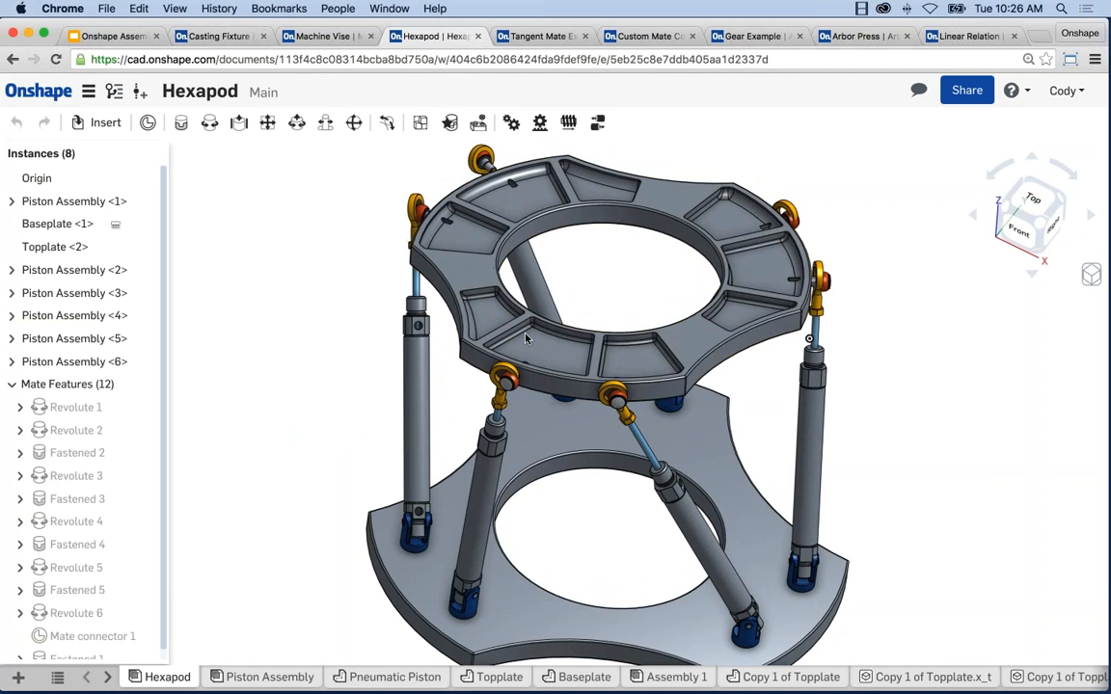
- Open the Piston Assembly and bring the loose ball stud and the yellow rod end into close view
{"action": "left_click", "coordinate": [270, 677]}
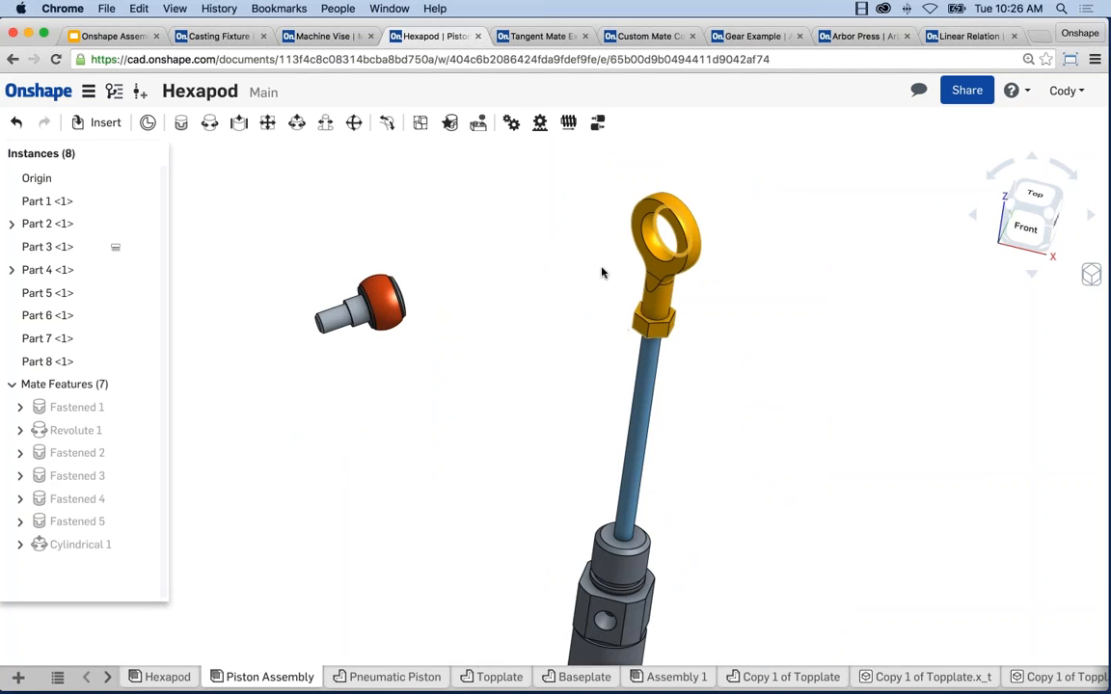
{"action": "middle_click_drag", "start_coordinate": [564, 291], "coordinate": [541, 308]}
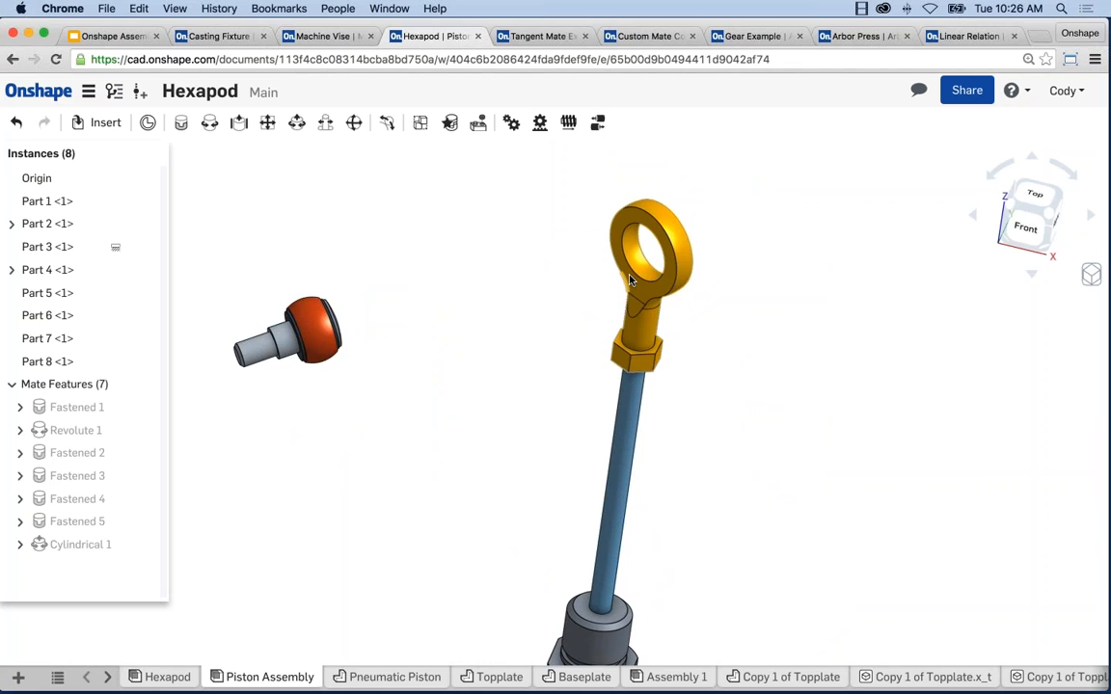
{"action": "scroll", "coordinate": [536, 380], "scroll_direction": "up", "scroll_amount": 3}
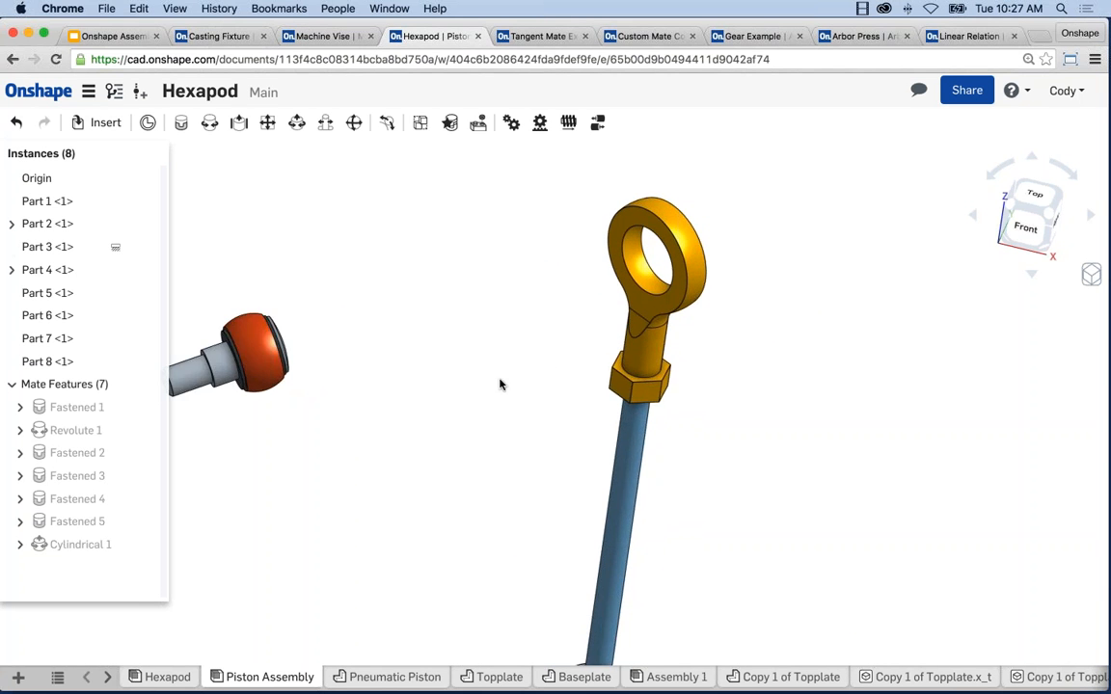
{"action": "middle_click_drag", "start_coordinate": [551, 396], "coordinate": [600, 406]}
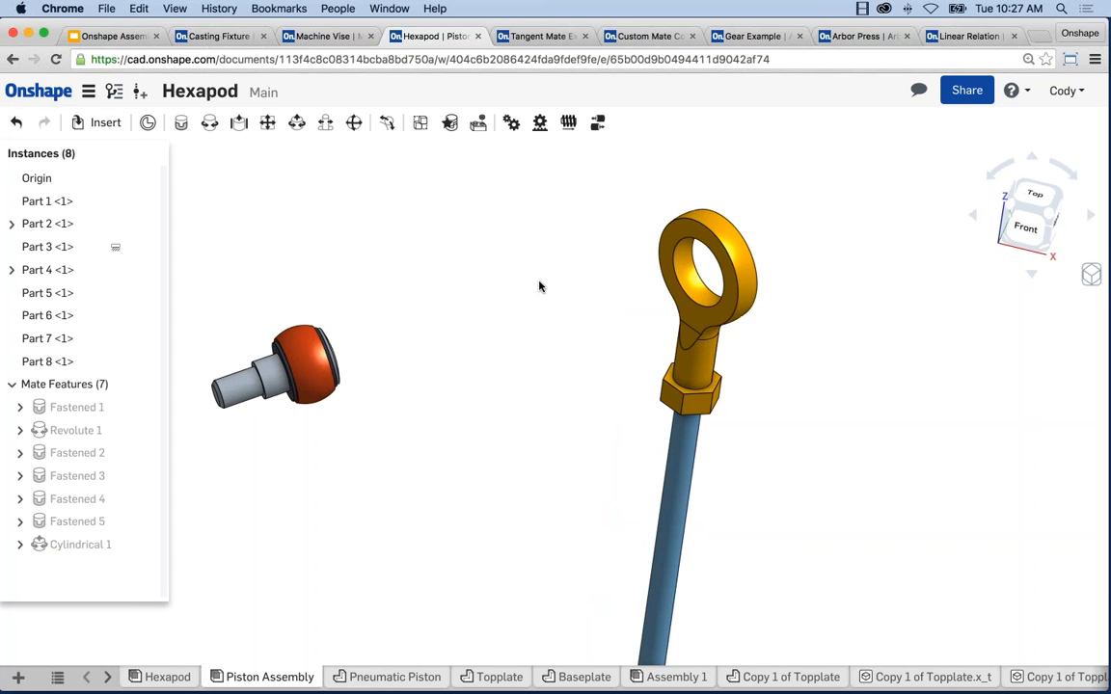
{"action": "middle_click_drag", "start_coordinate": [523, 290], "coordinate": [506, 272]}
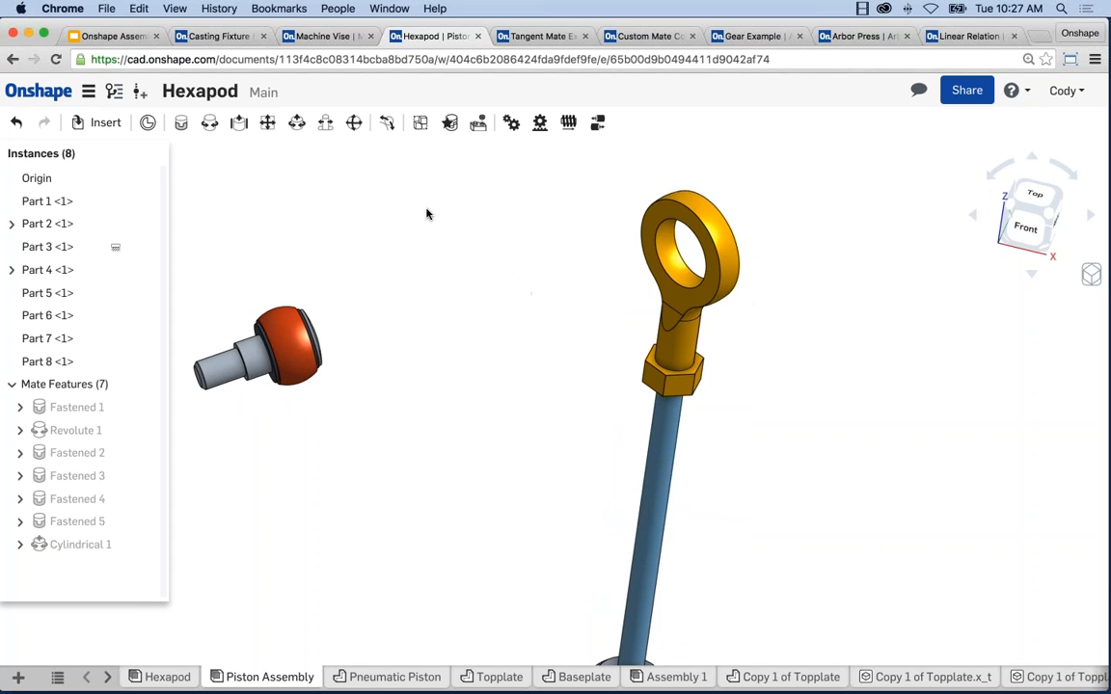
- Start a ball mate using the centre of the orange ball and the centre of the yellow rod end's eye as connectors
{"action": "left_click", "coordinate": [354, 125]}
{"action": "scroll", "coordinate": [318, 362], "scroll_direction": "up", "scroll_amount": 3}
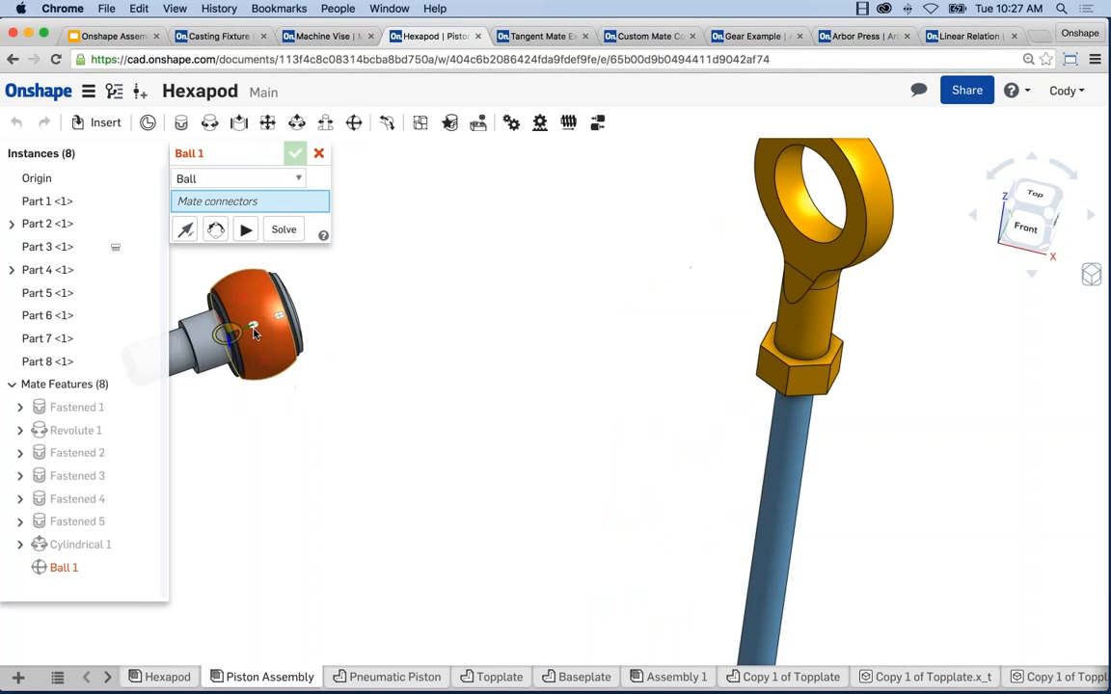
{"action": "left_click", "coordinate": [254, 326]}
{"action": "middle_click_drag", "start_coordinate": [693, 221], "coordinate": [605, 291]}
{"action": "scroll", "coordinate": [719, 293], "scroll_direction": "up", "scroll_amount": 3}
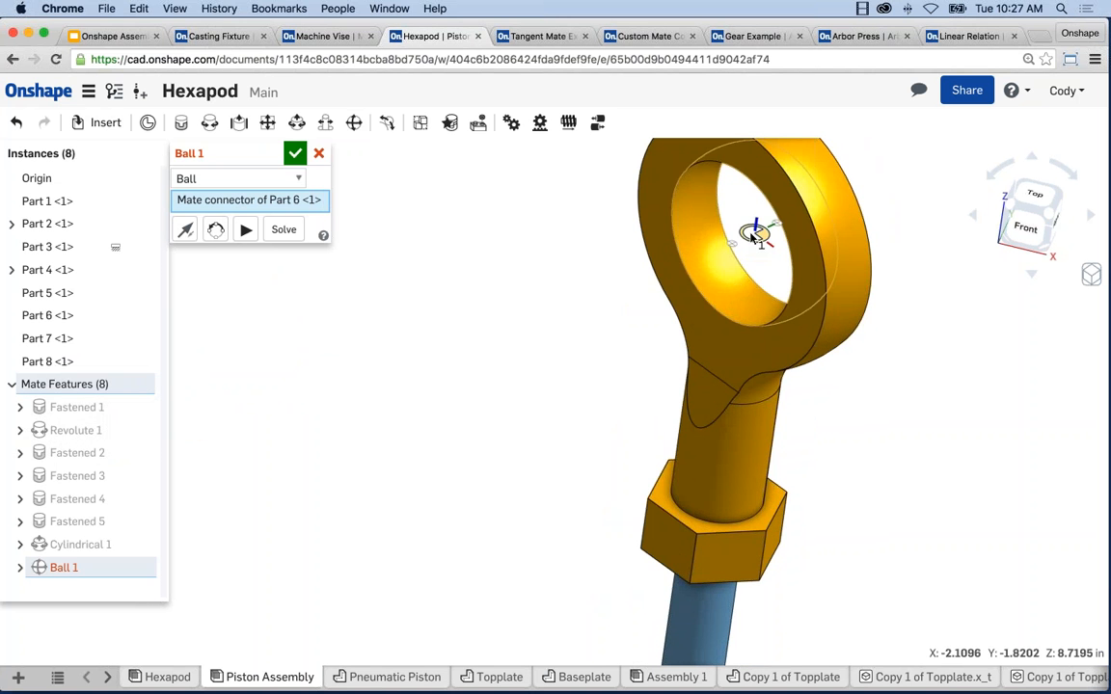
{"action": "left_click", "coordinate": [752, 238]}
{"action": "scroll", "coordinate": [636, 390], "scroll_direction": "down", "scroll_amount": 3}
{"action": "scroll", "coordinate": [613, 400], "scroll_direction": "down", "scroll_amount": 1}
{"action": "middle_click_drag", "start_coordinate": [518, 462], "coordinate": [591, 438]}
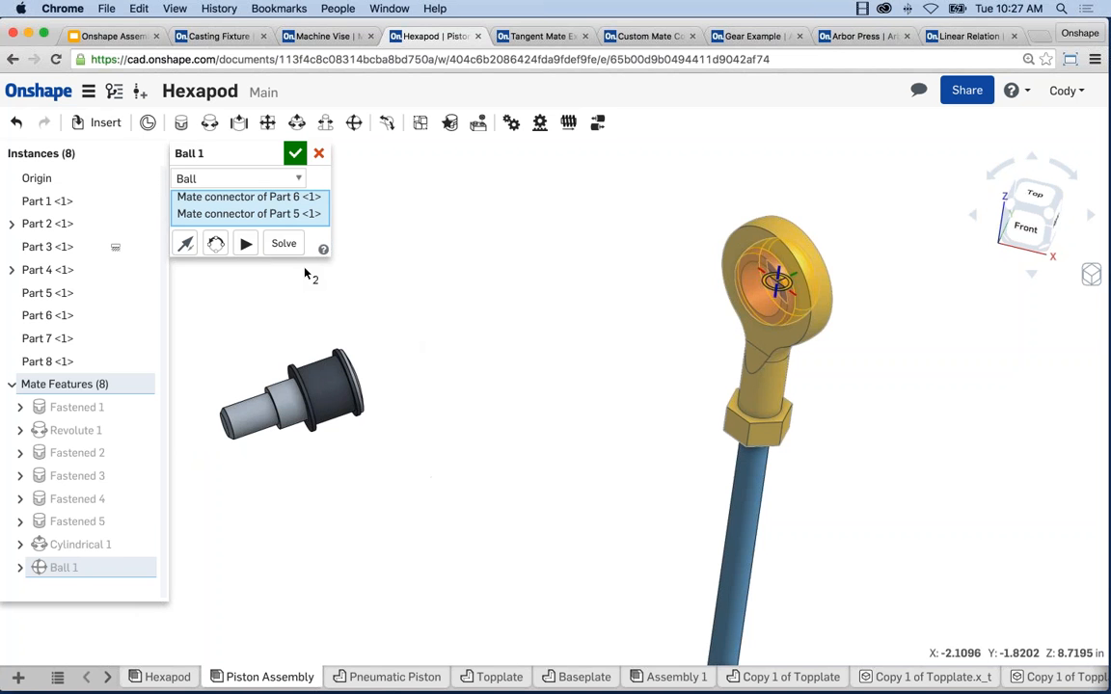
- Solve the ball mate, animate its degrees of freedom, and accept it
{"action": "left_click", "coordinate": [283, 244]}
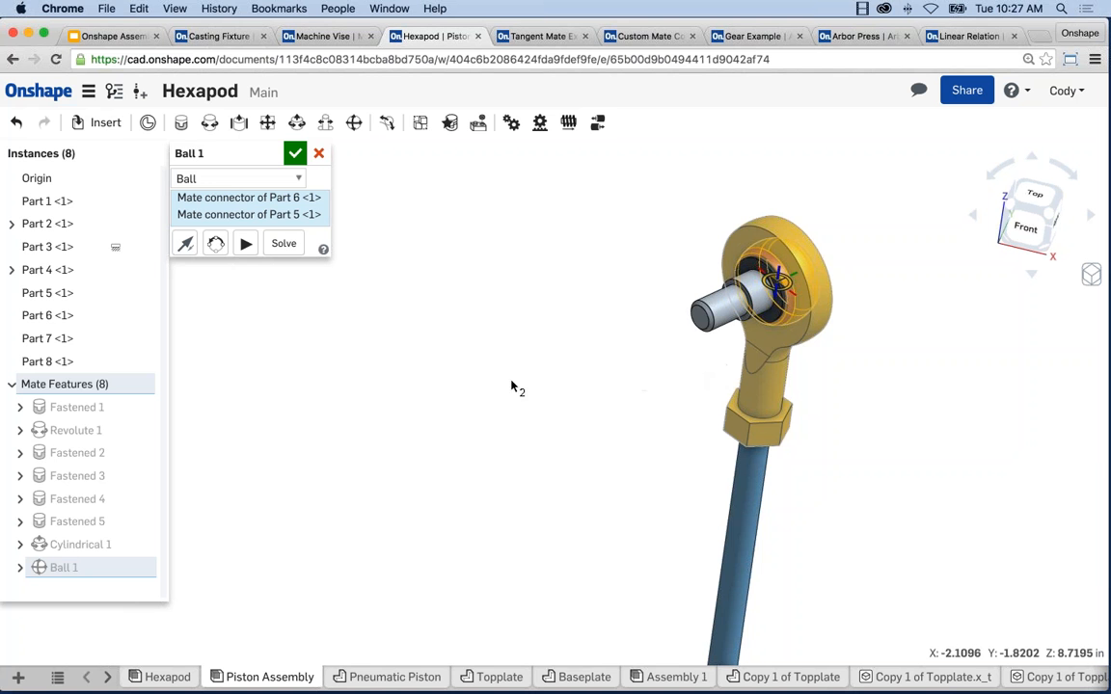
{"action": "left_click", "coordinate": [246, 246]}
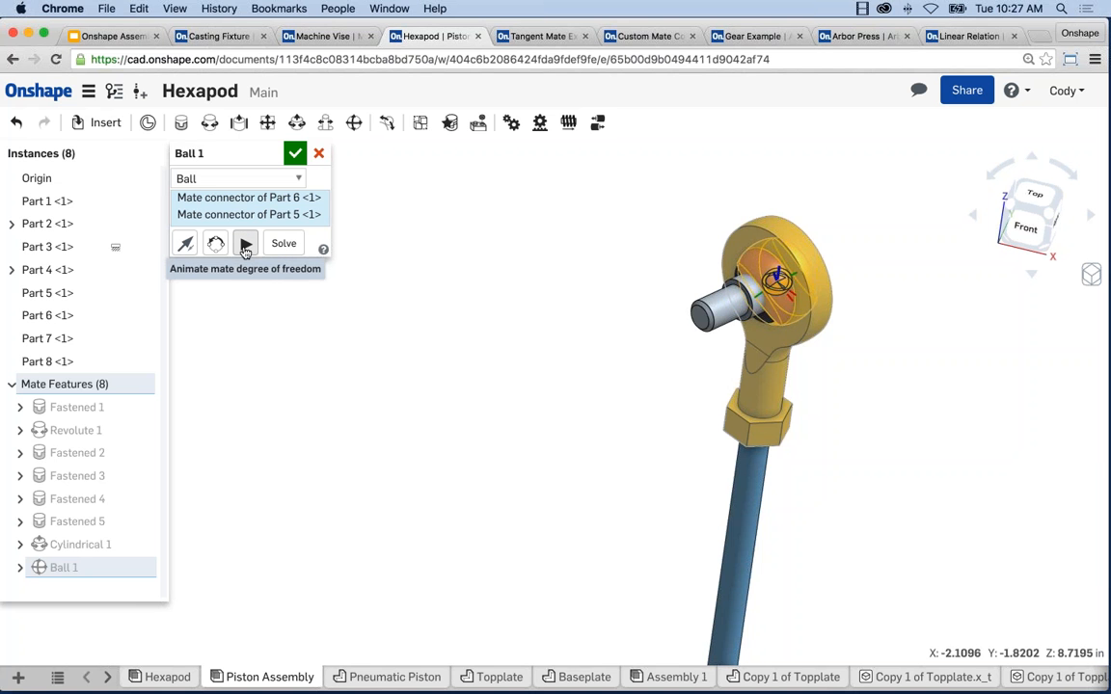
{"action": "left_click", "coordinate": [296, 157]}
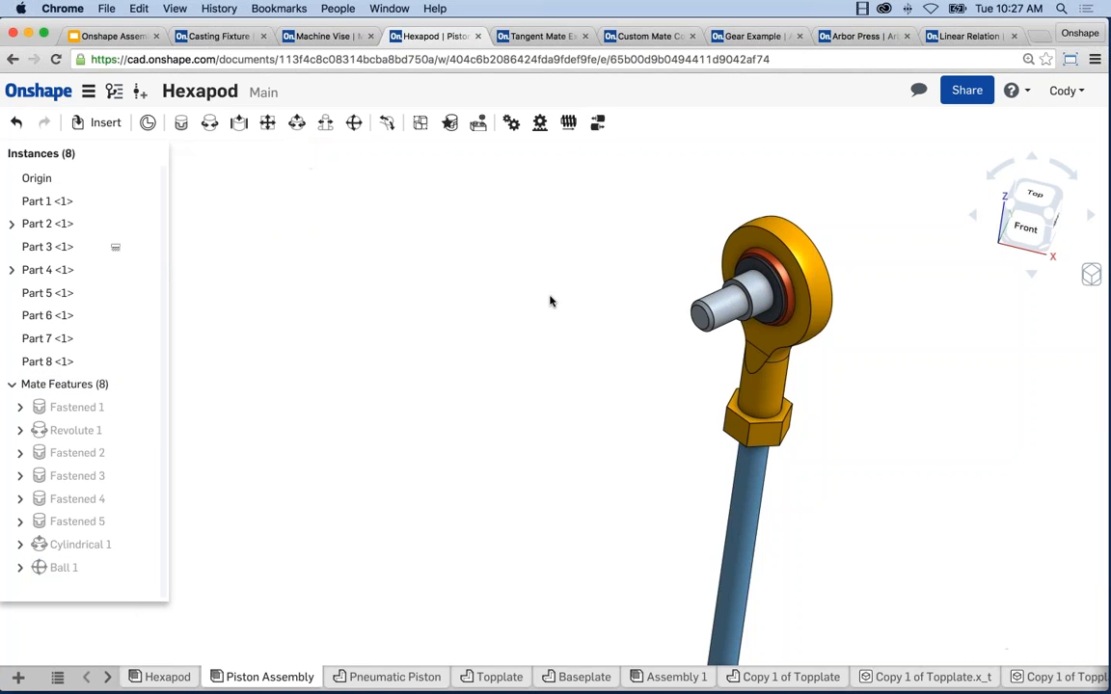
- Swivel the ball stud inside the rod end's eye to test the ball mate
{"action": "middle_click_drag", "start_coordinate": [687, 310], "coordinate": [594, 353]}
{"action": "left_click_drag", "start_coordinate": [607, 342], "coordinate": [463, 338]}
{"action": "right_click_drag", "start_coordinate": [492, 390], "coordinate": [597, 349]}
{"action": "middle_click_drag", "start_coordinate": [596, 349], "coordinate": [498, 391]}
{"action": "scroll", "coordinate": [530, 379], "scroll_direction": "up", "scroll_amount": 4}
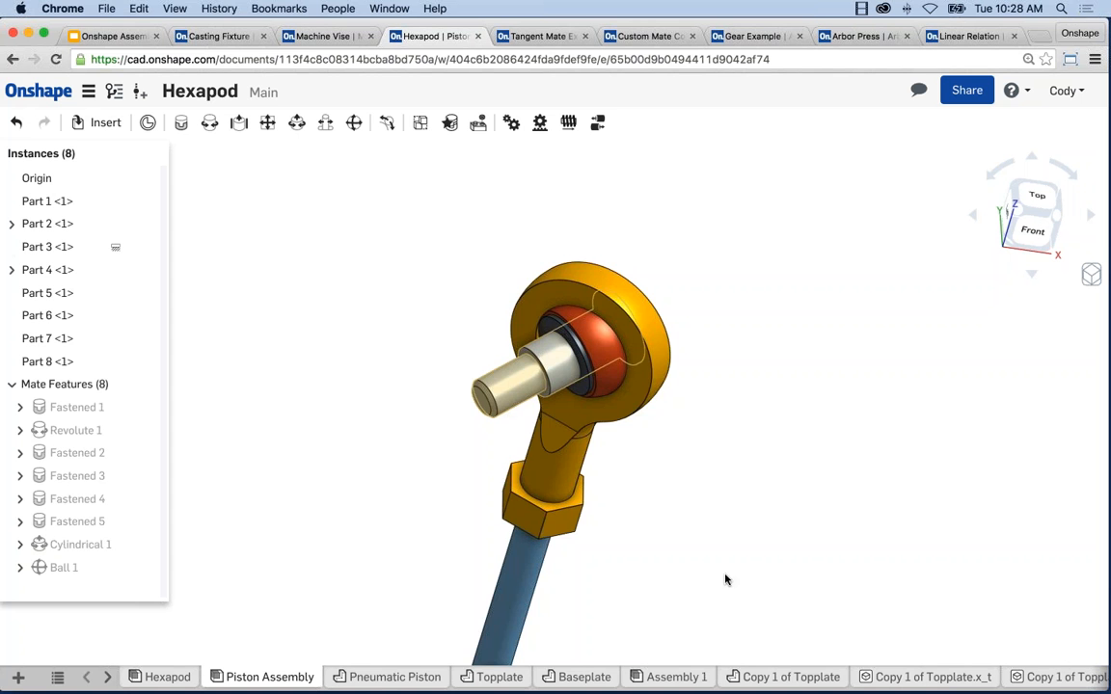
- Examine the whole piston assembly from the rod end down to the lower end of the cylinder
{"action": "scroll", "coordinate": [739, 557], "scroll_direction": "down", "scroll_amount": 4}
{"action": "scroll", "coordinate": [738, 557], "scroll_direction": "down", "scroll_amount": 1}
{"action": "middle_click_drag", "start_coordinate": [750, 613], "coordinate": [726, 507]}
{"action": "scroll", "coordinate": [733, 535], "scroll_direction": "down", "scroll_amount": 2}
{"action": "middle_click_drag", "start_coordinate": [740, 565], "coordinate": [694, 458]}
{"action": "scroll", "coordinate": [699, 483], "scroll_direction": "down", "scroll_amount": 1}
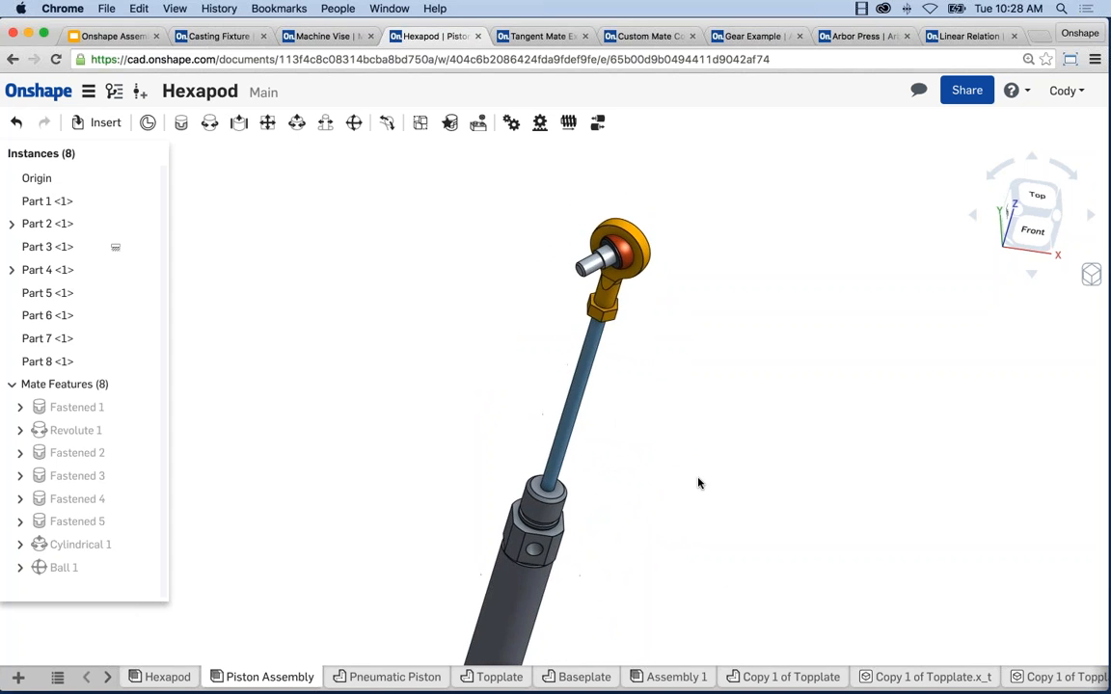
{"action": "scroll", "coordinate": [436, 380], "scroll_direction": "down", "scroll_amount": 1}
{"action": "middle_click_drag", "start_coordinate": [442, 381], "coordinate": [500, 289]}
{"action": "scroll", "coordinate": [502, 321], "scroll_direction": "down", "scroll_amount": 1}
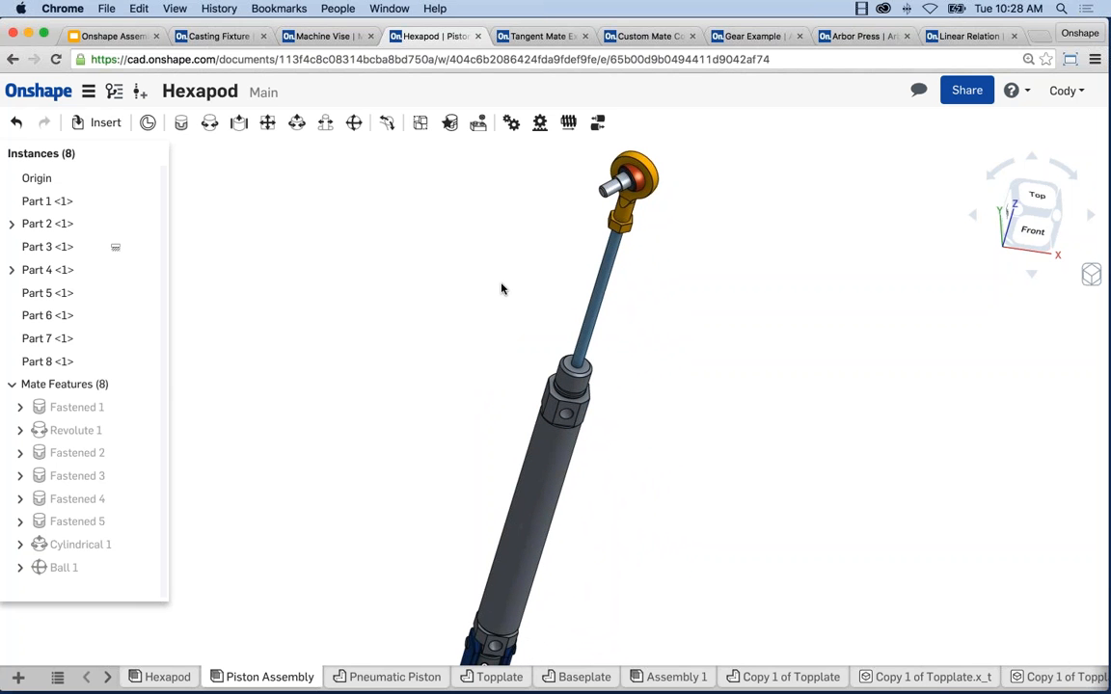
- Switch to the Tangent Mate Example document and look over the blue pin and the plate's wavy slot
{"action": "left_click", "coordinate": [536, 37]}
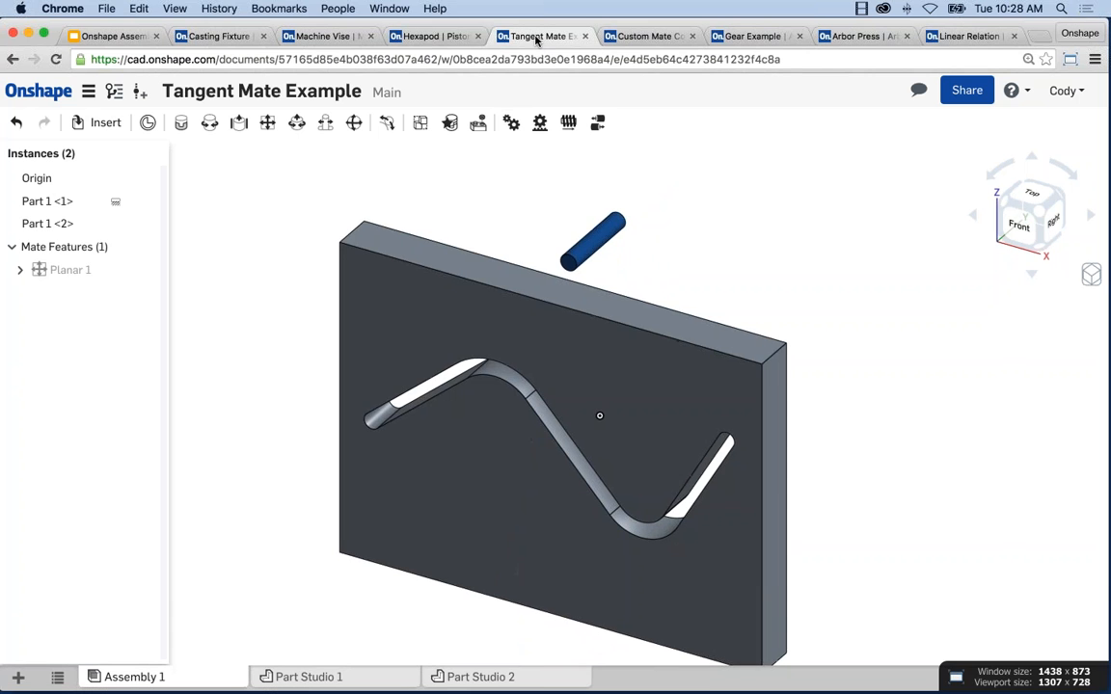
{"action": "middle_click_drag", "start_coordinate": [547, 262], "coordinate": [533, 279]}
{"action": "scroll", "coordinate": [533, 294], "scroll_direction": "up", "scroll_amount": 1}
{"action": "scroll", "coordinate": [533, 294], "scroll_direction": "up", "scroll_amount": 2}
{"action": "middle_click_drag", "start_coordinate": [520, 408], "coordinate": [550, 366]}
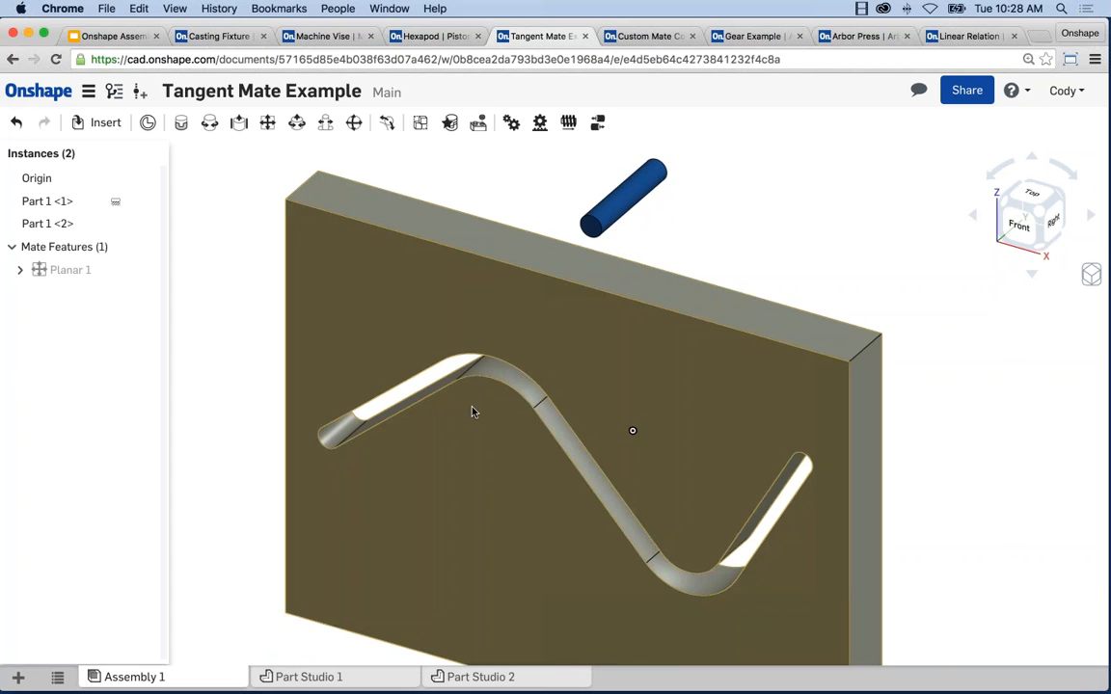
{"action": "middle_click_drag", "start_coordinate": [352, 393], "coordinate": [369, 358]}
{"action": "middle_click_drag", "start_coordinate": [261, 263], "coordinate": [261, 273]}
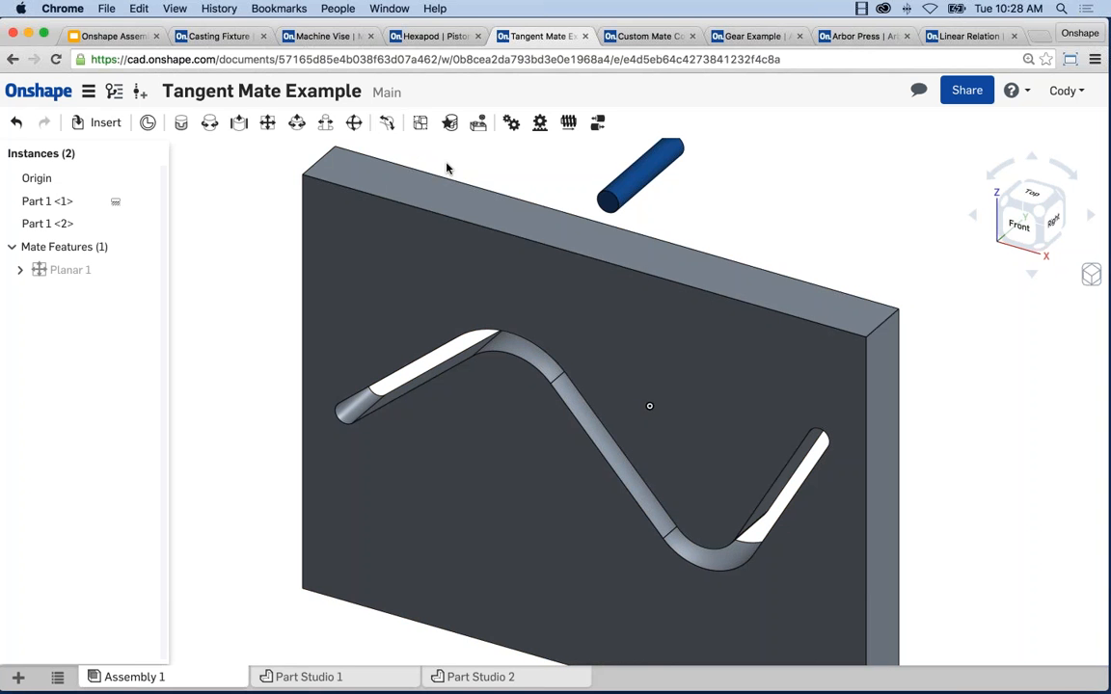
{"action": "middle_click_drag", "start_coordinate": [446, 168], "coordinate": [450, 173]}
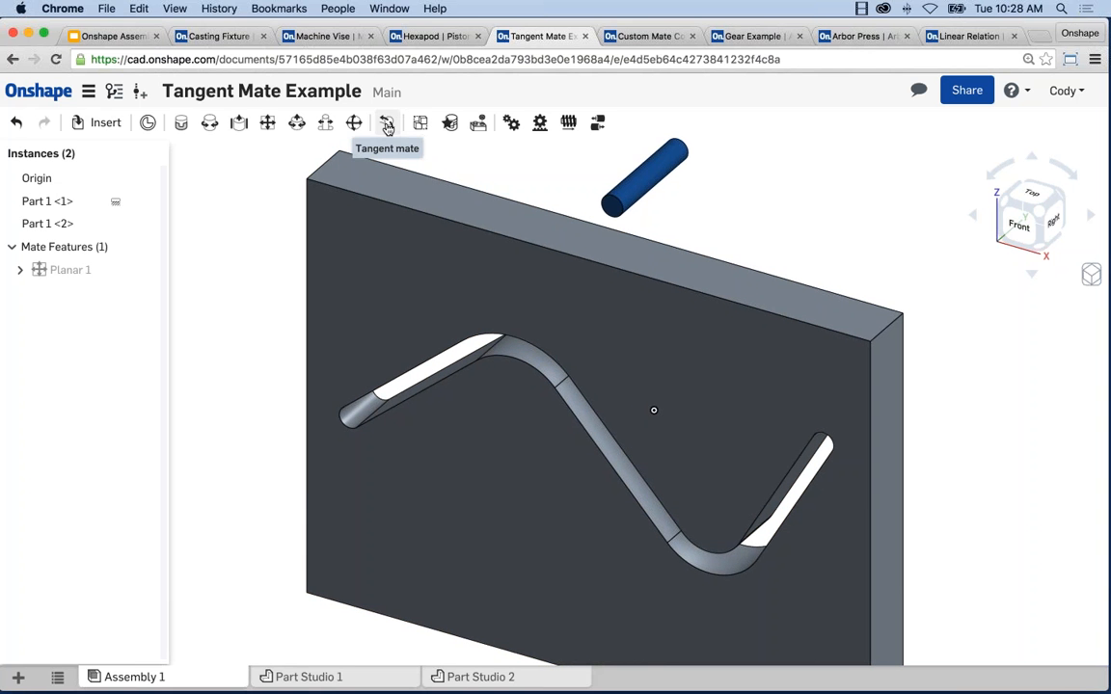
- Add a tangent mate between the blue pin's cylindrical face and the straight middle face of the plate's wavy slot
{"action": "left_click", "coordinate": [387, 126]}
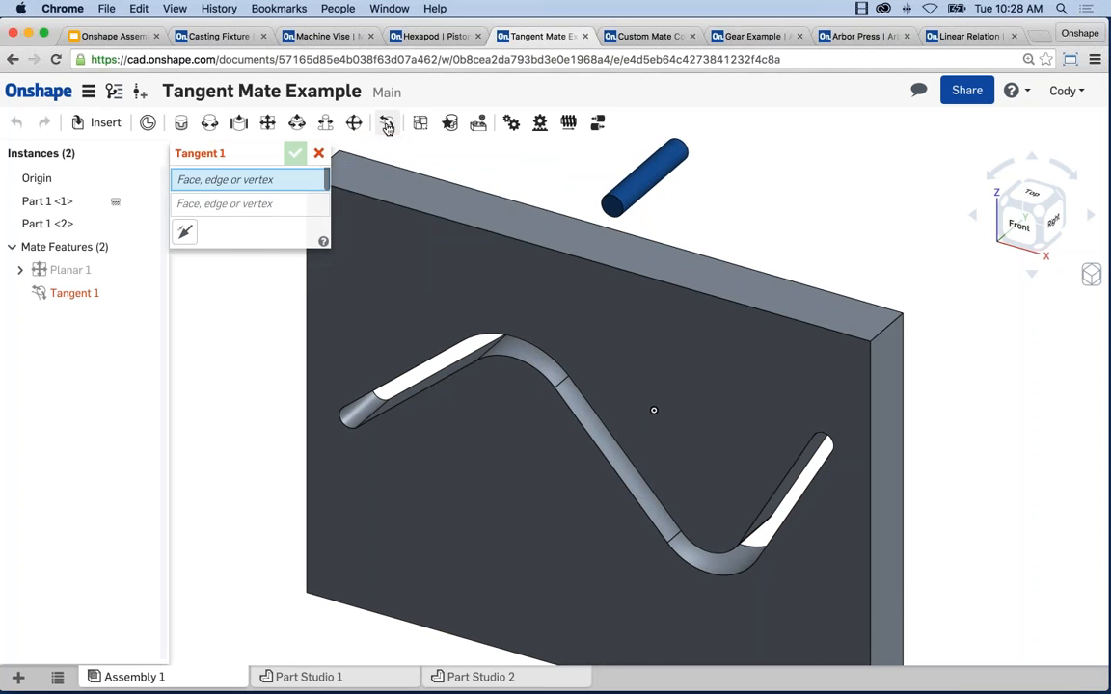
{"action": "left_click", "coordinate": [644, 179]}
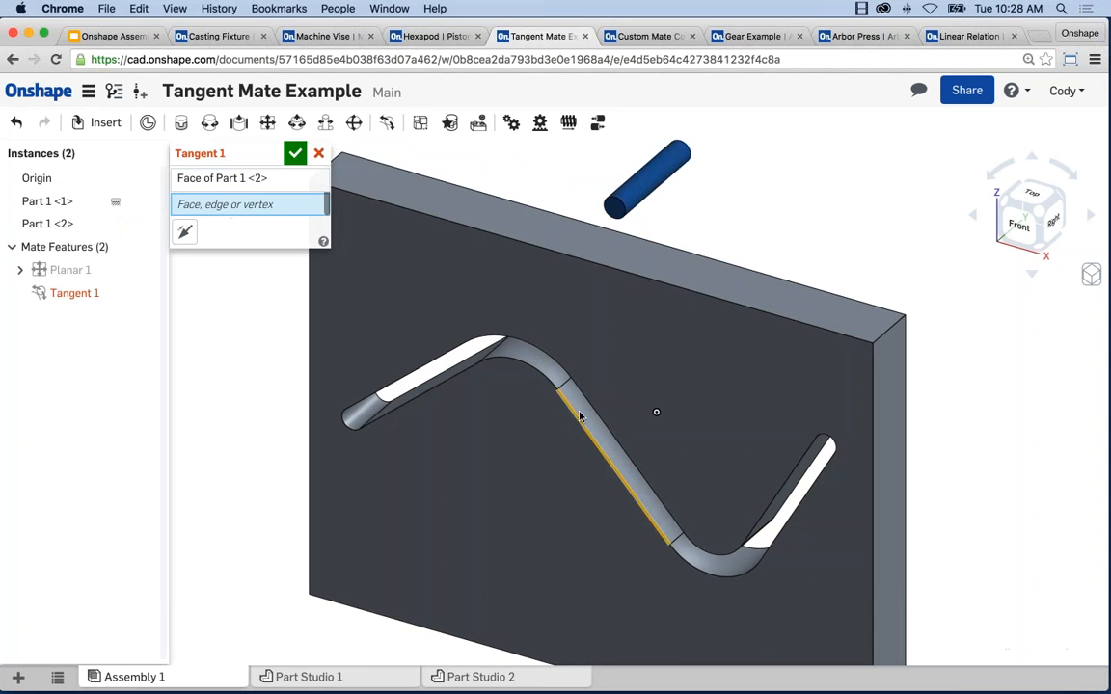
{"action": "scroll", "coordinate": [586, 413], "scroll_direction": "up", "scroll_amount": 3}
{"action": "left_click", "coordinate": [586, 413]}
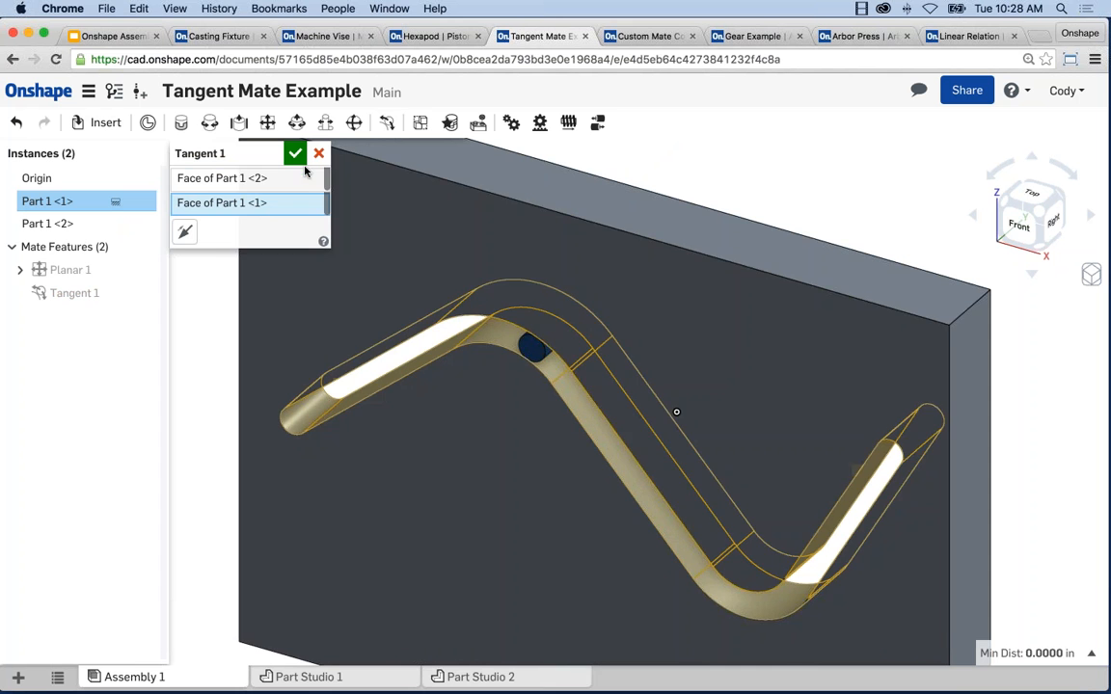
{"action": "left_click", "coordinate": [295, 154]}
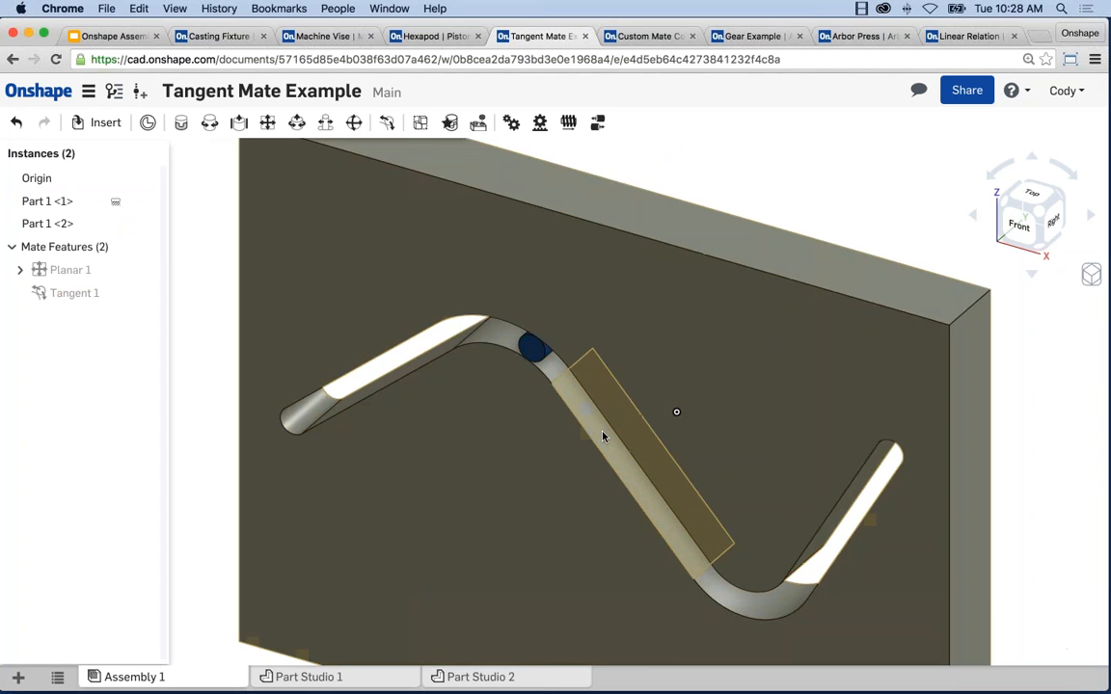
- Move the blue pin along the wavy slot to test the tangent mate
{"action": "scroll", "coordinate": [595, 431], "scroll_direction": "down", "scroll_amount": 3}
{"action": "middle_click_drag", "start_coordinate": [593, 425], "coordinate": [568, 396]}
{"action": "left_click_drag", "start_coordinate": [522, 337], "coordinate": [555, 405]}
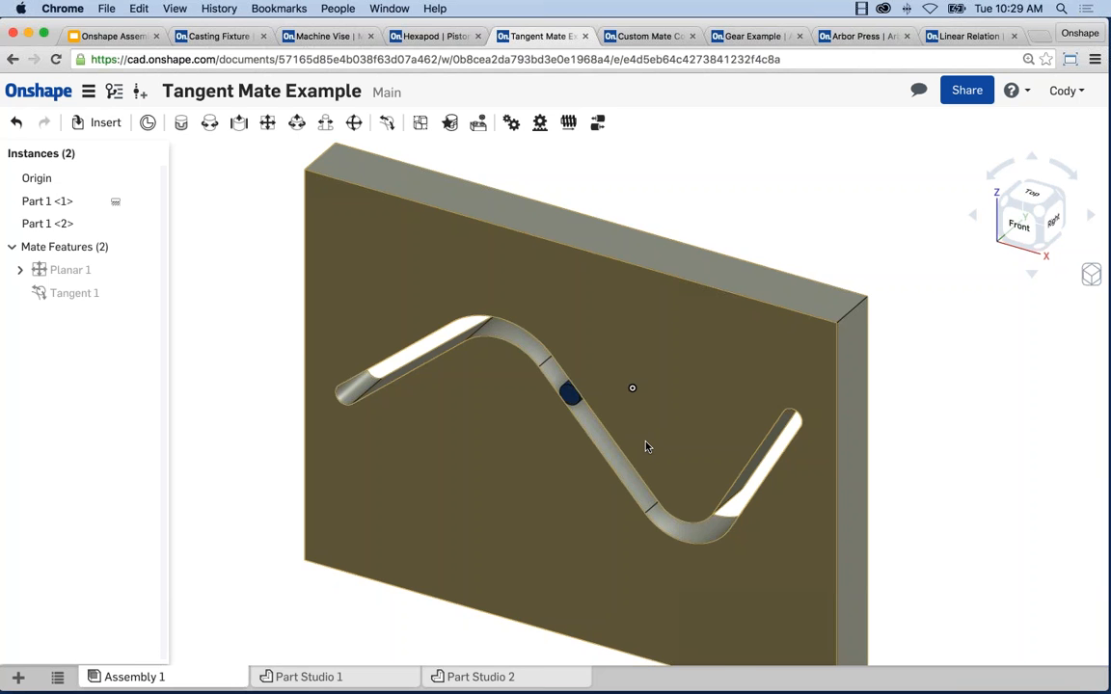
{"action": "scroll", "coordinate": [699, 459], "scroll_direction": "down", "scroll_amount": 2}
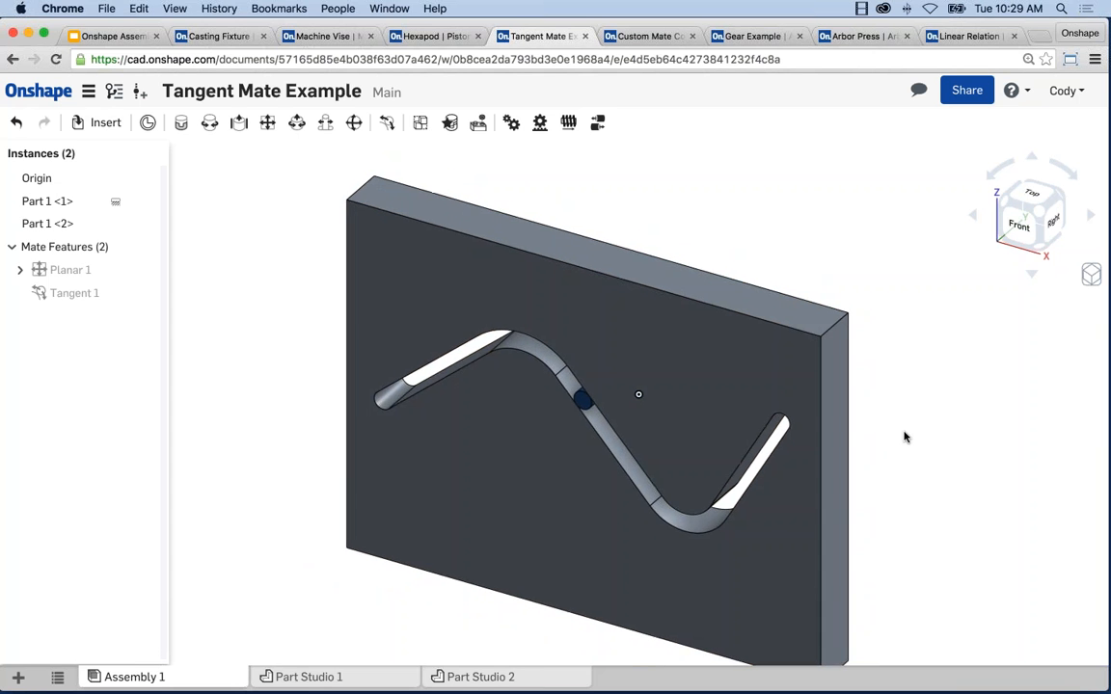
{"action": "middle_click_drag", "start_coordinate": [936, 461], "coordinate": [905, 437]}
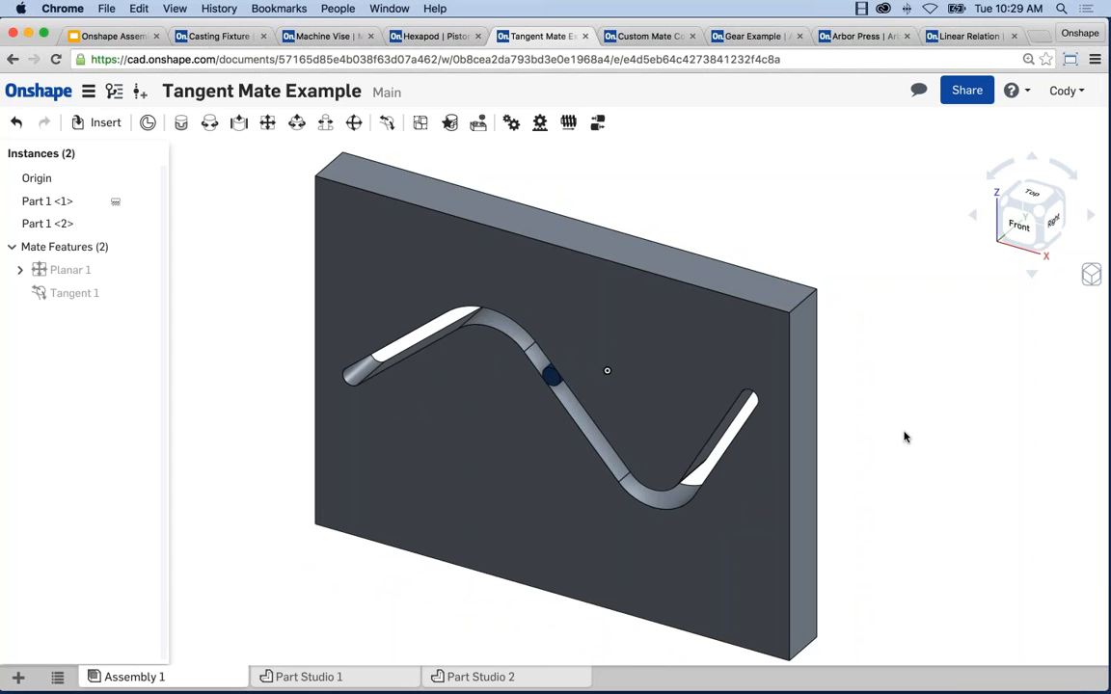
{"action": "middle_click_drag", "start_coordinate": [800, 216], "coordinate": [807, 214]}
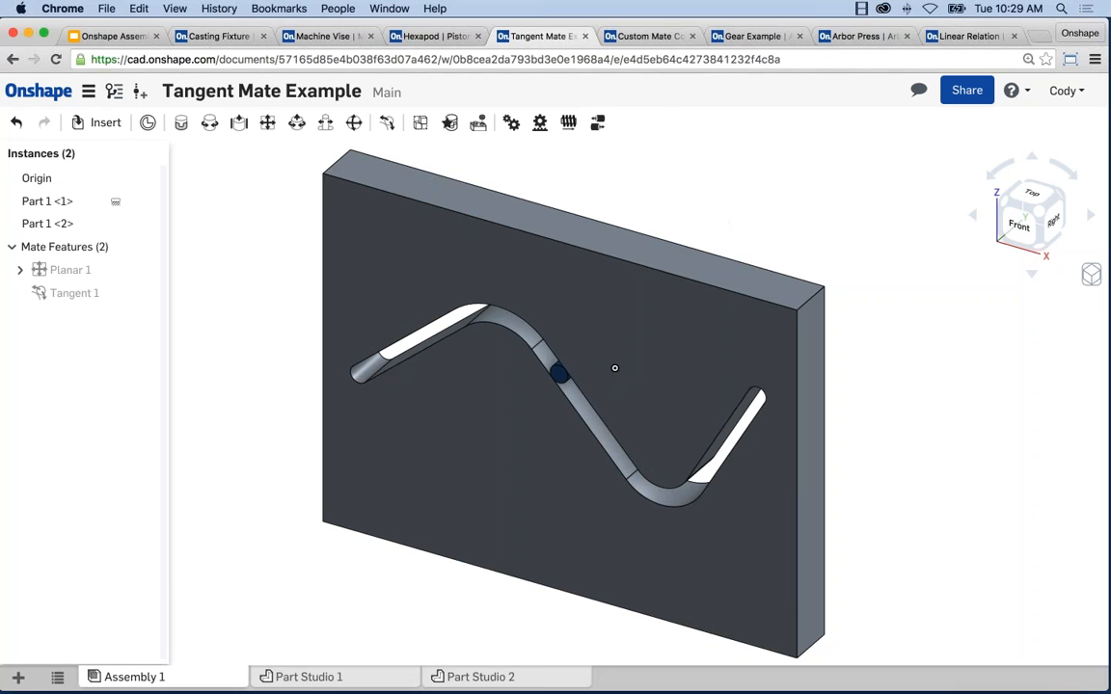
- Switch to the Custom Mate Connectors document, reload it, and examine the spring and shock in the Bike Shock assembly
{"action": "left_click", "coordinate": [646, 37]}
{"action": "left_click", "coordinate": [55, 59]}
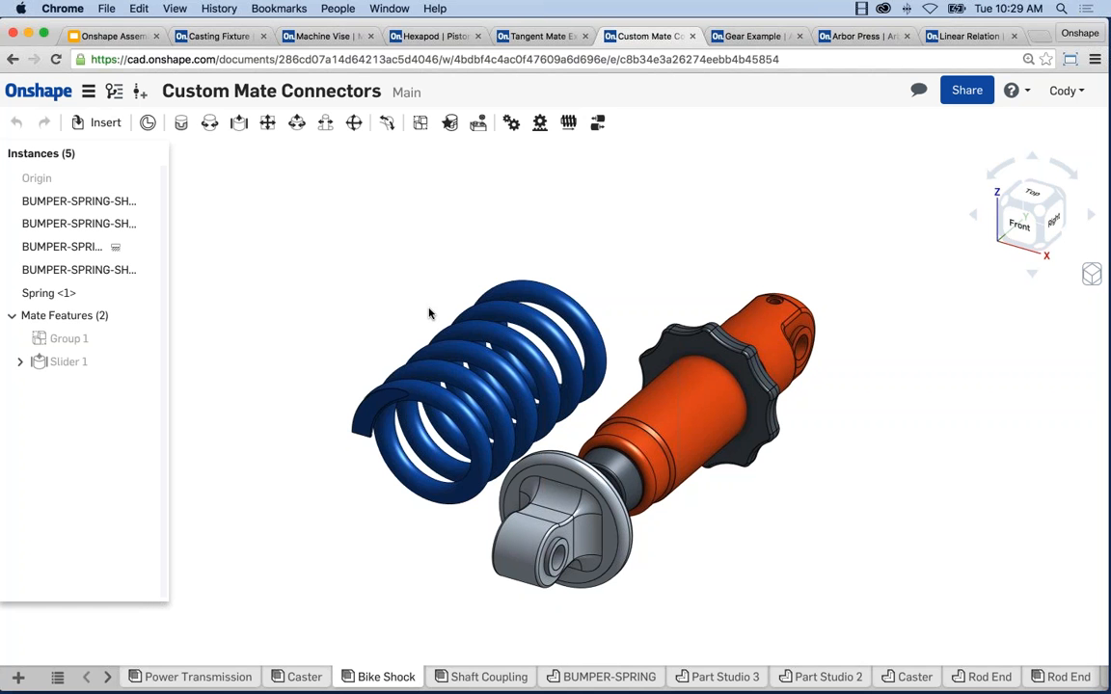
{"action": "middle_click_drag", "start_coordinate": [523, 402], "coordinate": [514, 378]}
{"action": "scroll", "coordinate": [512, 378], "scroll_direction": "up", "scroll_amount": 2}
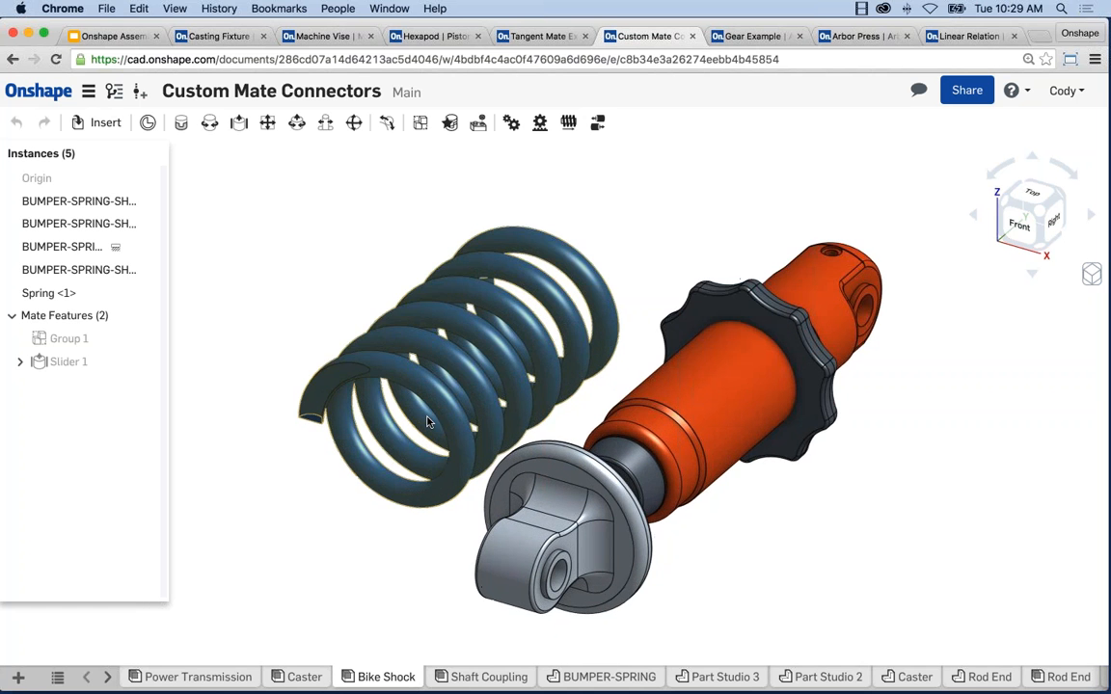
{"action": "left_click", "coordinate": [406, 433]}
{"action": "mouse_move", "coordinate": [728, 530]}
{"action": "right_mouse_down"}
{"action": "mouse_move", "coordinate": [705, 576]}
{"action": "mouse_move", "coordinate": [712, 520]}
{"action": "mouse_move", "coordinate": [669, 526]}
{"action": "mouse_move", "coordinate": [540, 468]}
{"action": "mouse_move", "coordinate": [511, 479]}
{"action": "right_mouse_up"}
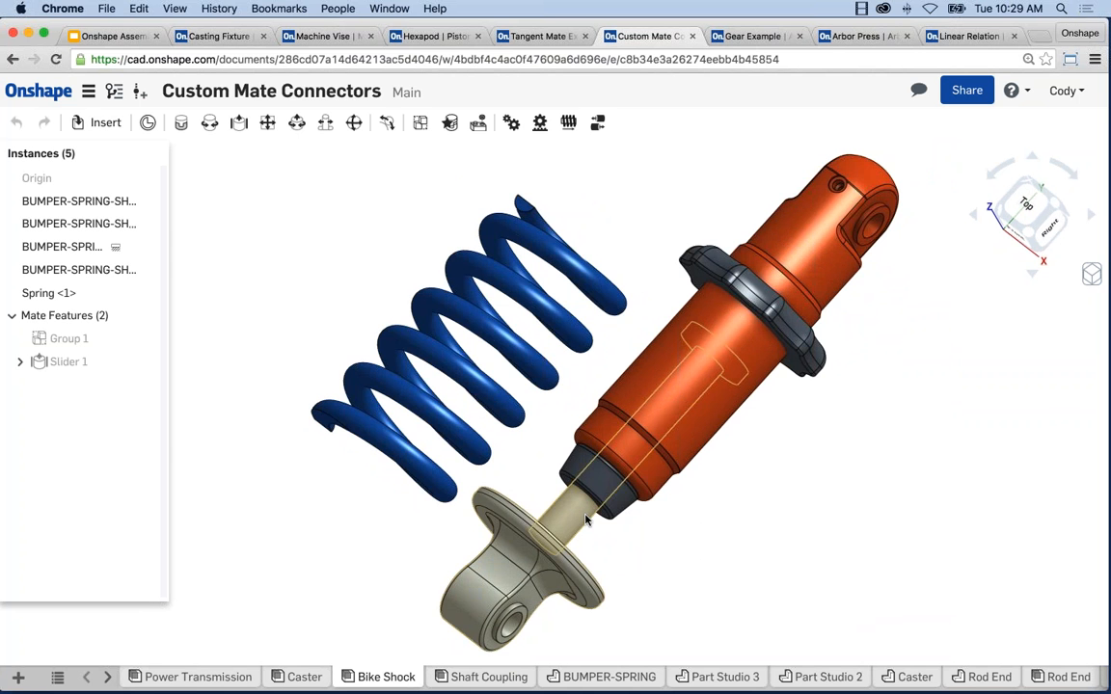
{"action": "mouse_move", "coordinate": [355, 290]}
{"action": "right_mouse_down"}
{"action": "mouse_move", "coordinate": [376, 268]}
{"action": "mouse_move", "coordinate": [362, 273]}
{"action": "right_mouse_up"}
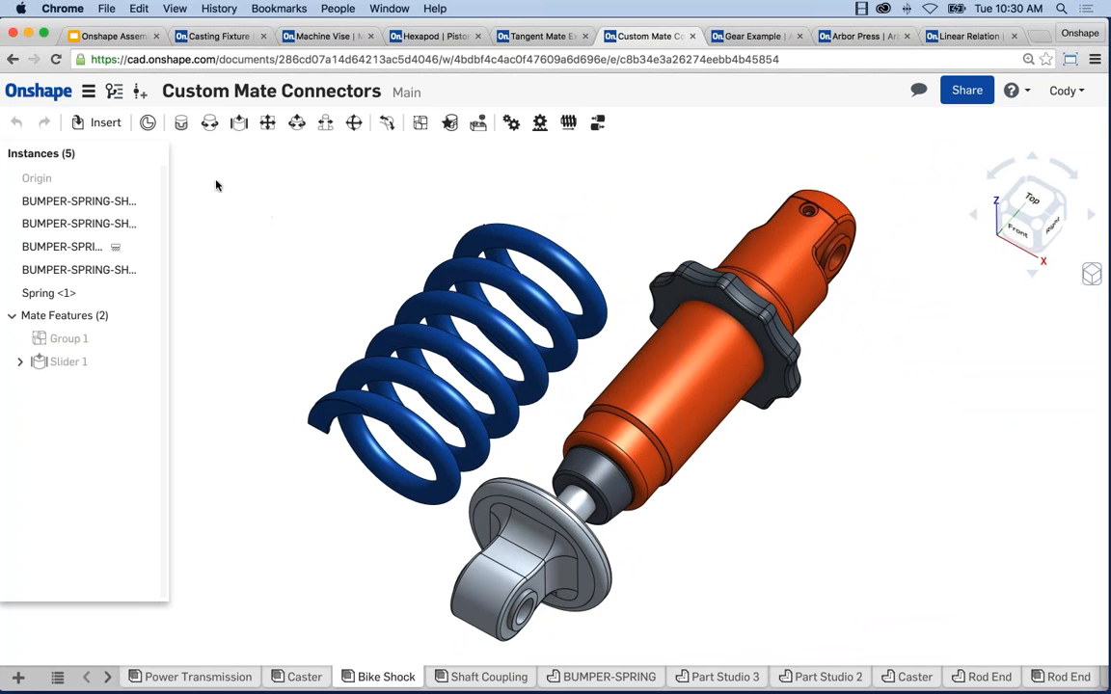
{"action": "left_click", "coordinate": [181, 122]}
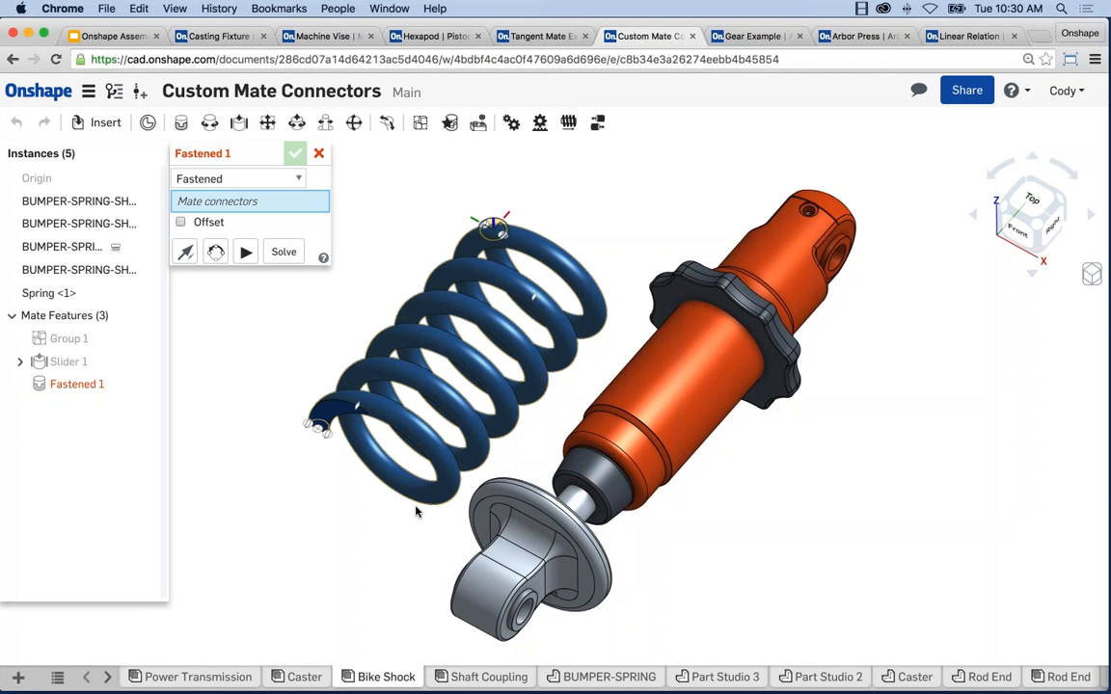
{"action": "mouse_move", "coordinate": [415, 511]}
{"action": "right_mouse_down"}
{"action": "mouse_move", "coordinate": [384, 513]}
{"action": "mouse_move", "coordinate": [388, 486]}
{"action": "right_mouse_up"}
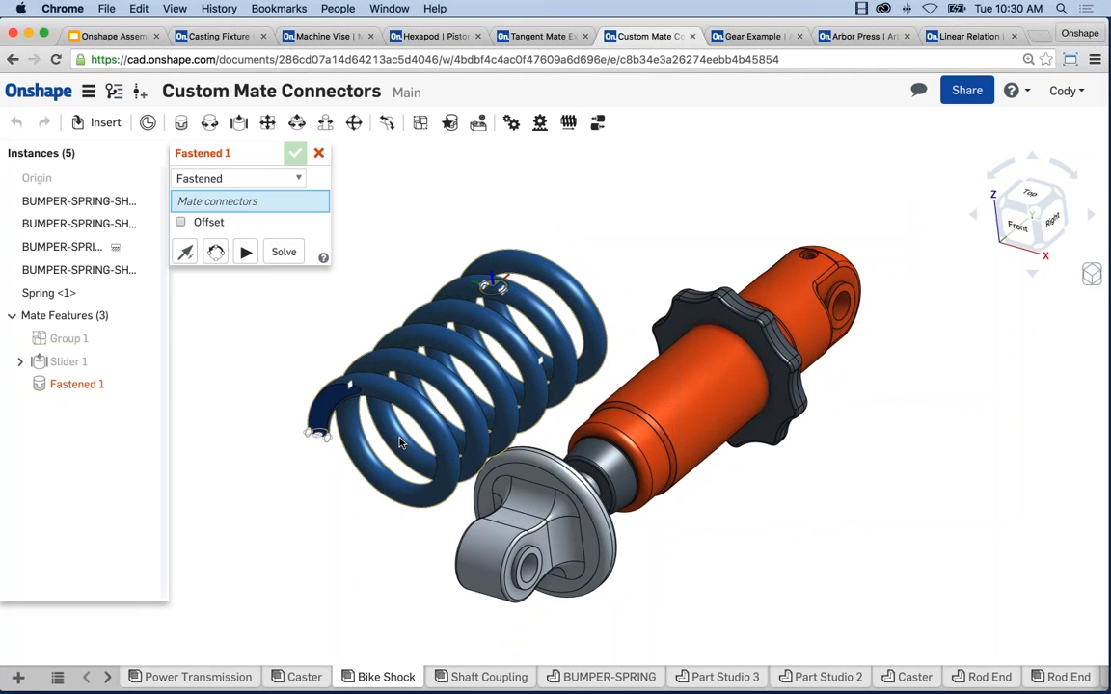
{"action": "right_click_drag", "start_coordinate": [461, 436], "coordinate": [477, 505]}
{"action": "scroll", "coordinate": [476, 505], "scroll_direction": "up", "scroll_amount": 2}
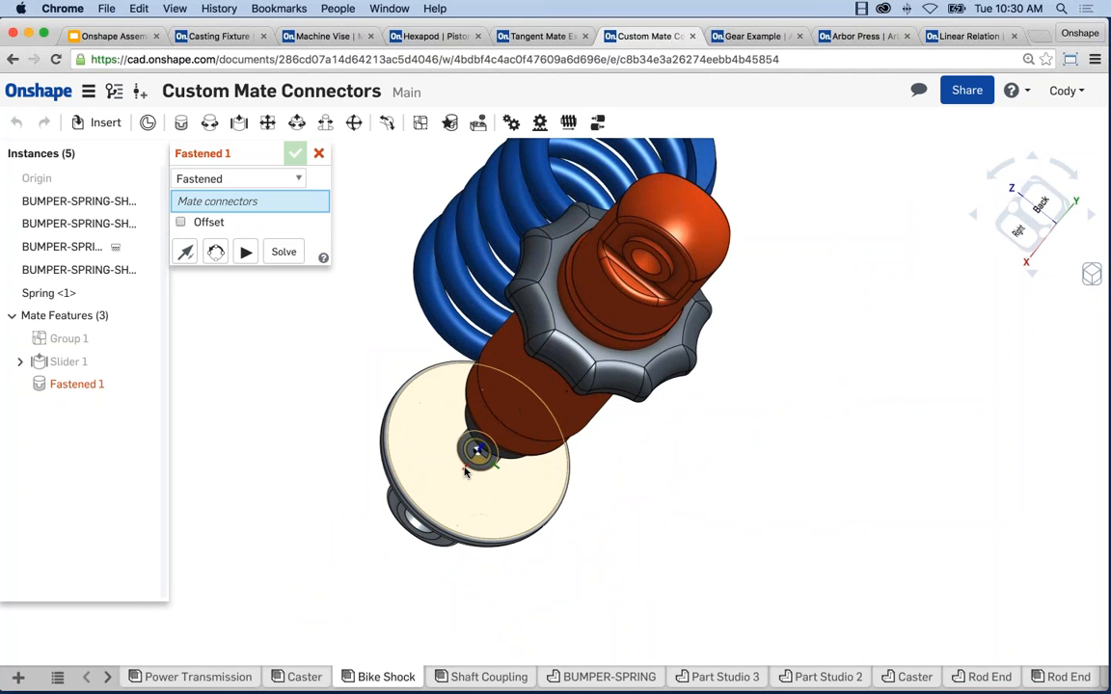
{"action": "left_click", "coordinate": [318, 153]}
- Examine the loose spring beside the shock body for geometry that could locate a mate on its centre axis
{"action": "right_click_drag", "start_coordinate": [362, 330], "coordinate": [656, 451]}
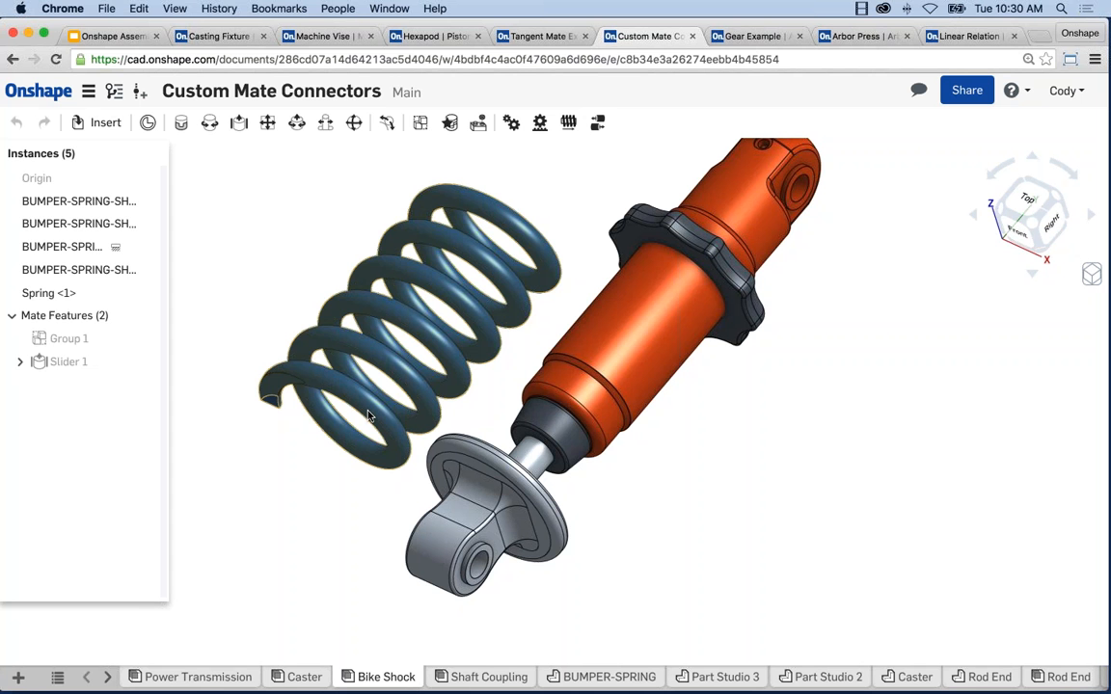
{"action": "scroll", "coordinate": [479, 399], "scroll_direction": "down", "scroll_amount": 2}
{"action": "middle_click_drag", "start_coordinate": [479, 399], "coordinate": [466, 415]}
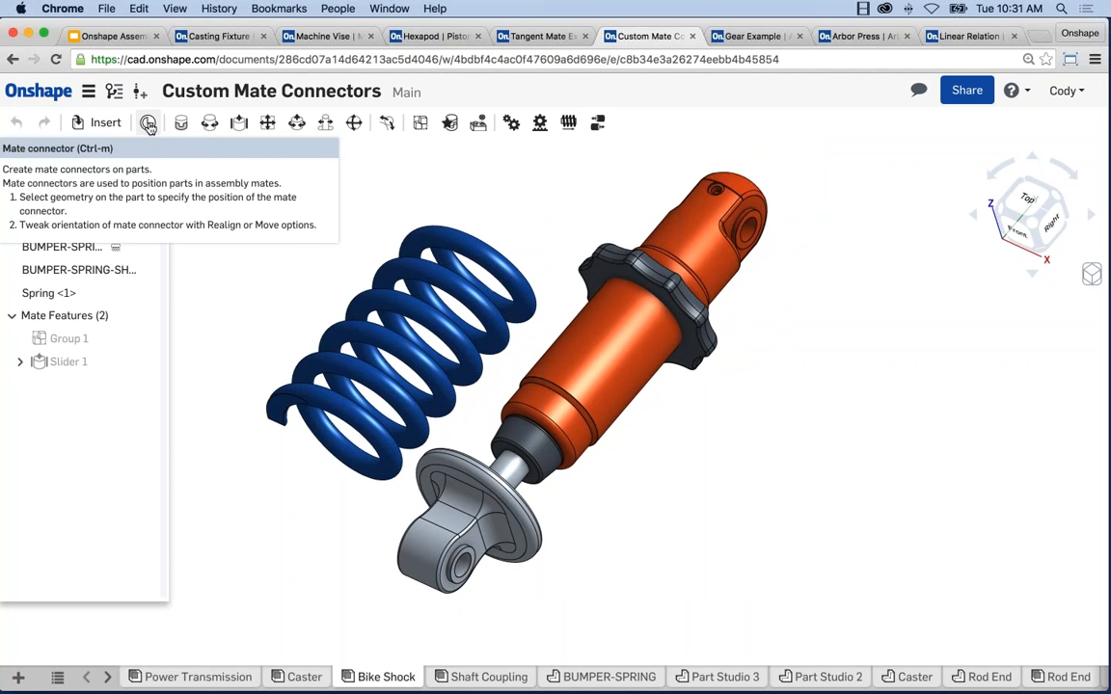
{"action": "middle_click_drag", "start_coordinate": [392, 308], "coordinate": [389, 291]}
{"action": "scroll", "coordinate": [389, 293], "scroll_direction": "up", "scroll_amount": 3}
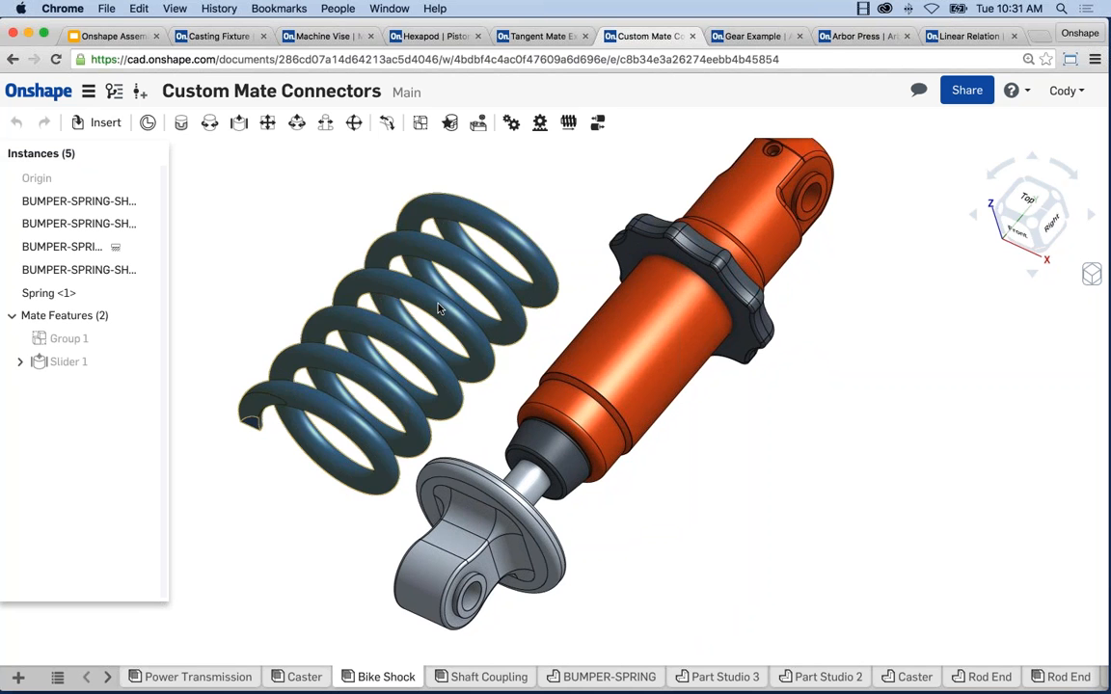
{"action": "middle_click_drag", "start_coordinate": [434, 305], "coordinate": [430, 316]}
{"action": "scroll", "coordinate": [443, 306], "scroll_direction": "down", "scroll_amount": 1}
{"action": "scroll", "coordinate": [446, 307], "scroll_direction": "down", "scroll_amount": 1}
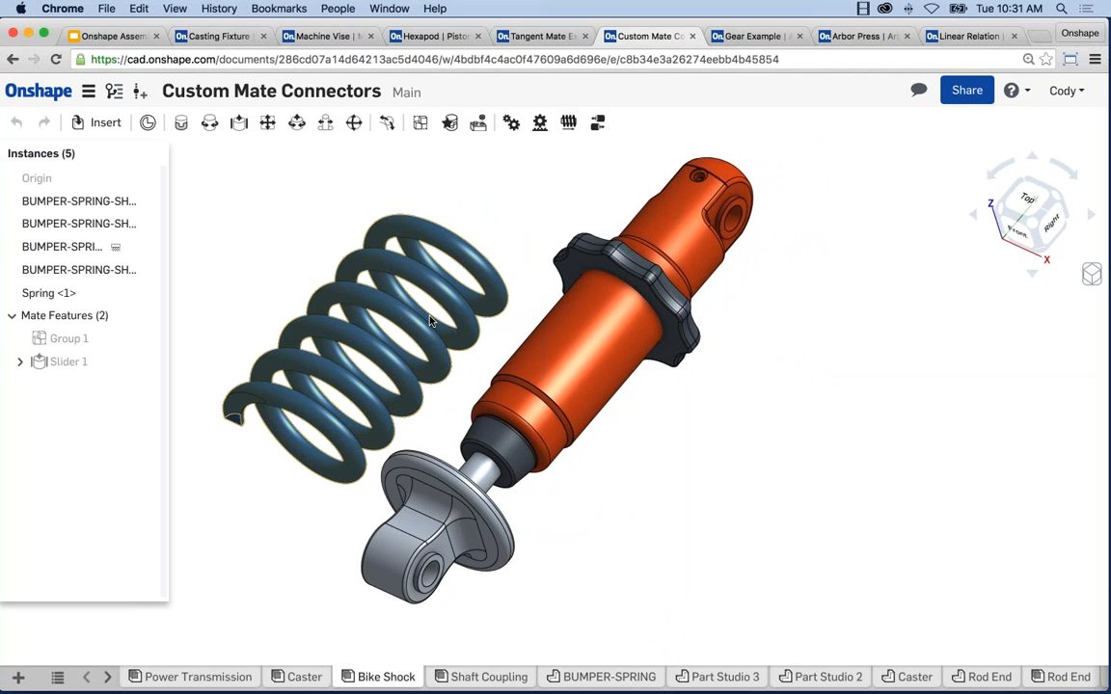
- Switch from the spring to its source part studio, BUMPER-SPRING, and examine the construction cylinder inside the coils
{"action": "right_click", "coordinate": [373, 306]}
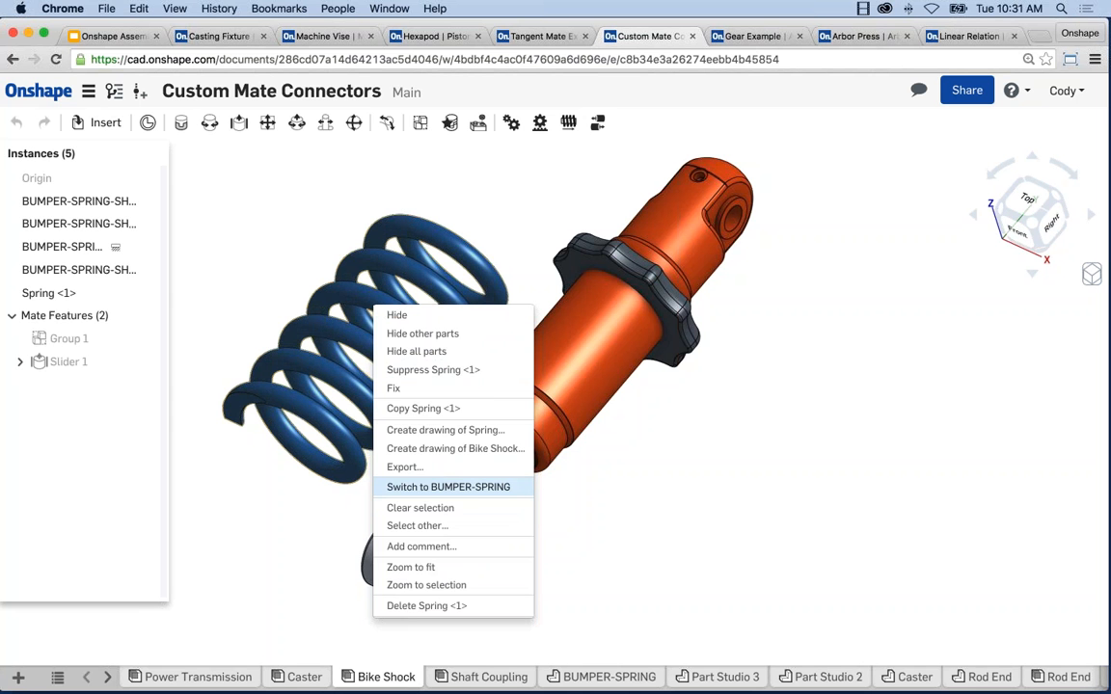
{"action": "left_click", "coordinate": [473, 493]}
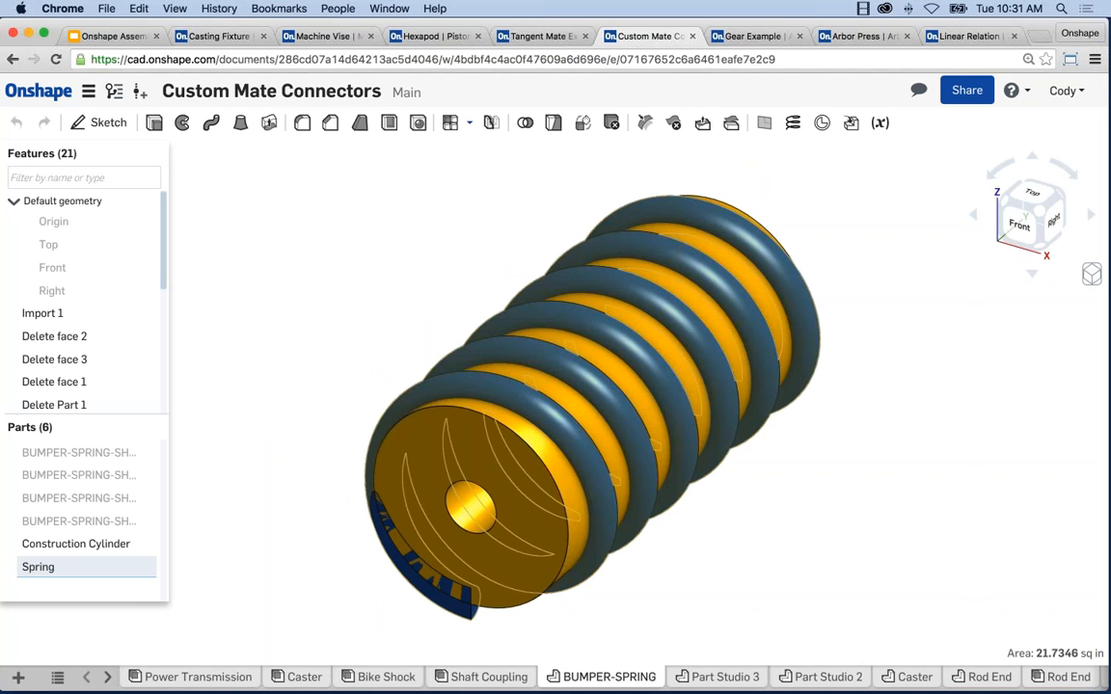
{"action": "key", "text": "f"}
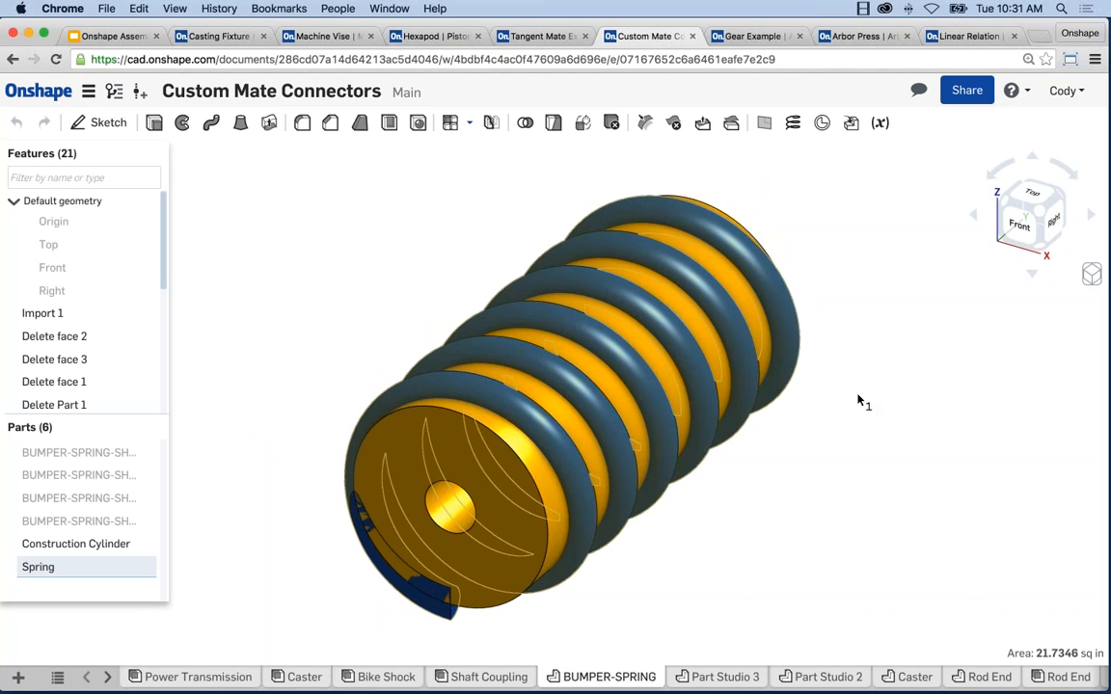
{"action": "mouse_move", "coordinate": [844, 406]}
{"action": "right_mouse_down"}
{"action": "mouse_move", "coordinate": [806, 412]}
{"action": "mouse_move", "coordinate": [860, 404]}
{"action": "mouse_move", "coordinate": [779, 425]}
{"action": "right_mouse_up"}
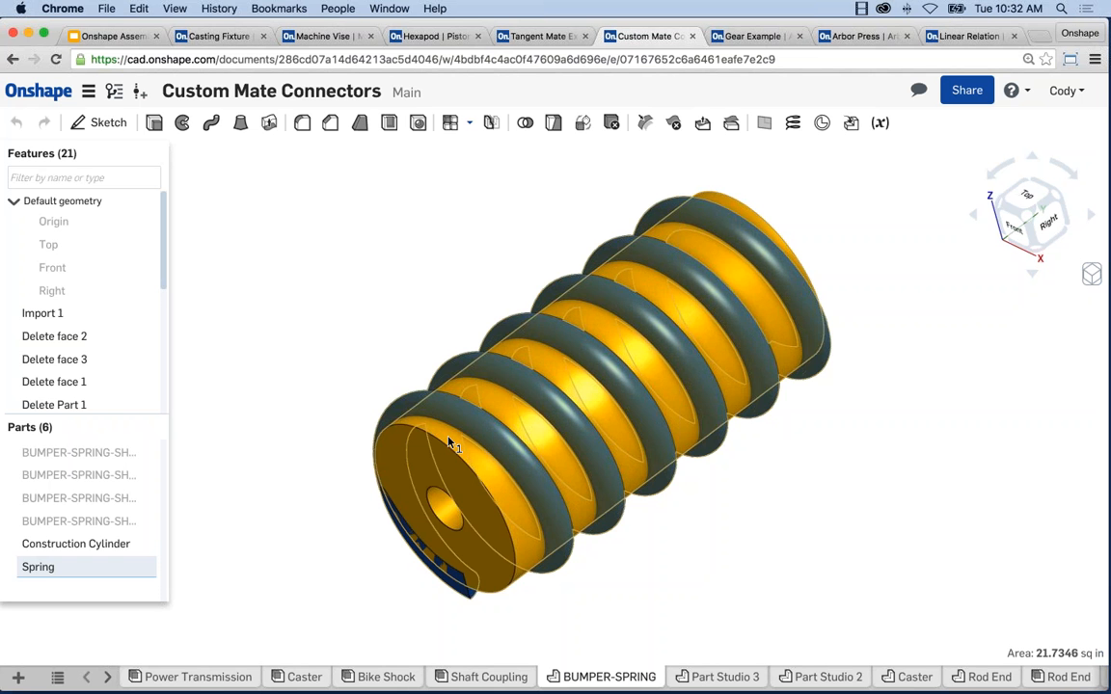
{"action": "middle_click_drag", "start_coordinate": [439, 302], "coordinate": [421, 288]}
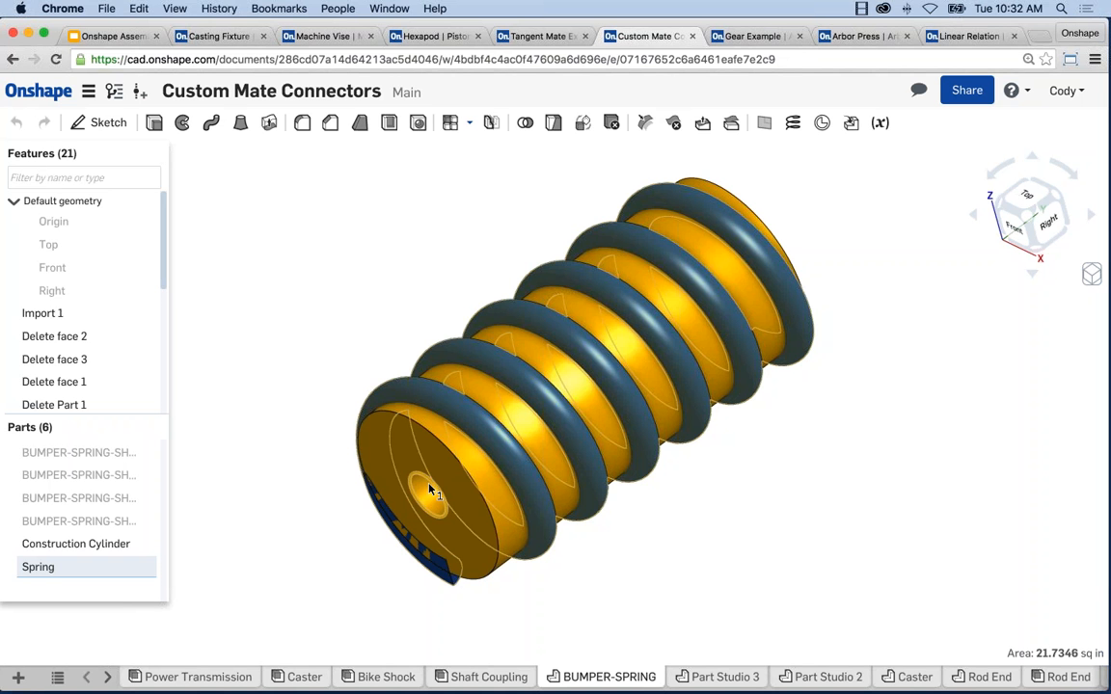
{"action": "middle_click_drag", "start_coordinate": [402, 275], "coordinate": [402, 292]}
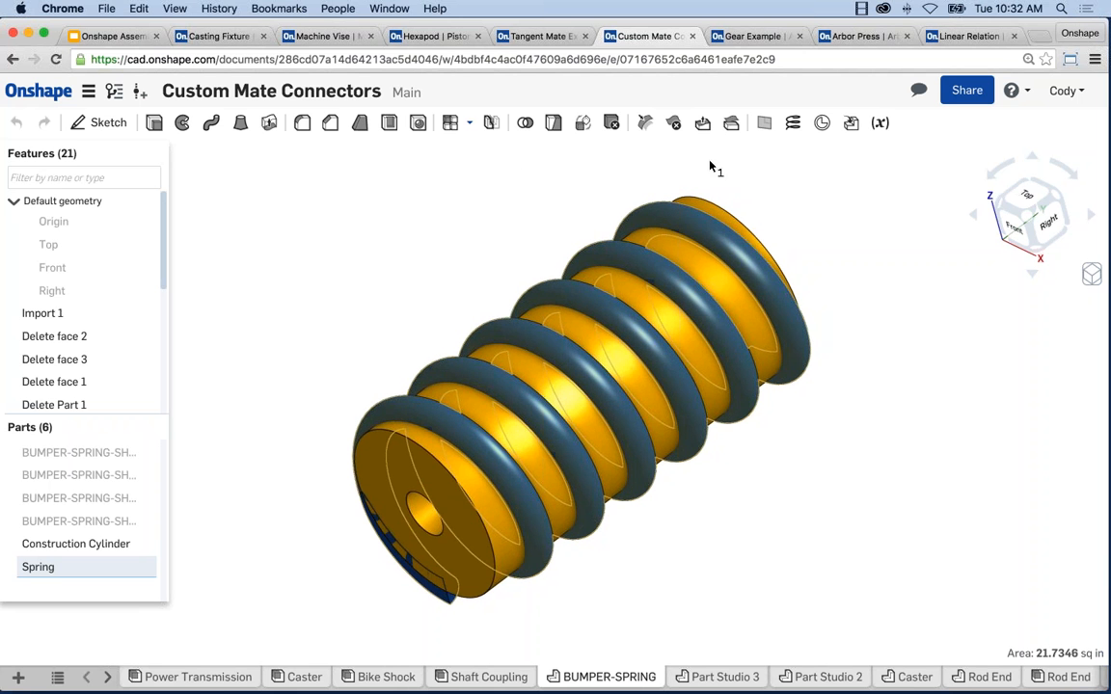
- Add a mate connector at the near end of the construction cylinder's centre hole, with Spring as the owner part
{"action": "left_click", "coordinate": [821, 127]}
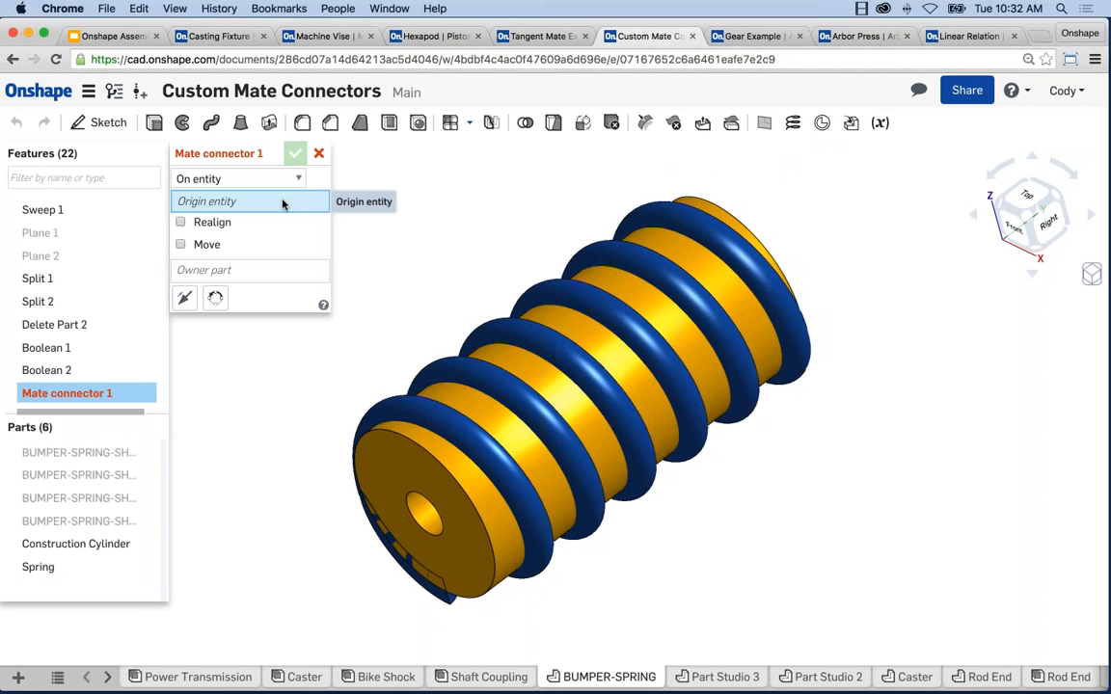
{"action": "left_click", "coordinate": [424, 519]}
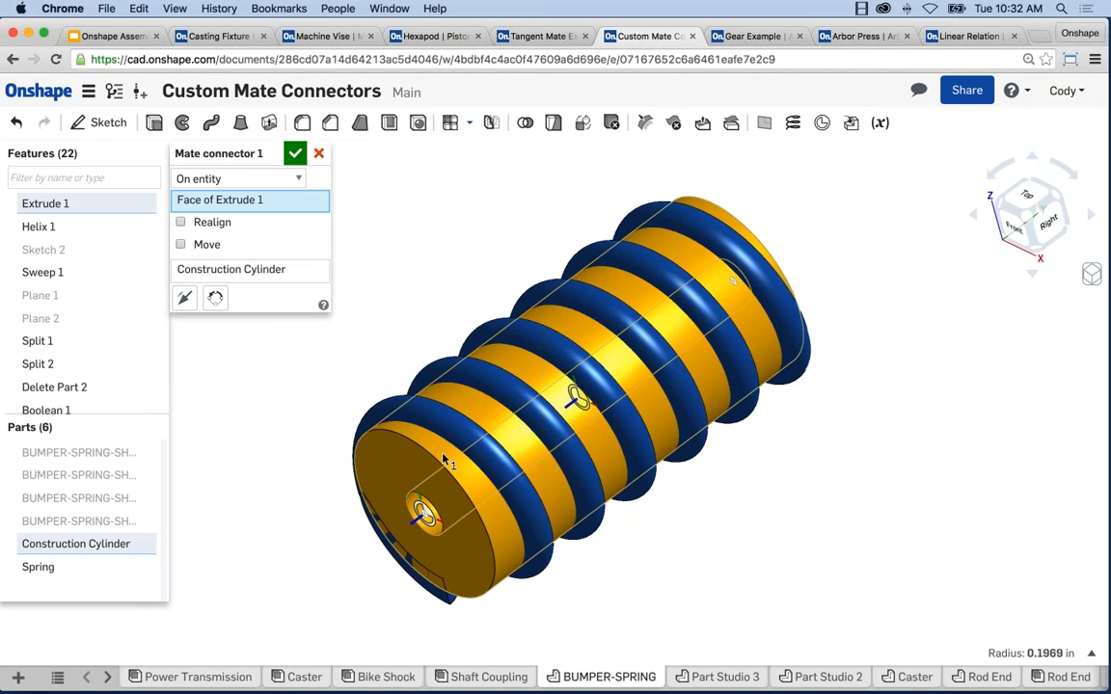
{"action": "left_click", "coordinate": [317, 271]}
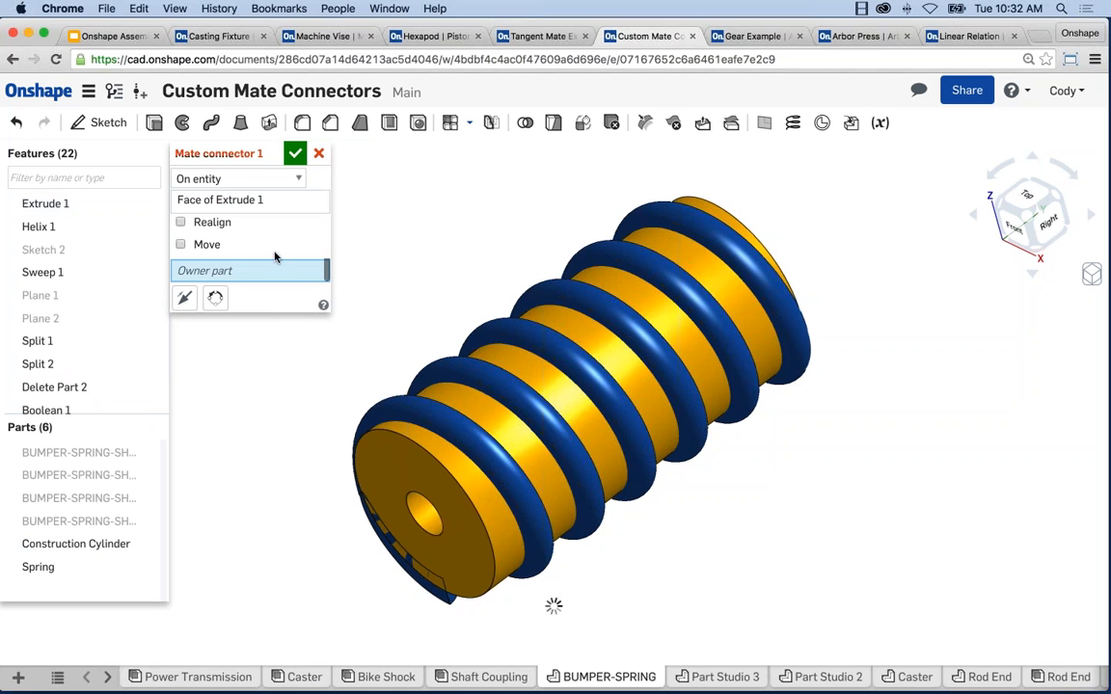
{"action": "left_click", "coordinate": [410, 418]}
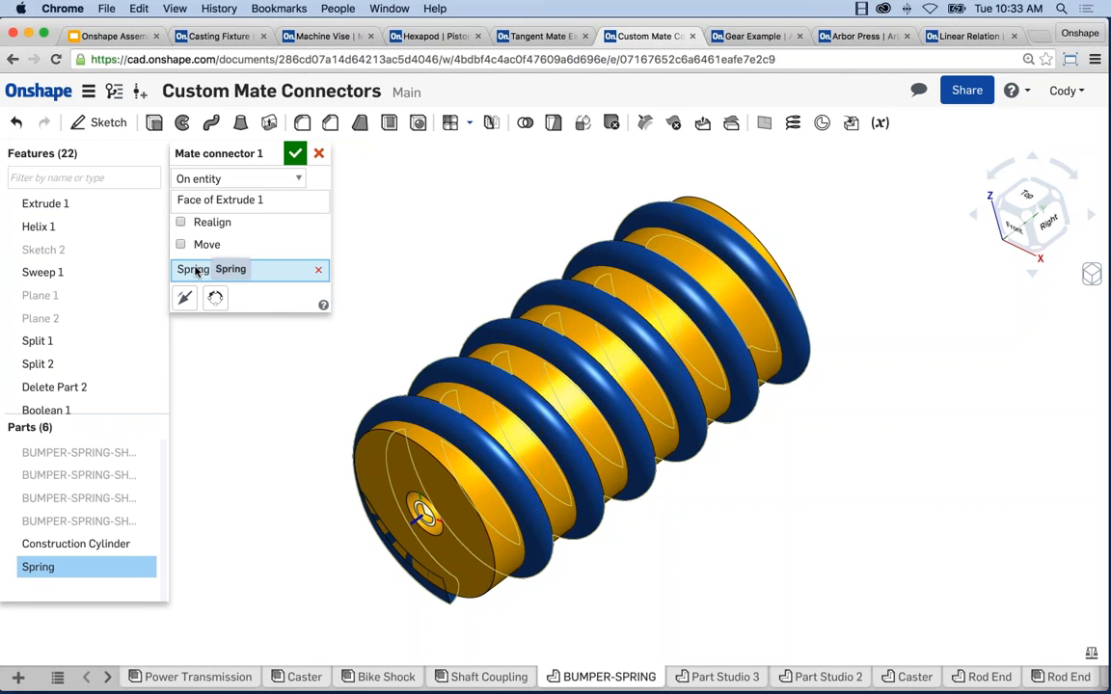
{"action": "left_click", "coordinate": [295, 153]}
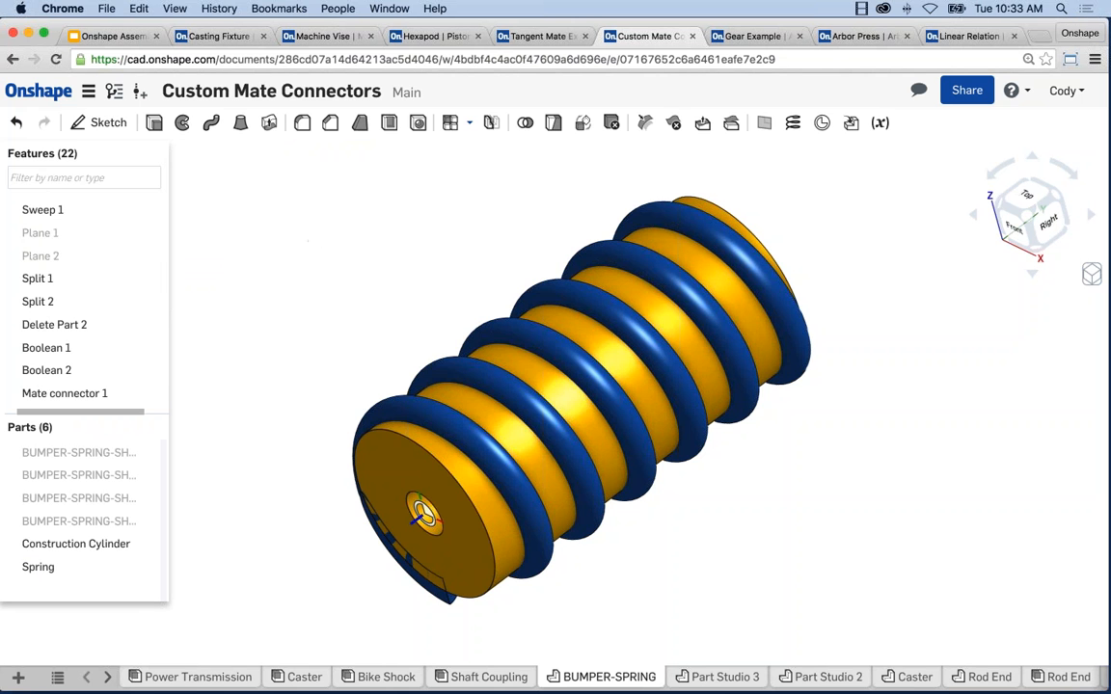
- In the Bike Shock assembly, fasten the spring's custom mate connector to the centre of the lower mount's flange face
{"action": "left_click", "coordinate": [378, 679]}
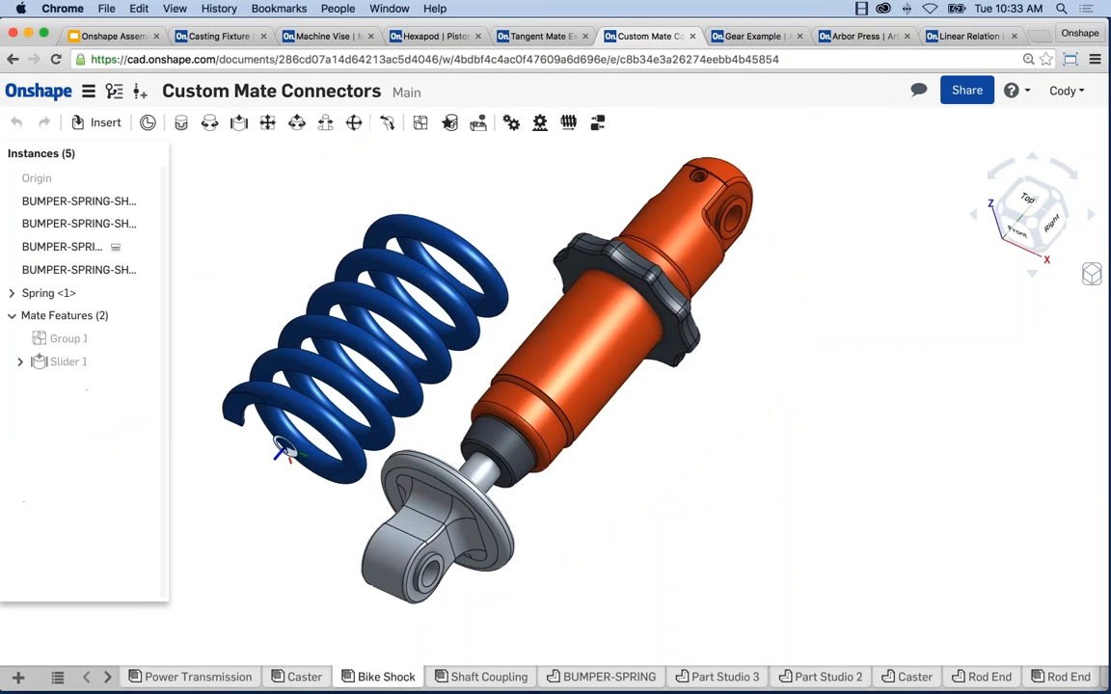
{"action": "right_click_drag", "start_coordinate": [402, 556], "coordinate": [289, 462]}
{"action": "left_click", "coordinate": [181, 122]}
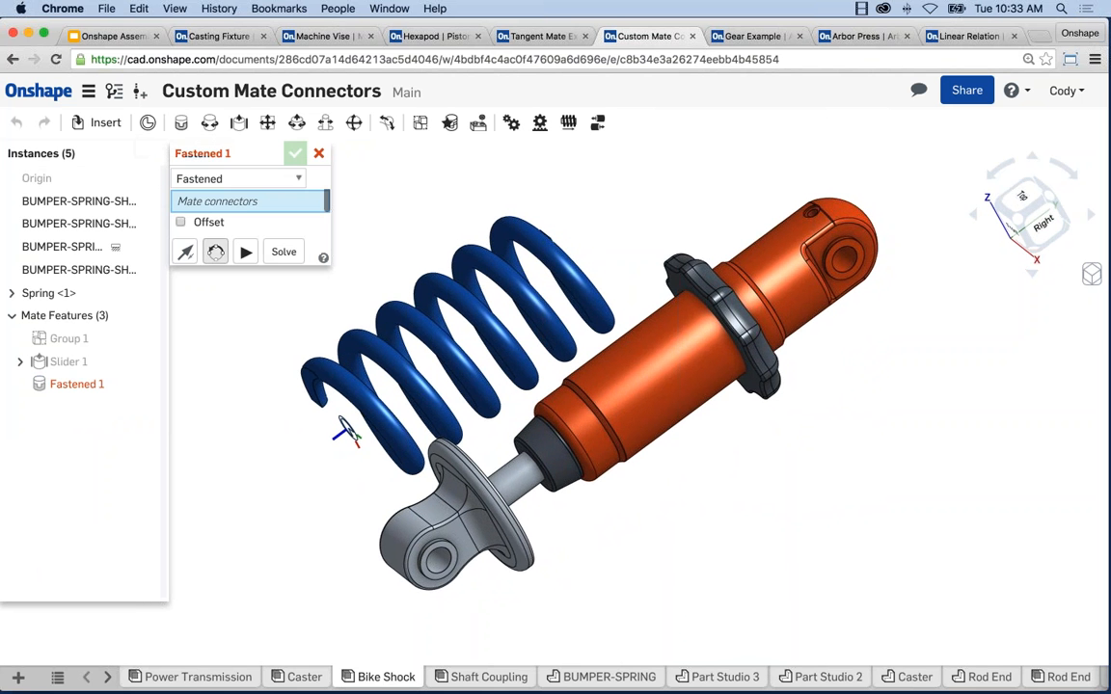
{"action": "scroll", "coordinate": [347, 427], "scroll_direction": "up", "scroll_amount": 2}
{"action": "left_click", "coordinate": [347, 427]}
{"action": "right_click_drag", "start_coordinate": [324, 426], "coordinate": [280, 498]}
{"action": "scroll", "coordinate": [576, 508], "scroll_direction": "up", "scroll_amount": 2}
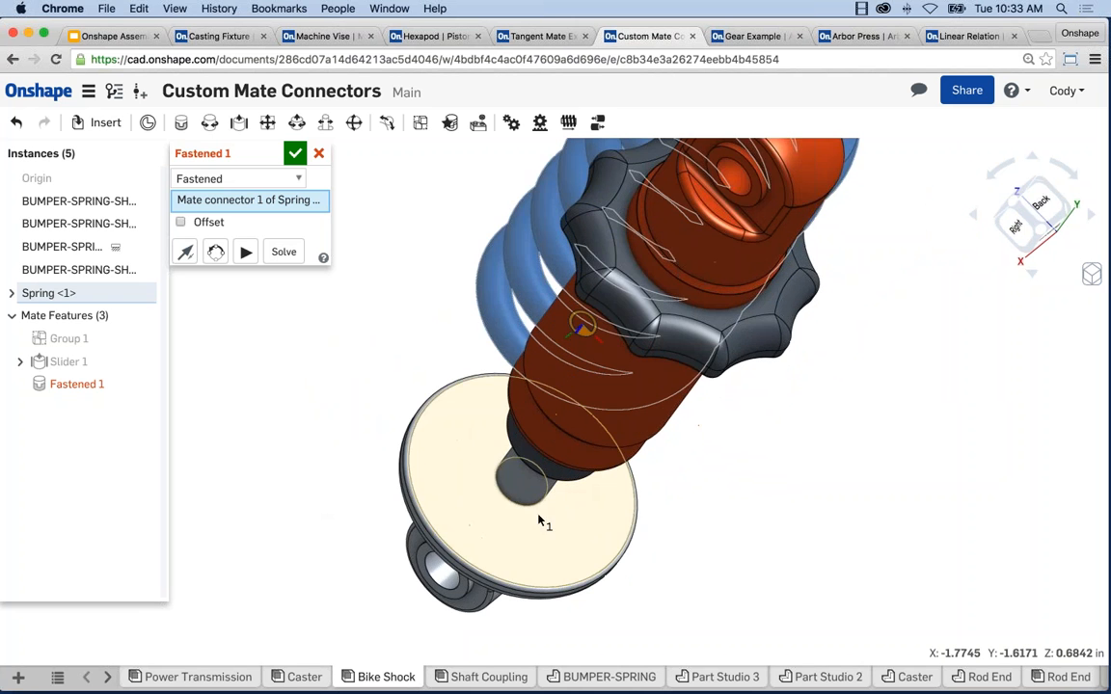
{"action": "left_click", "coordinate": [520, 478]}
{"action": "right_click_drag", "start_coordinate": [396, 508], "coordinate": [453, 487]}
{"action": "scroll", "coordinate": [627, 492], "scroll_direction": "down", "scroll_amount": 3}
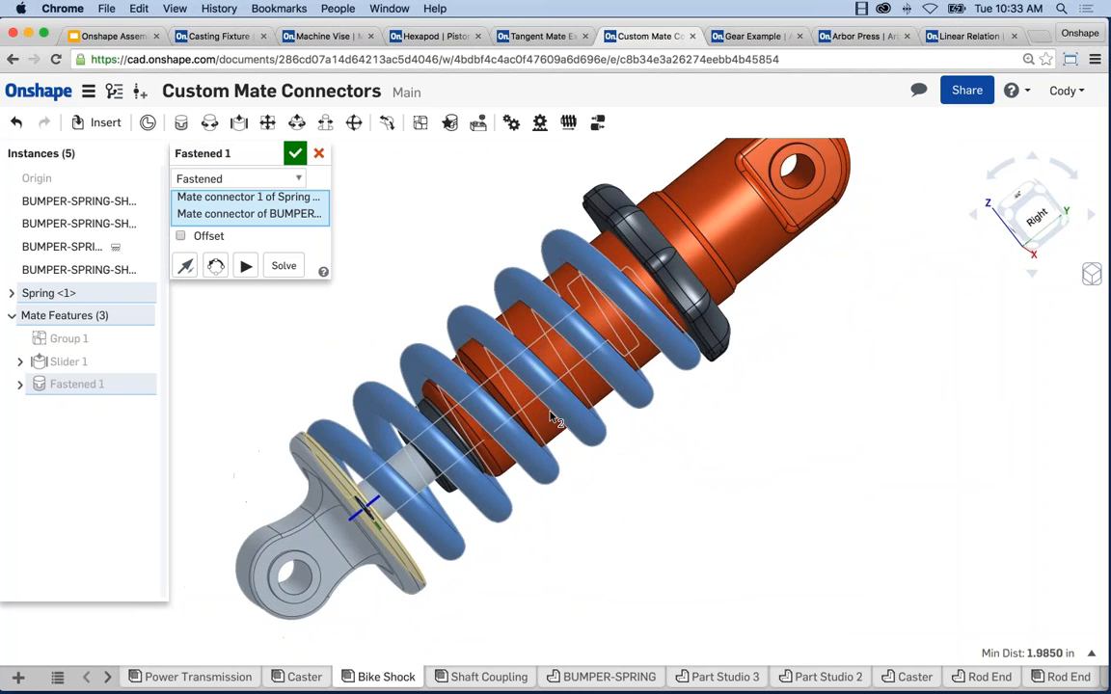
{"action": "left_click", "coordinate": [296, 158]}
- Inspect the fastened spring around the shock body from several angles
{"action": "mouse_move", "coordinate": [384, 282]}
{"action": "right_mouse_down"}
{"action": "mouse_move", "coordinate": [372, 315]}
{"action": "mouse_move", "coordinate": [426, 301]}
{"action": "right_mouse_up"}
{"action": "middle_click_drag", "start_coordinate": [426, 300], "coordinate": [431, 334]}
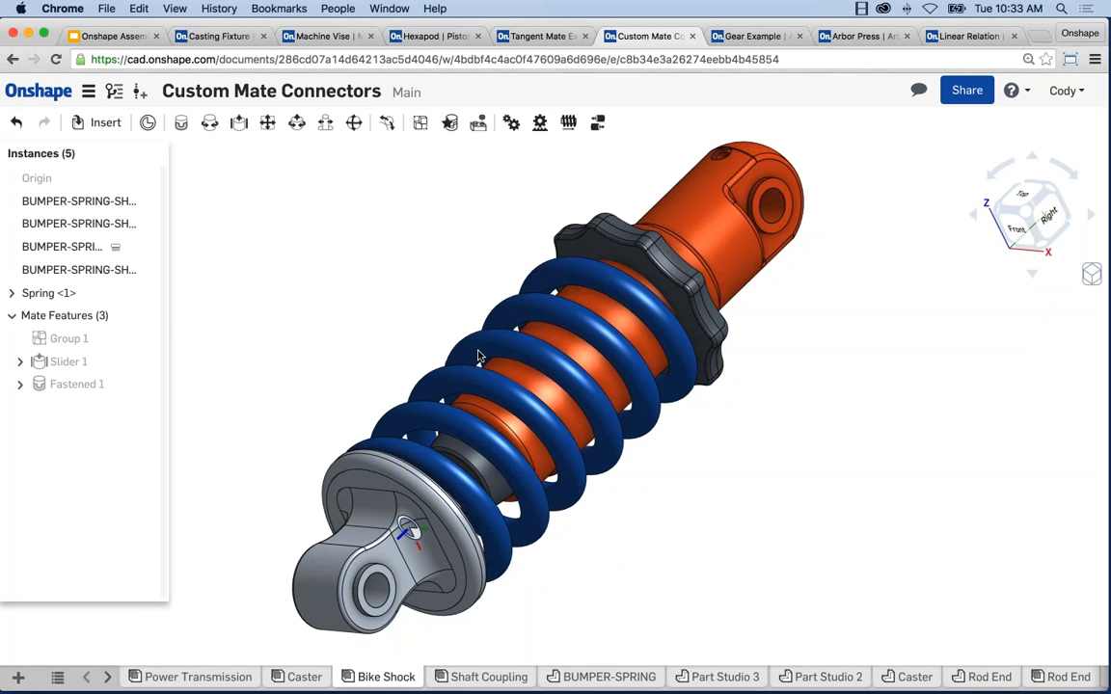
{"action": "mouse_move", "coordinate": [496, 424]}
{"action": "right_mouse_down"}
{"action": "mouse_move", "coordinate": [640, 536]}
{"action": "mouse_move", "coordinate": [543, 559]}
{"action": "mouse_move", "coordinate": [565, 557]}
{"action": "right_mouse_up"}
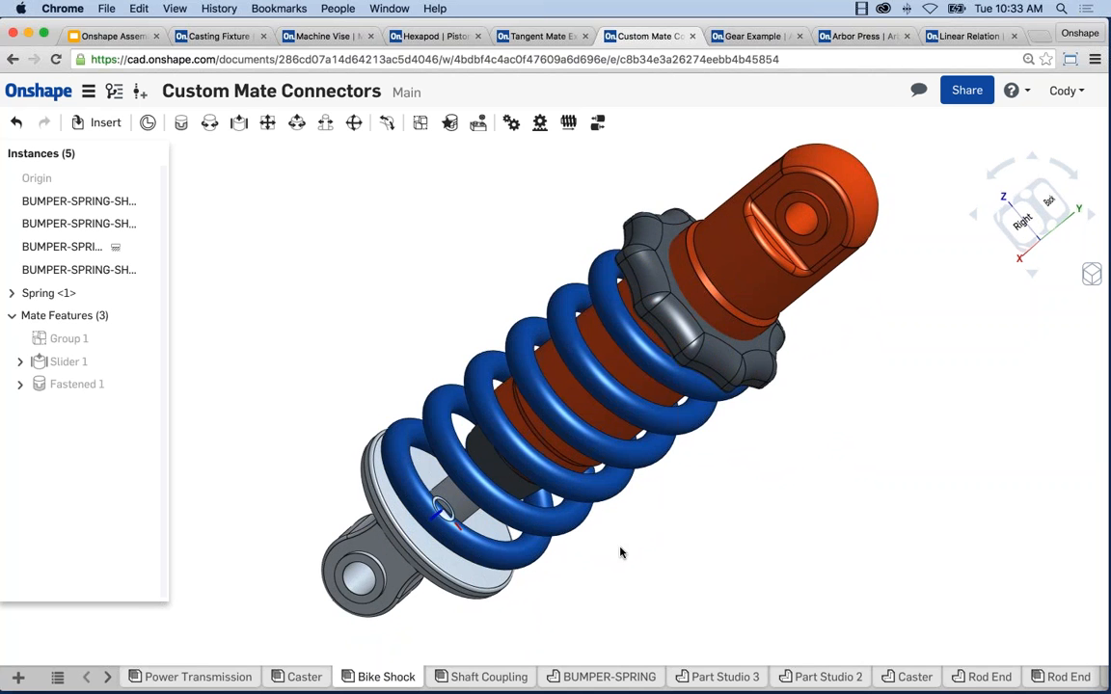
{"action": "scroll", "coordinate": [630, 552], "scroll_direction": "down", "scroll_amount": 3}
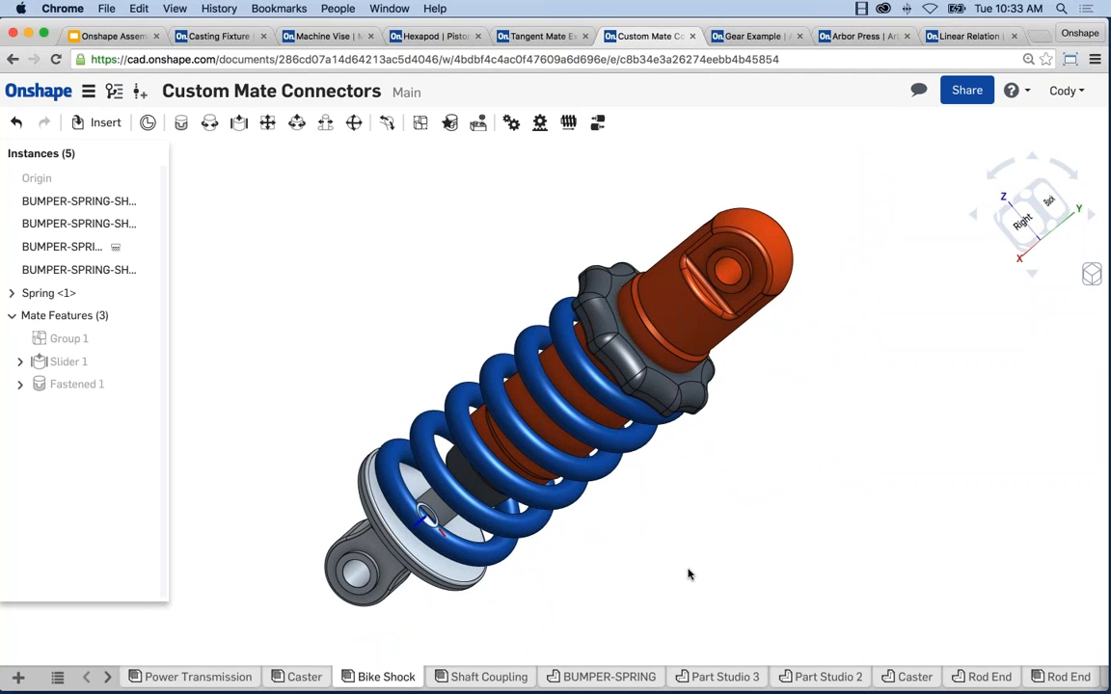
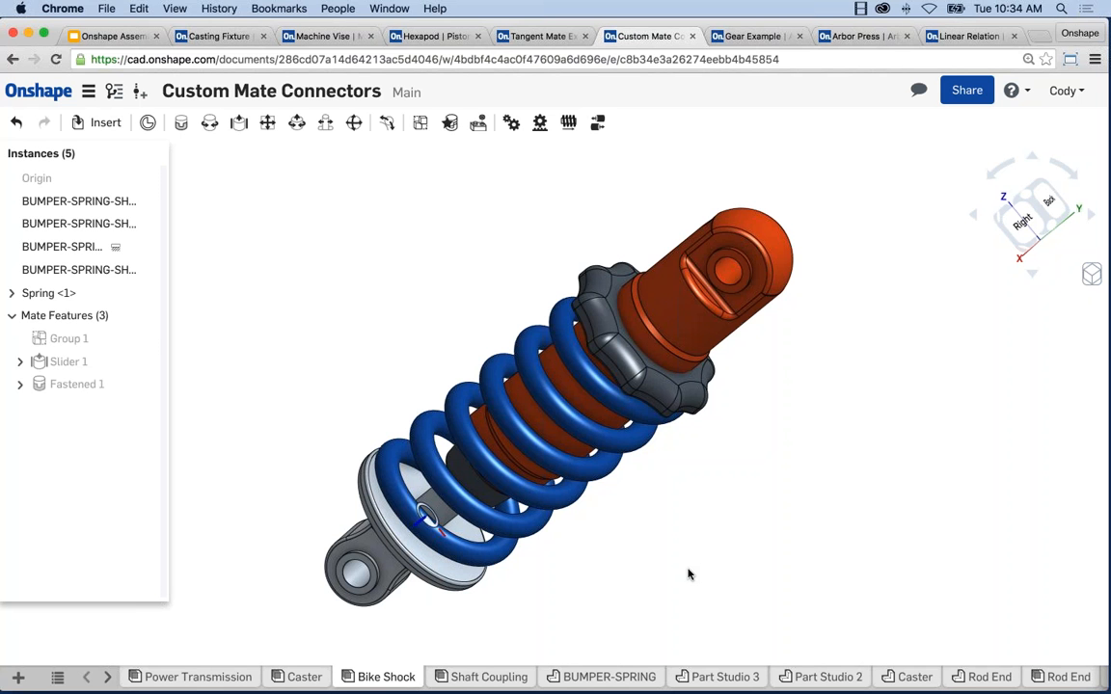
{"action": "right_click_drag", "start_coordinate": [617, 585], "coordinate": [667, 517]}
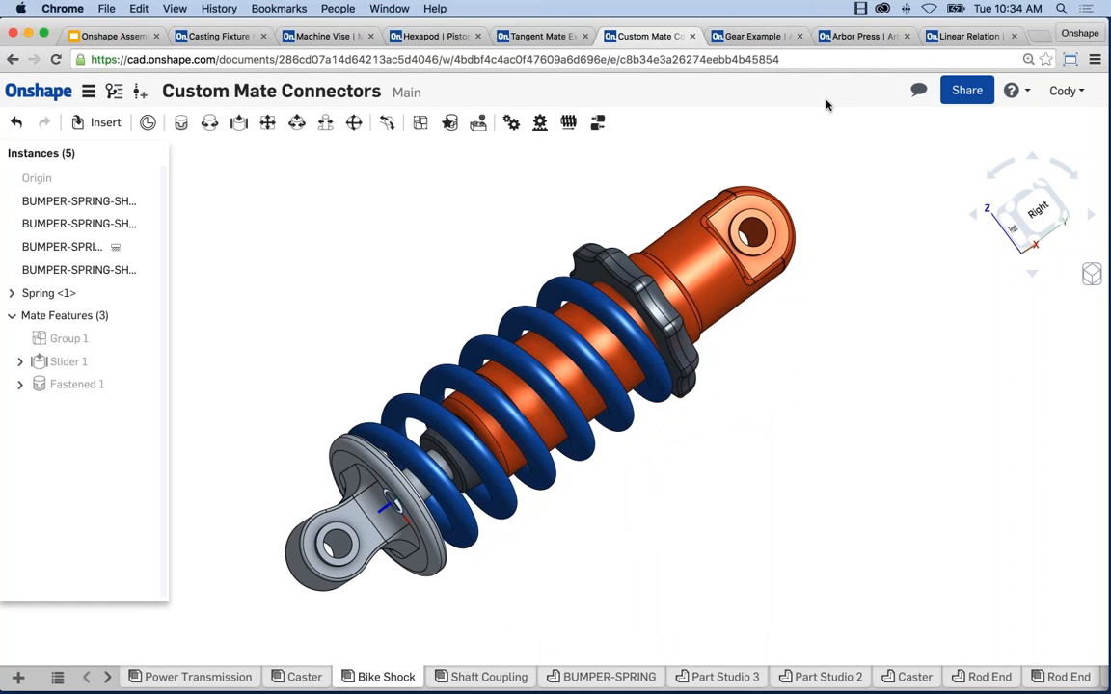
- Switch to the Gear Example document and look over the two meshing gears on the plate
{"action": "left_click", "coordinate": [750, 36]}
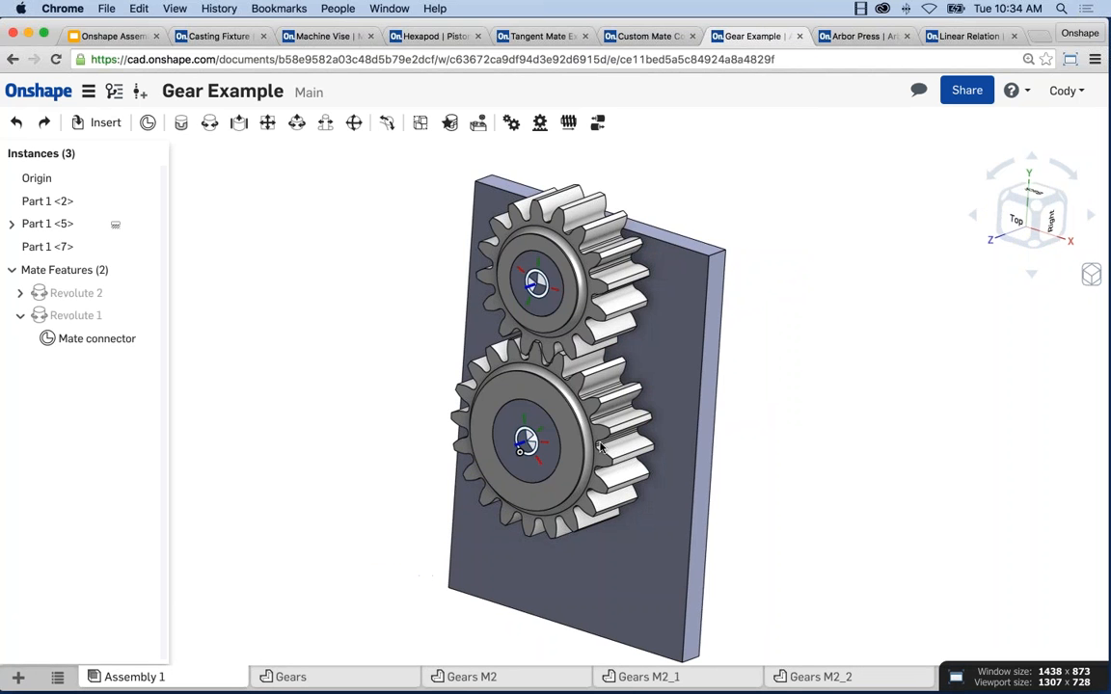
{"action": "middle_click_drag", "start_coordinate": [358, 432], "coordinate": [347, 461]}
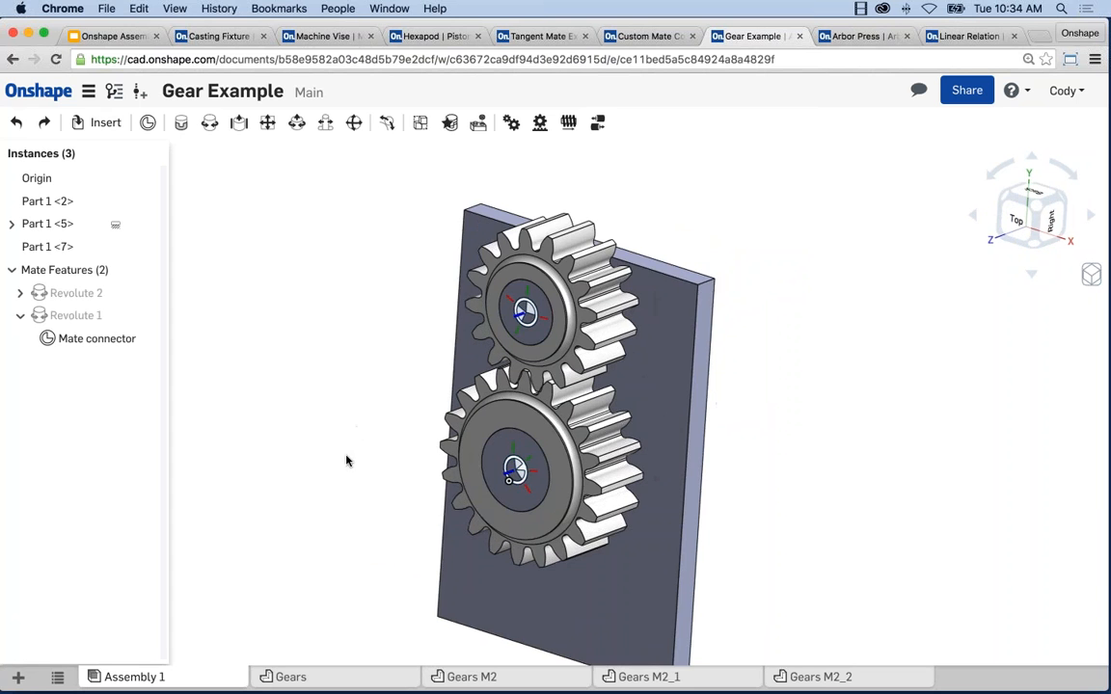
{"action": "scroll", "coordinate": [530, 446], "scroll_direction": "up", "scroll_amount": 5}
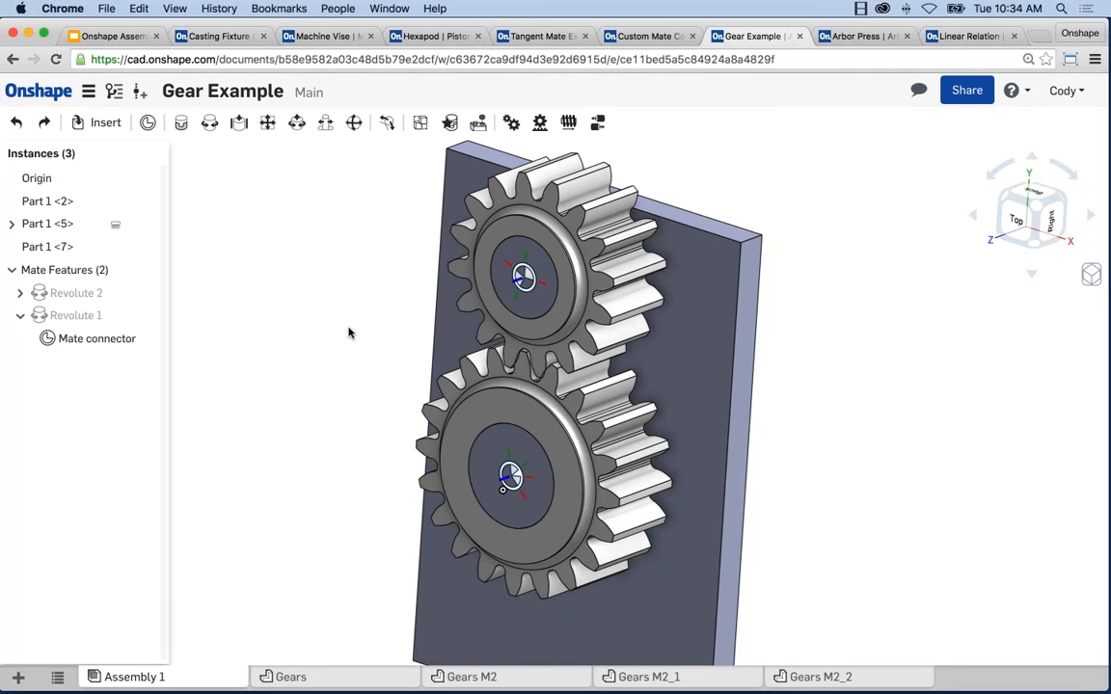
{"action": "scroll", "coordinate": [349, 331], "scroll_direction": "down", "scroll_amount": 2}
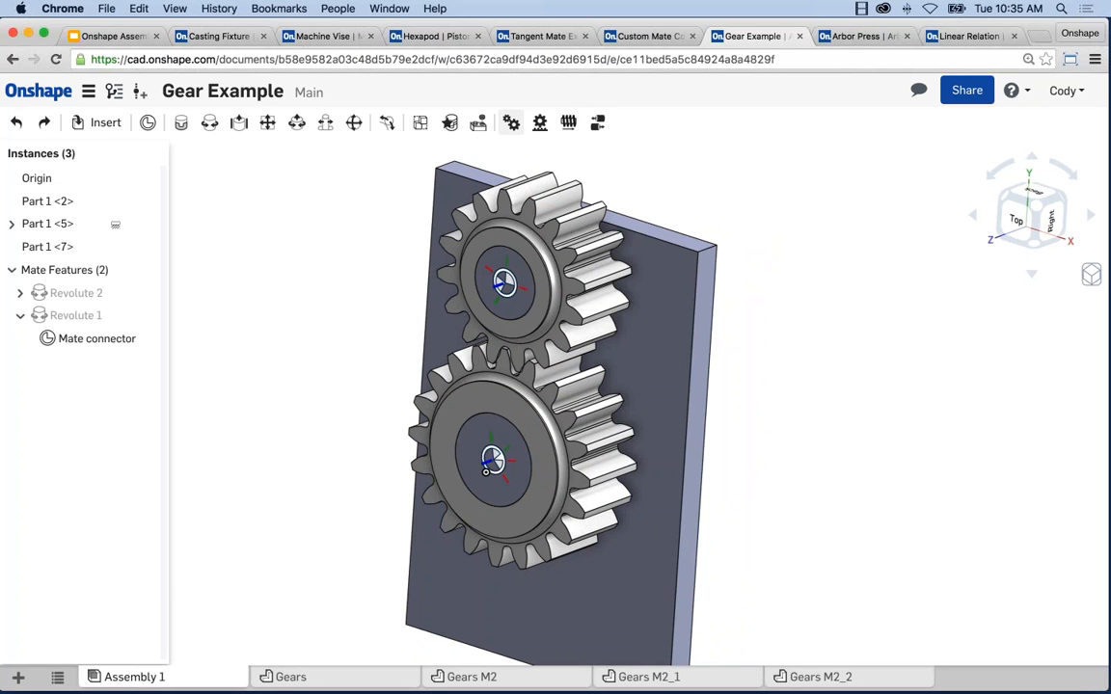
- Create a gear relation between Revolute 1 and Revolute 2 with a ratio of 1.25, and turn the gears to test it
{"action": "left_click", "coordinate": [511, 123]}
{"action": "scroll", "coordinate": [379, 241], "scroll_direction": "down", "scroll_amount": 2}
{"action": "middle_click_drag", "start_coordinate": [379, 241], "coordinate": [432, 240]}
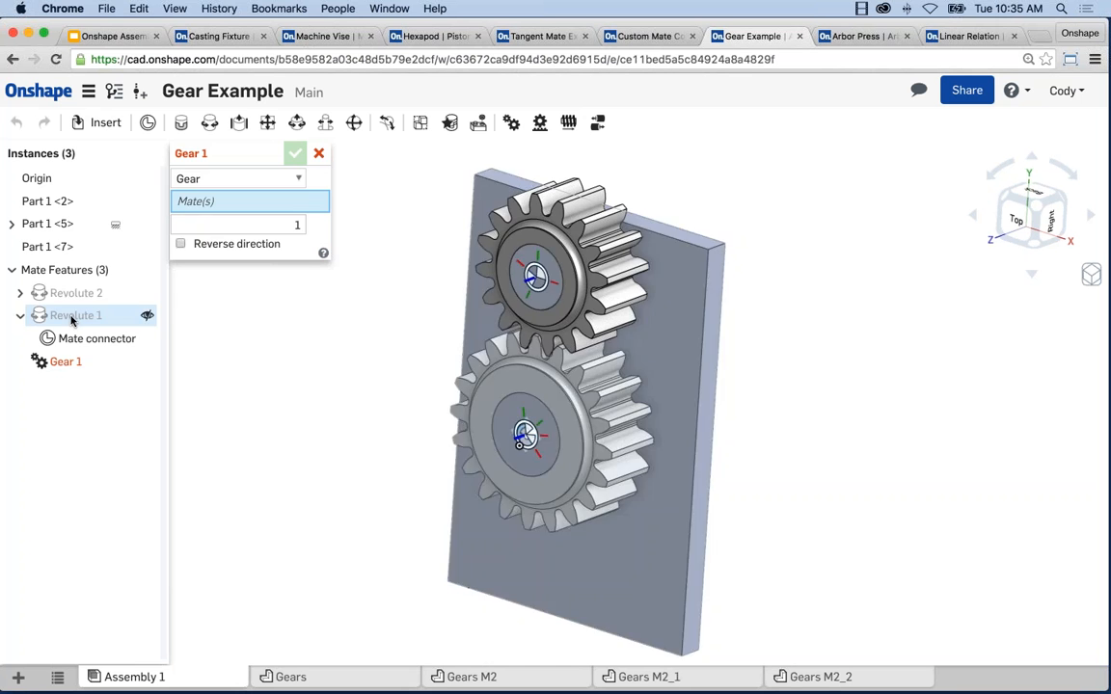
{"action": "left_click", "coordinate": [72, 316]}
{"action": "left_click", "coordinate": [75, 293]}
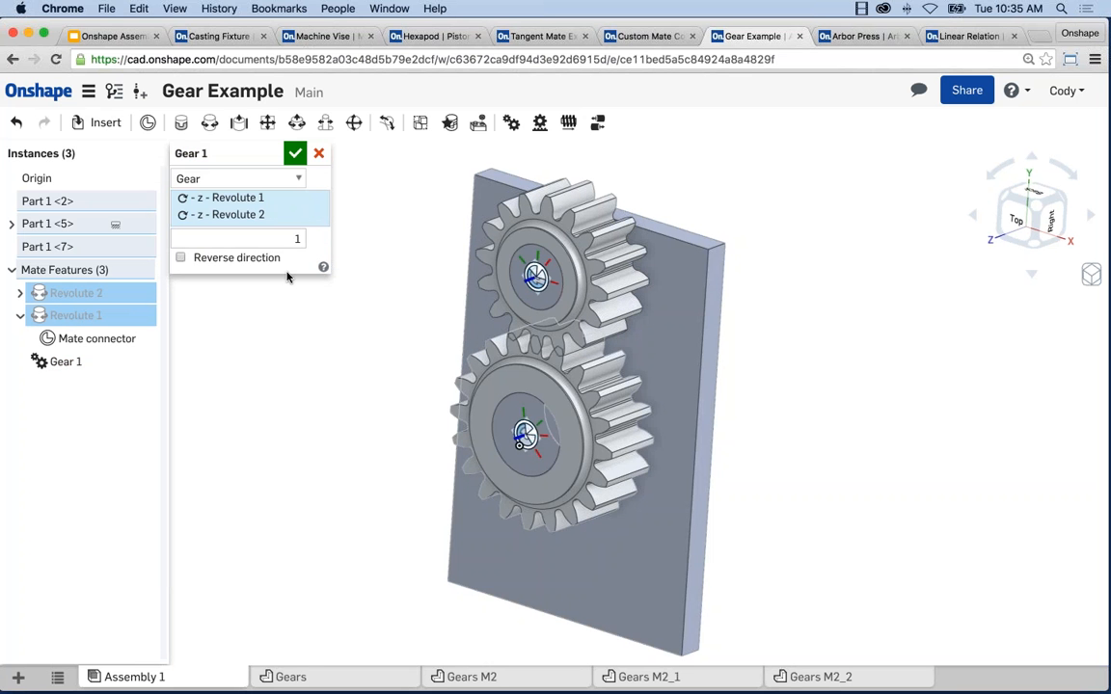
{"action": "left_click_drag", "start_coordinate": [284, 239], "coordinate": [312, 239]}
{"action": "type", "text": "1.25"}
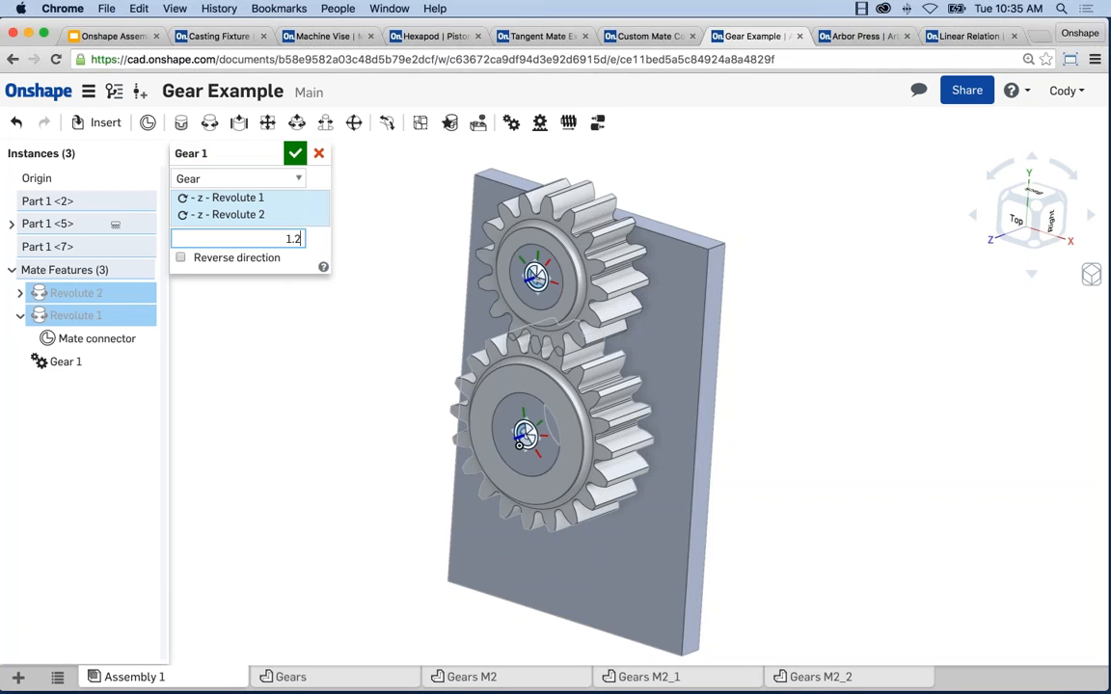
{"action": "key", "text": "Return"}
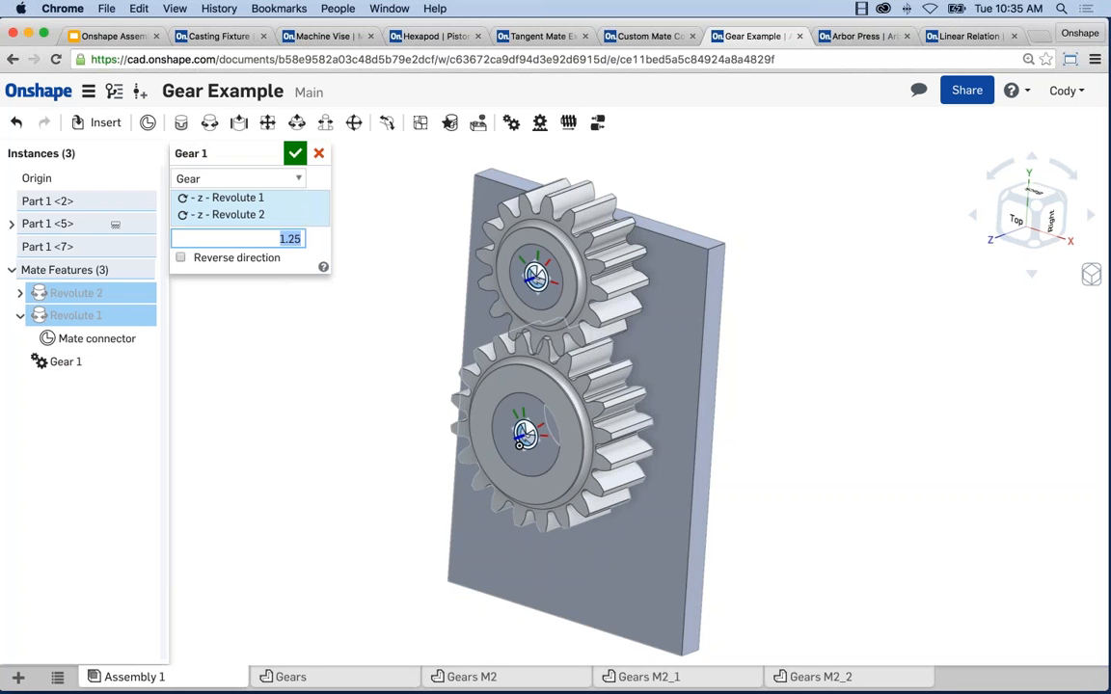
{"action": "left_click", "coordinate": [295, 152]}
{"action": "left_click_drag", "start_coordinate": [538, 221], "coordinate": [487, 255]}
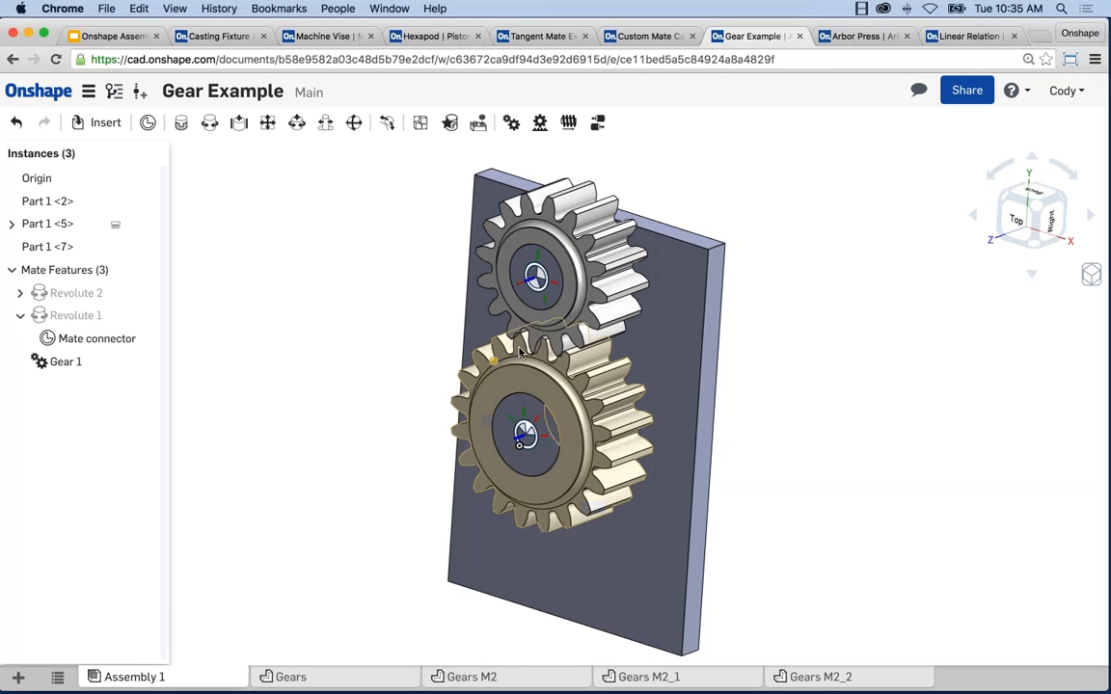
- Edit the mate connector under Revolute 1 so that it is rotated 3 degrees about Z
{"action": "scroll", "coordinate": [549, 351], "scroll_direction": "up", "scroll_amount": 3}
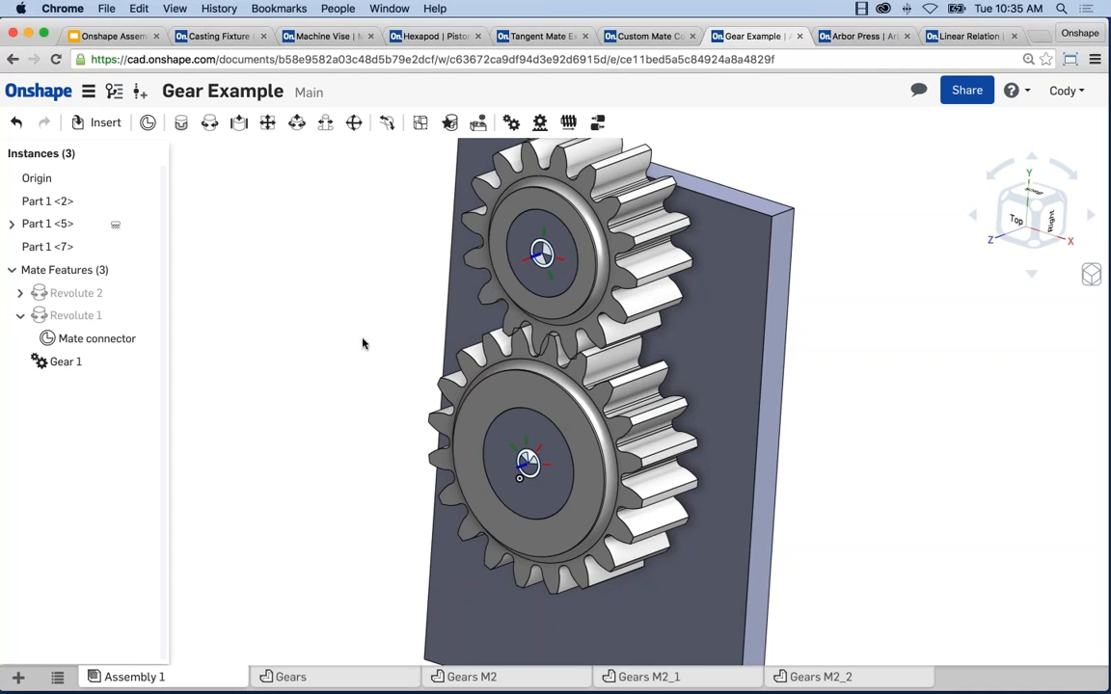
{"action": "right_click", "coordinate": [103, 341]}
{"action": "left_click", "coordinate": [123, 366]}
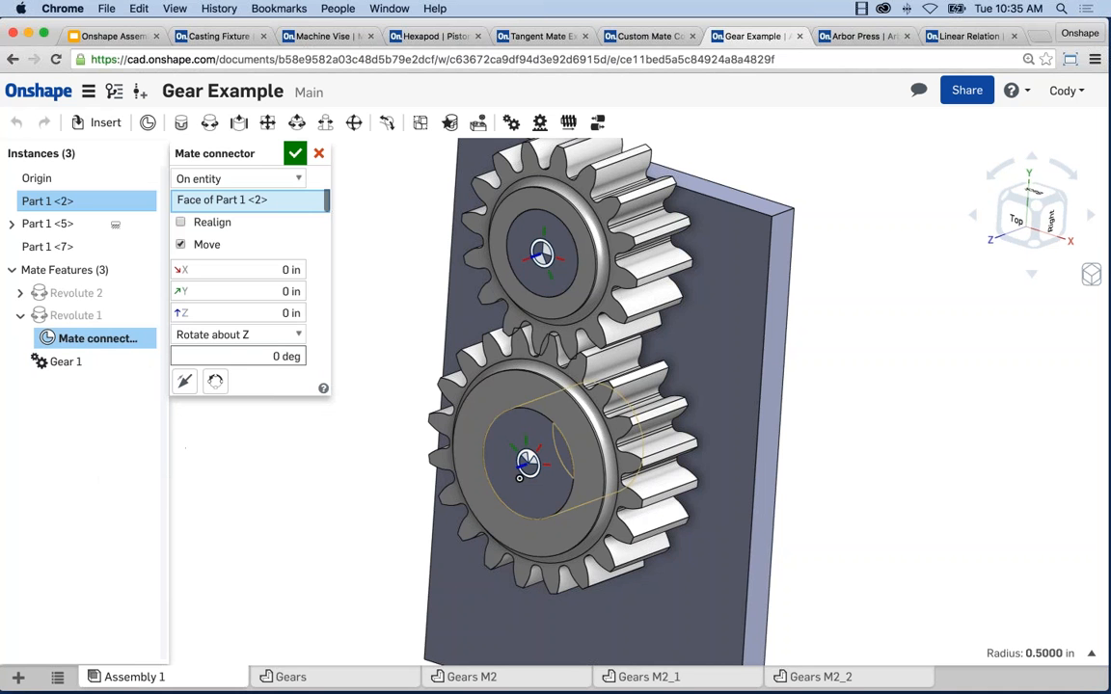
{"action": "left_click", "coordinate": [284, 356]}
{"action": "type", "text": "12"}
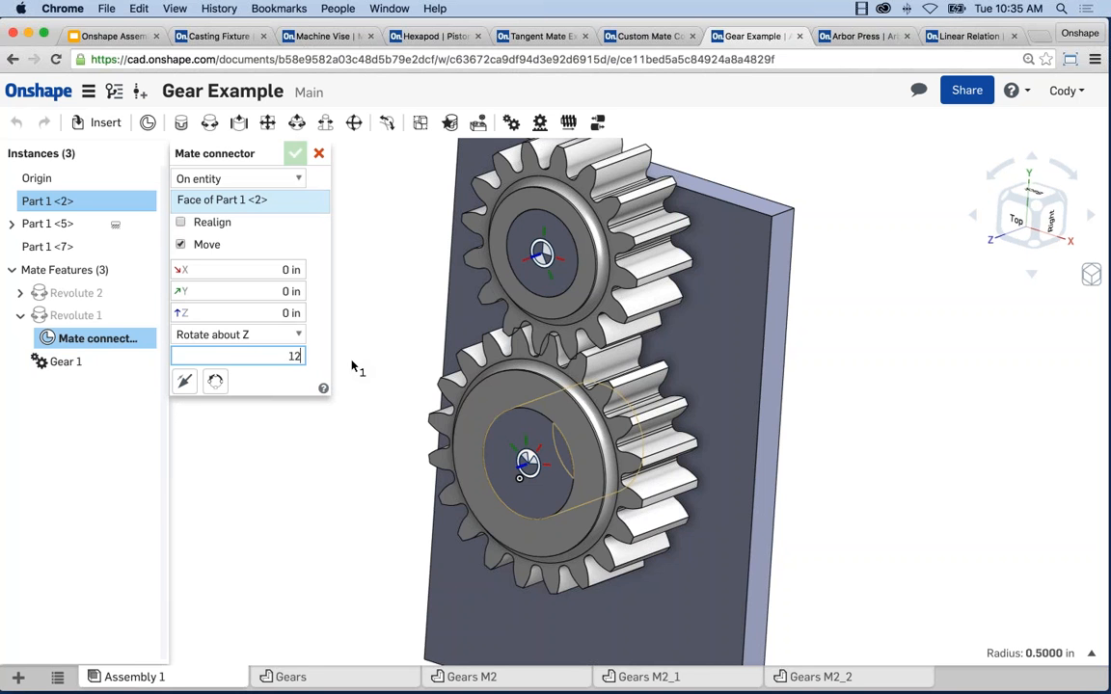
{"action": "key", "text": "Return"}
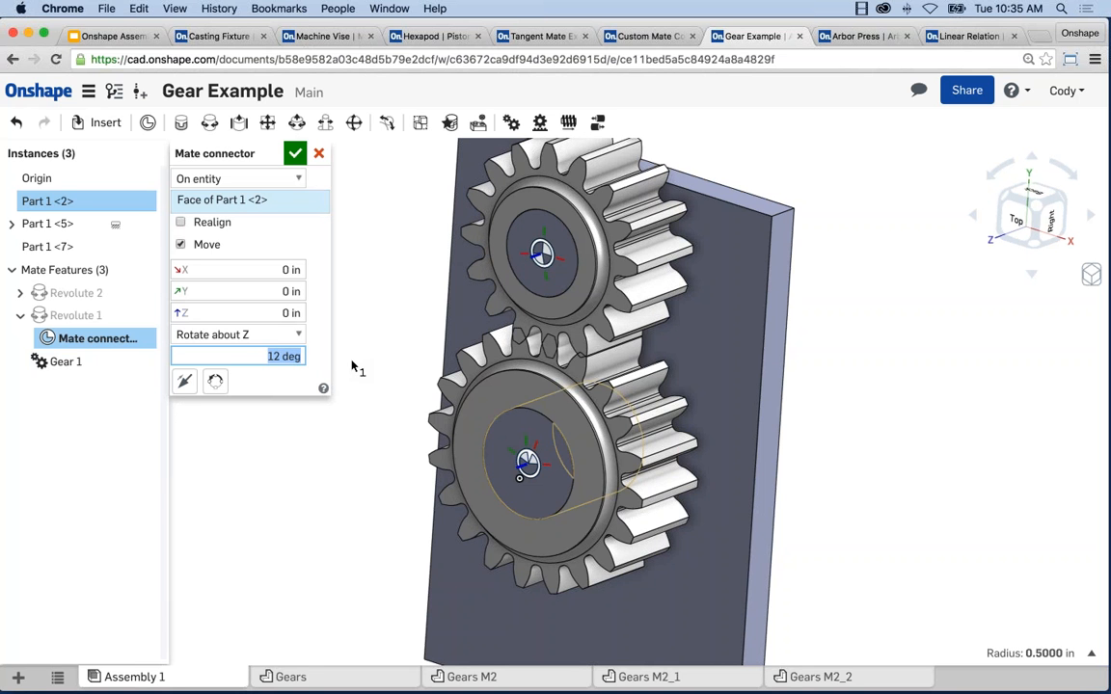
{"action": "type", "text": "5"}
{"action": "key", "text": "Return"}
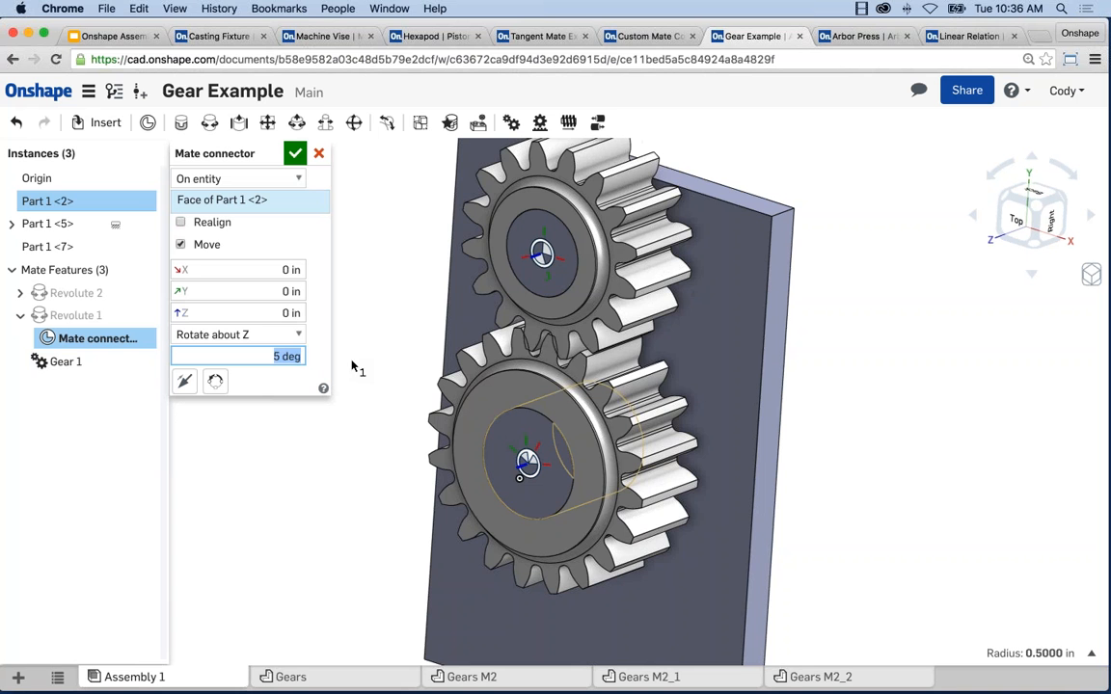
{"action": "type", "text": "2"}
{"action": "key", "text": "Return"}
{"action": "type", "text": "3"}
{"action": "key", "text": "Return"}
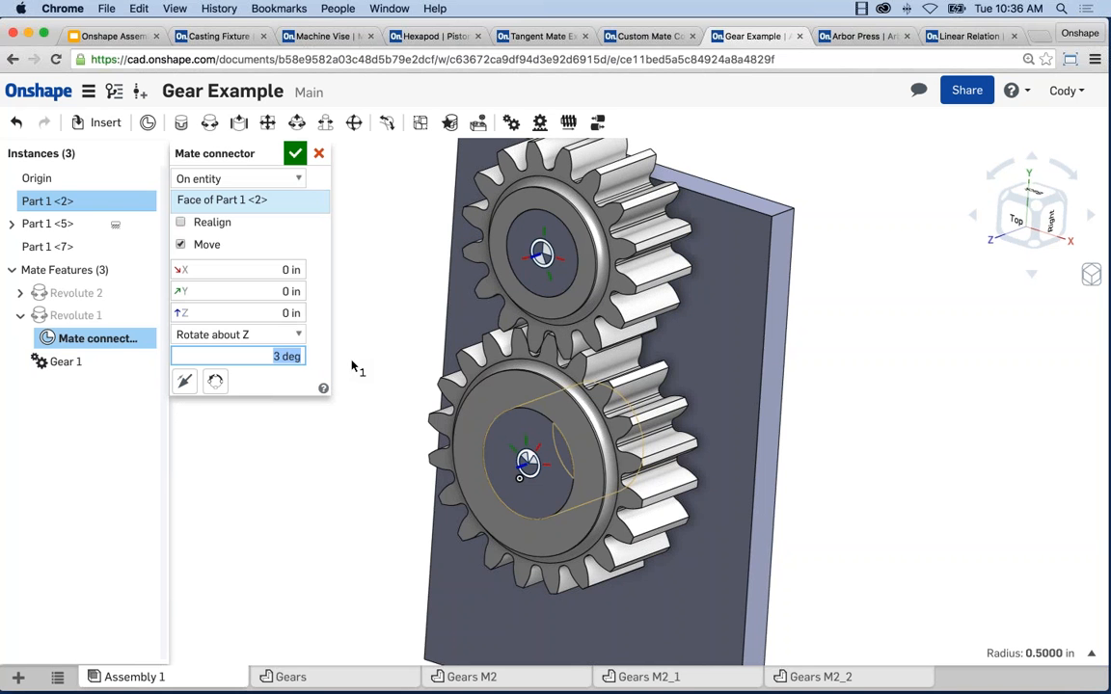
- Inspect how the gear teeth mesh, look at the connector's Realign option without using it, and accept the mate connector edit
{"action": "right_click_drag", "start_coordinate": [434, 366], "coordinate": [467, 347]}
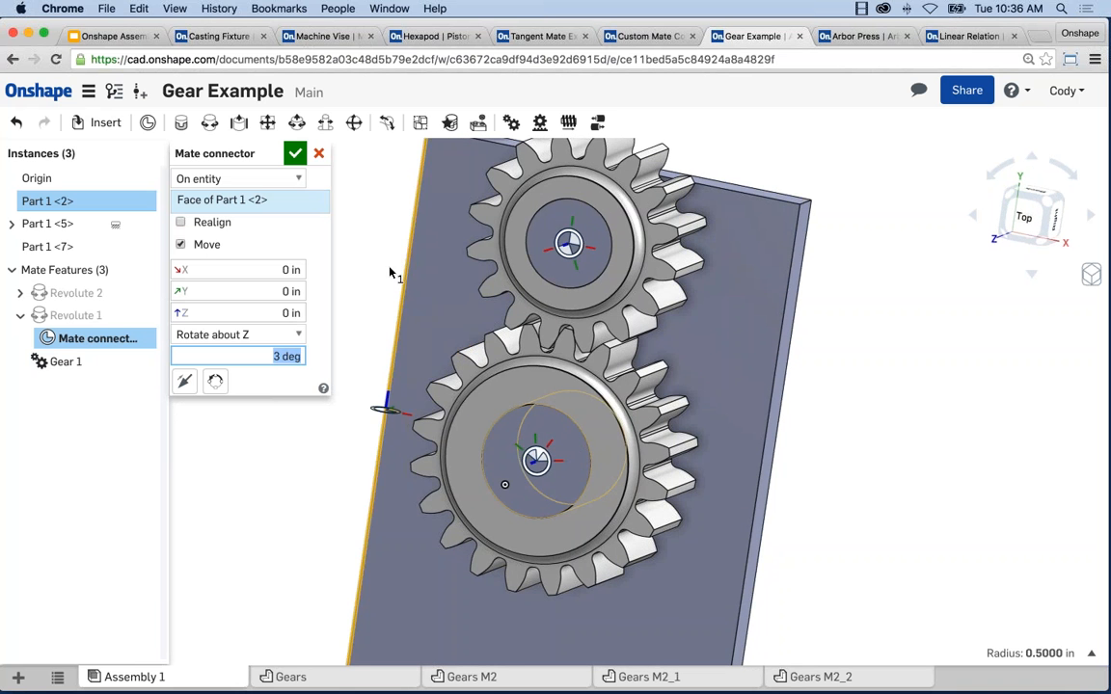
{"action": "right_click_drag", "start_coordinate": [385, 286], "coordinate": [394, 315]}
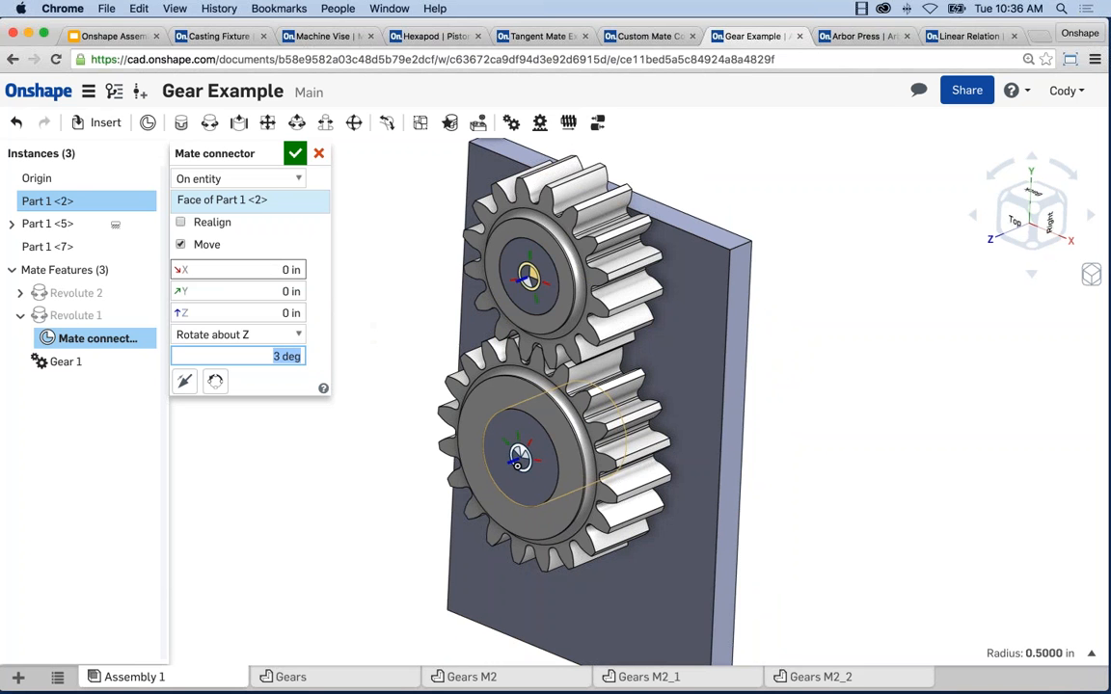
{"action": "left_click", "coordinate": [180, 224]}
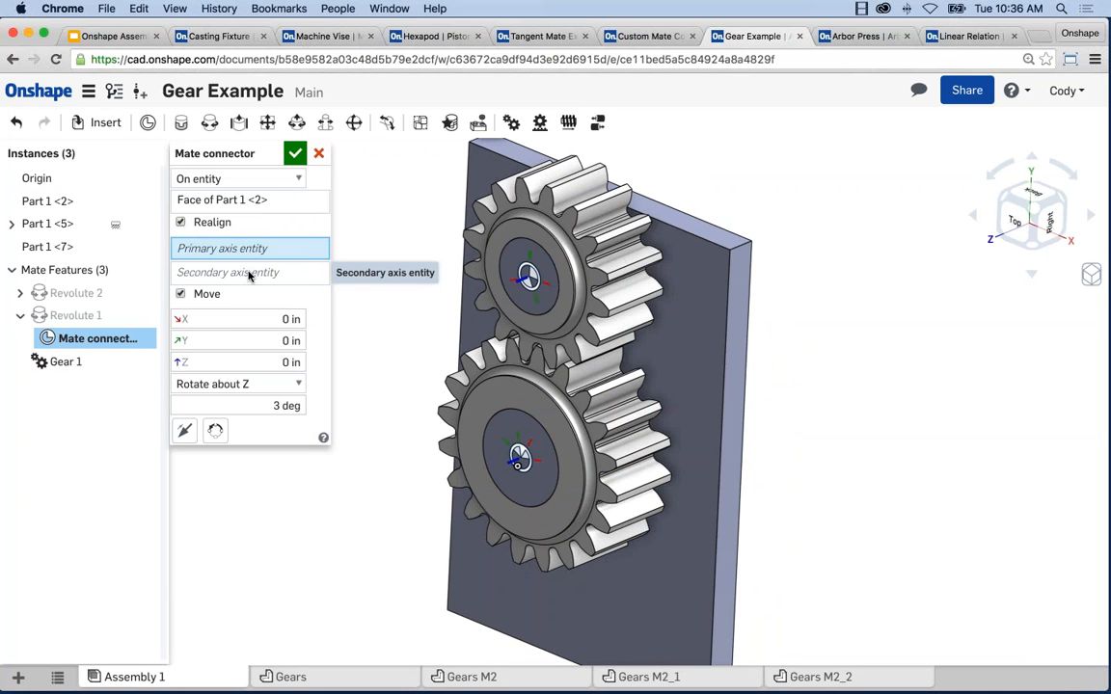
{"action": "left_click", "coordinate": [210, 222]}
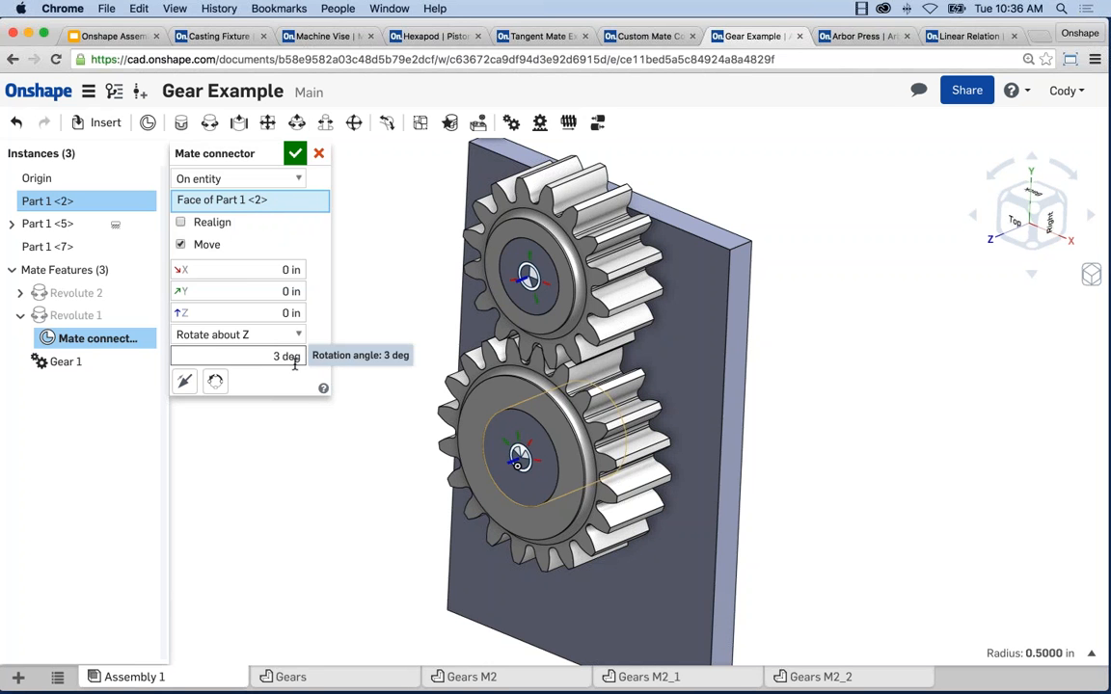
{"action": "left_click", "coordinate": [295, 153]}
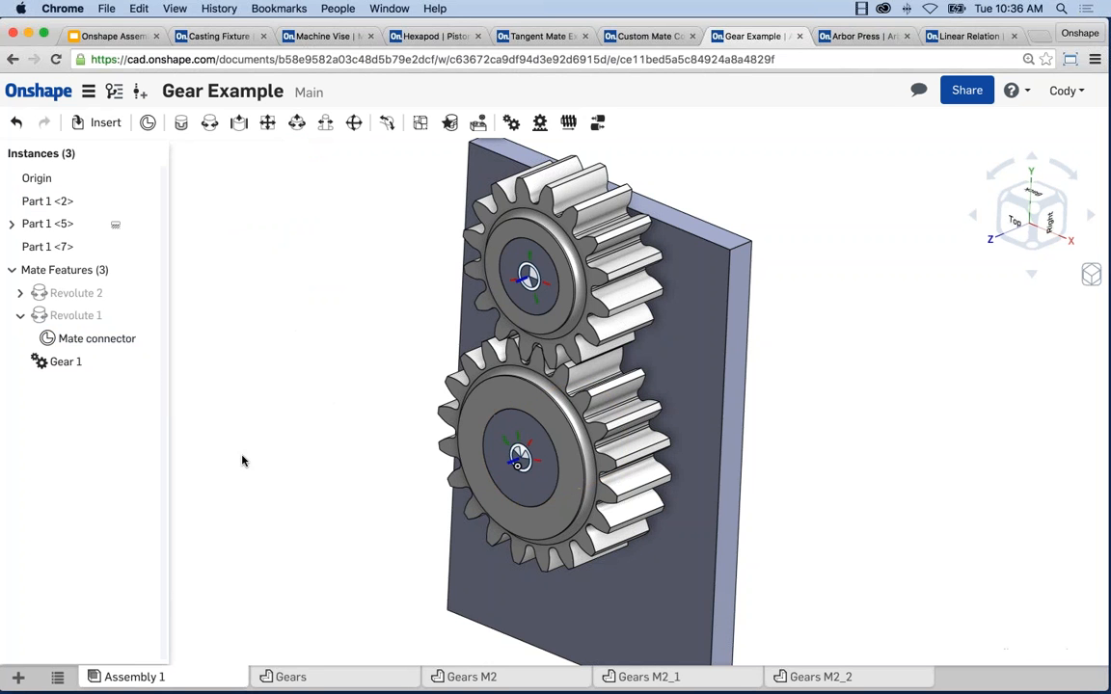
- Review the mates, ratio and direction settings of the Gear 1 relation without changing them
{"action": "right_click", "coordinate": [78, 364]}
{"action": "left_click", "coordinate": [96, 390]}
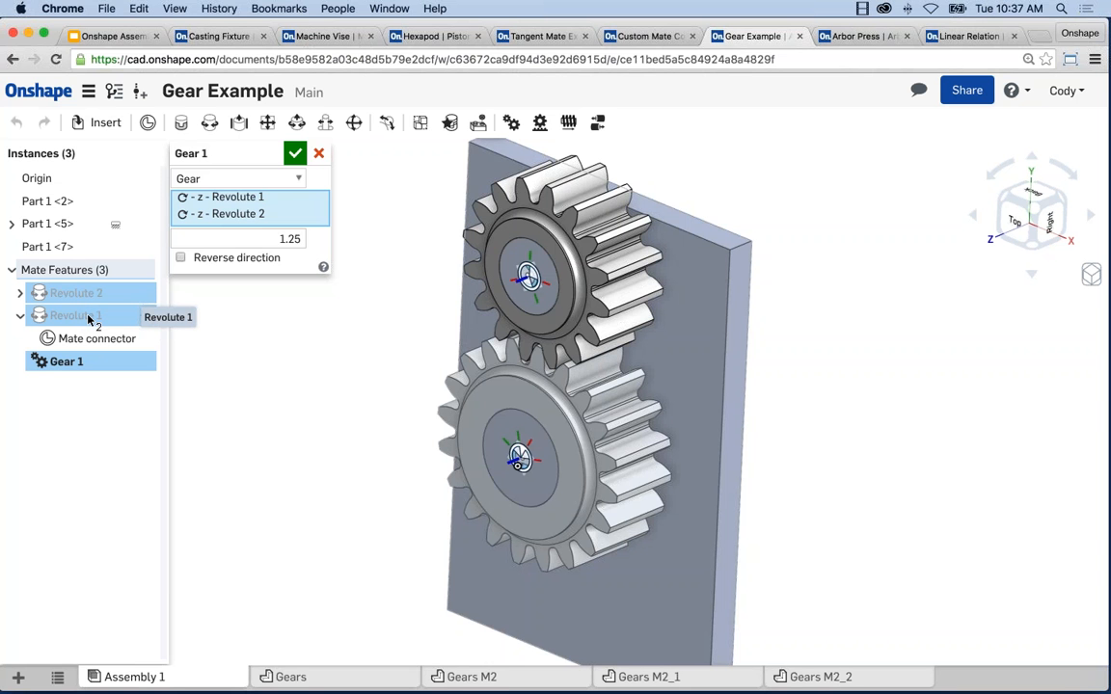
{"action": "left_click", "coordinate": [295, 154]}
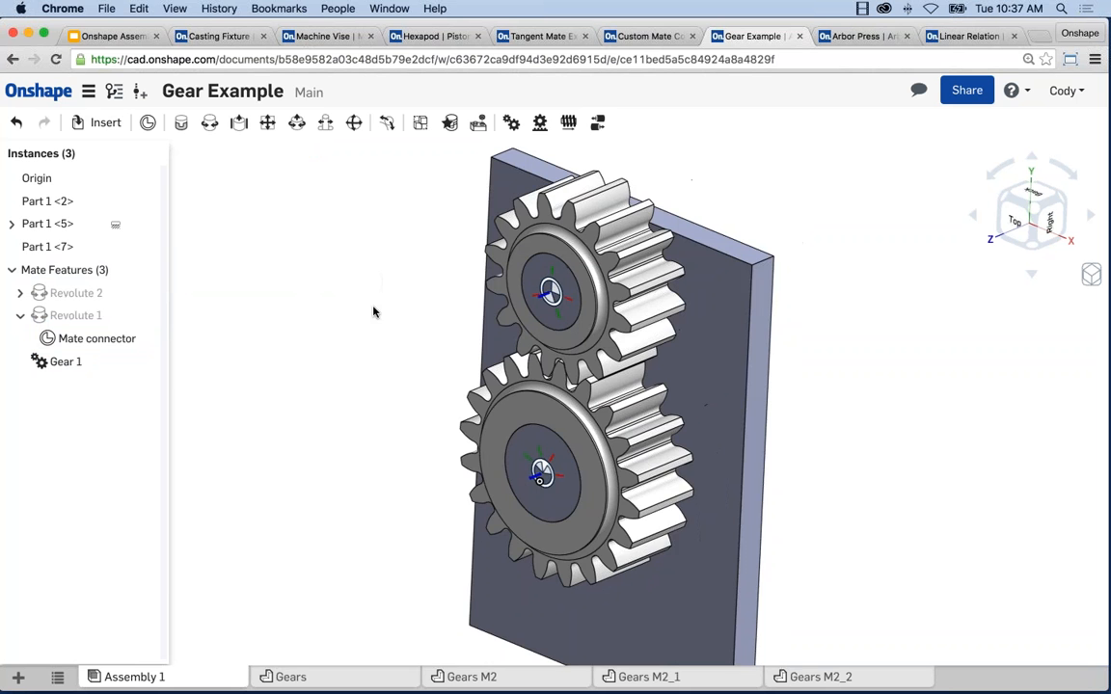
- Switch to the Machine Vise document and move the shaft by its handle hub to try the free motion of the jaw
{"action": "left_click", "coordinate": [325, 36]}
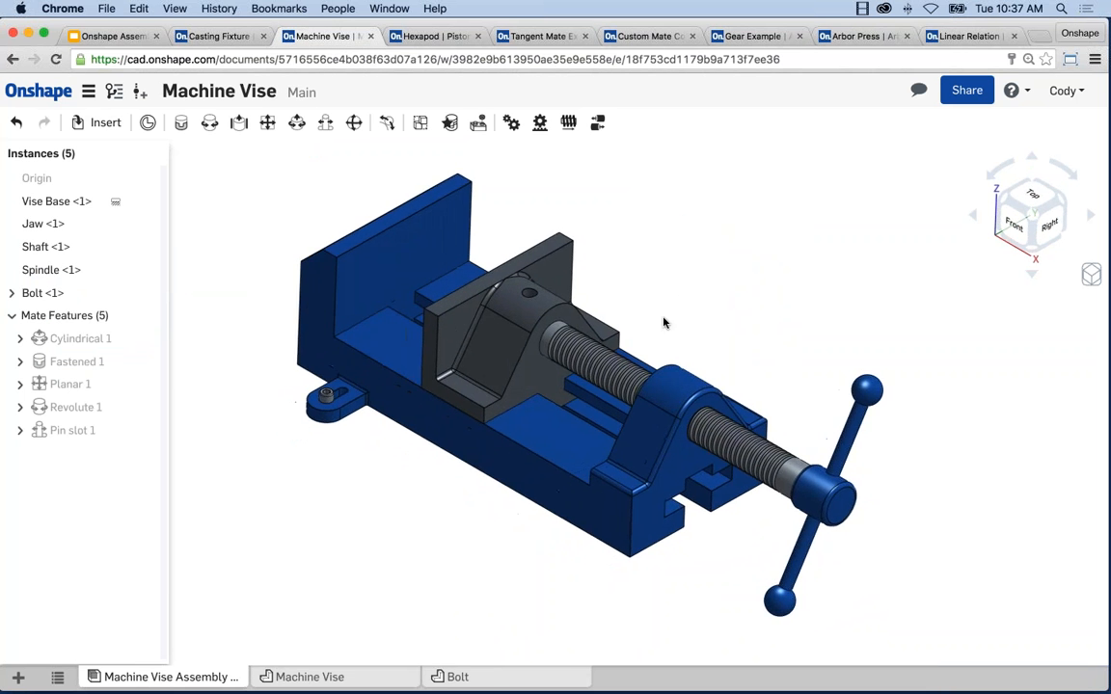
{"action": "scroll", "coordinate": [679, 313], "scroll_direction": "up", "scroll_amount": 4}
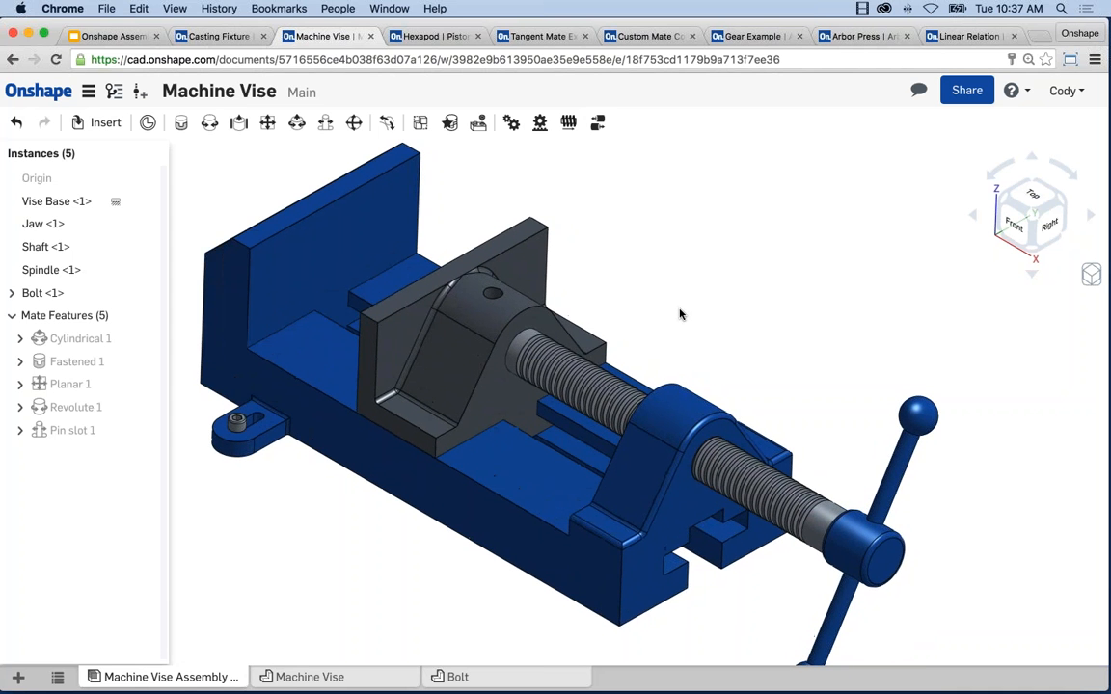
{"action": "scroll", "coordinate": [967, 518], "scroll_direction": "down", "scroll_amount": 2}
{"action": "middle_click_drag", "start_coordinate": [937, 535], "coordinate": [898, 492]}
{"action": "left_click_drag", "start_coordinate": [895, 531], "coordinate": [841, 541]}
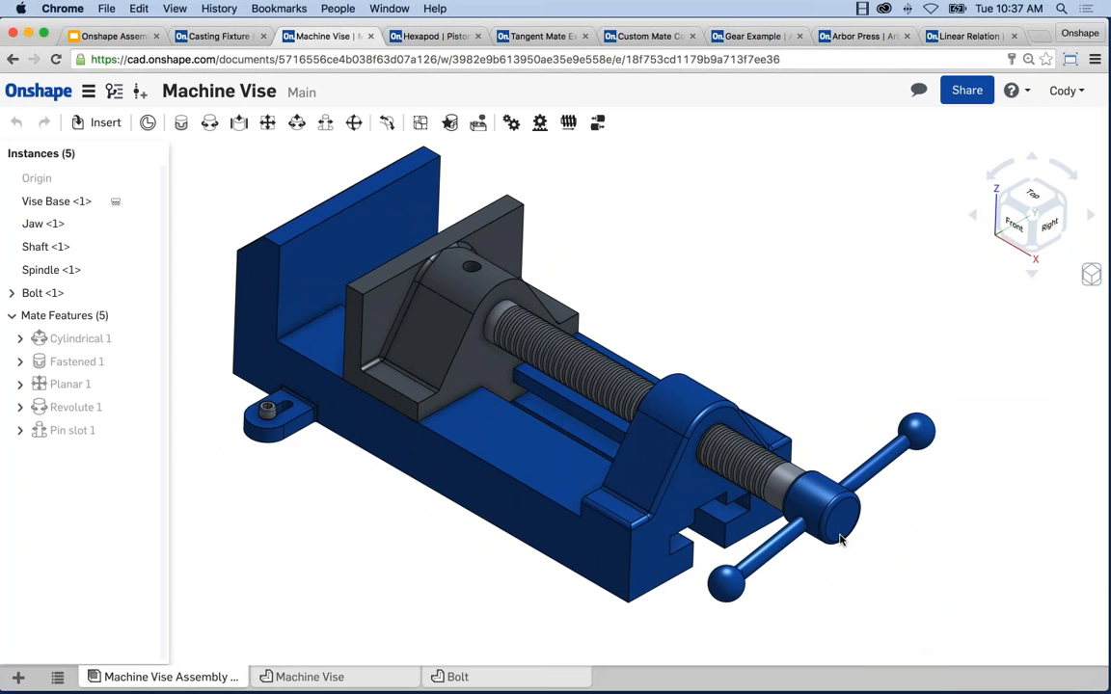
{"action": "left_click_drag", "start_coordinate": [841, 540], "coordinate": [840, 540]}
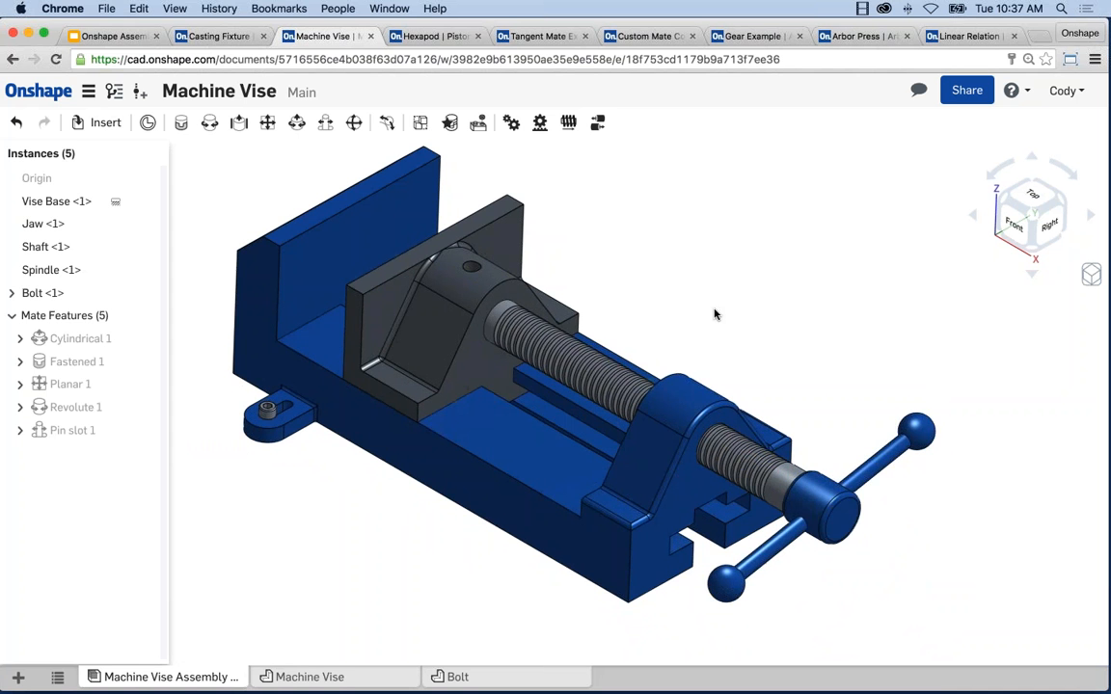
{"action": "middle_click_drag", "start_coordinate": [733, 321], "coordinate": [753, 332]}
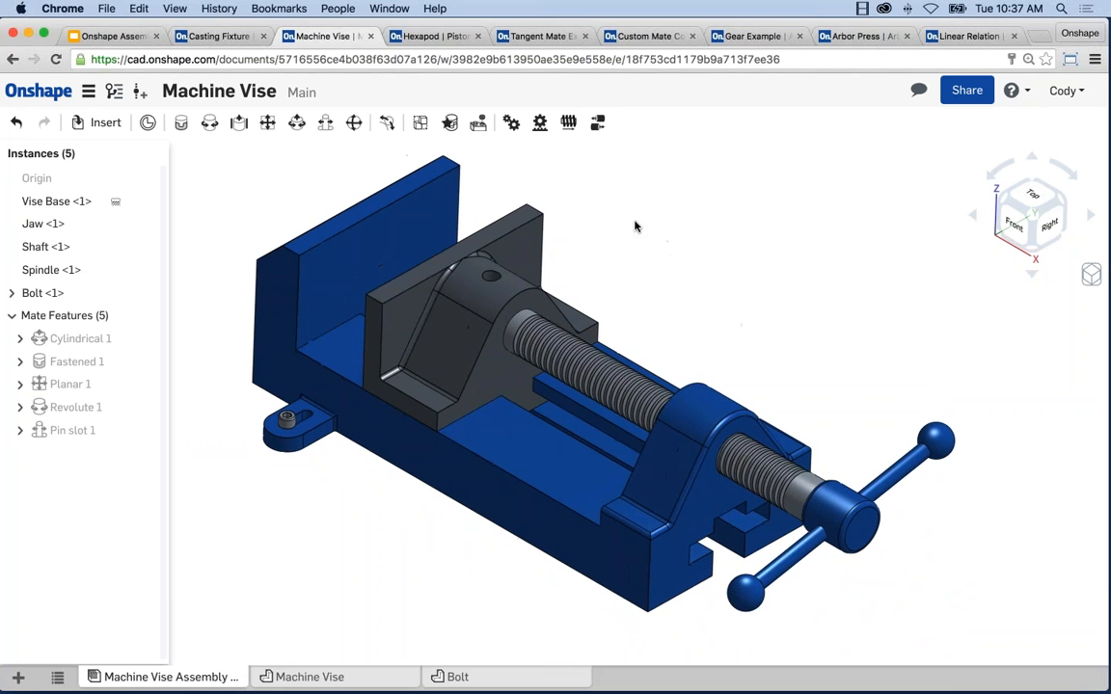
- Add a screw relation to the Cylindrical 1 mate with a travel of 0.5 in per revolution
{"action": "left_click", "coordinate": [569, 122]}
{"action": "middle_click_drag", "start_coordinate": [609, 225], "coordinate": [657, 240]}
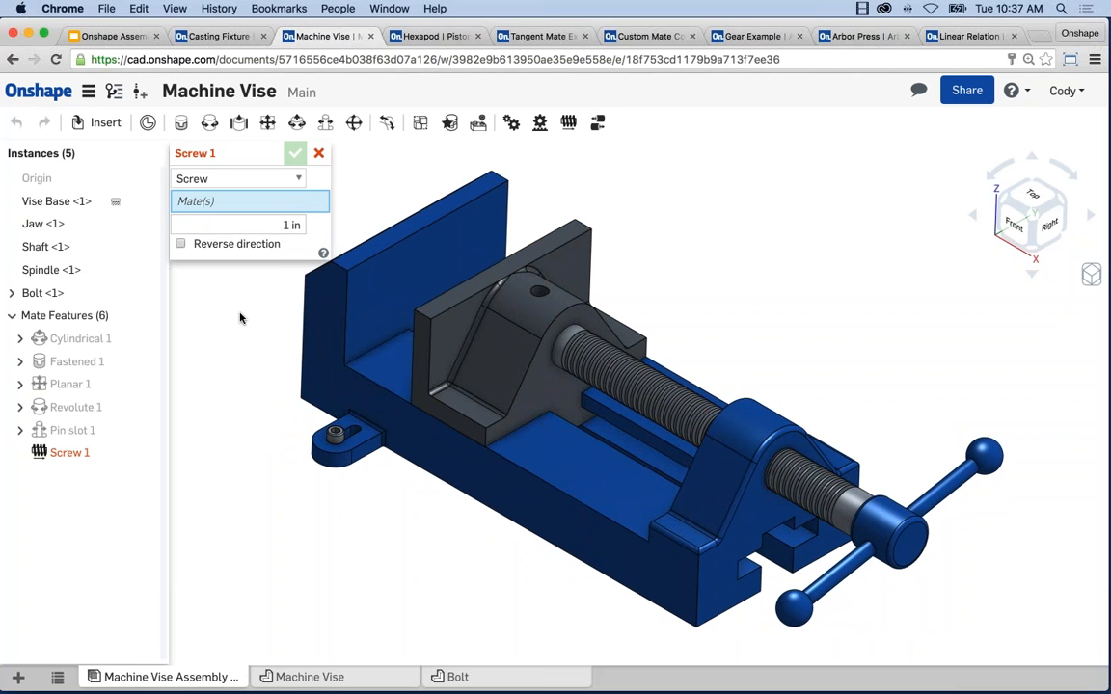
{"action": "left_click", "coordinate": [77, 345]}
{"action": "left_click", "coordinate": [77, 345]}
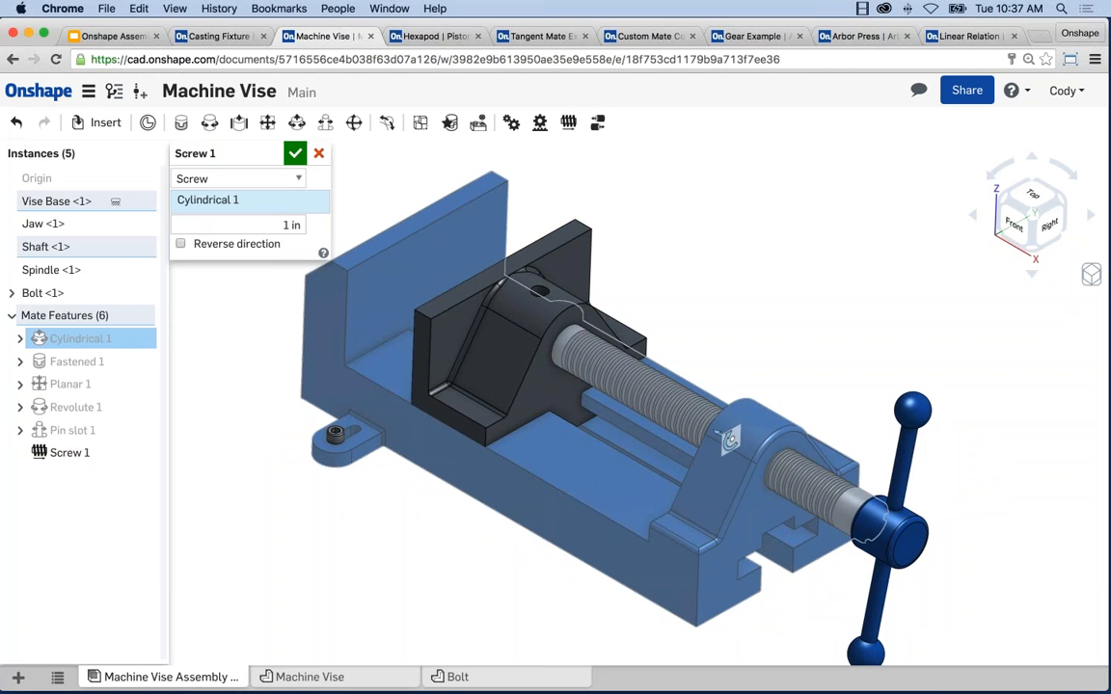
{"action": "left_click", "coordinate": [266, 225]}
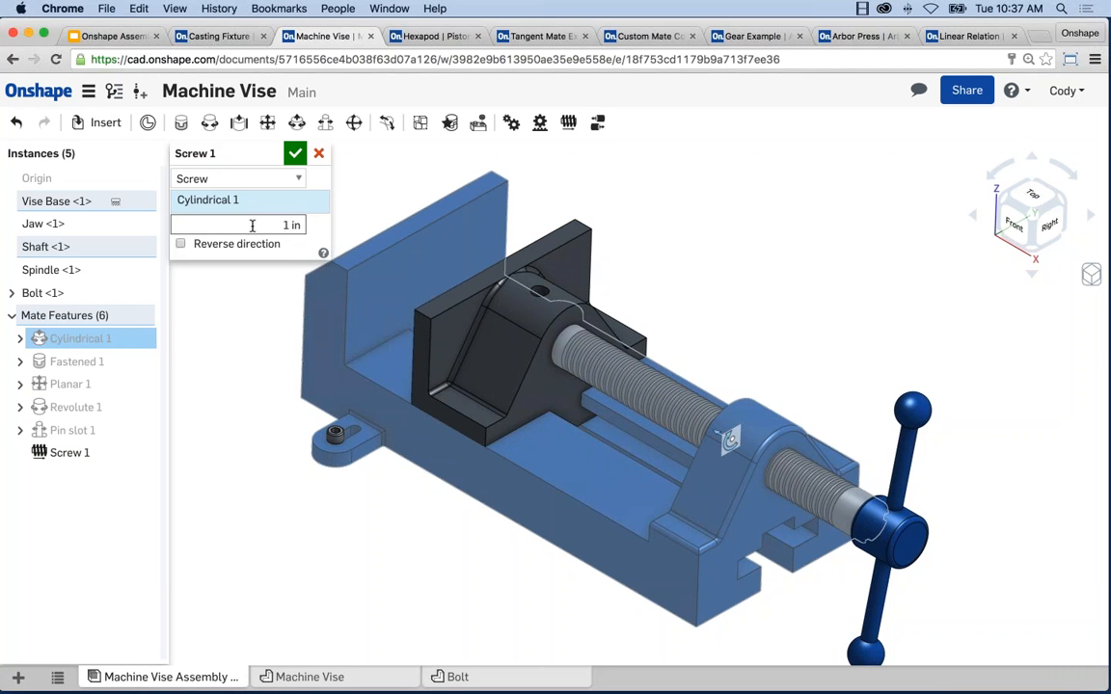
{"action": "left_click", "coordinate": [268, 224]}
{"action": "key", "text": "super+a"}
{"action": "type", "text": ".5"}
{"action": "key", "text": "Return"}
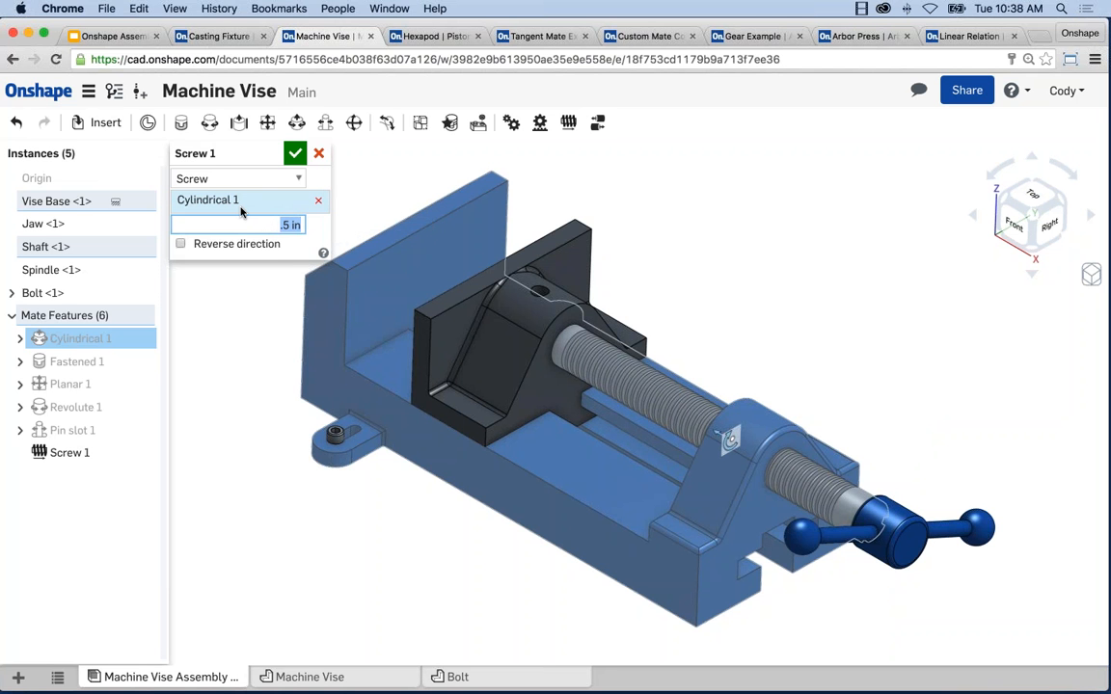
{"action": "left_click", "coordinate": [295, 154]}
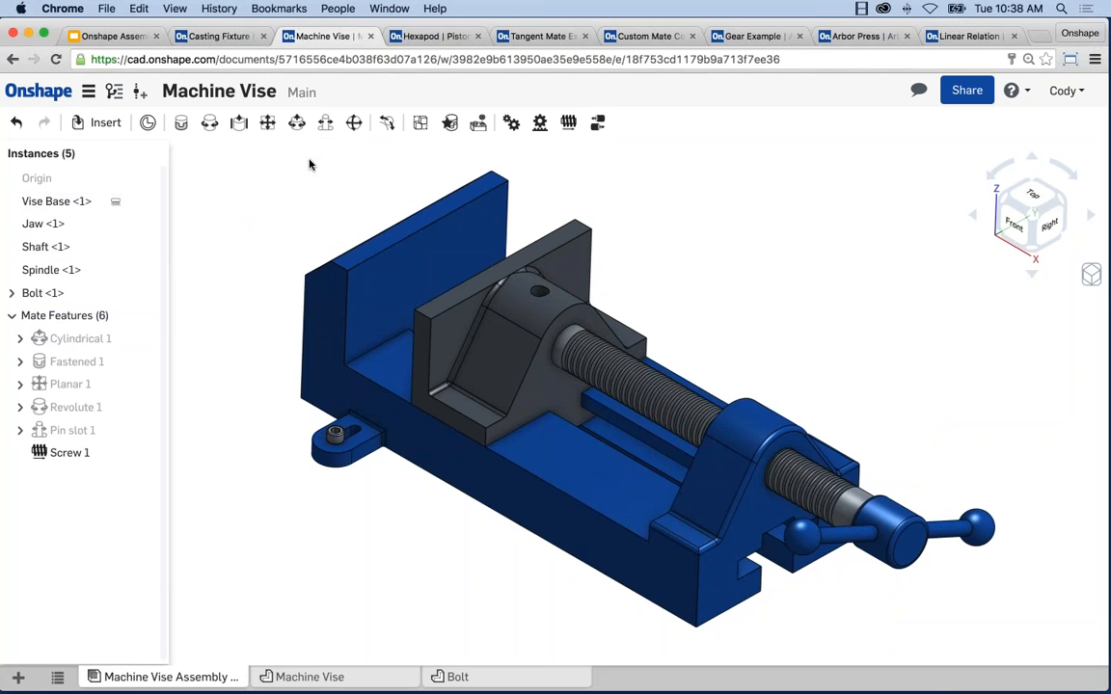
- Turn the vise handle to back the jaw away from the fixed plate and check the screw motion
{"action": "left_click_drag", "start_coordinate": [908, 547], "coordinate": [947, 515]}
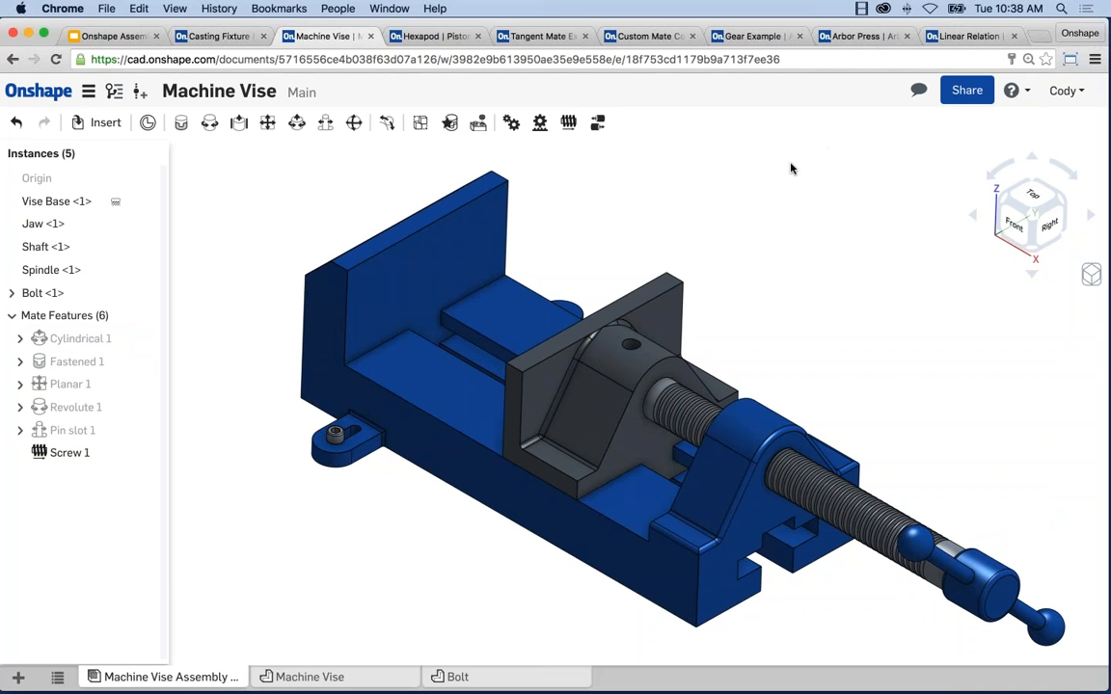
{"action": "middle_click_drag", "start_coordinate": [760, 213], "coordinate": [728, 195]}
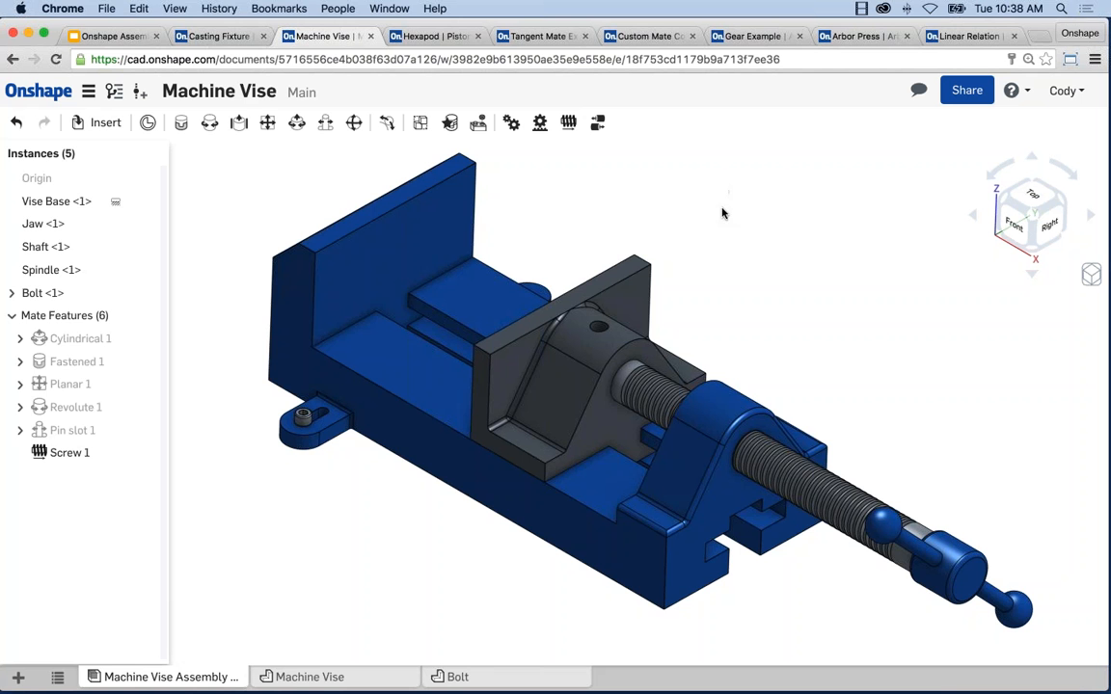
{"action": "middle_click_drag", "start_coordinate": [740, 268], "coordinate": [749, 258]}
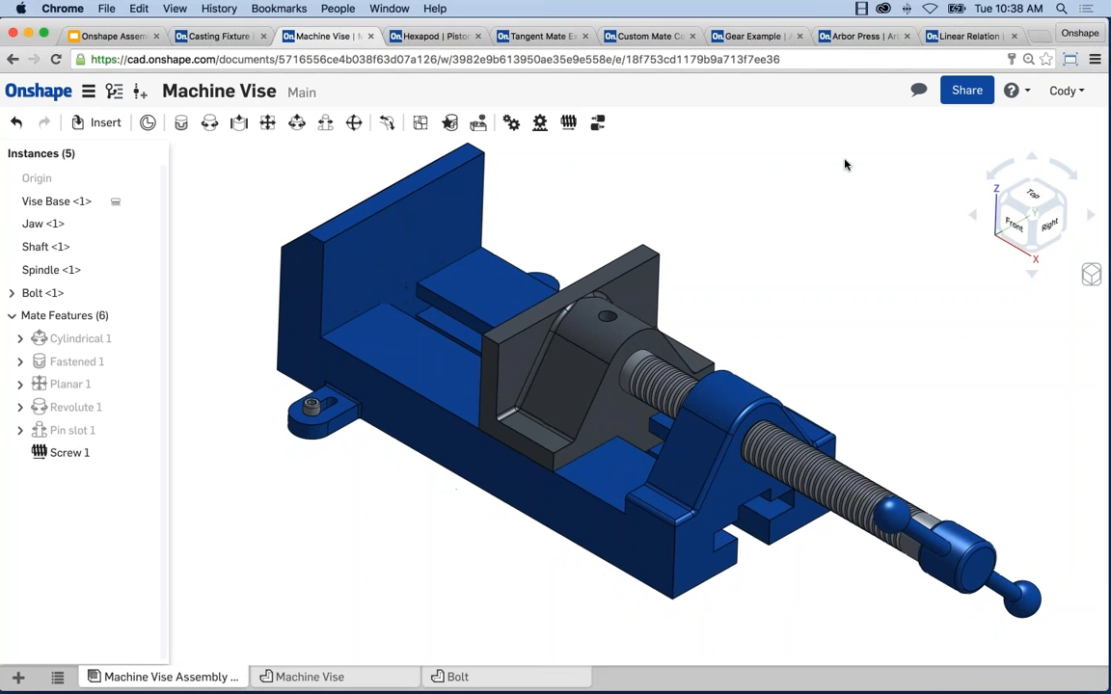
- In the Arbor Press document, delete the Rack and pinion 1 relation and move the rack and the handle independently
{"action": "left_click", "coordinate": [865, 36]}
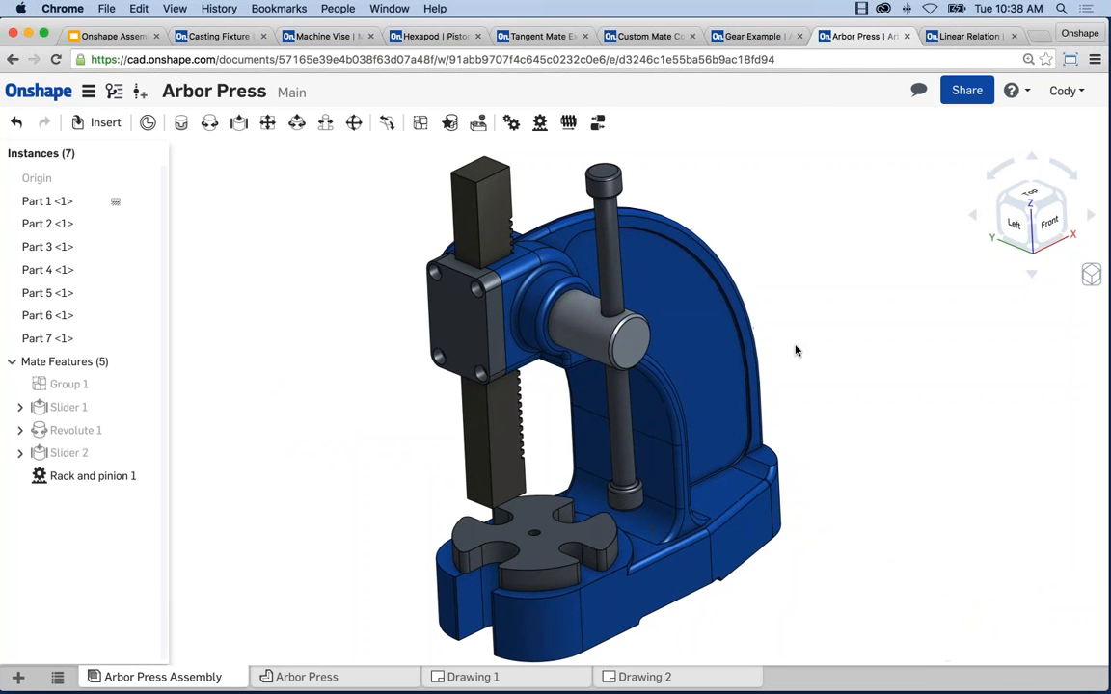
{"action": "right_click", "coordinate": [113, 476]}
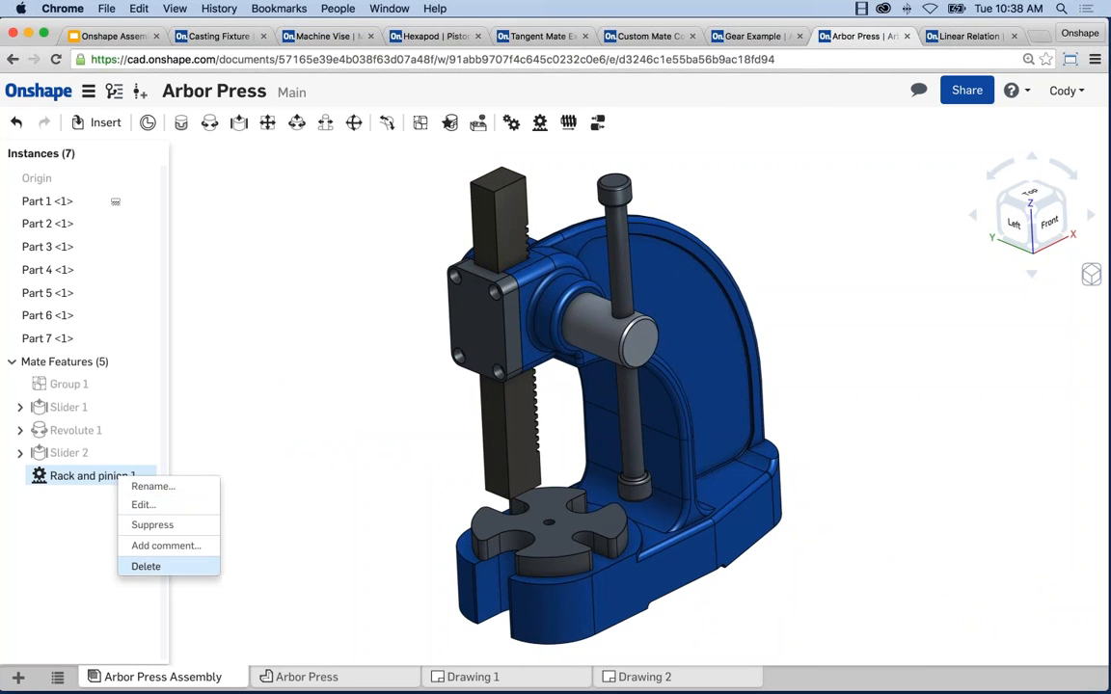
{"action": "left_click", "coordinate": [141, 568]}
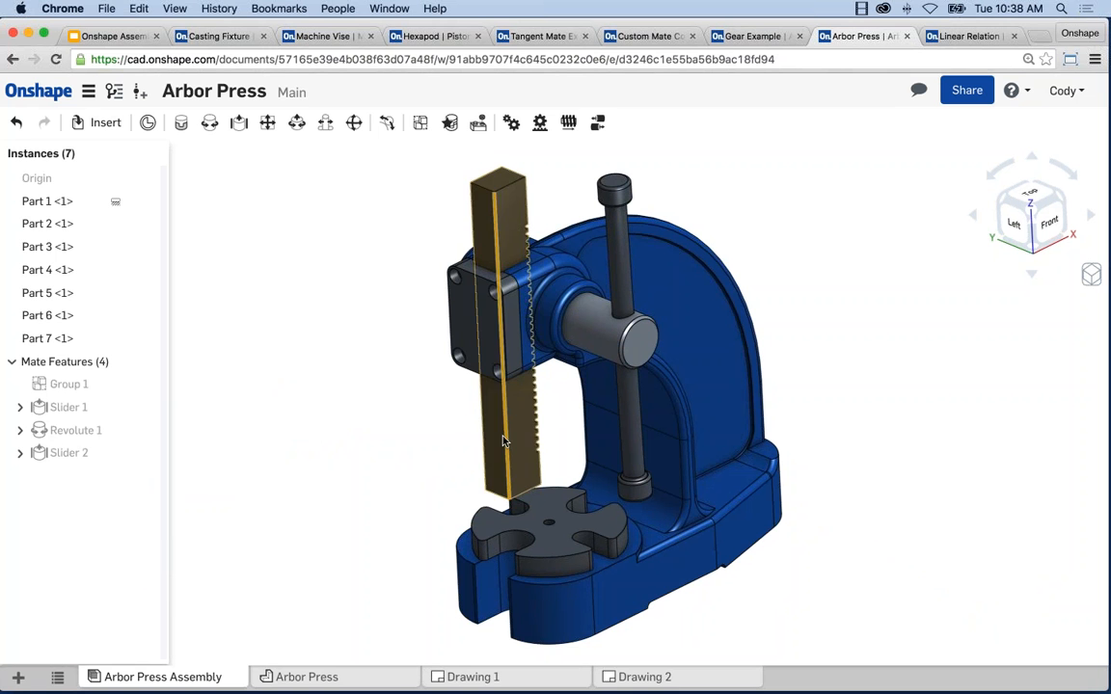
{"action": "mouse_move", "coordinate": [502, 420]}
{"action": "left_mouse_down"}
{"action": "mouse_move", "coordinate": [501, 388]}
{"action": "mouse_move", "coordinate": [501, 432]}
{"action": "mouse_move", "coordinate": [502, 409]}
{"action": "left_mouse_up"}
{"action": "left_click_drag", "start_coordinate": [624, 364], "coordinate": [627, 318]}
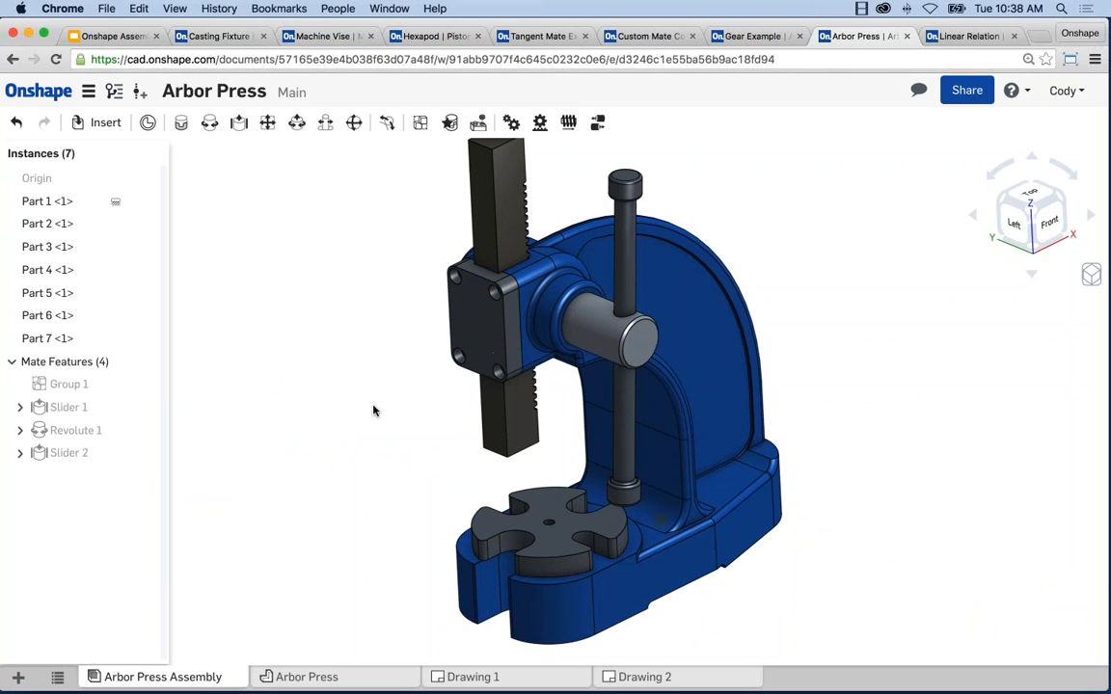
- Undo the independent moves of the rack and the handle on the arbor press
{"action": "key", "text": "ctrl+z"}
{"action": "key", "text": "super+z"}
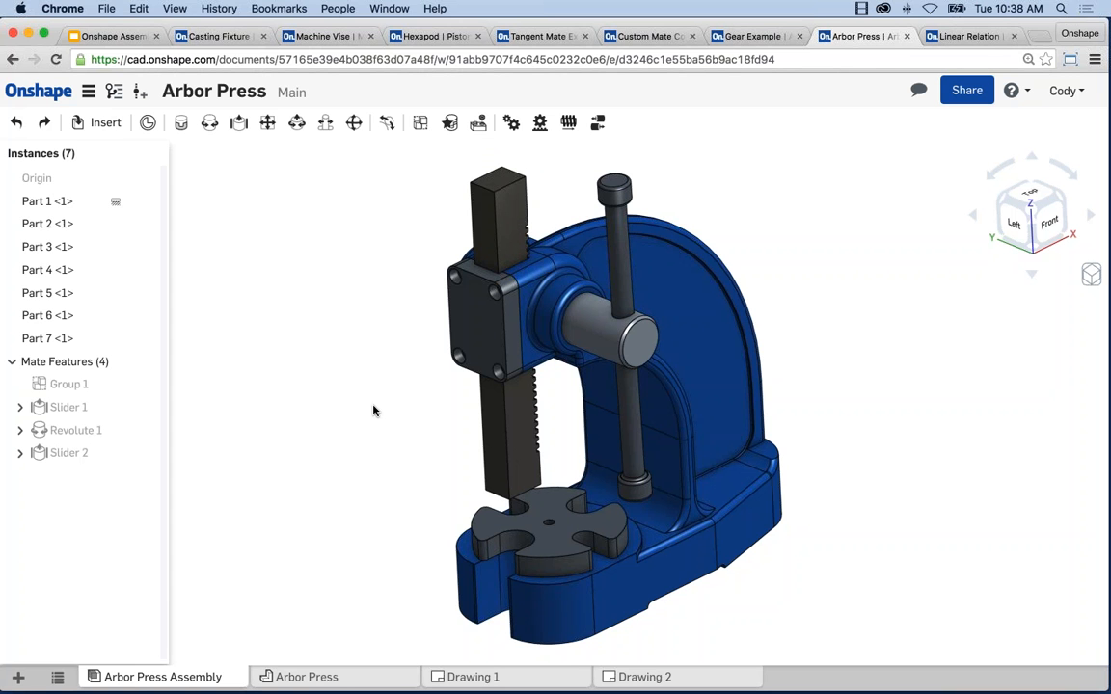
{"action": "middle_click_drag", "start_coordinate": [373, 405], "coordinate": [375, 400]}
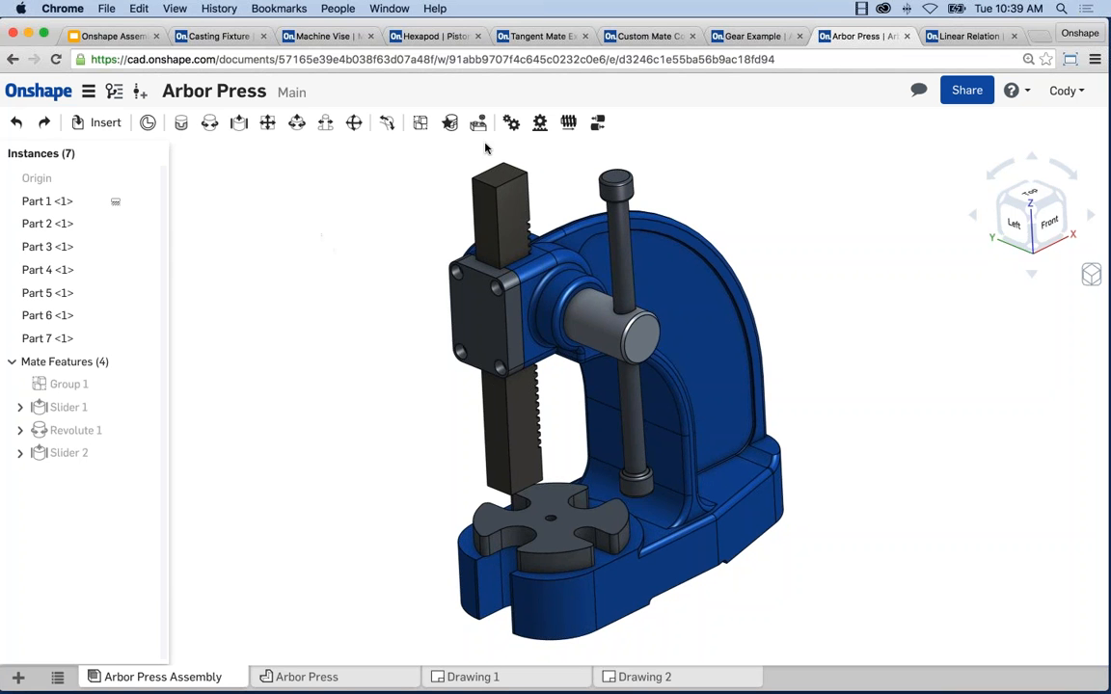
- Add a rack and pinion relation between Slider 1 and Revolute 1 at 2.25 in, and turn the handle to check it
{"action": "left_click", "coordinate": [540, 124]}
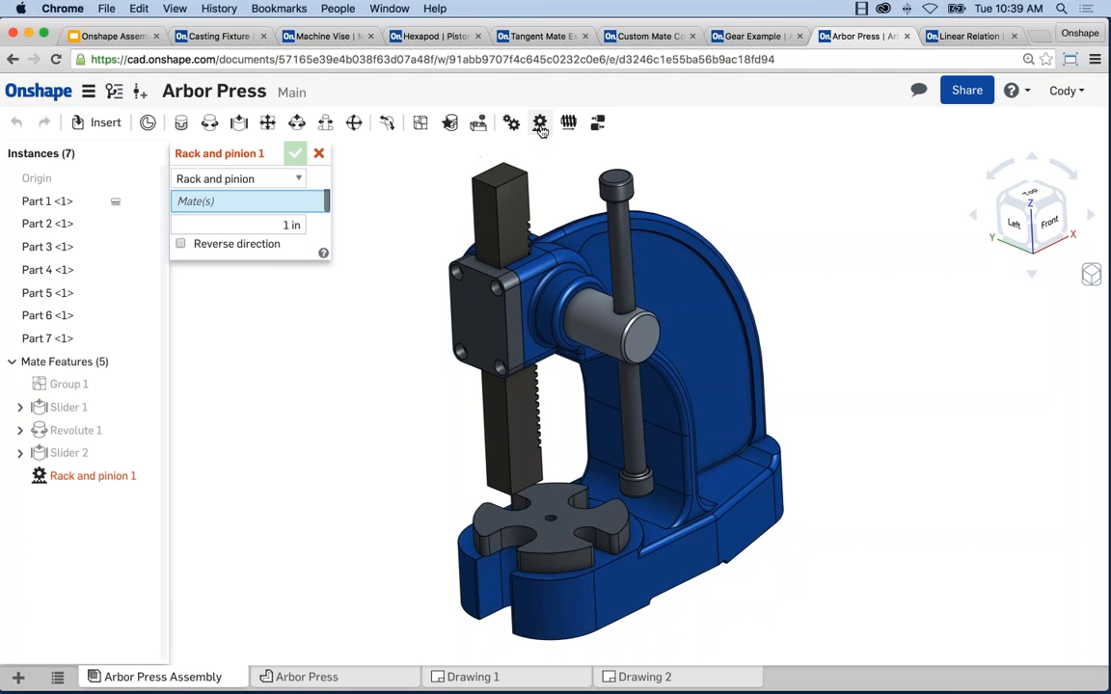
{"action": "left_click", "coordinate": [83, 412]}
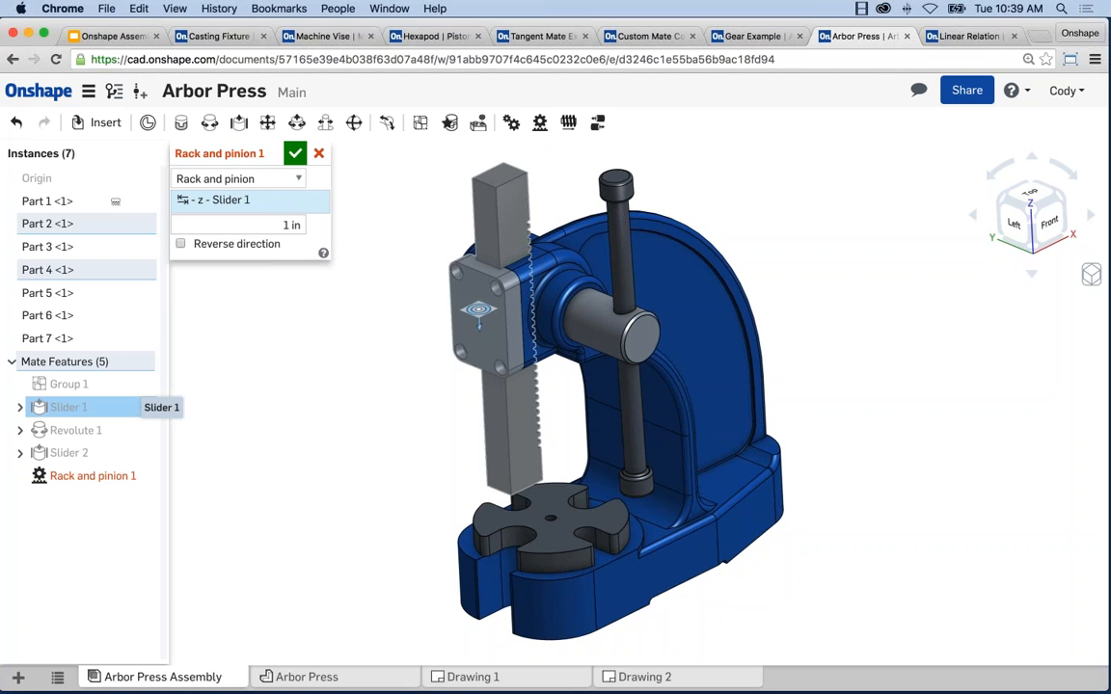
{"action": "left_click", "coordinate": [82, 431]}
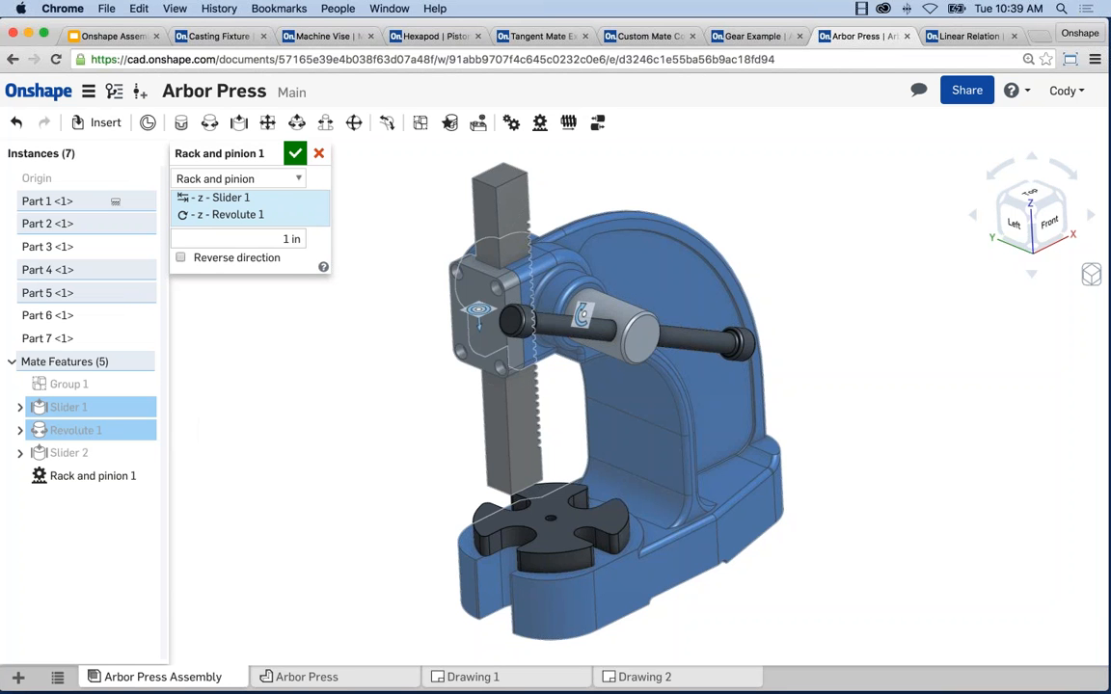
{"action": "left_click", "coordinate": [266, 240]}
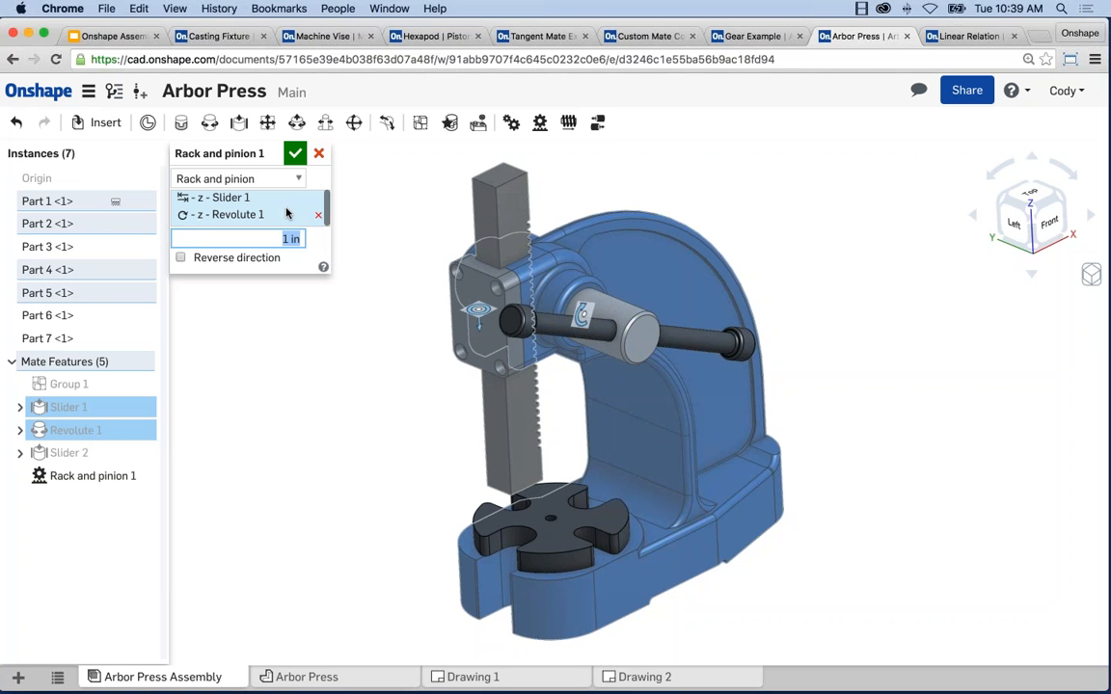
{"action": "type", "text": "2.25"}
{"action": "key", "text": "Return"}
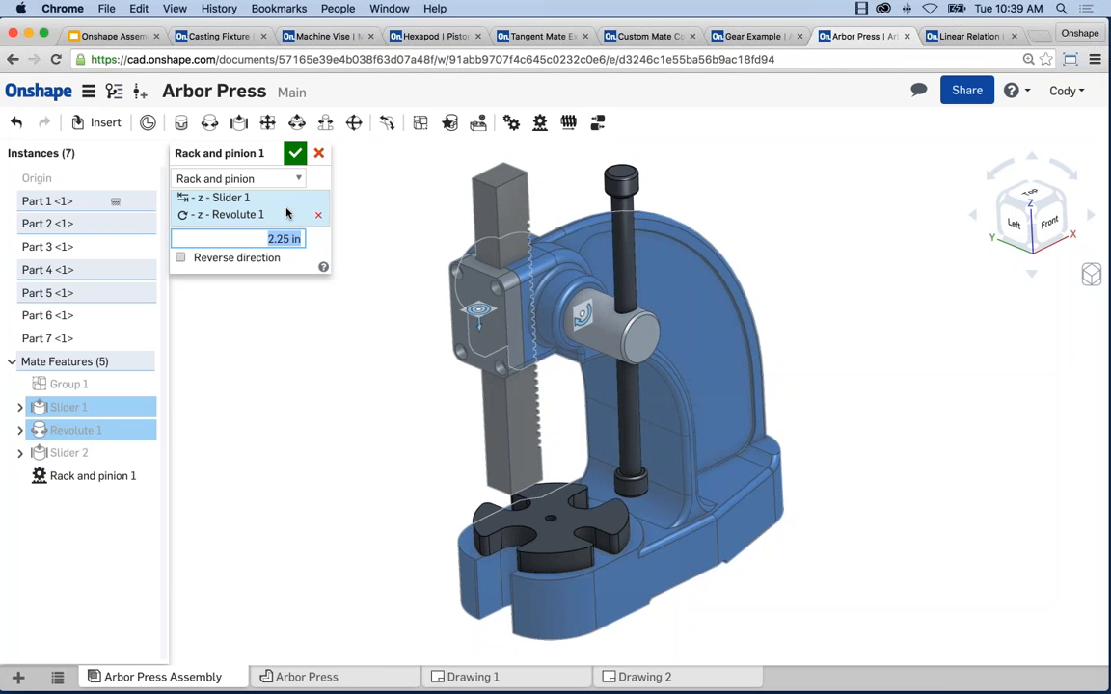
{"action": "left_click", "coordinate": [294, 153]}
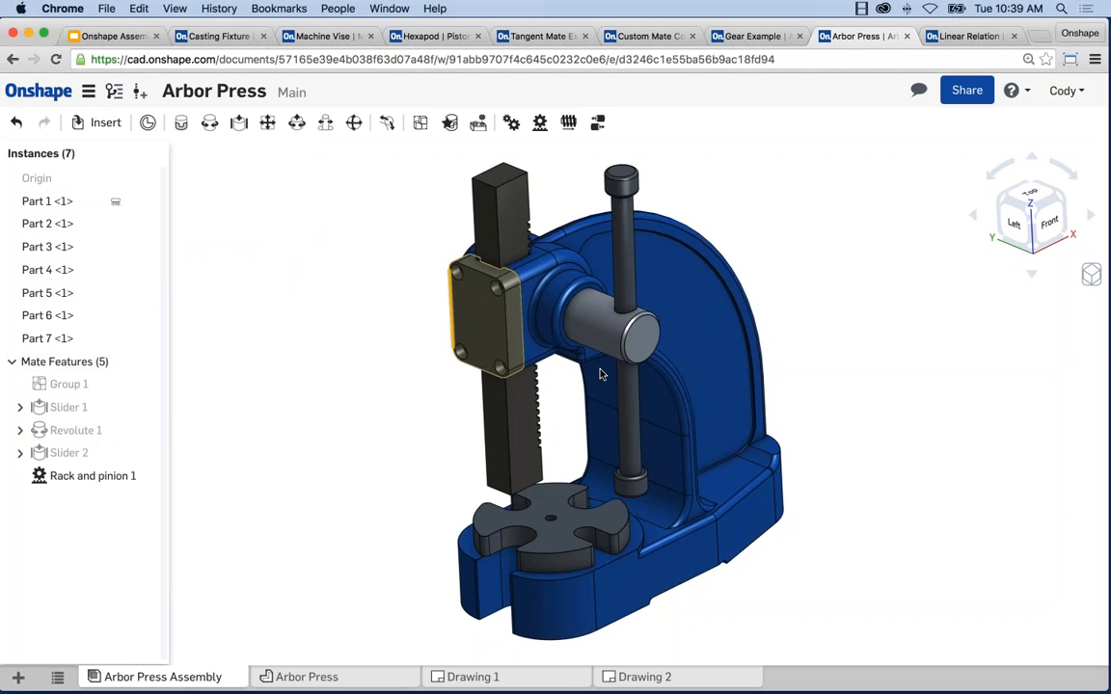
{"action": "left_click_drag", "start_coordinate": [583, 307], "coordinate": [372, 453]}
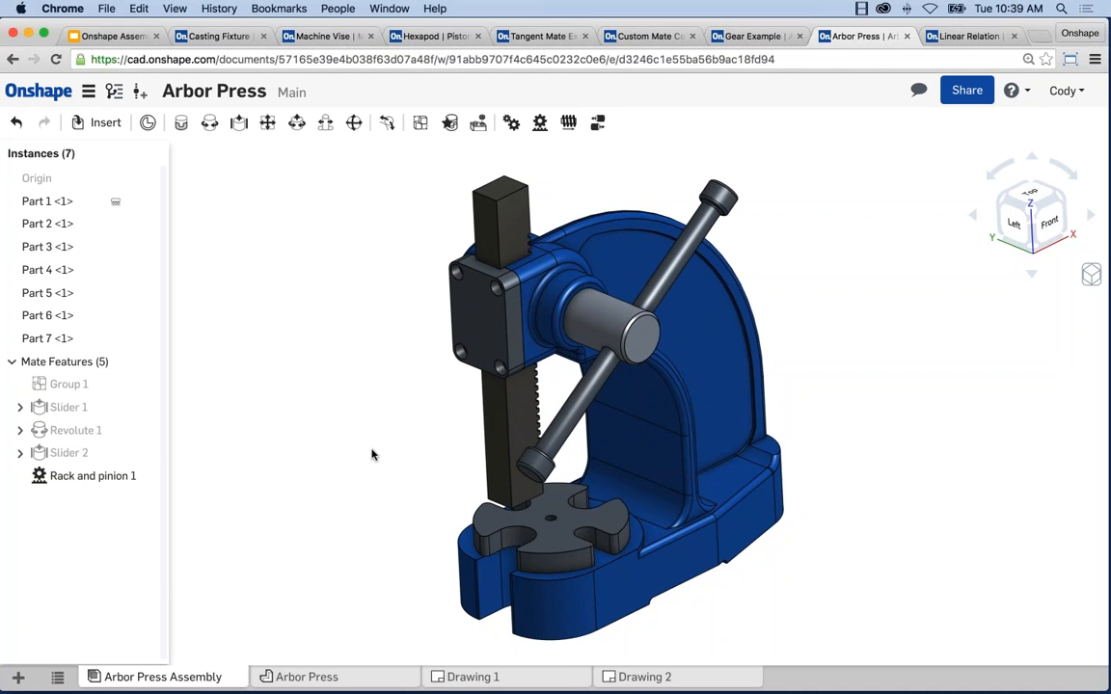
- Reverse the direction of the Rack and pinion 1 relation and turn the handle to check the rack's travel
{"action": "right_click", "coordinate": [102, 479]}
{"action": "left_click", "coordinate": [208, 262]}
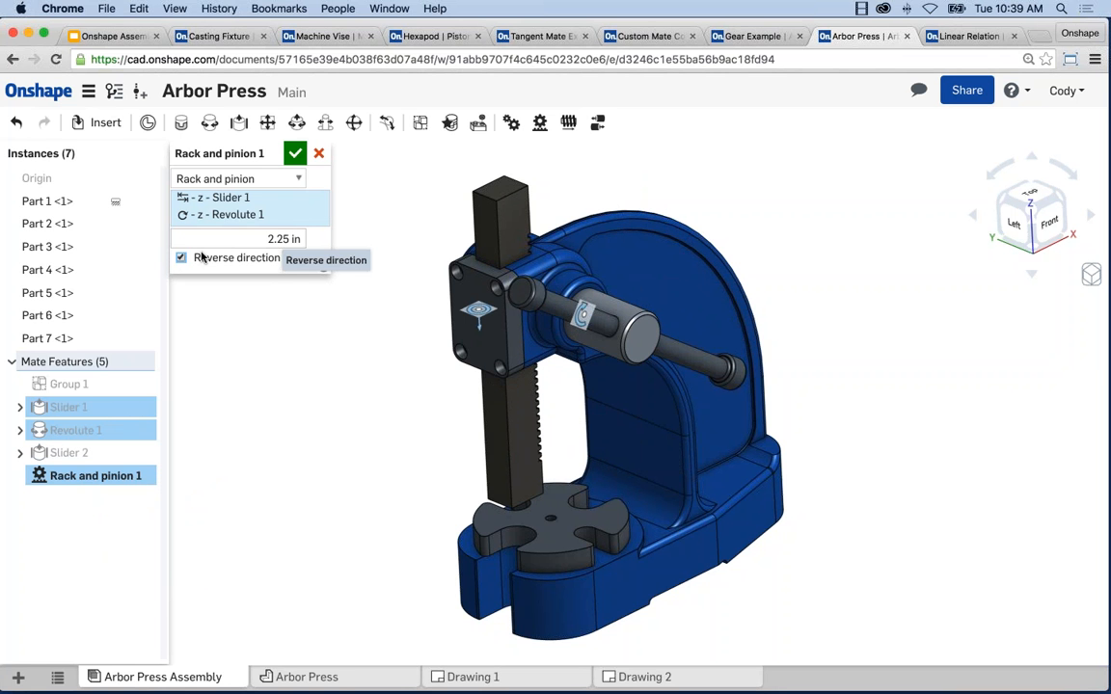
{"action": "left_click", "coordinate": [295, 153]}
{"action": "left_click_drag", "start_coordinate": [634, 330], "coordinate": [608, 339]}
{"action": "left_click_drag", "start_coordinate": [744, 338], "coordinate": [343, 292]}
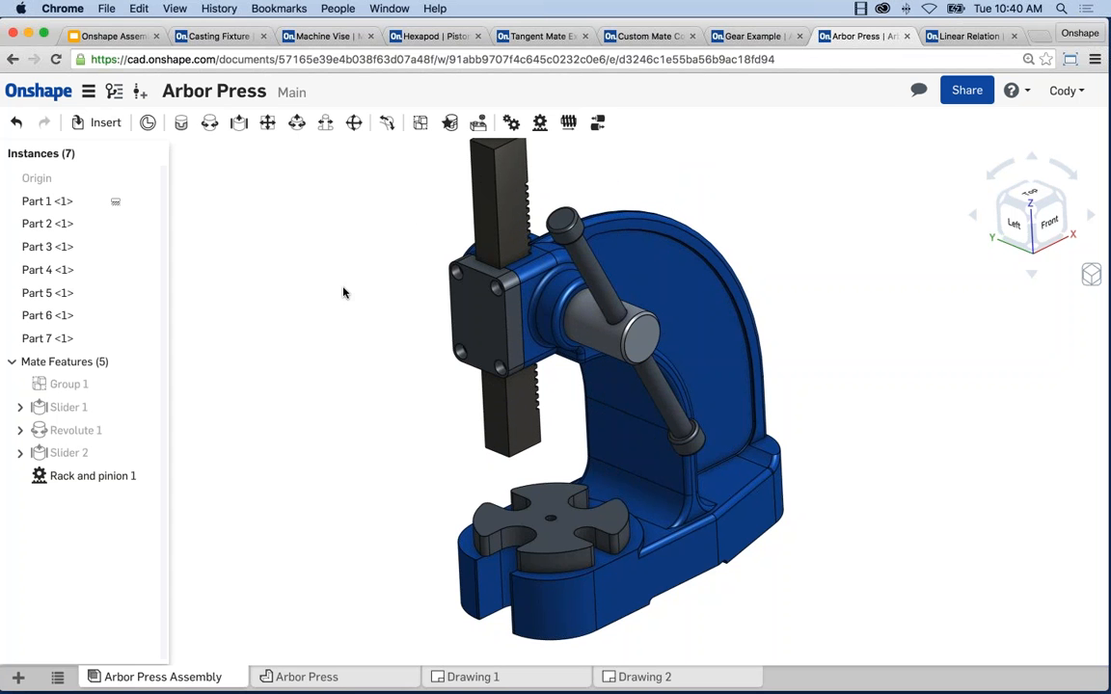
- Reopen the Rack and pinion 1 relation to review its mates, travel distance and direction setting
{"action": "middle_click_drag", "start_coordinate": [374, 366], "coordinate": [378, 376]}
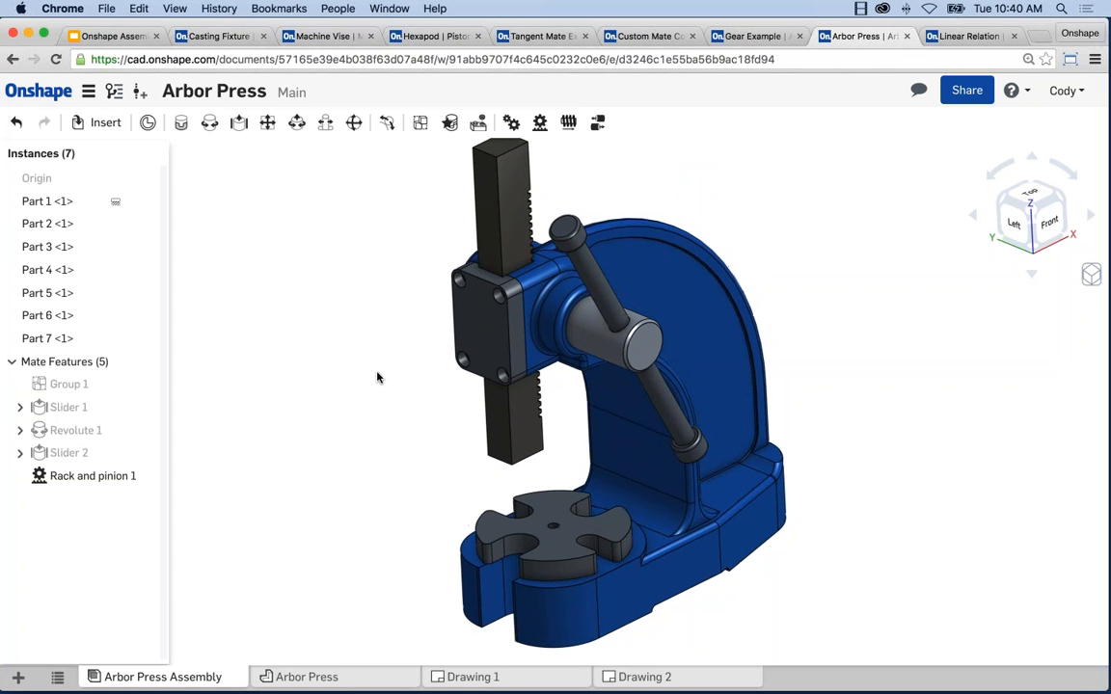
{"action": "scroll", "coordinate": [395, 381], "scroll_direction": "down", "scroll_amount": 1}
{"action": "scroll", "coordinate": [396, 384], "scroll_direction": "down", "scroll_amount": 1}
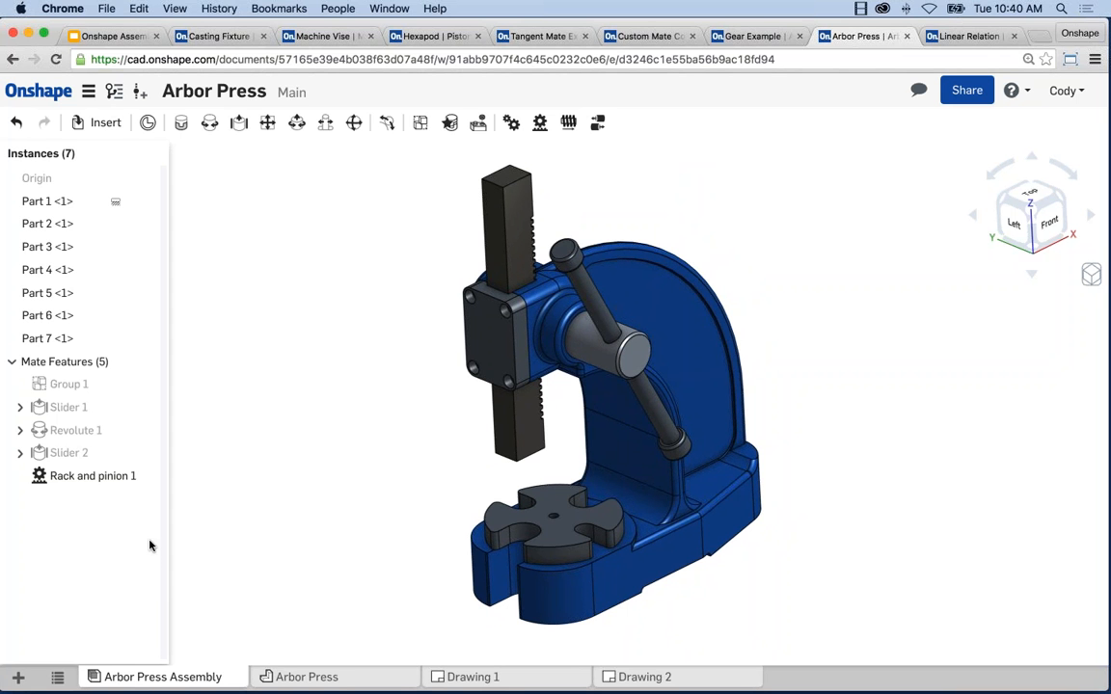
{"action": "right_click", "coordinate": [108, 474]}
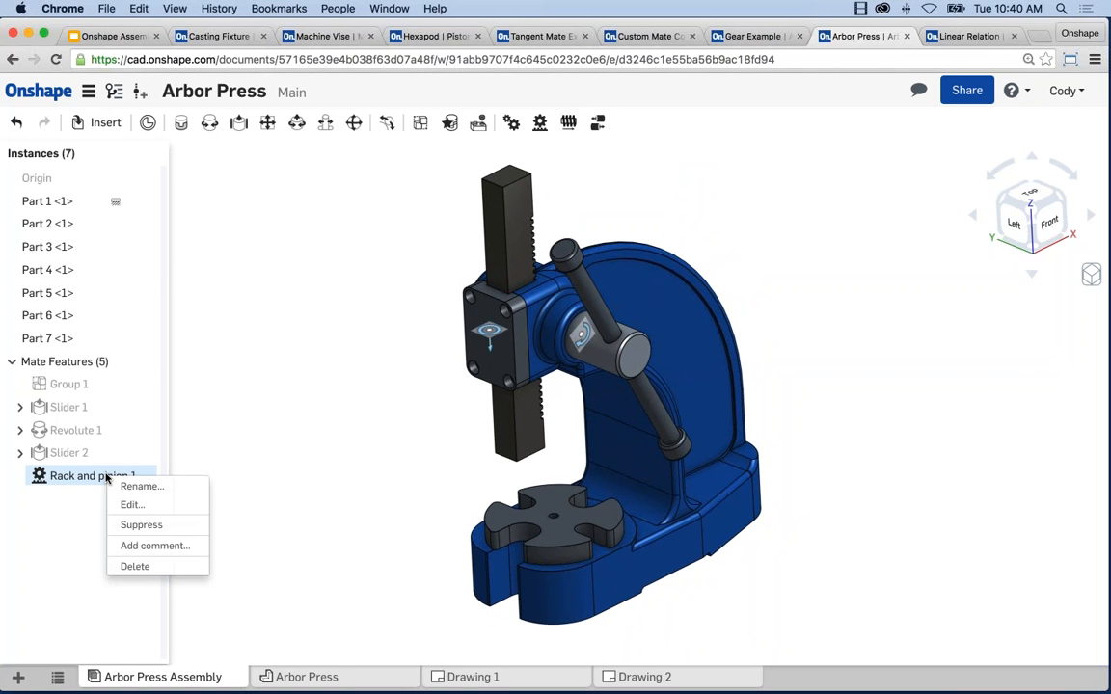
{"action": "left_click", "coordinate": [129, 503]}
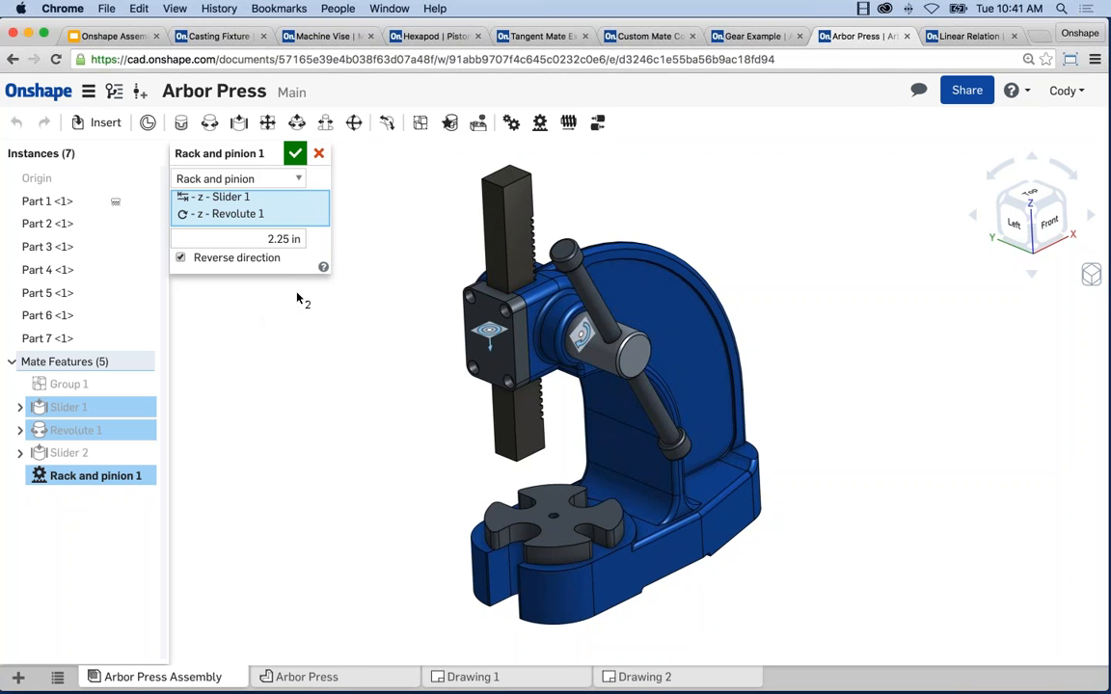
{"action": "left_click", "coordinate": [295, 153]}
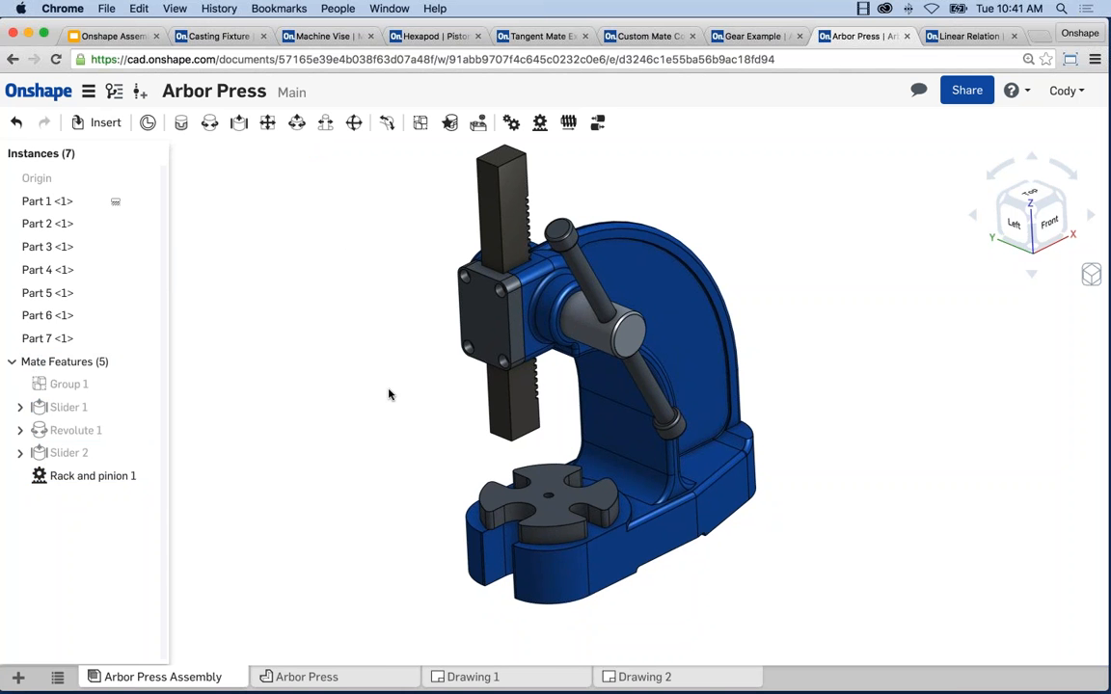
- Switch to the Linear Relation document and try moving the two vertical rail carriages independently, undoing the moves
{"action": "left_click", "coordinate": [959, 35]}
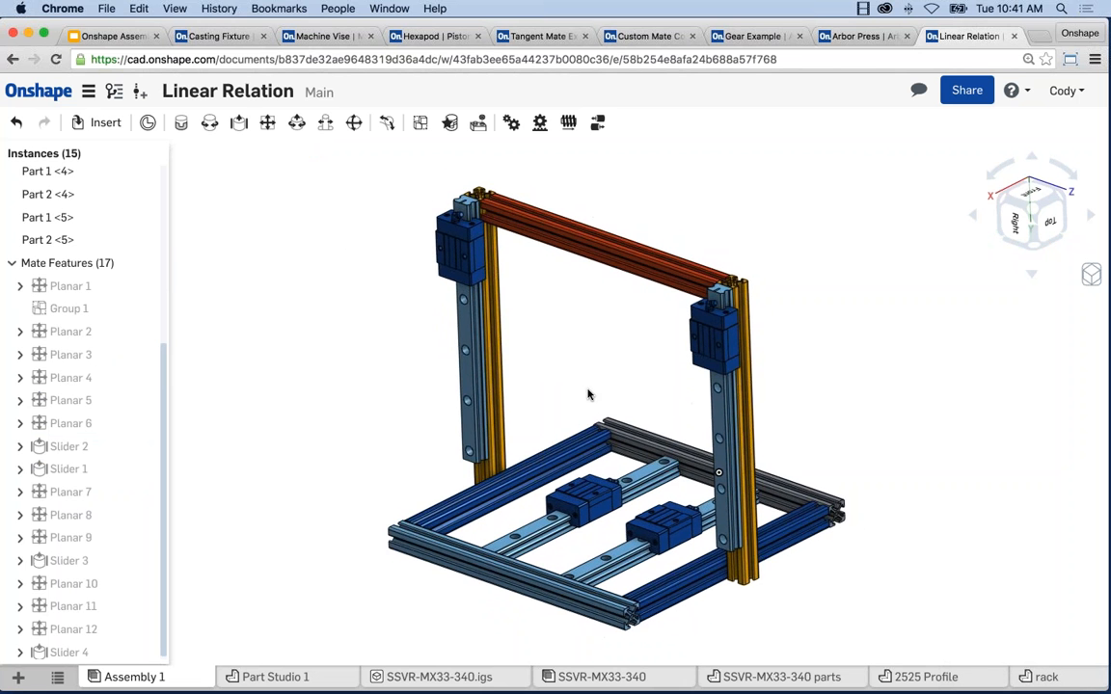
{"action": "scroll", "coordinate": [585, 398], "scroll_direction": "up", "scroll_amount": 5}
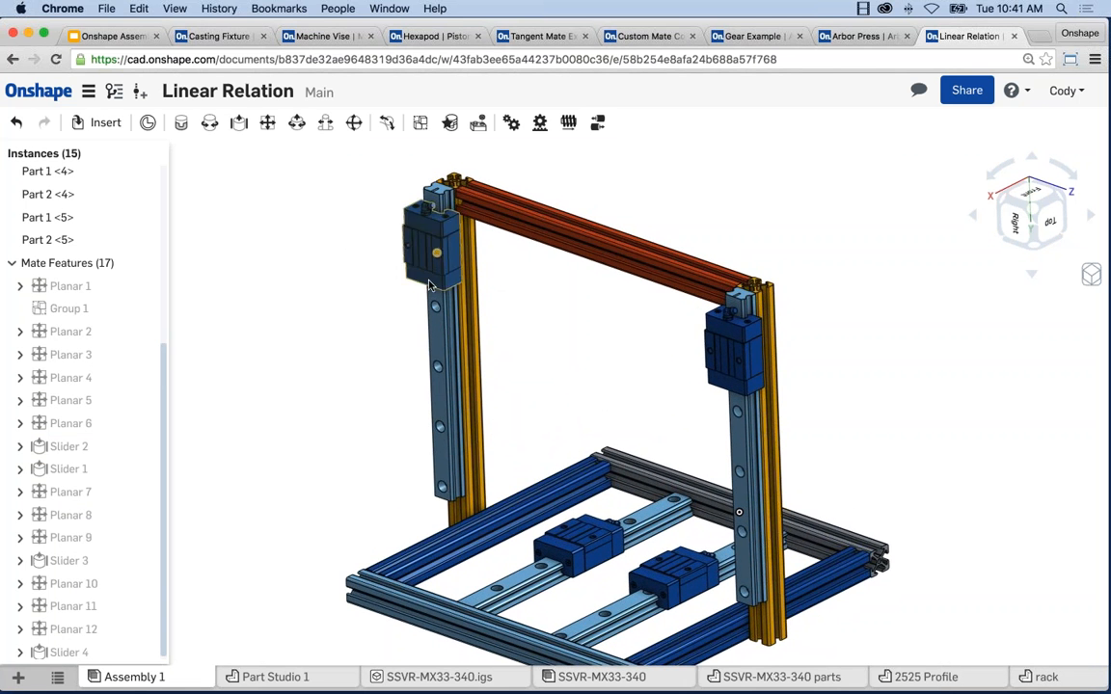
{"action": "left_click_drag", "start_coordinate": [429, 330], "coordinate": [588, 289]}
{"action": "mouse_move", "coordinate": [721, 359]}
{"action": "left_mouse_down"}
{"action": "mouse_move", "coordinate": [709, 438]}
{"action": "mouse_move", "coordinate": [717, 490]}
{"action": "mouse_move", "coordinate": [707, 352]}
{"action": "mouse_move", "coordinate": [704, 374]}
{"action": "left_mouse_up"}
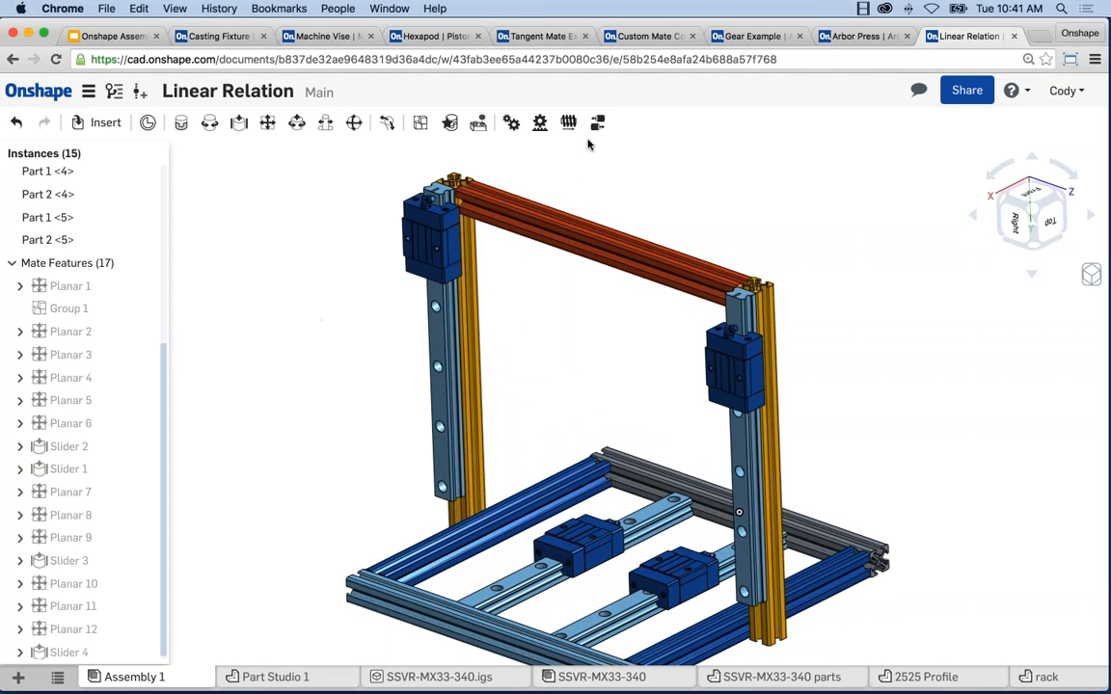
{"action": "key", "text": "super+z"}
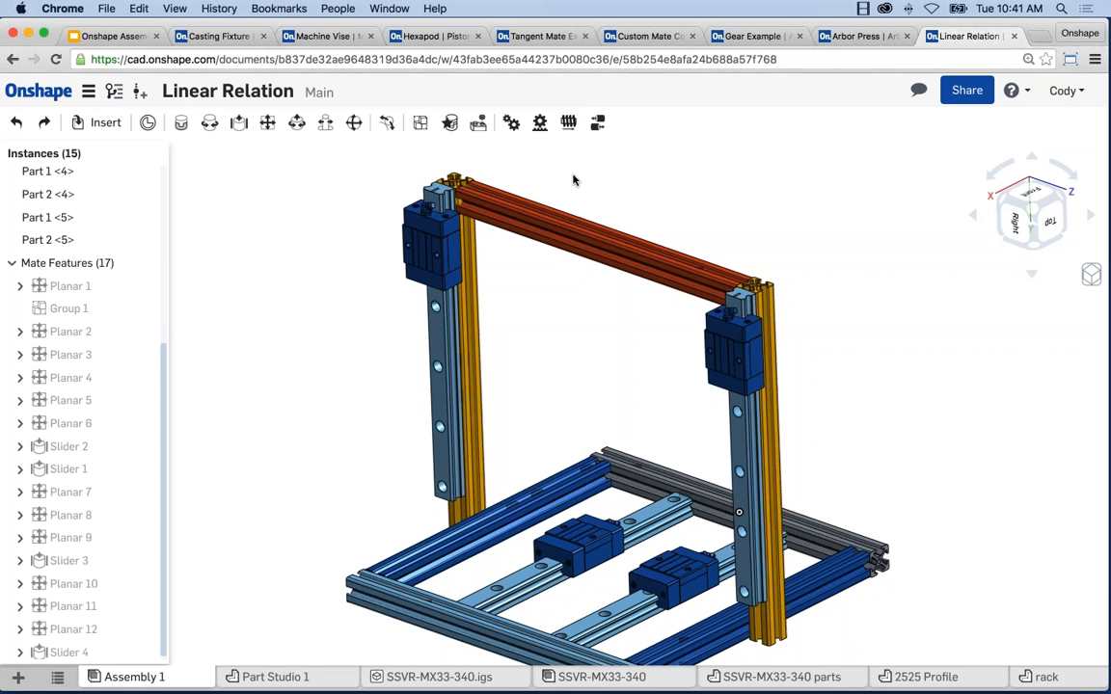
- Add a linear relation between Slider 3 and Slider 4 with a ratio of 1, and move a vertical carriage to check it
{"action": "left_click", "coordinate": [598, 123]}
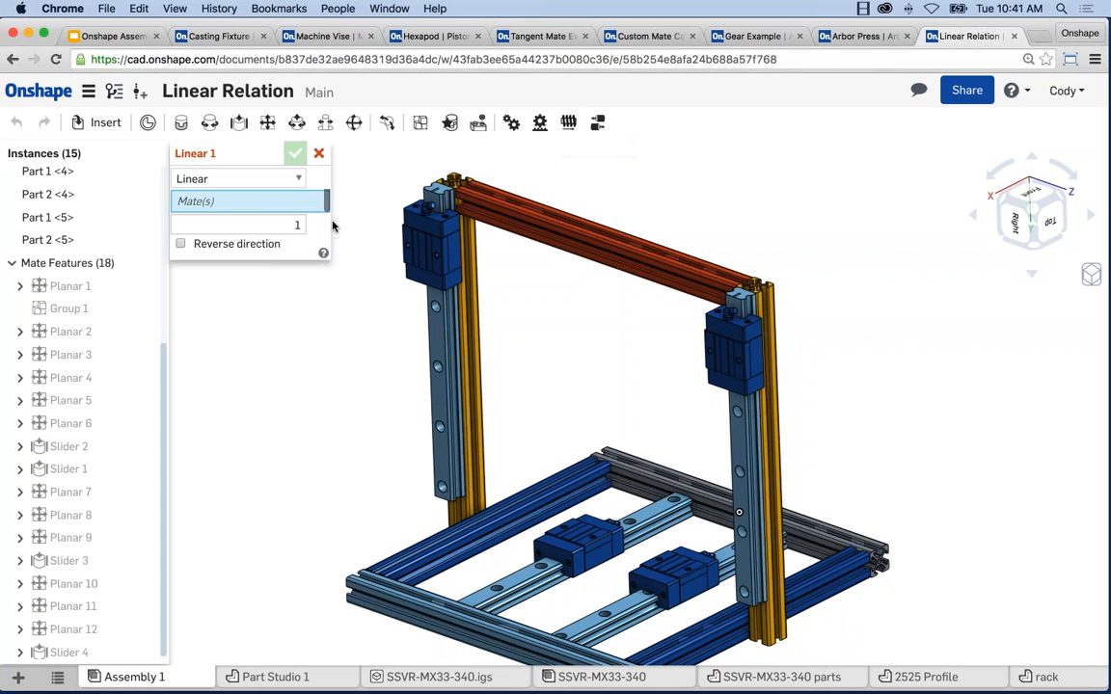
{"action": "left_click", "coordinate": [67, 560]}
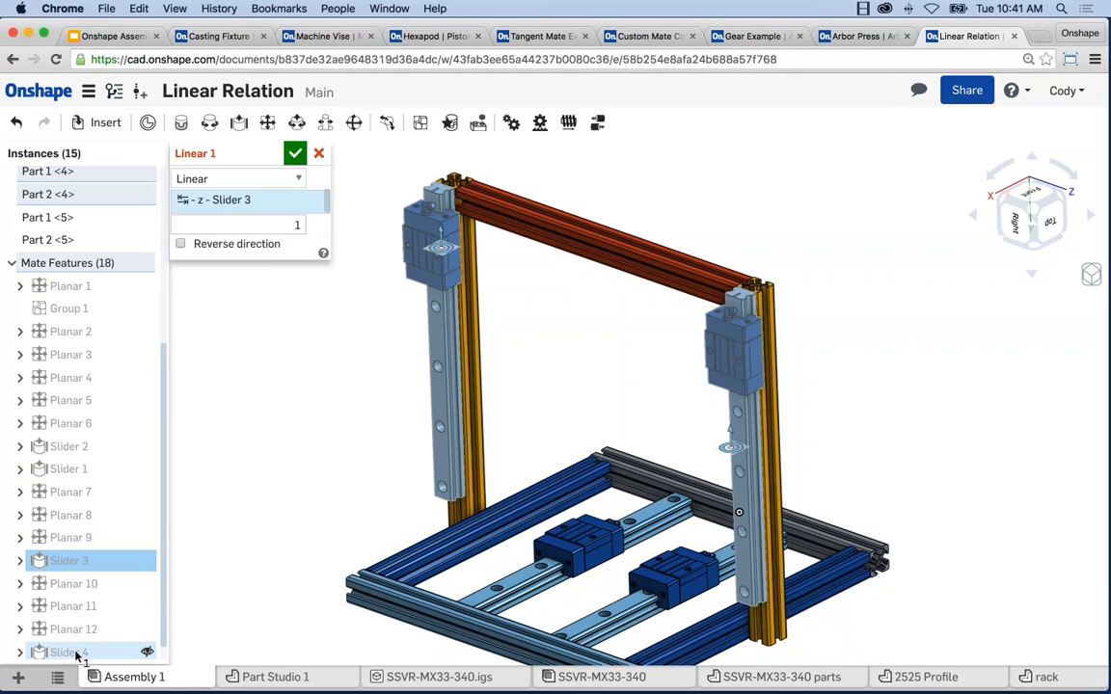
{"action": "left_click", "coordinate": [70, 652]}
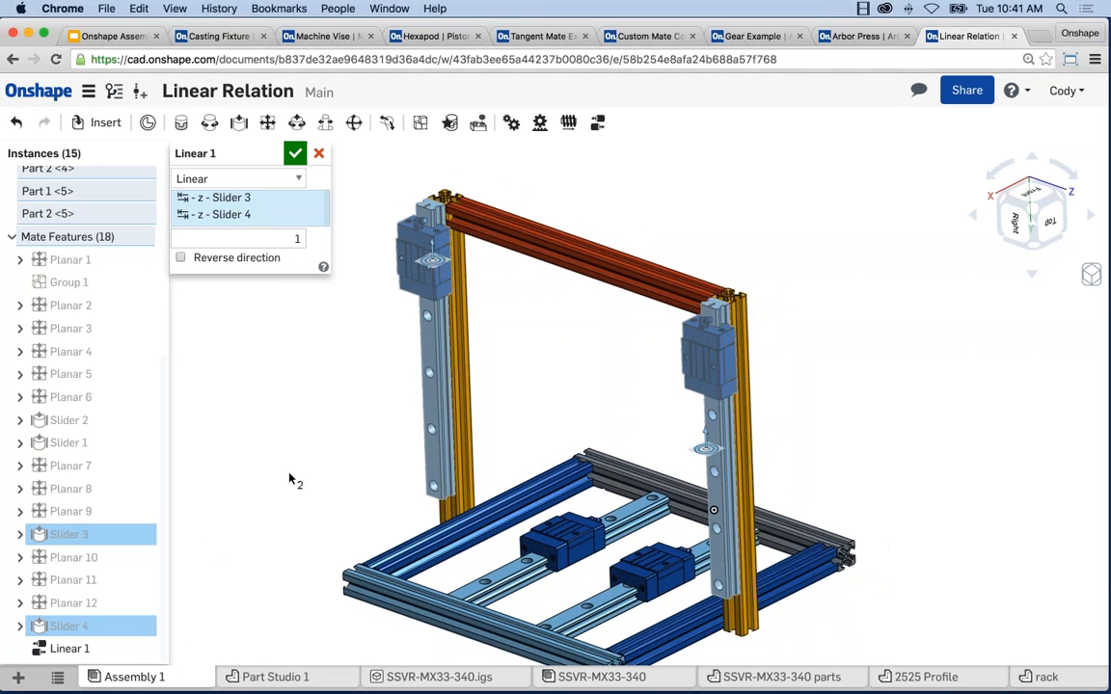
{"action": "middle_click_drag", "start_coordinate": [310, 452], "coordinate": [332, 462]}
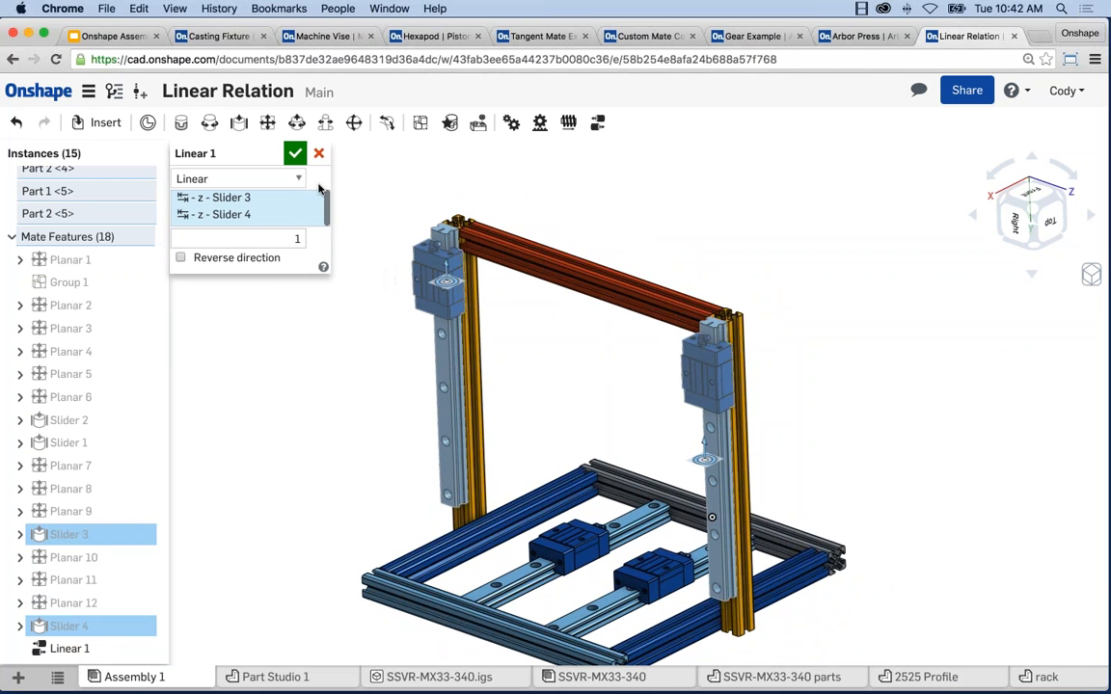
{"action": "left_click", "coordinate": [295, 153]}
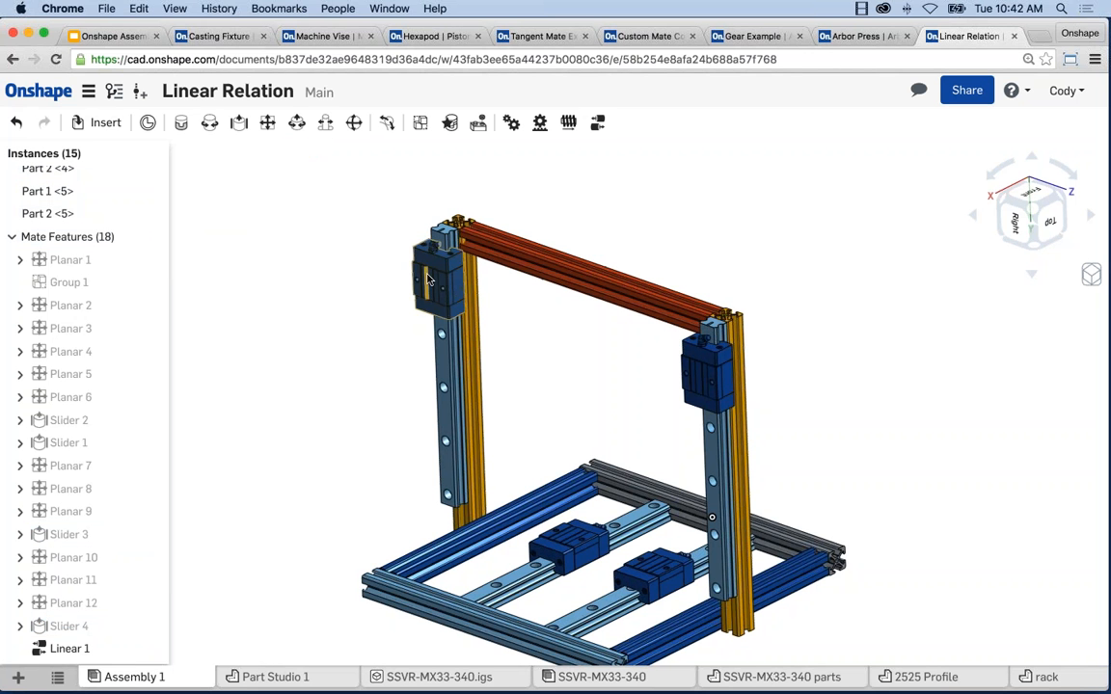
{"action": "mouse_move", "coordinate": [428, 280]}
{"action": "left_mouse_down"}
{"action": "mouse_move", "coordinate": [407, 425]}
{"action": "mouse_move", "coordinate": [417, 412]}
{"action": "mouse_move", "coordinate": [417, 246]}
{"action": "mouse_move", "coordinate": [403, 396]}
{"action": "mouse_move", "coordinate": [412, 243]}
{"action": "mouse_move", "coordinate": [408, 357]}
{"action": "mouse_move", "coordinate": [410, 294]}
{"action": "left_mouse_up"}
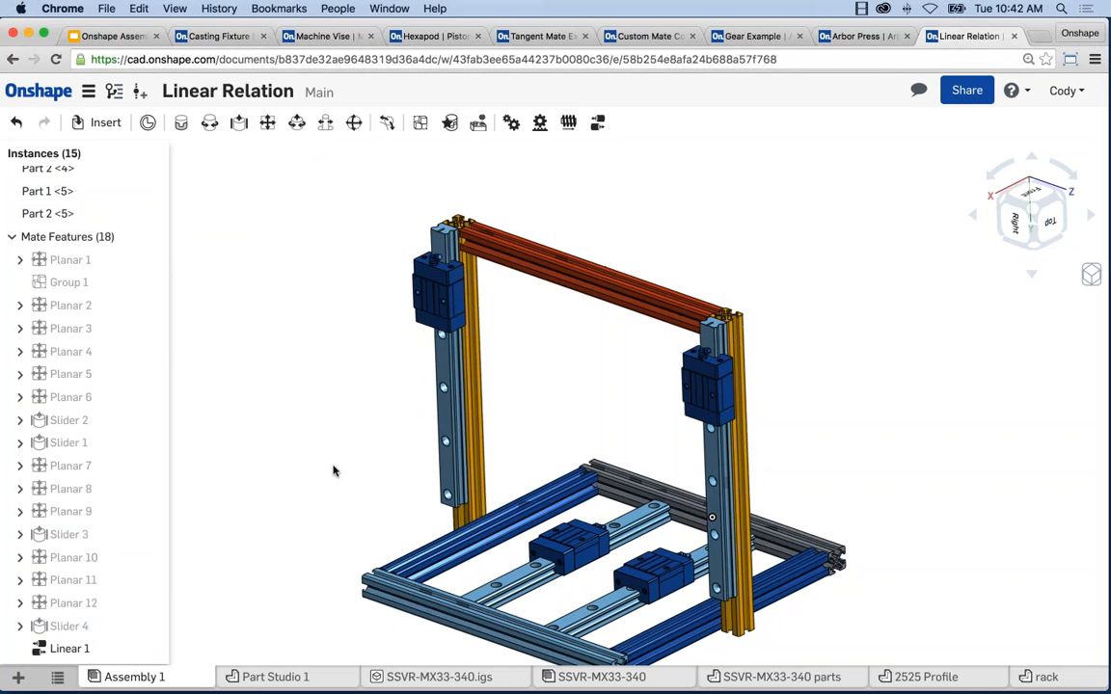
- Set the Linear 1 relation's ratio to 2 and move the Slider 3 carriage down to compare the travel
{"action": "left_click", "coordinate": [66, 651]}
{"action": "right_click", "coordinate": [67, 650]}
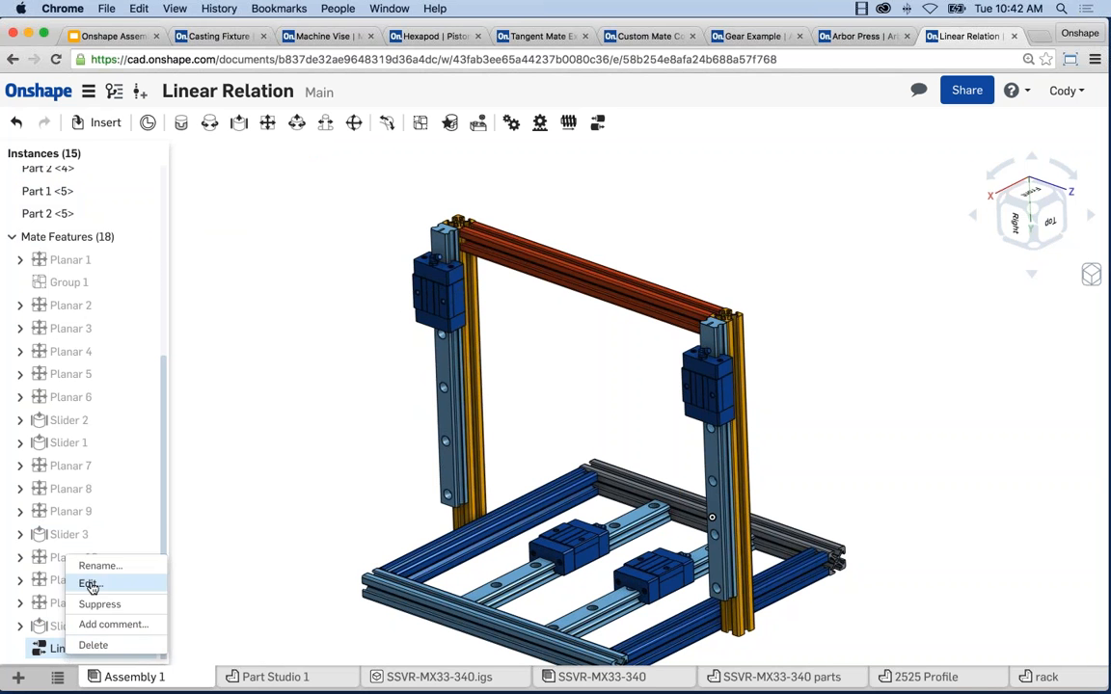
{"action": "left_click", "coordinate": [91, 582]}
{"action": "left_click", "coordinate": [289, 238]}
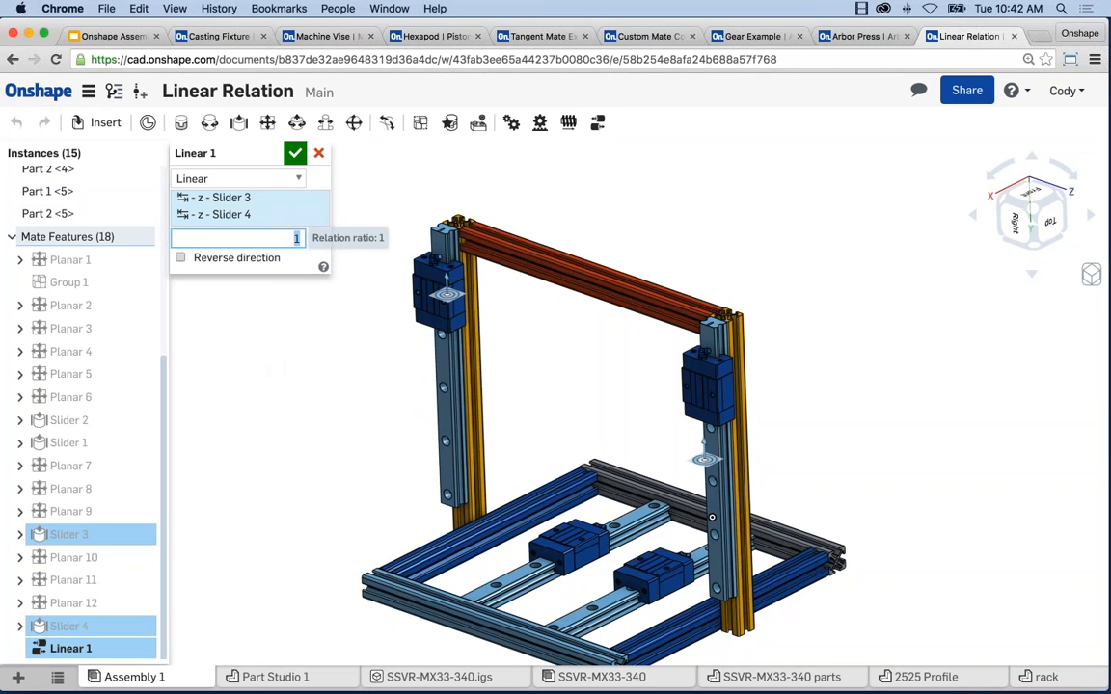
{"action": "type", "text": "2"}
{"action": "key", "text": "Return"}
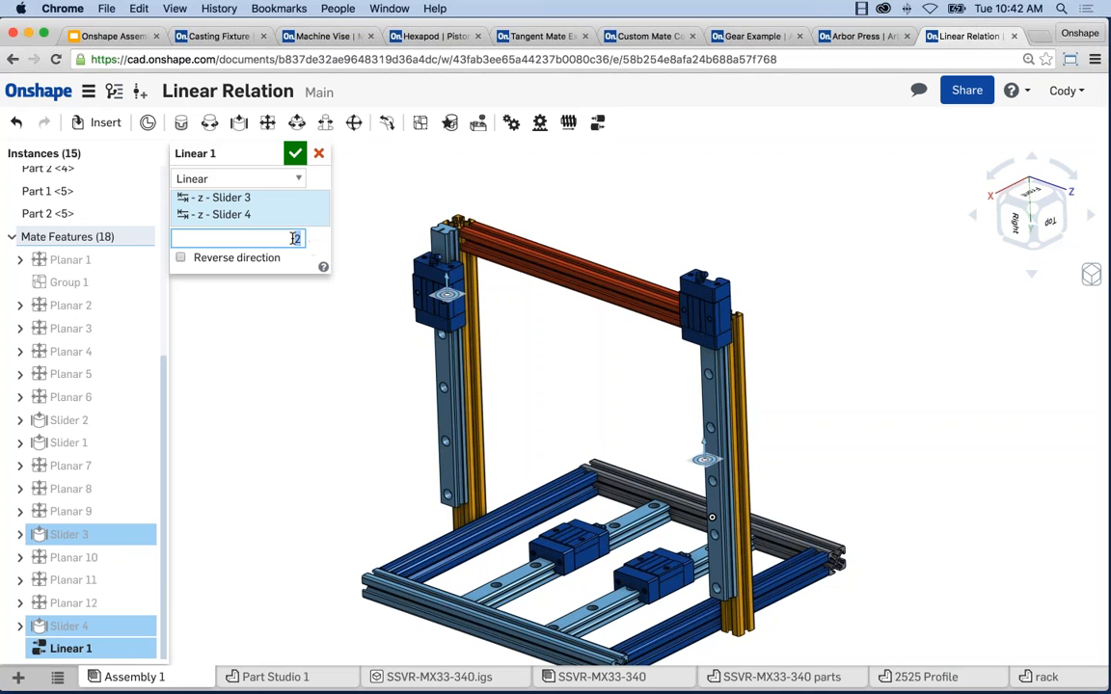
{"action": "left_click", "coordinate": [295, 153]}
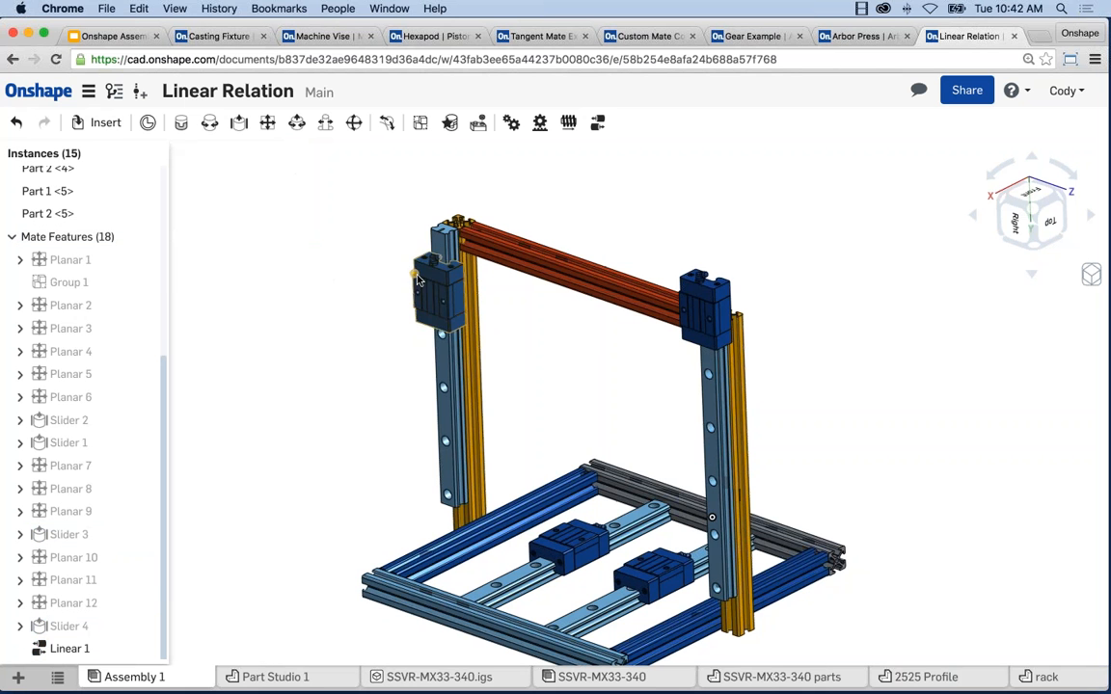
{"action": "left_click_drag", "start_coordinate": [428, 340], "coordinate": [290, 332]}
- Set the Linear 1 relation's ratio to 1 with reversed direction, and move a vertical carriage to check the motion
{"action": "right_click", "coordinate": [76, 649]}
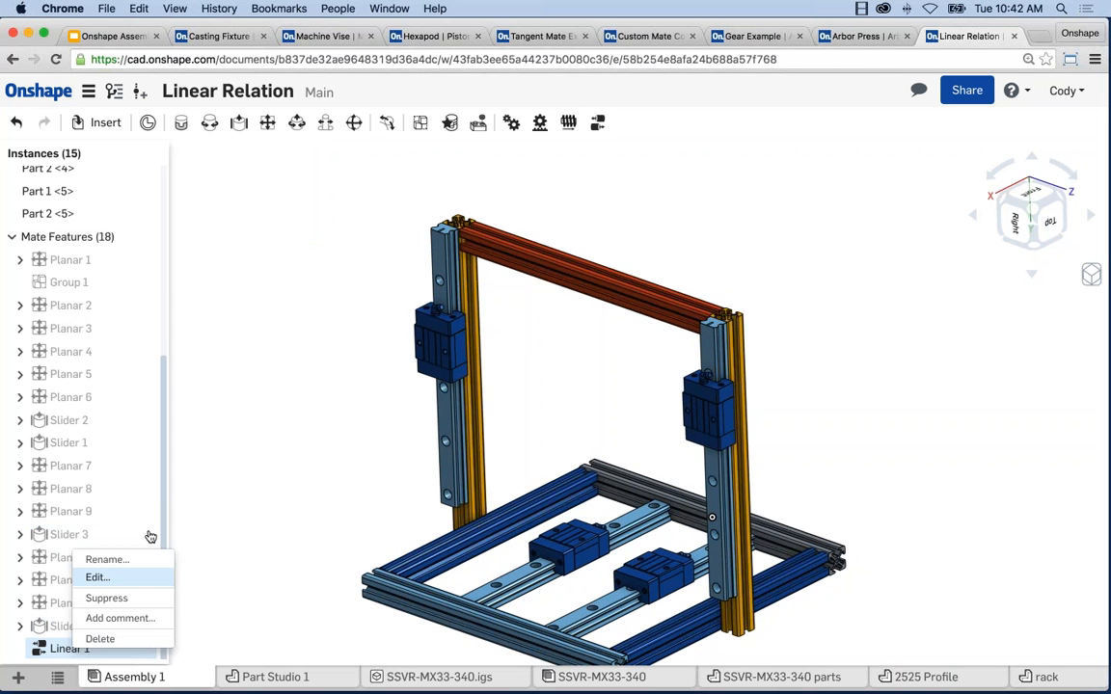
{"action": "left_click", "coordinate": [93, 578]}
{"action": "type", "text": "1"}
{"action": "key", "text": "Return"}
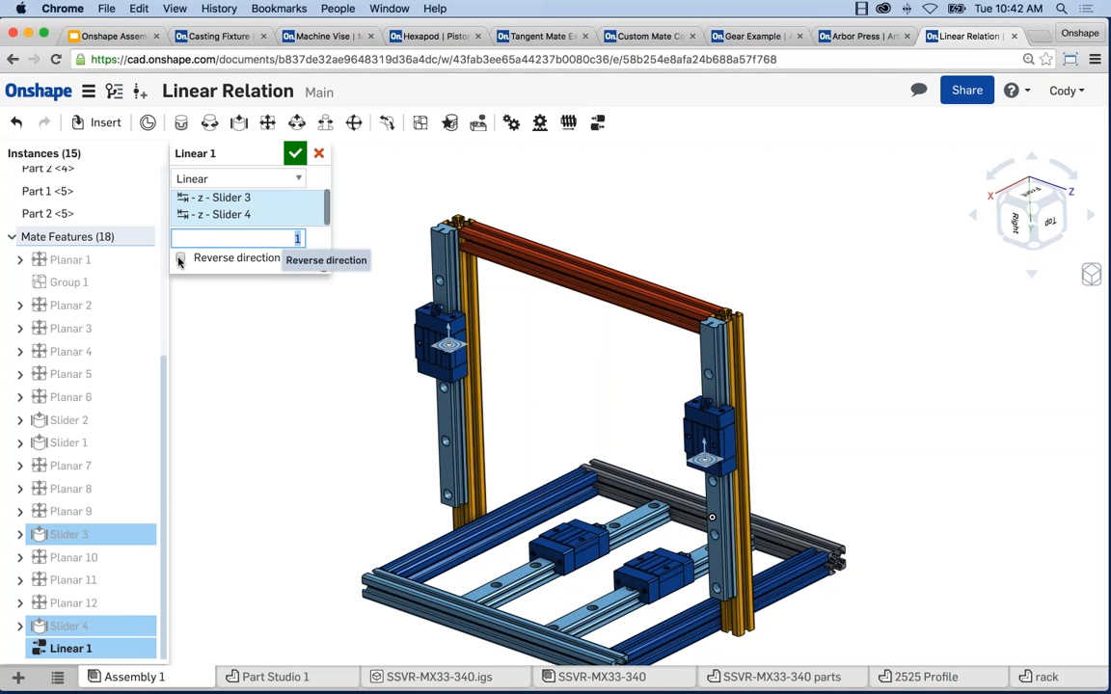
{"action": "left_click", "coordinate": [179, 261]}
{"action": "left_click", "coordinate": [295, 153]}
{"action": "left_click_drag", "start_coordinate": [426, 339], "coordinate": [434, 381]}
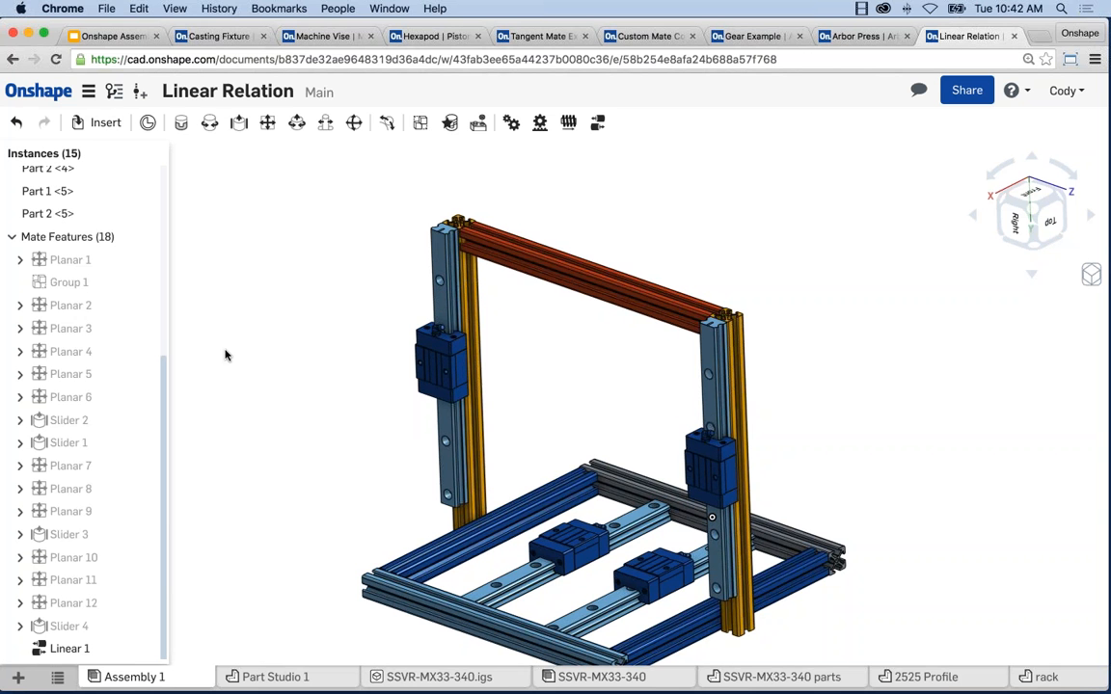
- Switch to the Workholding Clamp assembly in the Casting Fixture document
{"action": "left_click", "coordinate": [97, 535]}
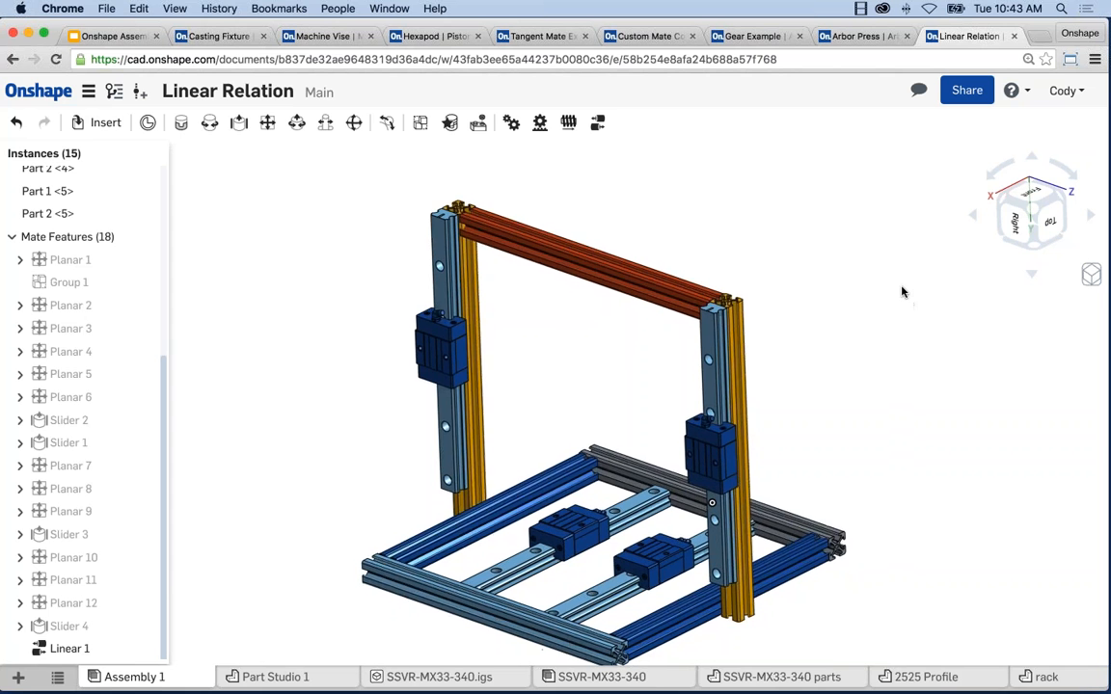
{"action": "left_click", "coordinate": [220, 35]}
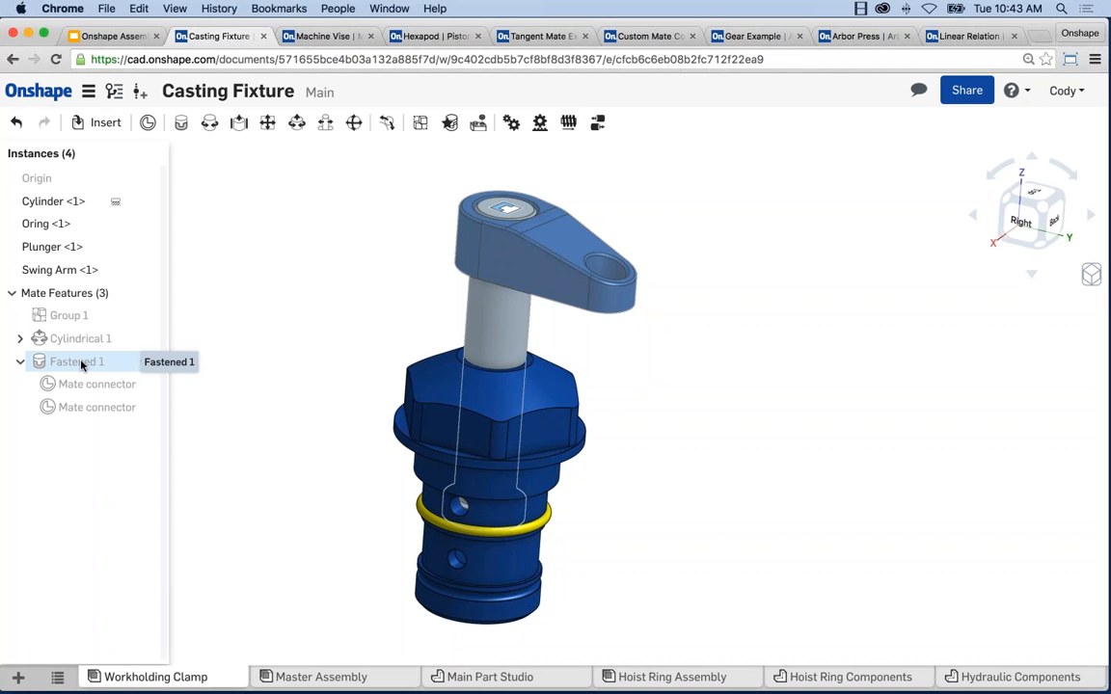
- Delete the Fastened 1 mate and pull the swing arm away from the plunger
{"action": "right_click", "coordinate": [83, 364]}
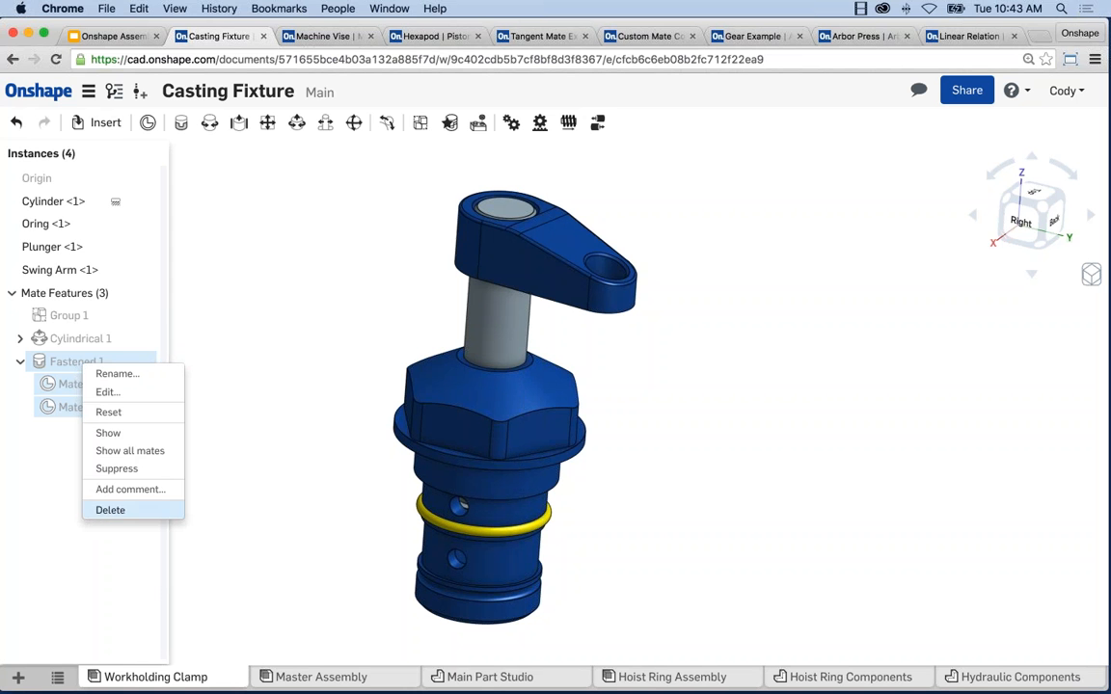
{"action": "left_click", "coordinate": [114, 509]}
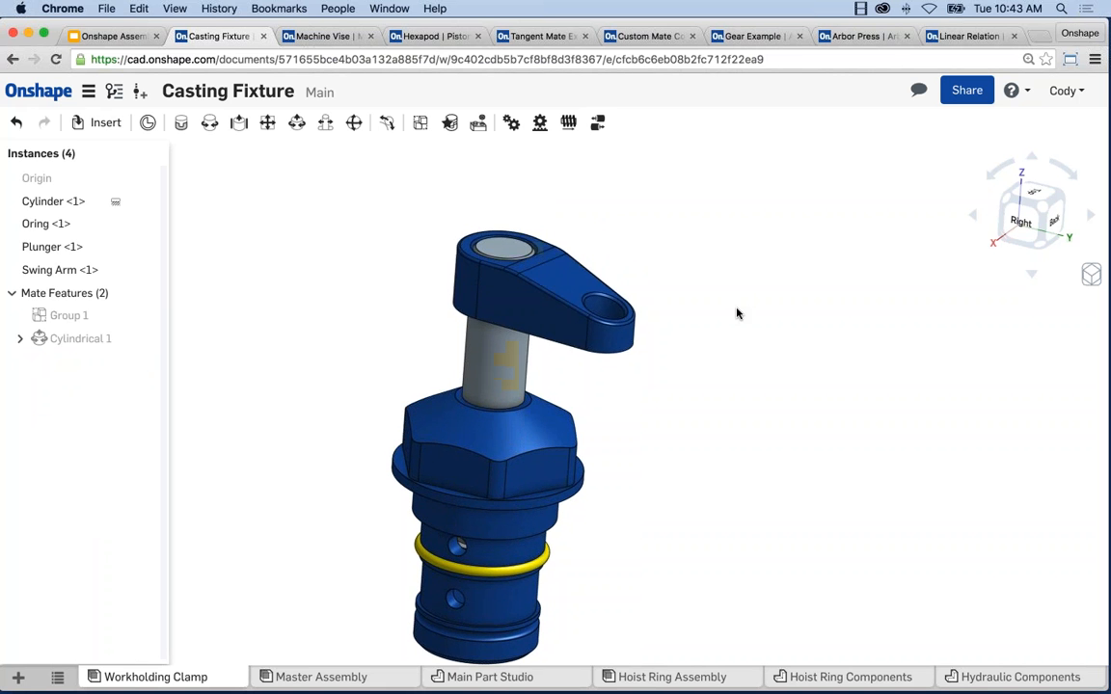
{"action": "left_click_drag", "start_coordinate": [737, 314], "coordinate": [734, 303]}
{"action": "scroll", "coordinate": [682, 365], "scroll_direction": "down", "scroll_amount": 2}
{"action": "scroll", "coordinate": [682, 366], "scroll_direction": "down", "scroll_amount": 3}
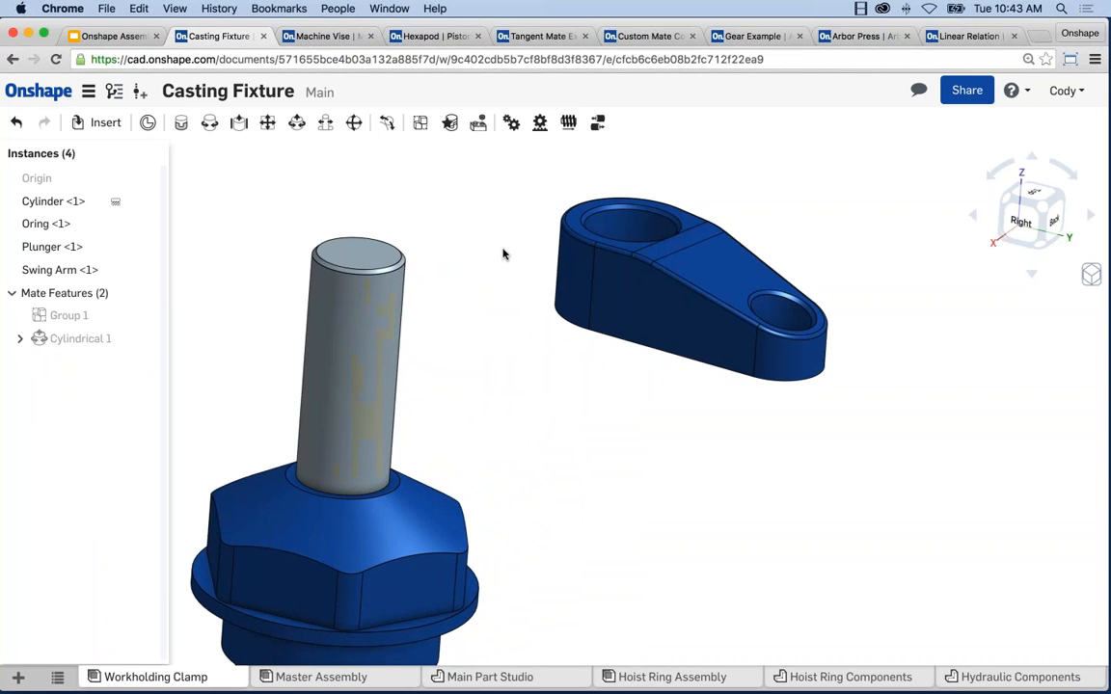
{"action": "scroll", "coordinate": [497, 256], "scroll_direction": "down", "scroll_amount": 1}
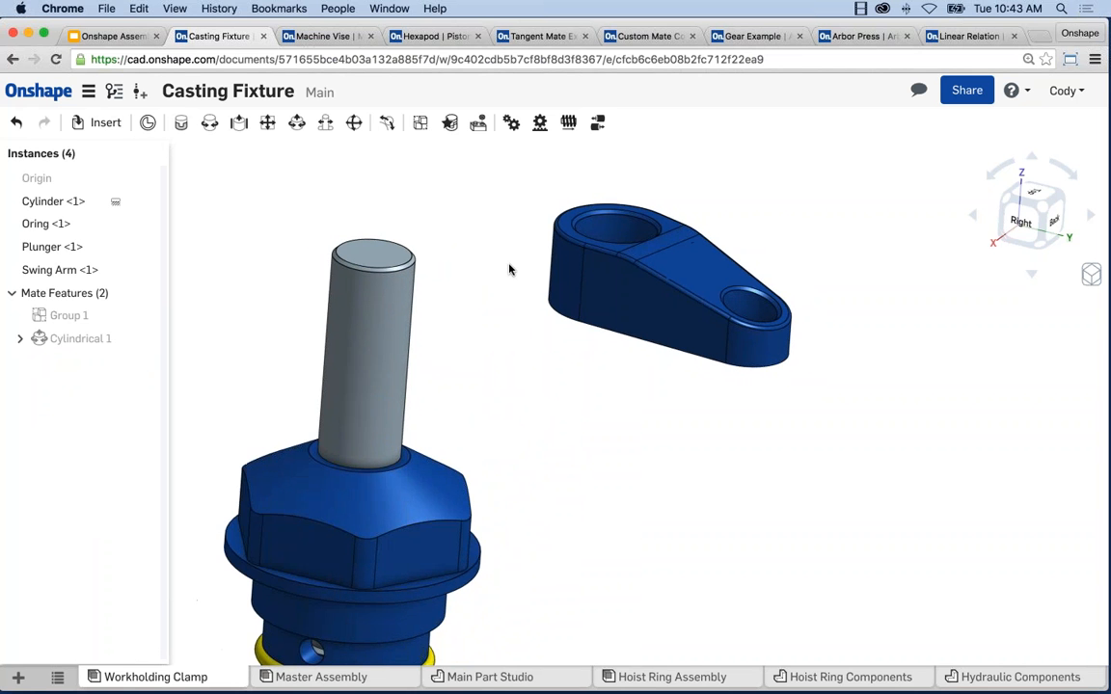
{"action": "middle_click_drag", "start_coordinate": [495, 263], "coordinate": [513, 271]}
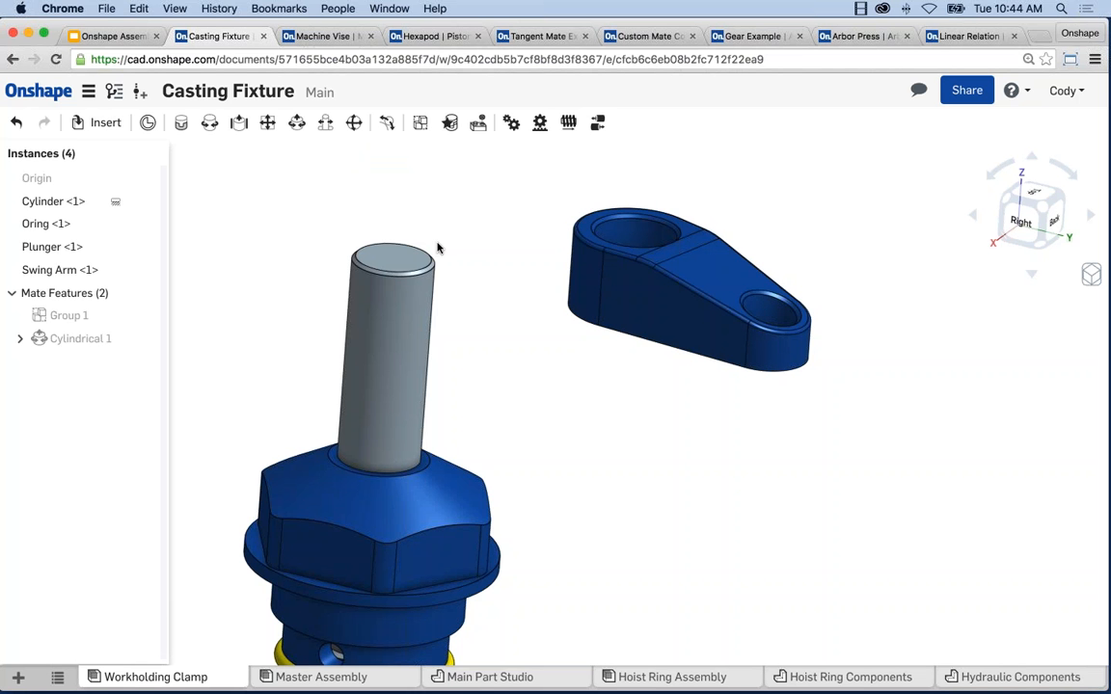
{"action": "right_click_drag", "start_coordinate": [449, 247], "coordinate": [483, 248]}
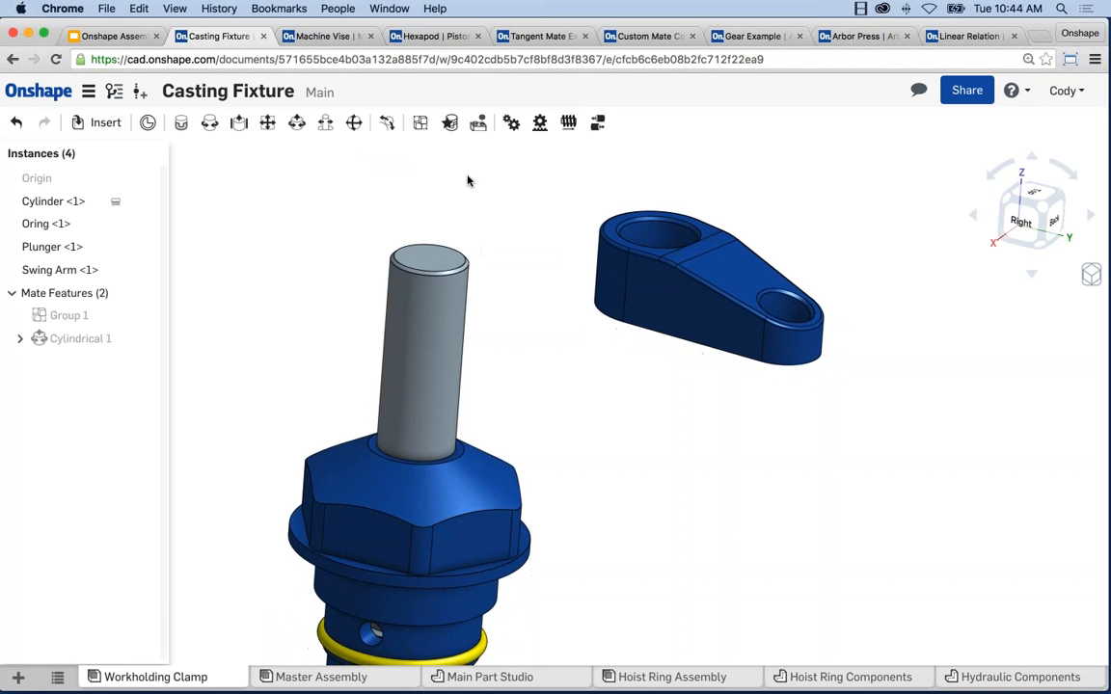
- Use Snap mode to fasten the swing arm's large hole to the top of the plunger, keeping the Fastened mate type
{"action": "left_click", "coordinate": [450, 127]}
{"action": "scroll", "coordinate": [488, 248], "scroll_direction": "up", "scroll_amount": 3}
{"action": "scroll", "coordinate": [533, 255], "scroll_direction": "up", "scroll_amount": 1}
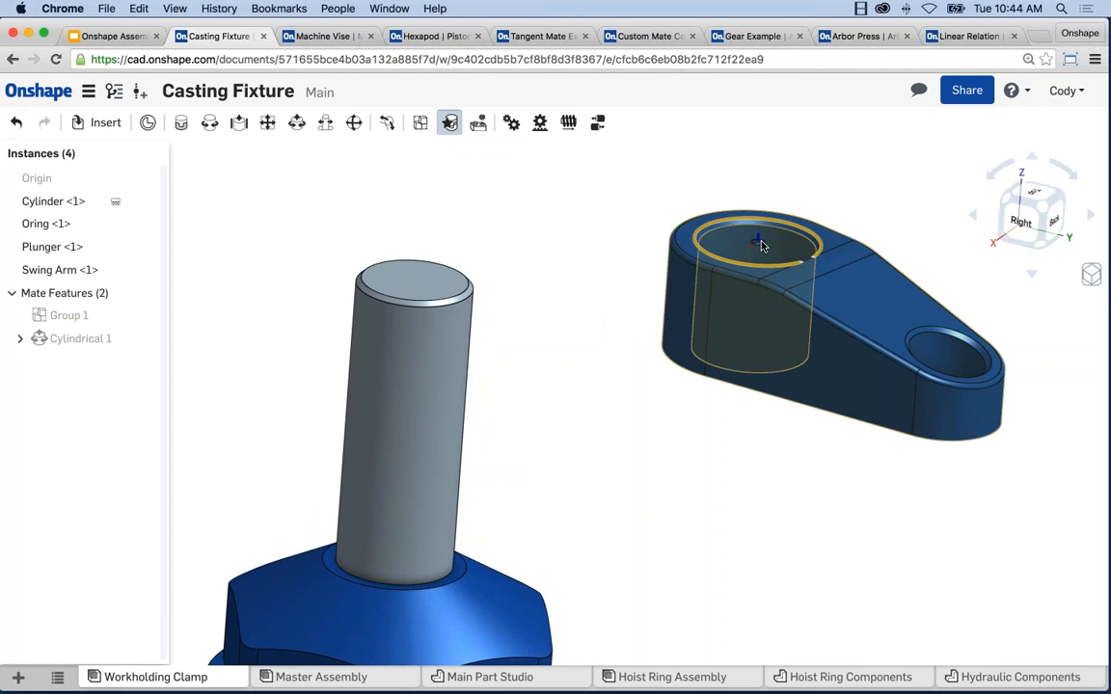
{"action": "left_click_drag", "start_coordinate": [761, 246], "coordinate": [416, 280]}
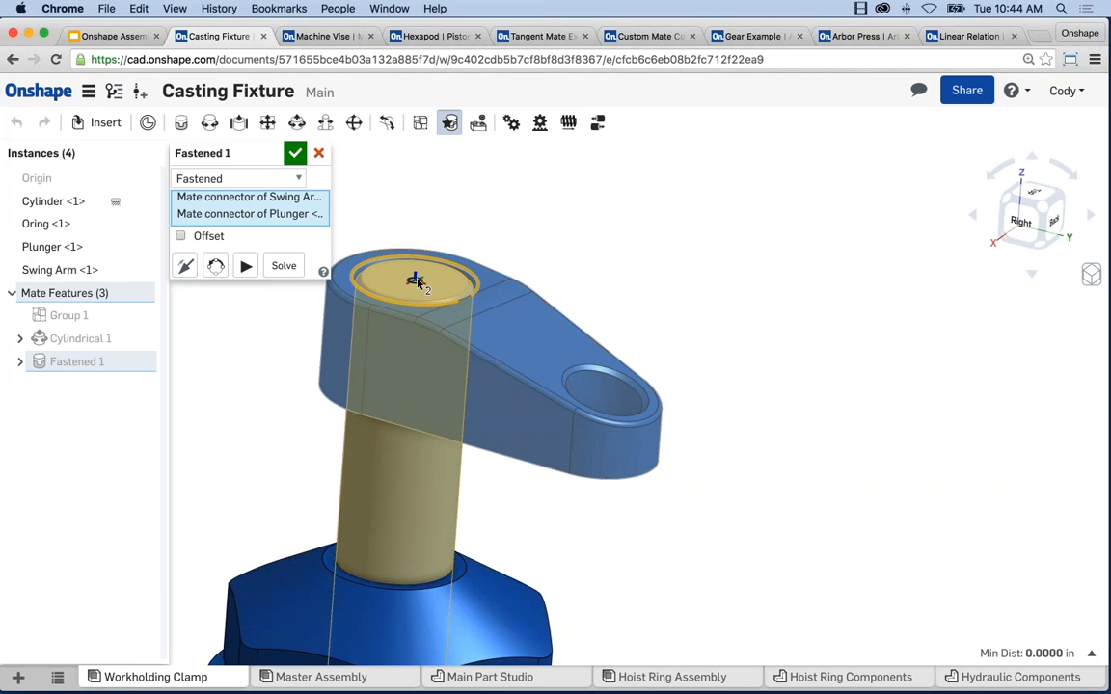
{"action": "left_click", "coordinate": [236, 180]}
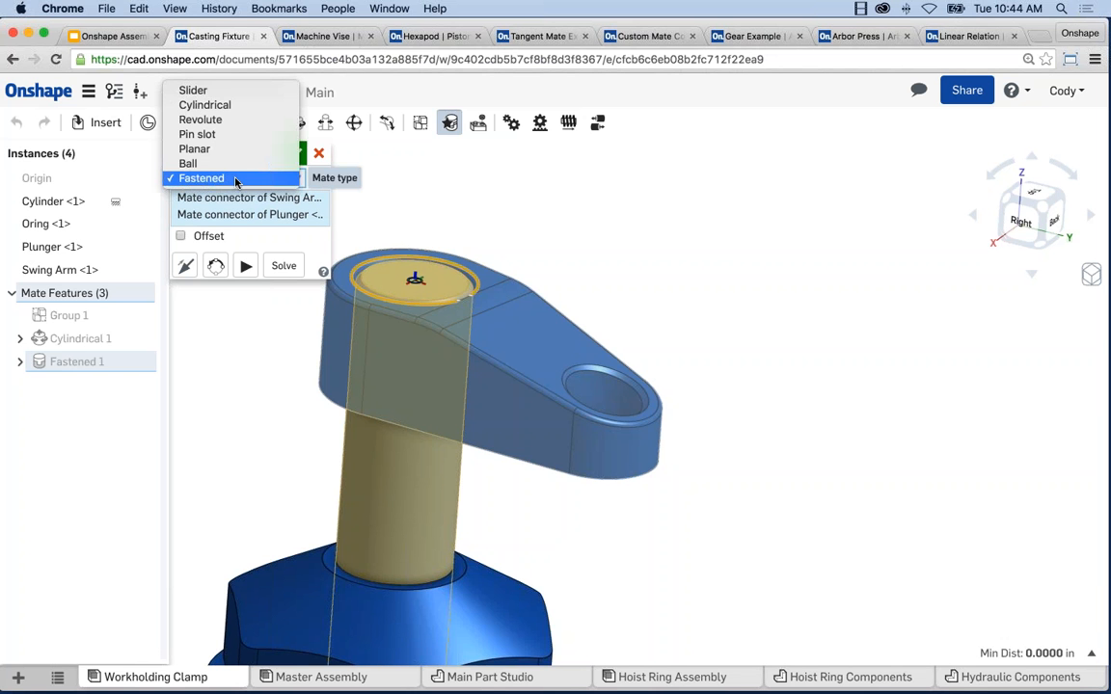
{"action": "left_click", "coordinate": [235, 179]}
{"action": "left_click", "coordinate": [295, 153]}
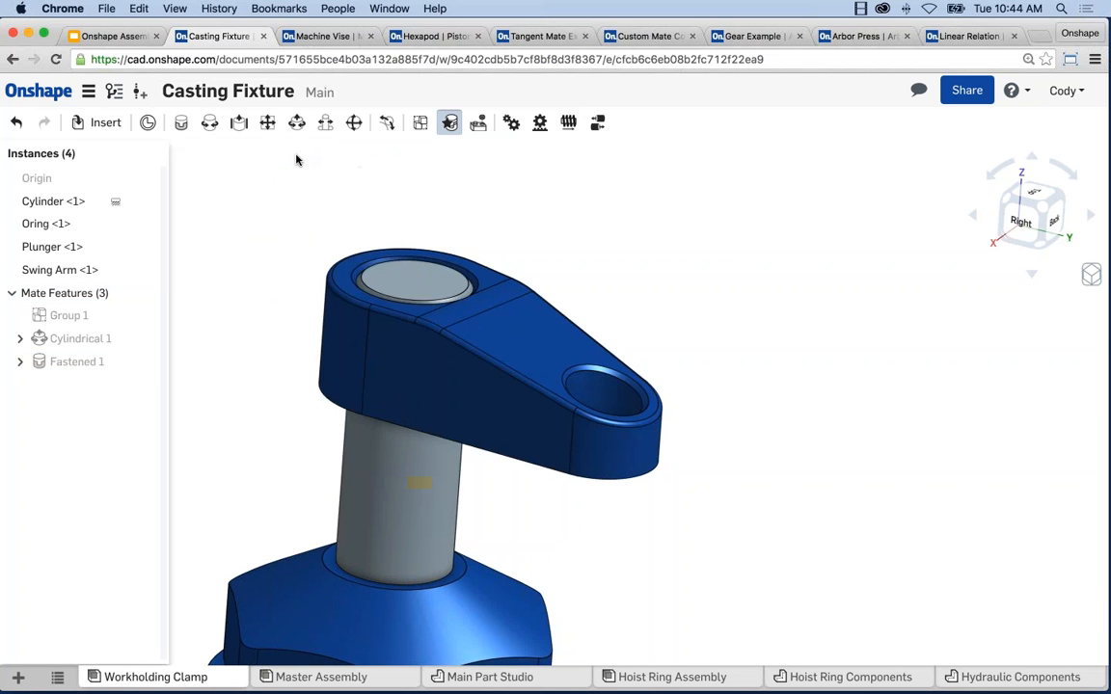
{"action": "scroll", "coordinate": [665, 272], "scroll_direction": "down", "scroll_amount": 2}
{"action": "middle_click_drag", "start_coordinate": [727, 333], "coordinate": [711, 293]}
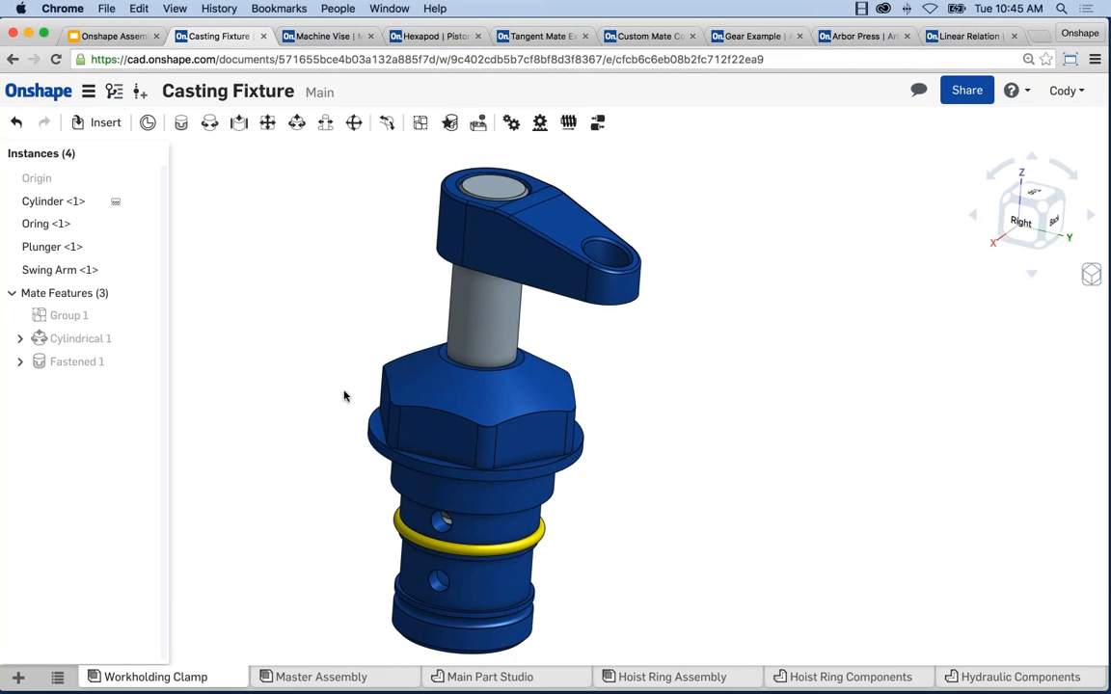
- Open the Master Assembly and insert one Workholding Clamp subassembly beside the fixture plate
{"action": "left_click", "coordinate": [323, 674]}
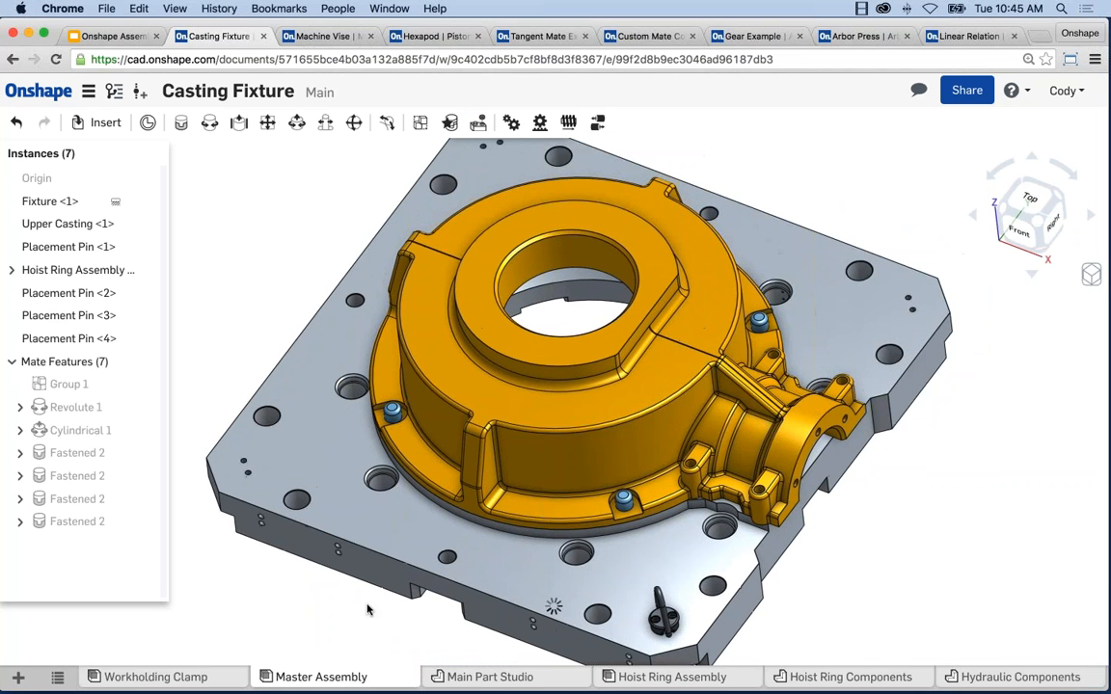
{"action": "right_click_drag", "start_coordinate": [515, 490], "coordinate": [540, 472]}
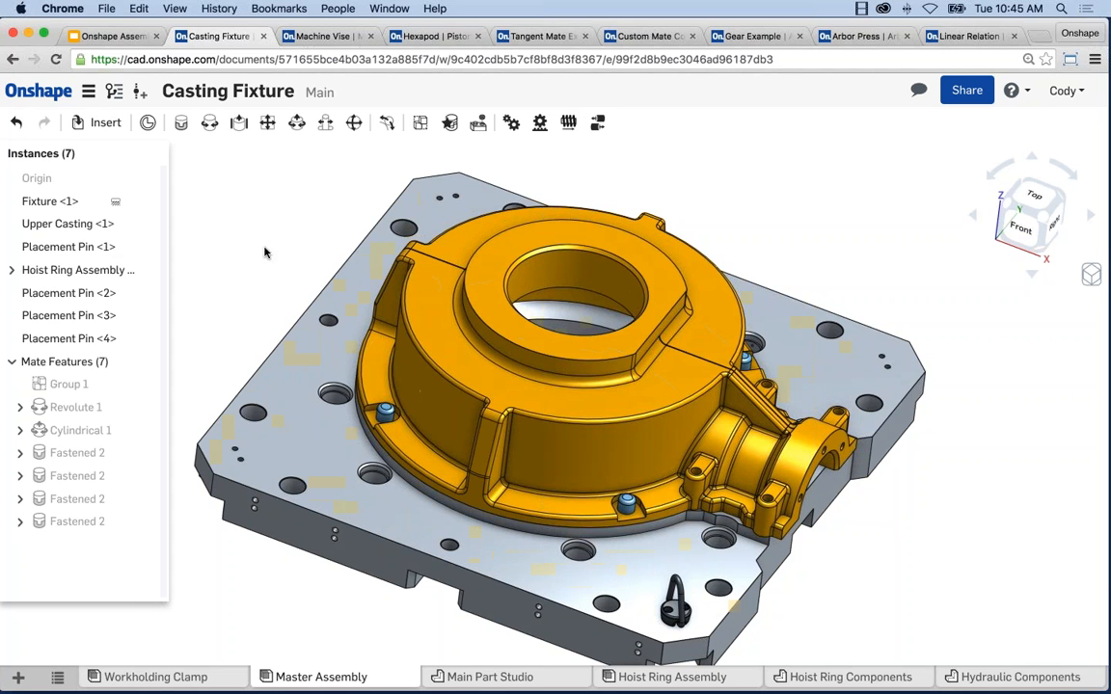
{"action": "left_click", "coordinate": [105, 124]}
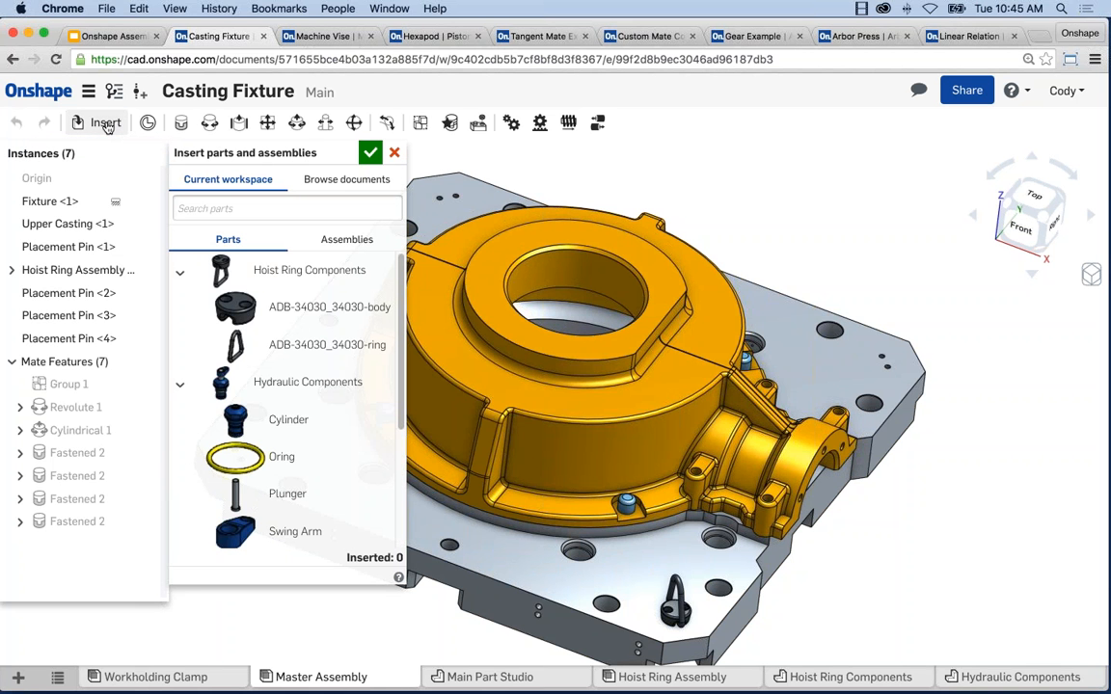
{"action": "left_click", "coordinate": [338, 238]}
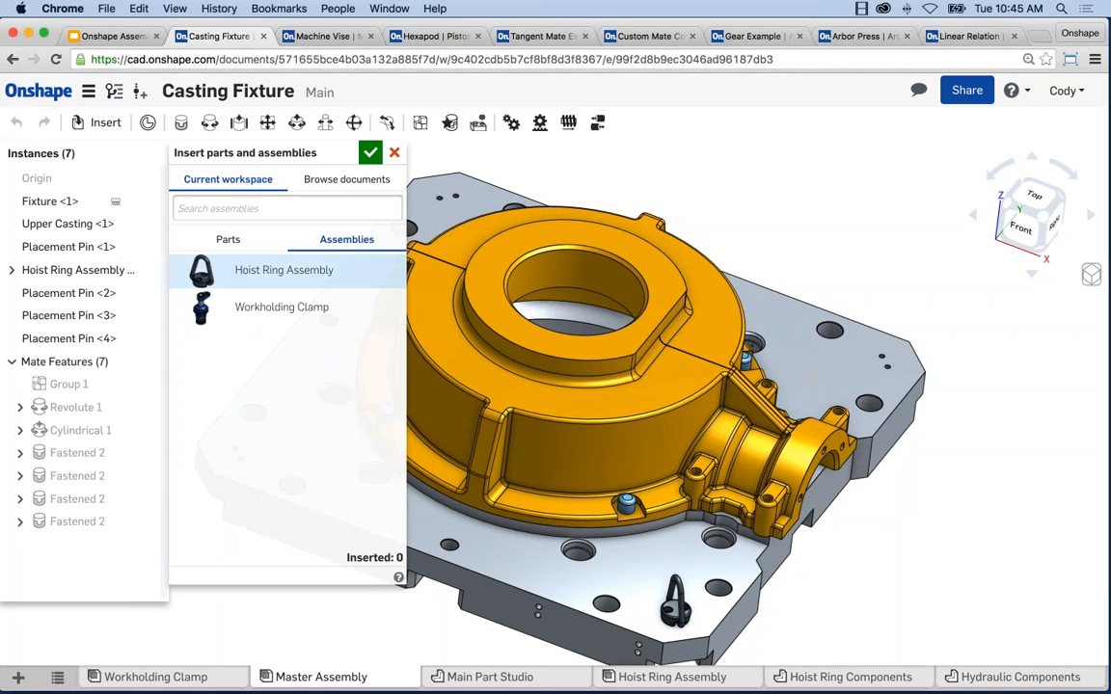
{"action": "left_click", "coordinate": [280, 308]}
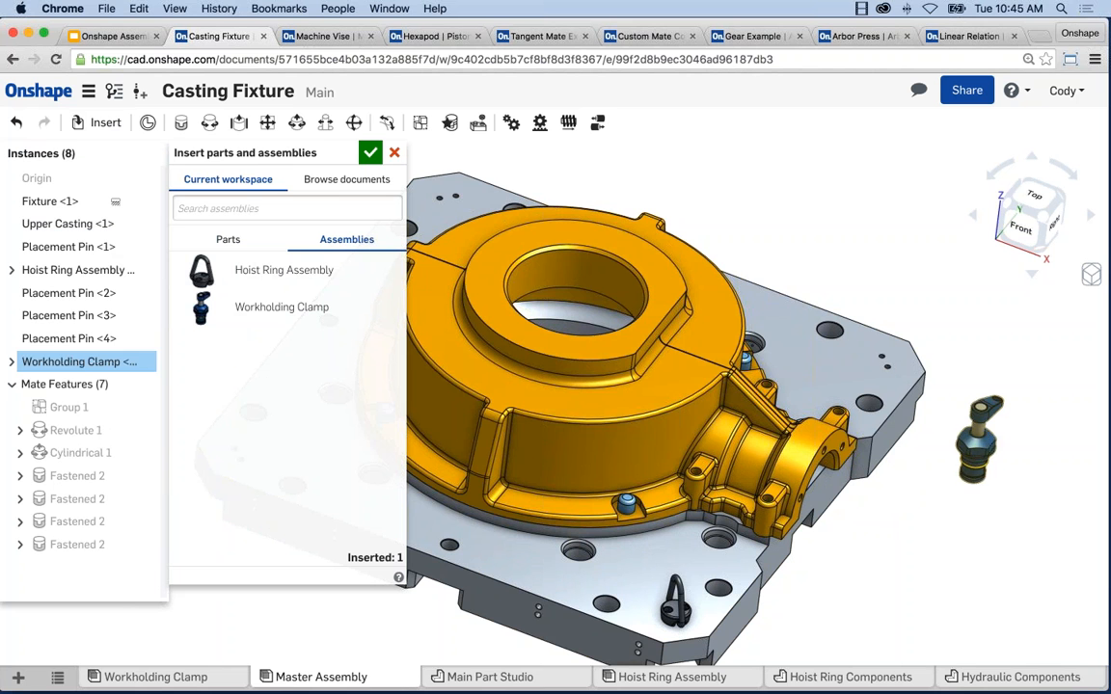
{"action": "left_click", "coordinate": [983, 444]}
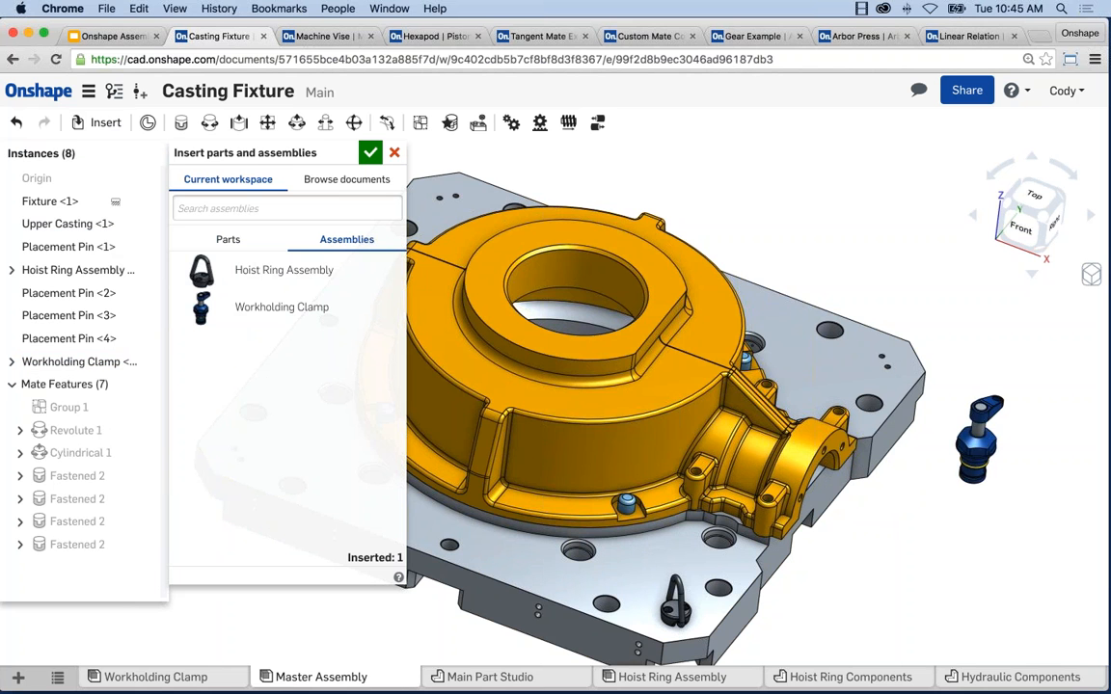
{"action": "left_click", "coordinate": [370, 154]}
- Add a Fastened mate between the underside of the clamp cylinder's flange and the counterbored fixture hole near the front placement pin
{"action": "right_click_drag", "start_coordinate": [892, 289], "coordinate": [897, 237]}
{"action": "scroll", "coordinate": [931, 517], "scroll_direction": "up", "scroll_amount": 4}
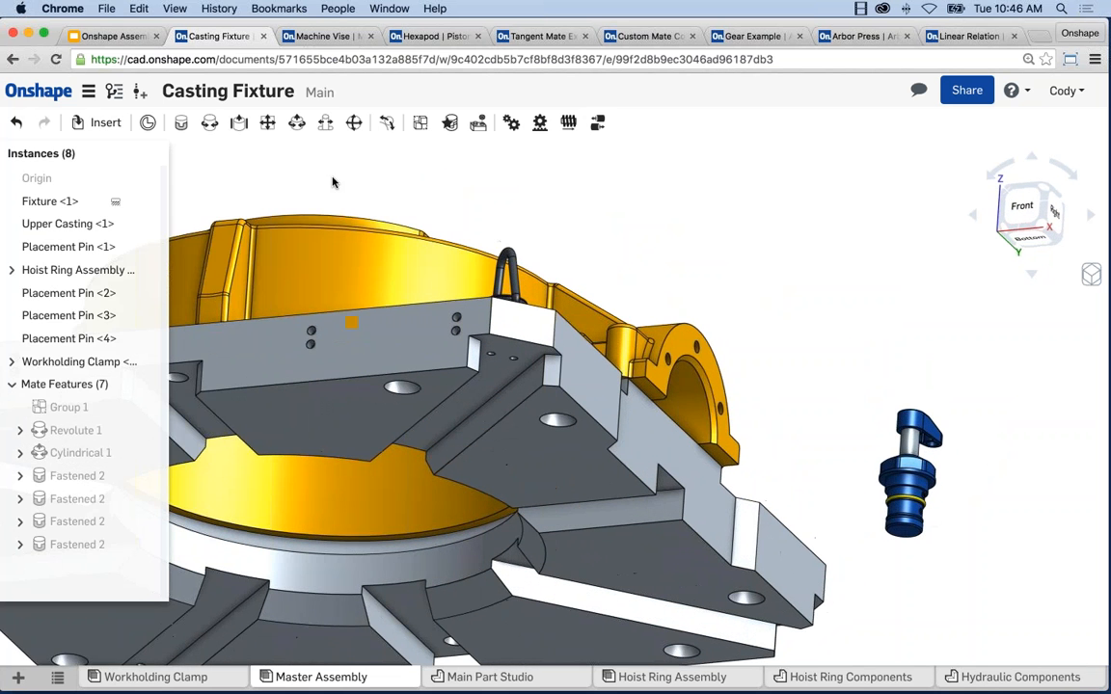
{"action": "left_click", "coordinate": [209, 124]}
{"action": "scroll", "coordinate": [803, 473], "scroll_direction": "up", "scroll_amount": 4}
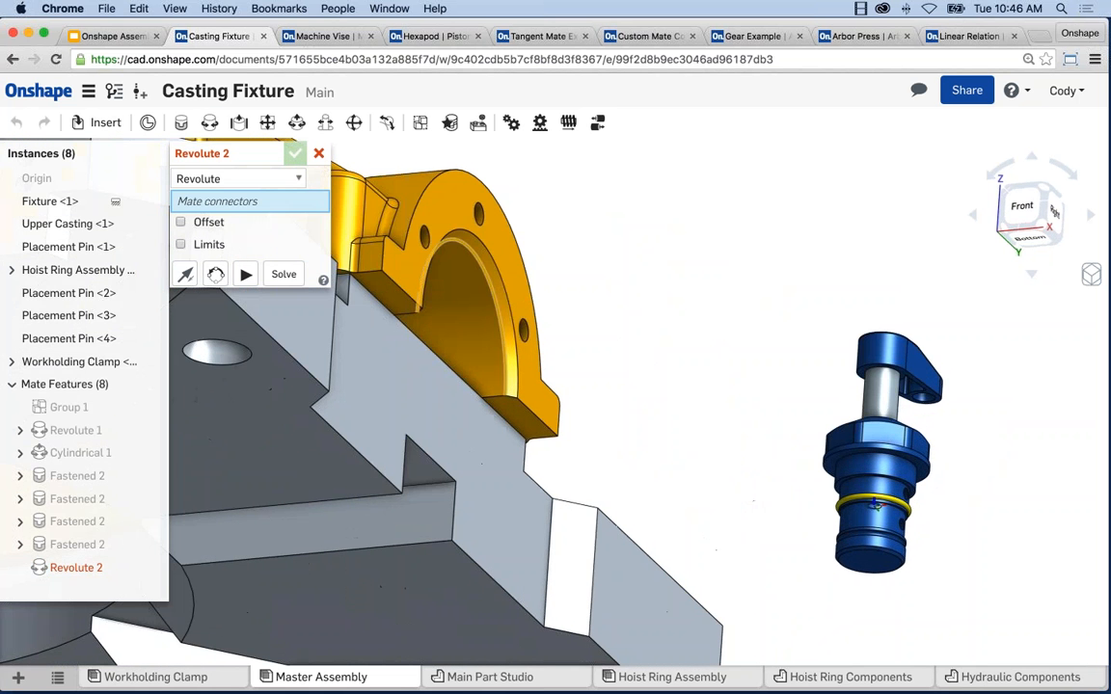
{"action": "left_click", "coordinate": [181, 121]}
{"action": "scroll", "coordinate": [911, 455], "scroll_direction": "up", "scroll_amount": 5}
{"action": "scroll", "coordinate": [910, 471], "scroll_direction": "down", "scroll_amount": 1}
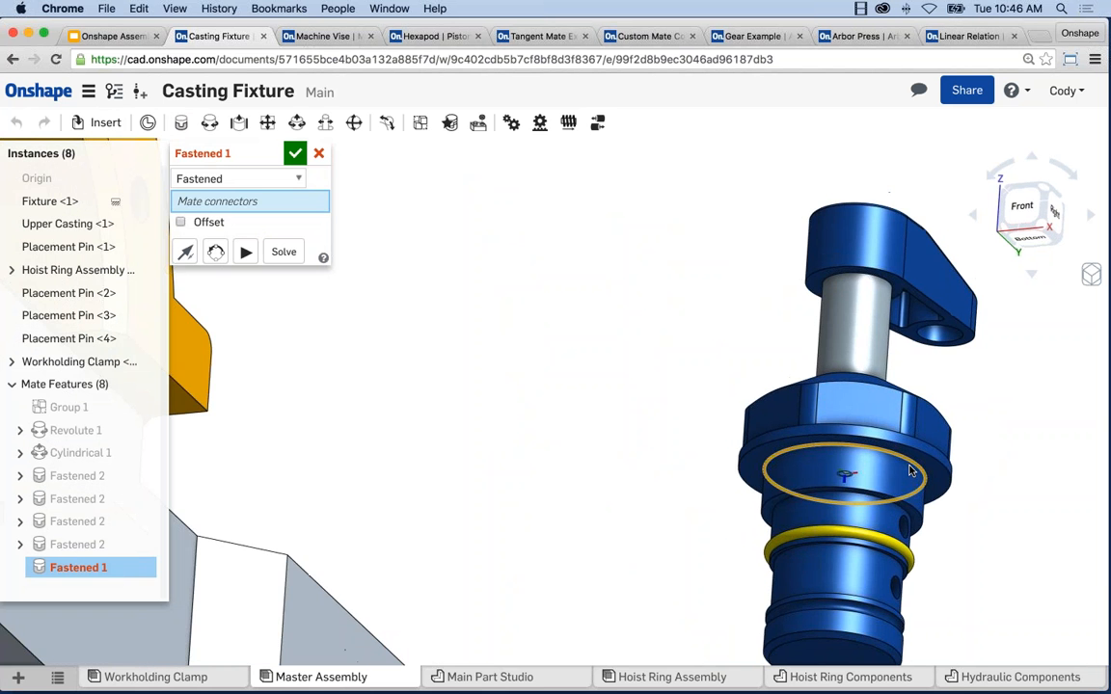
{"action": "left_click", "coordinate": [910, 471]}
{"action": "scroll", "coordinate": [910, 470], "scroll_direction": "down", "scroll_amount": 10}
{"action": "right_click_drag", "start_coordinate": [842, 404], "coordinate": [802, 466]}
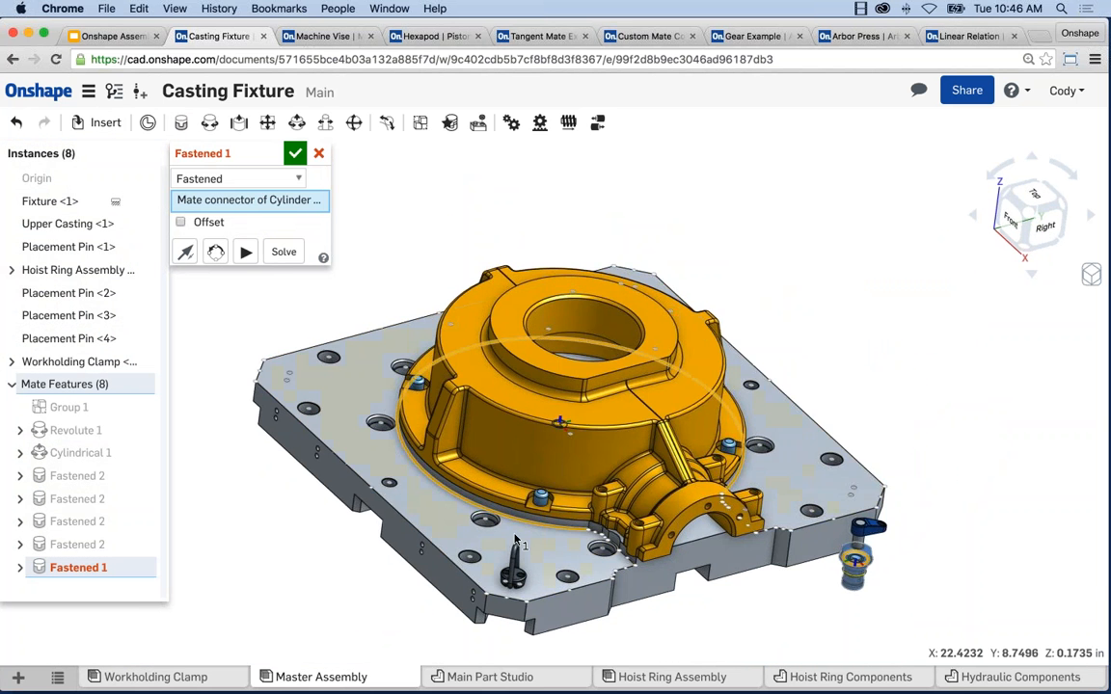
{"action": "scroll", "coordinate": [515, 538], "scroll_direction": "up", "scroll_amount": 5}
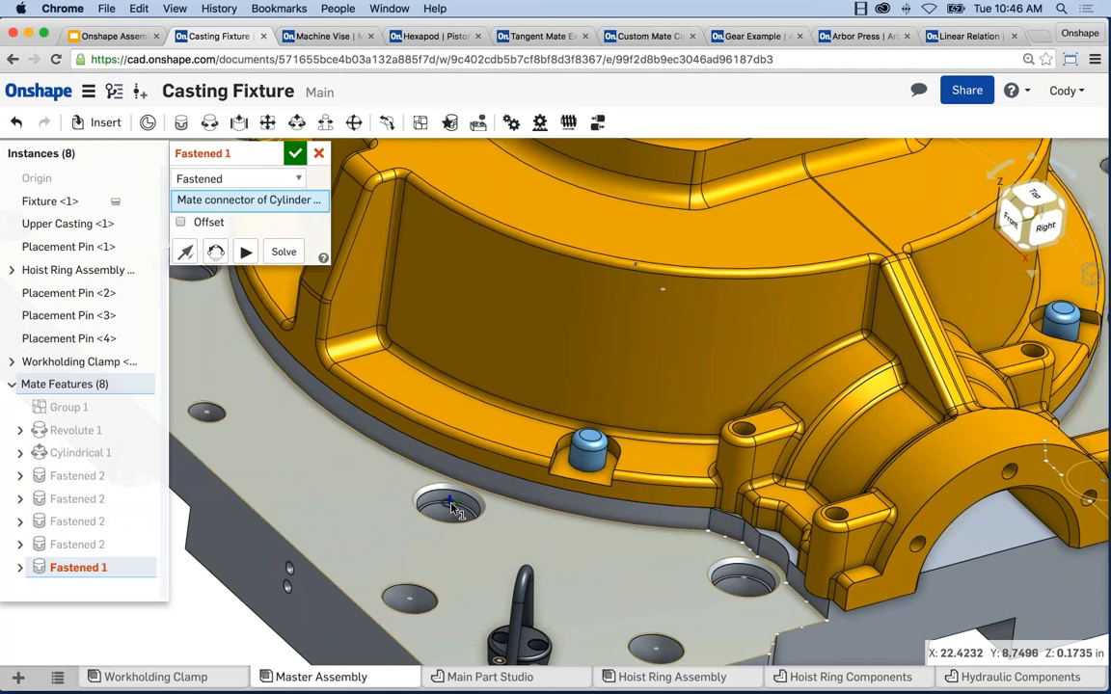
{"action": "left_click", "coordinate": [450, 505]}
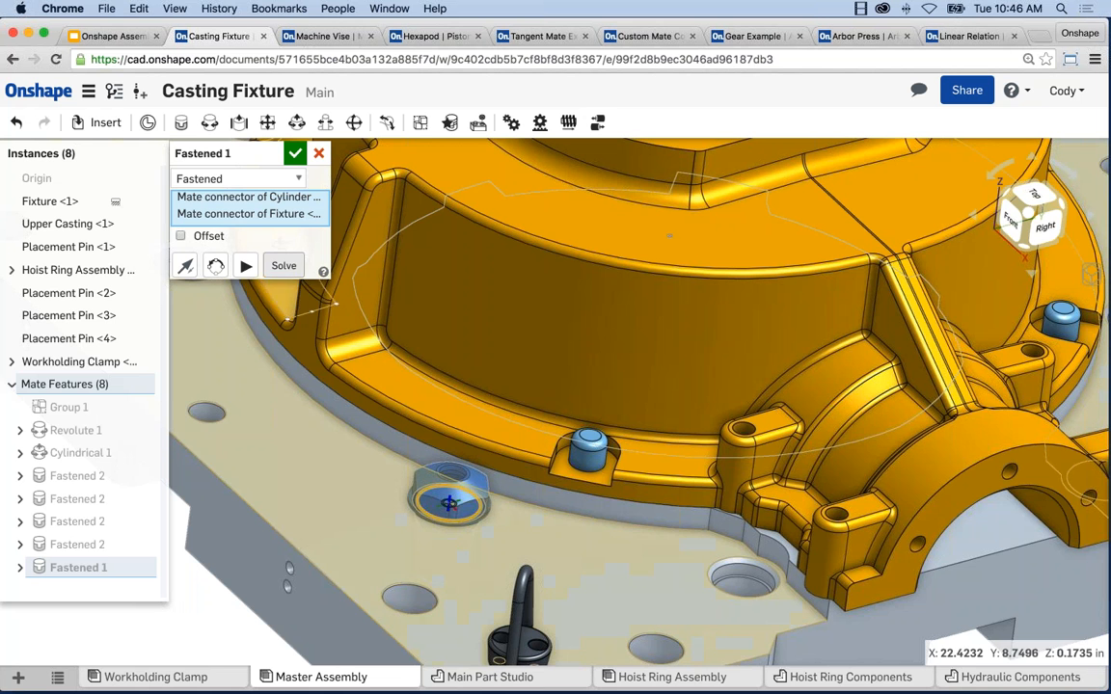
{"action": "left_click", "coordinate": [283, 265]}
{"action": "left_click", "coordinate": [295, 153]}
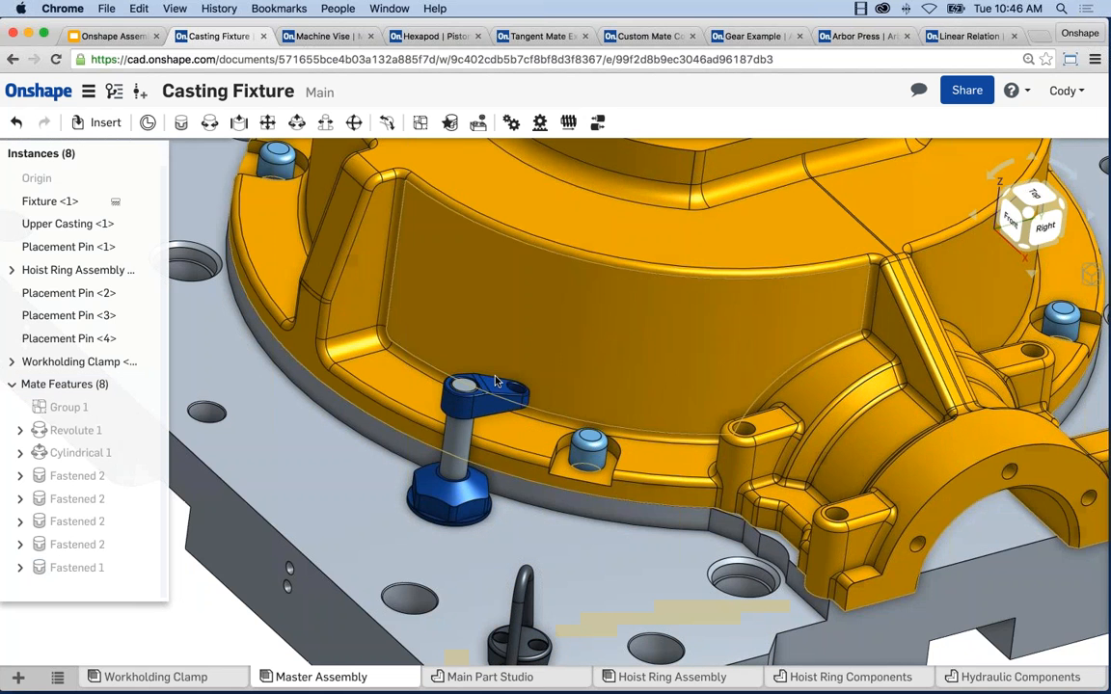
- Lower the clamp's swing arm toward the casting's flange beside the front placement pin
{"action": "left_click_drag", "start_coordinate": [500, 394], "coordinate": [505, 437]}
{"action": "scroll", "coordinate": [636, 518], "scroll_direction": "down", "scroll_amount": 5}
{"action": "mouse_move", "coordinate": [584, 509]}
{"action": "right_mouse_down"}
{"action": "mouse_move", "coordinate": [555, 522]}
{"action": "mouse_move", "coordinate": [504, 516]}
{"action": "mouse_move", "coordinate": [572, 517]}
{"action": "mouse_move", "coordinate": [590, 534]}
{"action": "mouse_move", "coordinate": [575, 553]}
{"action": "mouse_move", "coordinate": [592, 525]}
{"action": "right_mouse_up"}
{"action": "middle_click_drag", "start_coordinate": [591, 525], "coordinate": [562, 546]}
{"action": "right_click_drag", "start_coordinate": [562, 547], "coordinate": [511, 387]}
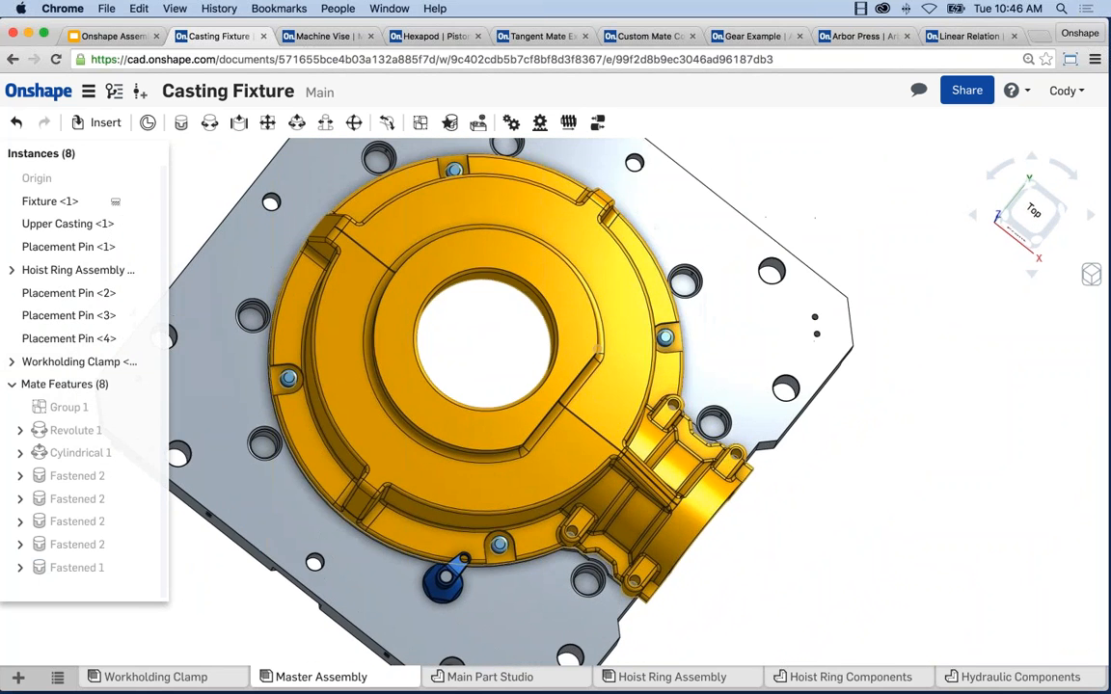
{"action": "scroll", "coordinate": [904, 269], "scroll_direction": "down", "scroll_amount": 3}
{"action": "middle_click_drag", "start_coordinate": [764, 192], "coordinate": [778, 251]}
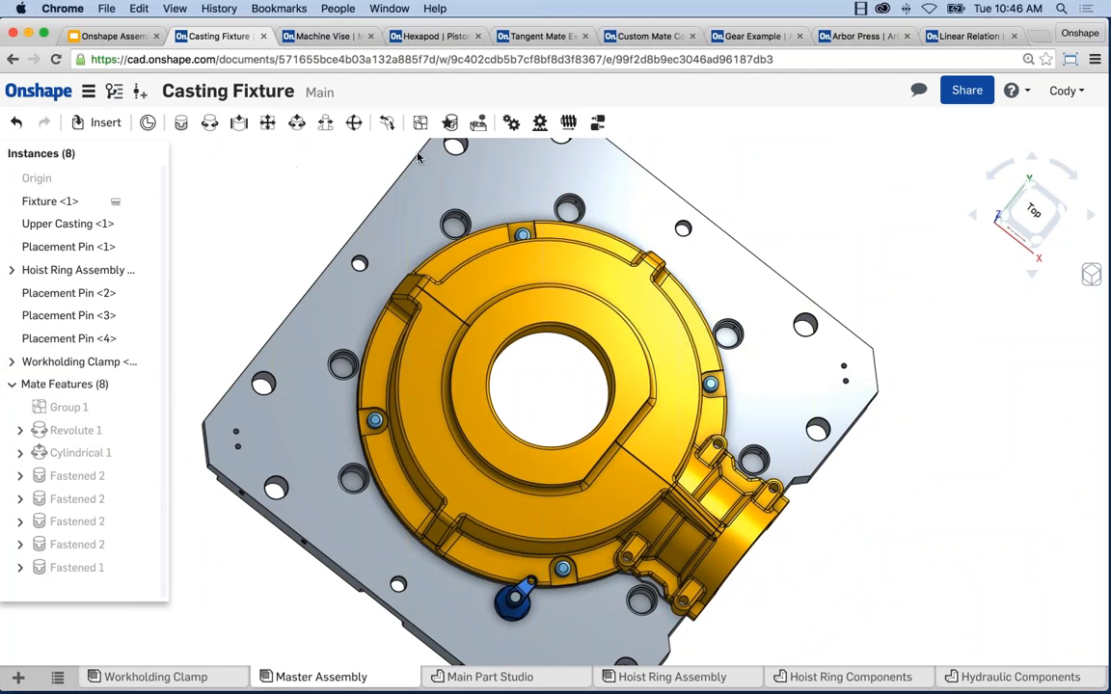
- Start a Replicate with the clamp's Cylinder, Plunger and Swing Arm as seed instances
{"action": "left_click", "coordinate": [478, 126]}
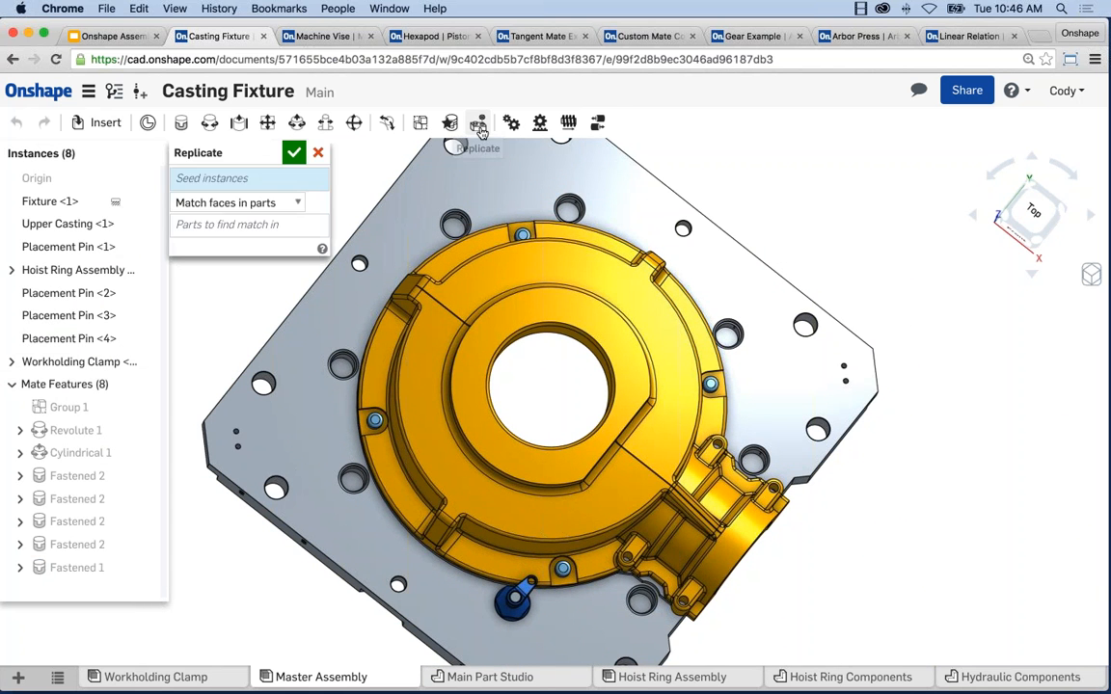
{"action": "key", "text": "shift+7"}
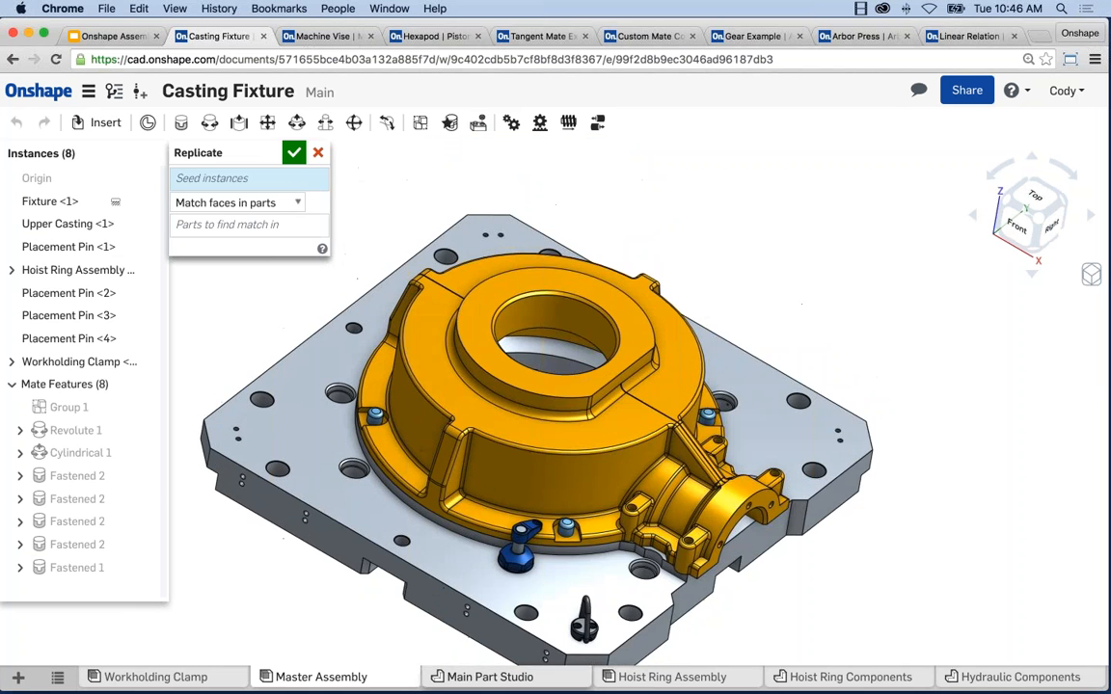
{"action": "scroll", "coordinate": [428, 564], "scroll_direction": "up", "scroll_amount": 5}
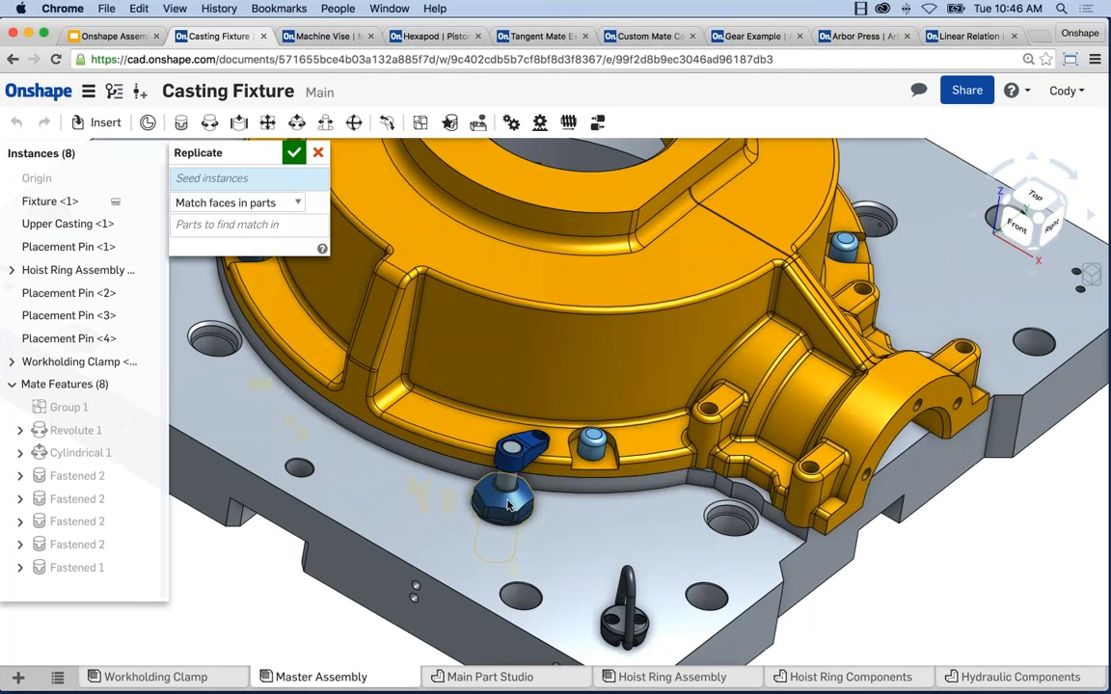
{"action": "left_click", "coordinate": [506, 507]}
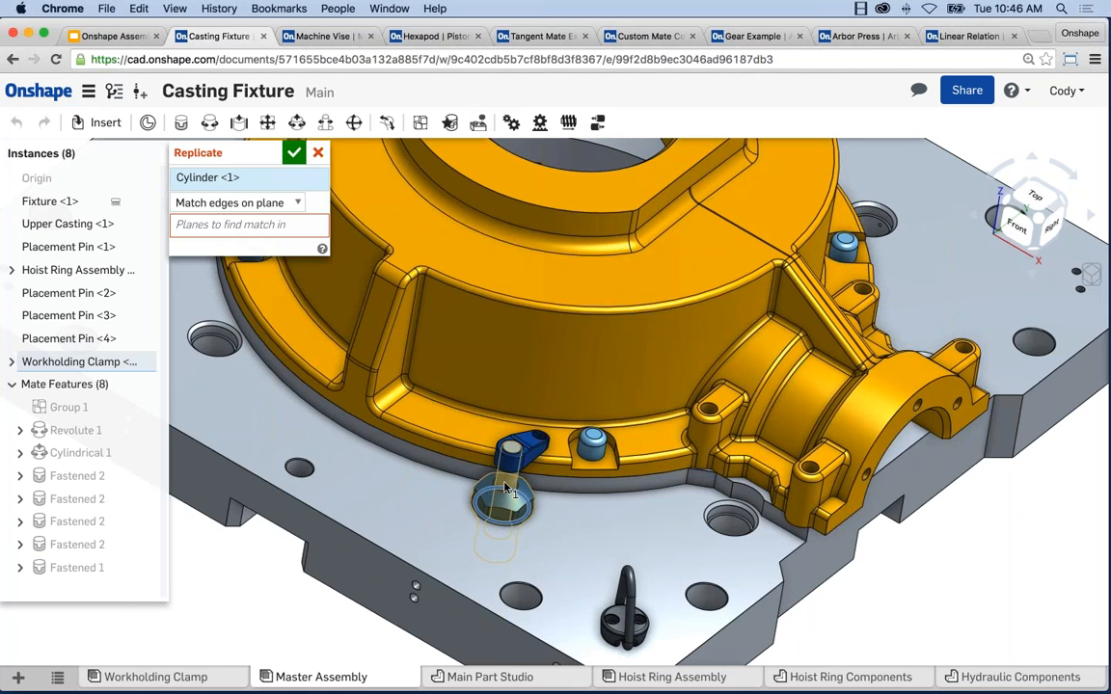
{"action": "left_click", "coordinate": [514, 451]}
{"action": "left_click", "coordinate": [519, 456]}
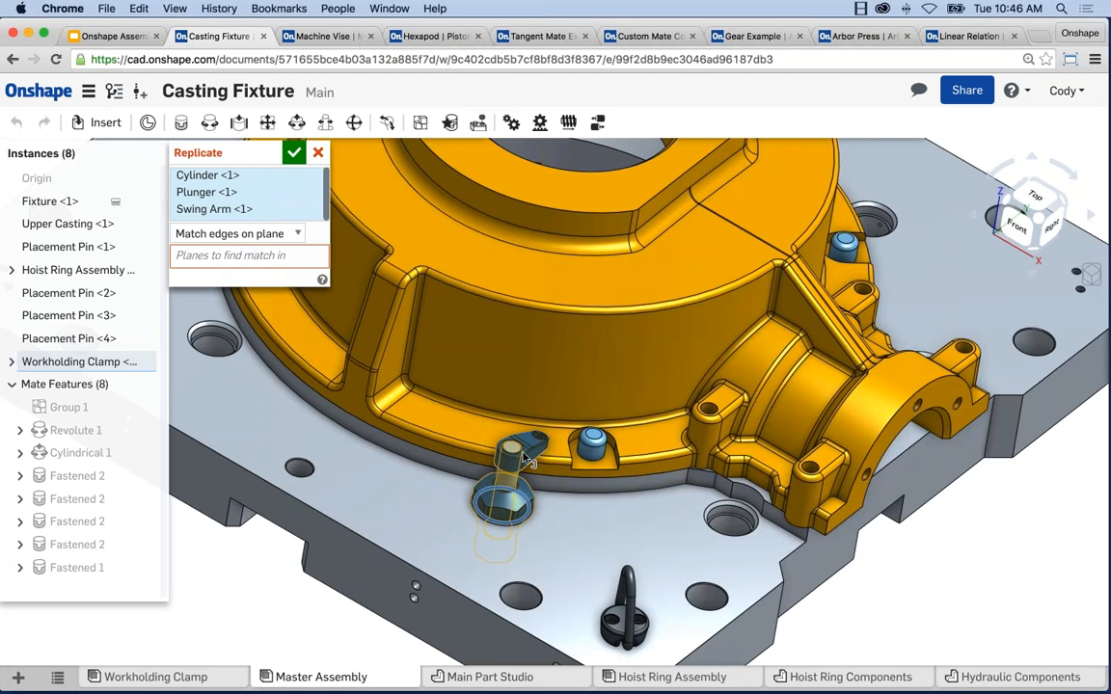
- Replicate the clamp parts by matching edges on the Fixture plate's top face, and accept the Replicate
{"action": "left_click", "coordinate": [225, 255]}
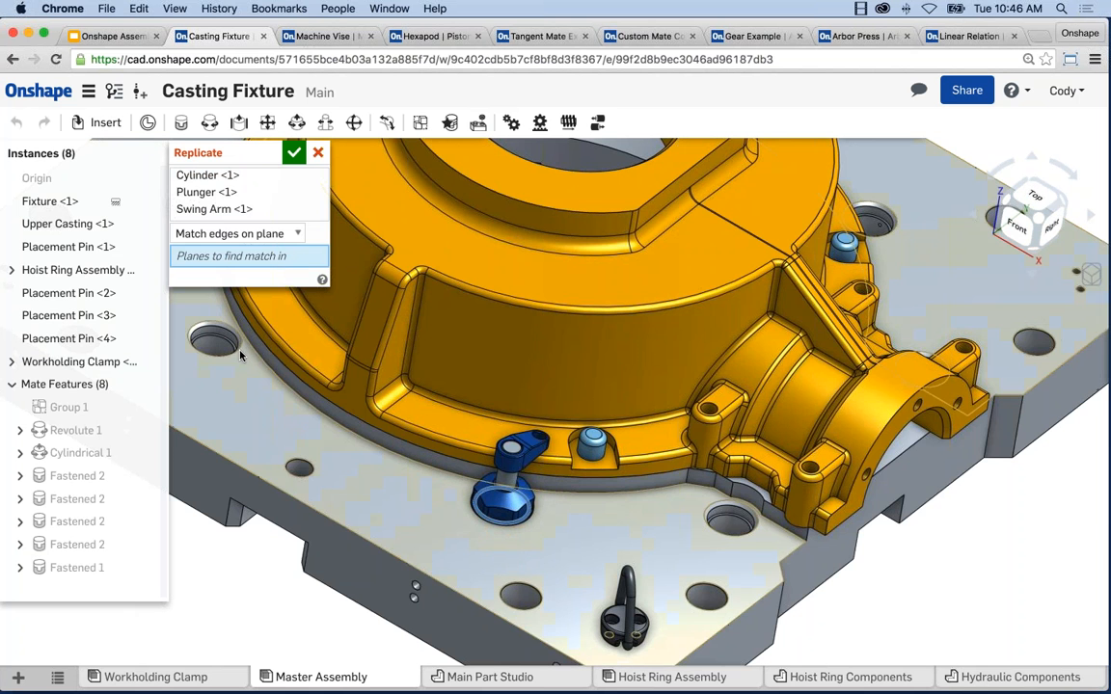
{"action": "middle_click_drag", "start_coordinate": [311, 422], "coordinate": [536, 451]}
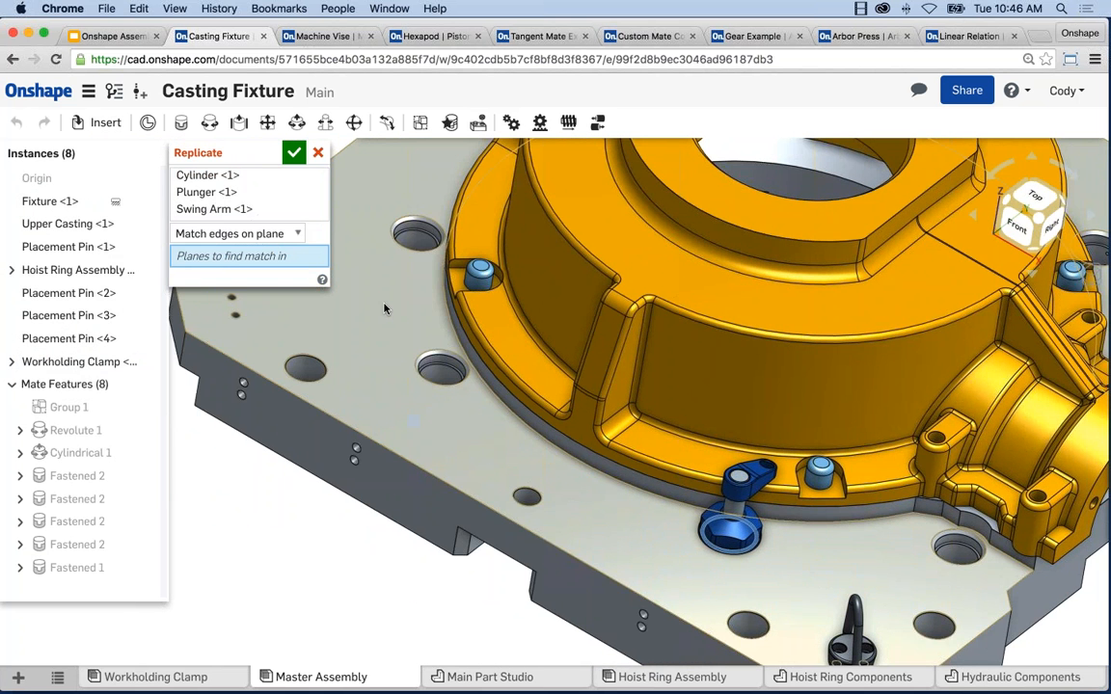
{"action": "left_click", "coordinate": [383, 309]}
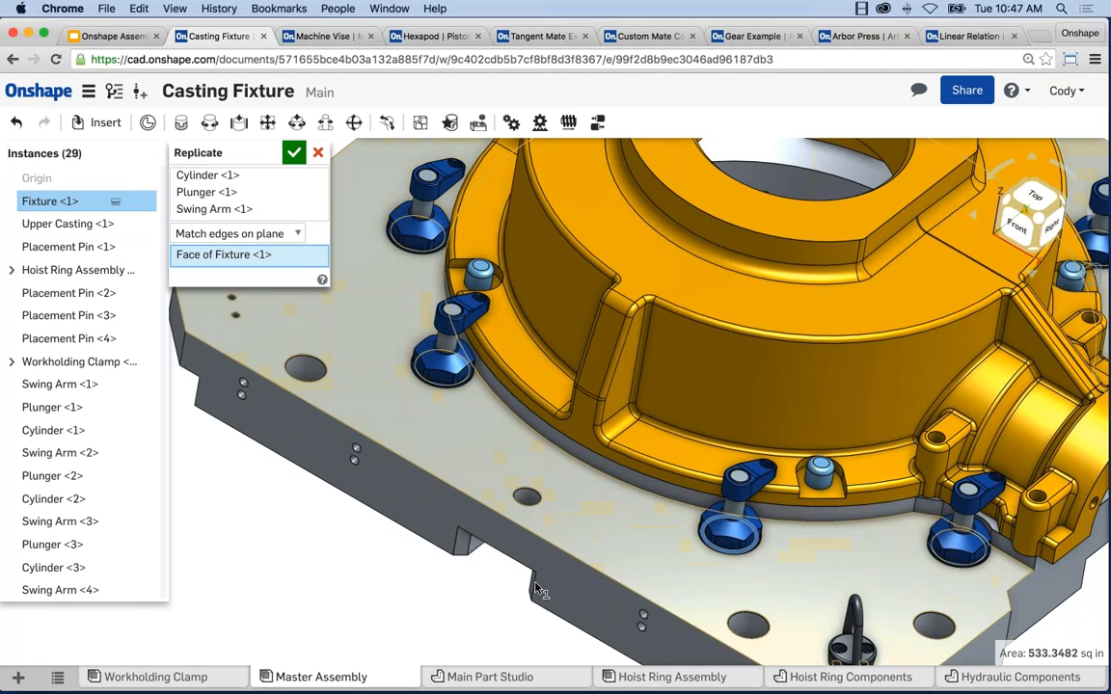
{"action": "right_click_drag", "start_coordinate": [475, 456], "coordinate": [651, 323]}
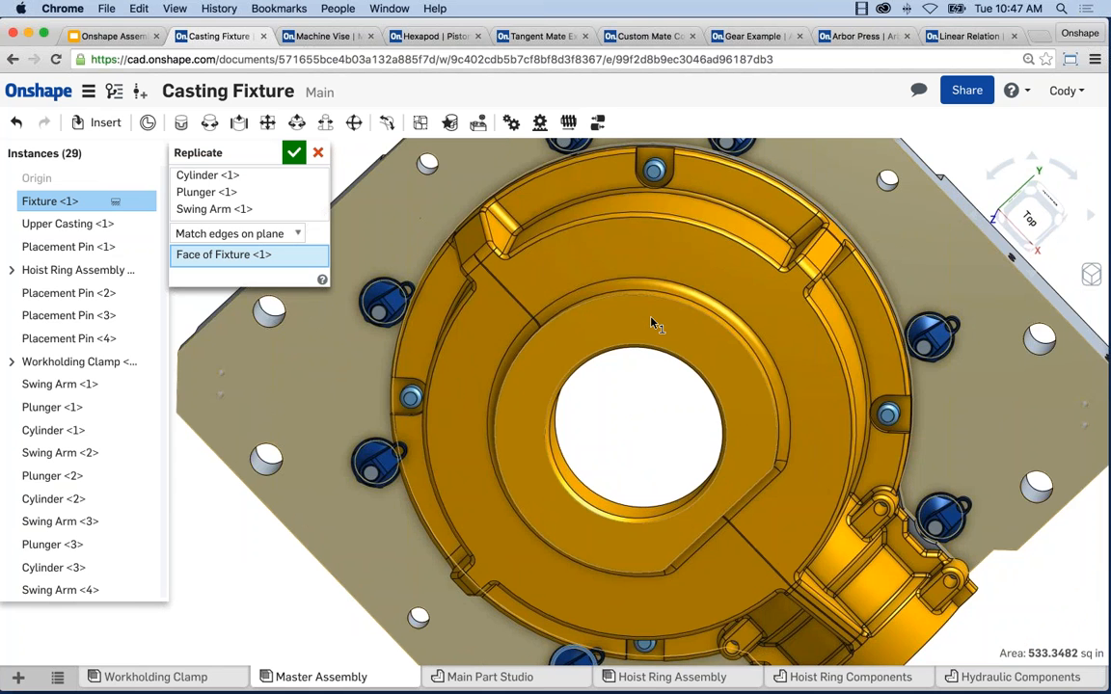
{"action": "scroll", "coordinate": [651, 324], "scroll_direction": "down", "scroll_amount": 2}
{"action": "scroll", "coordinate": [650, 372], "scroll_direction": "down", "scroll_amount": 2}
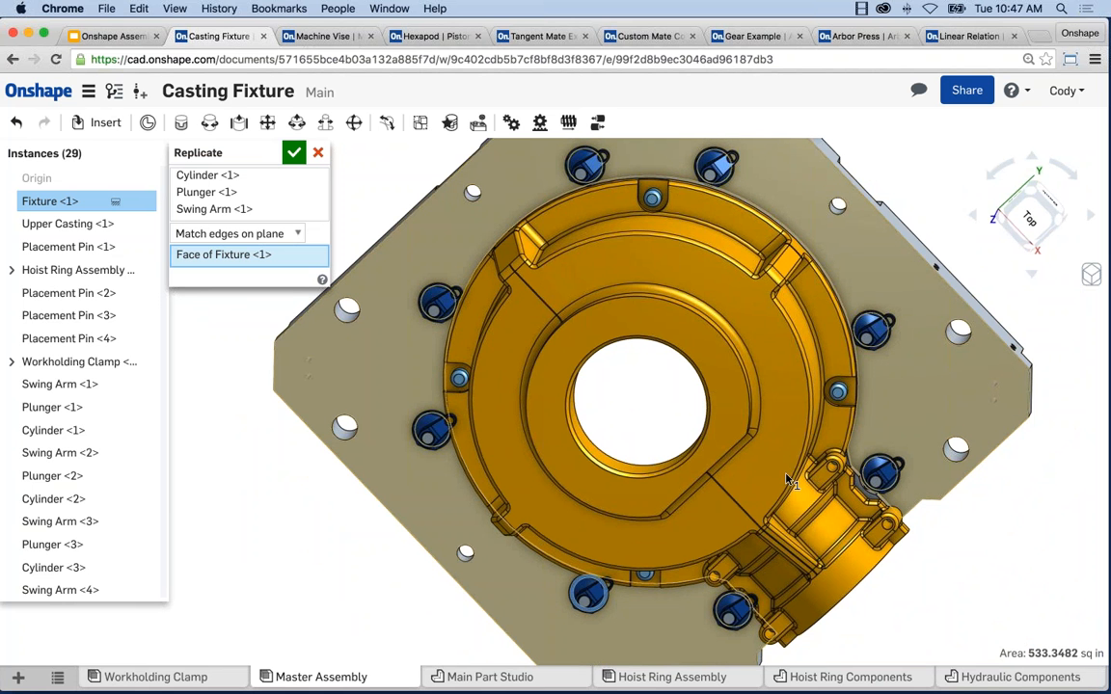
{"action": "left_click", "coordinate": [294, 156]}
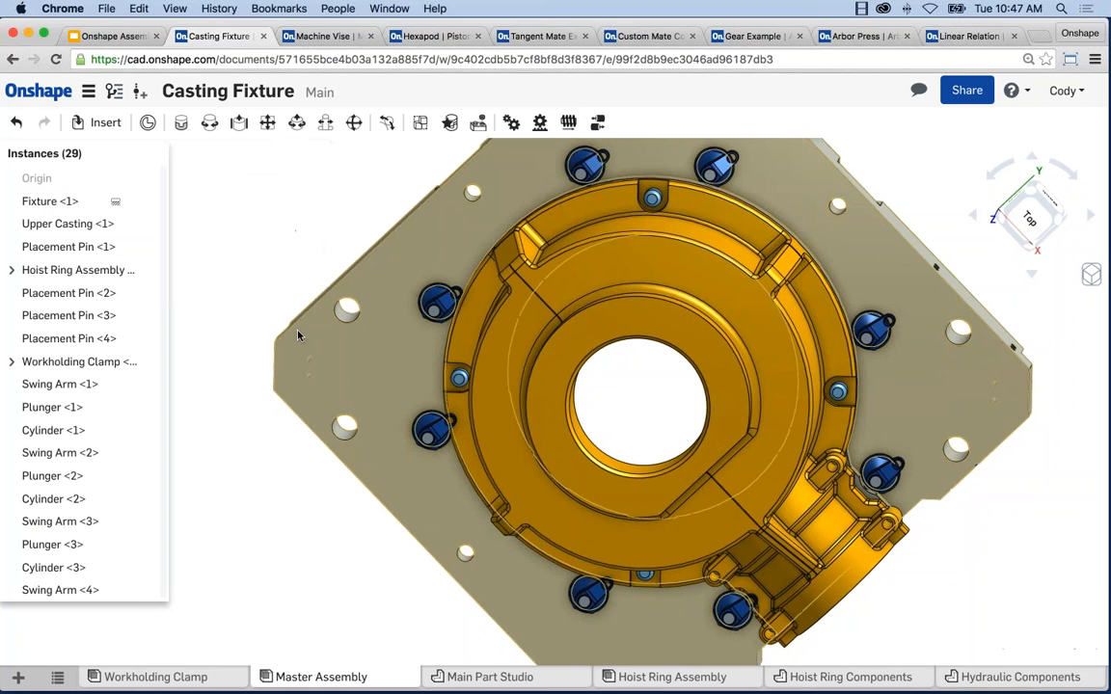
- Examine the replicated clamps around the casting in an isometric view and from a lower angle
{"action": "key", "text": "shift+7"}
{"action": "middle_click_drag", "start_coordinate": [581, 388], "coordinate": [508, 441]}
{"action": "scroll", "coordinate": [508, 442], "scroll_direction": "up", "scroll_amount": 2}
{"action": "scroll", "coordinate": [509, 445], "scroll_direction": "up", "scroll_amount": 2}
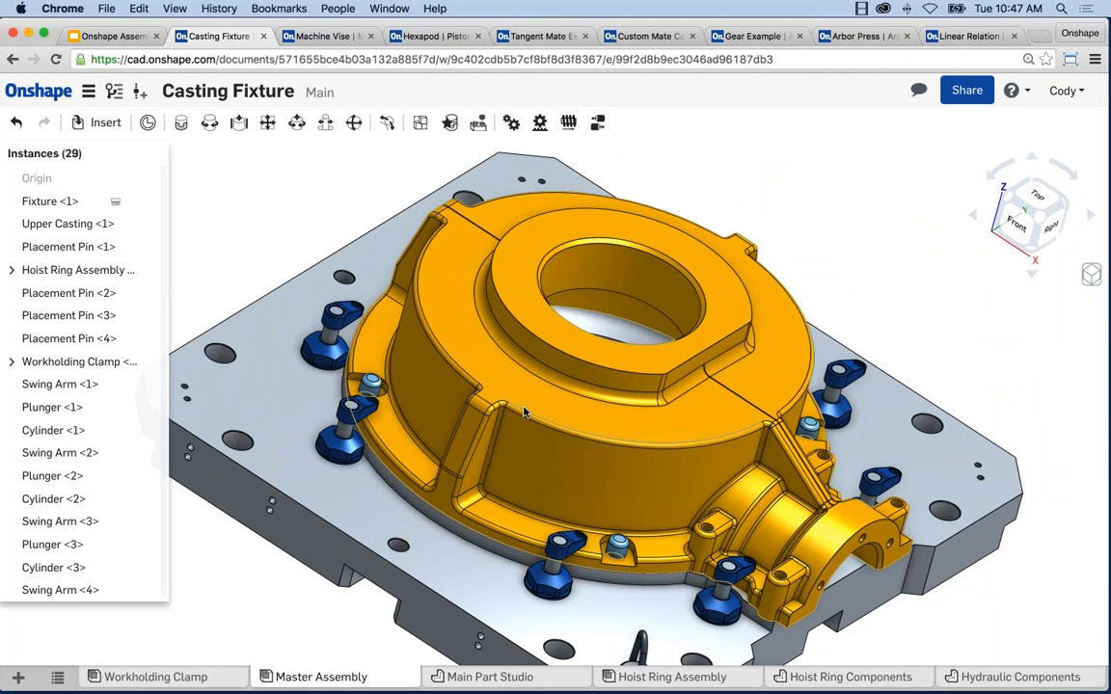
{"action": "right_click_drag", "start_coordinate": [523, 412], "coordinate": [500, 480]}
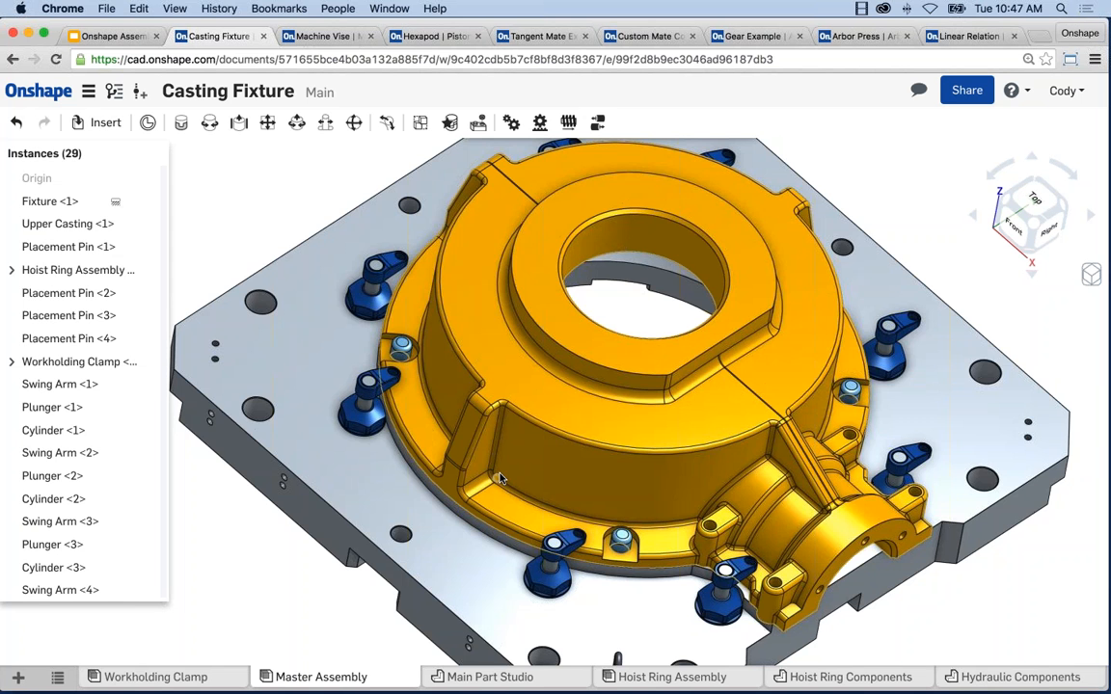
{"action": "scroll", "coordinate": [608, 541], "scroll_direction": "down", "scroll_amount": 2}
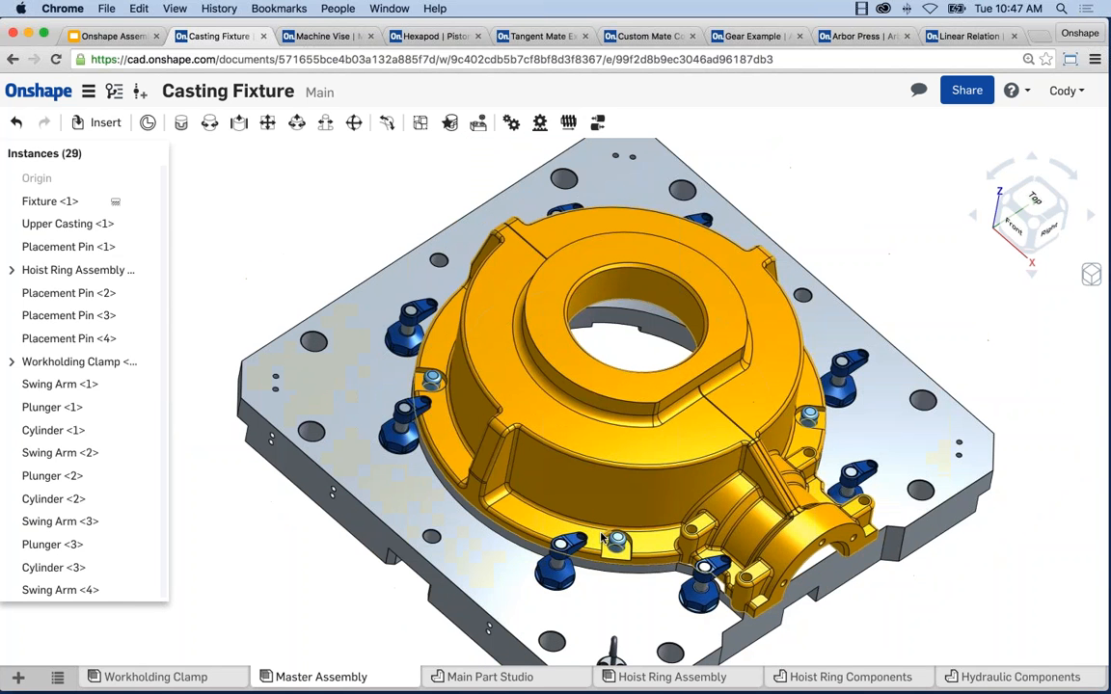
{"action": "scroll", "coordinate": [609, 540], "scroll_direction": "down", "scroll_amount": 2}
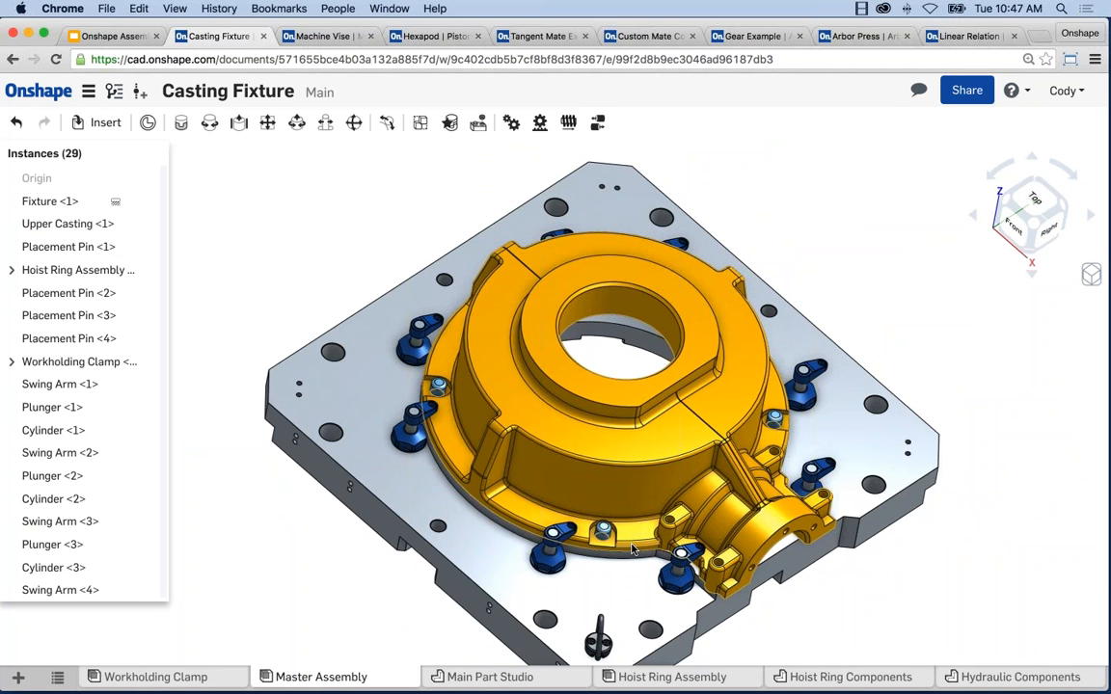
{"action": "scroll", "coordinate": [617, 563], "scroll_direction": "down", "scroll_amount": 1}
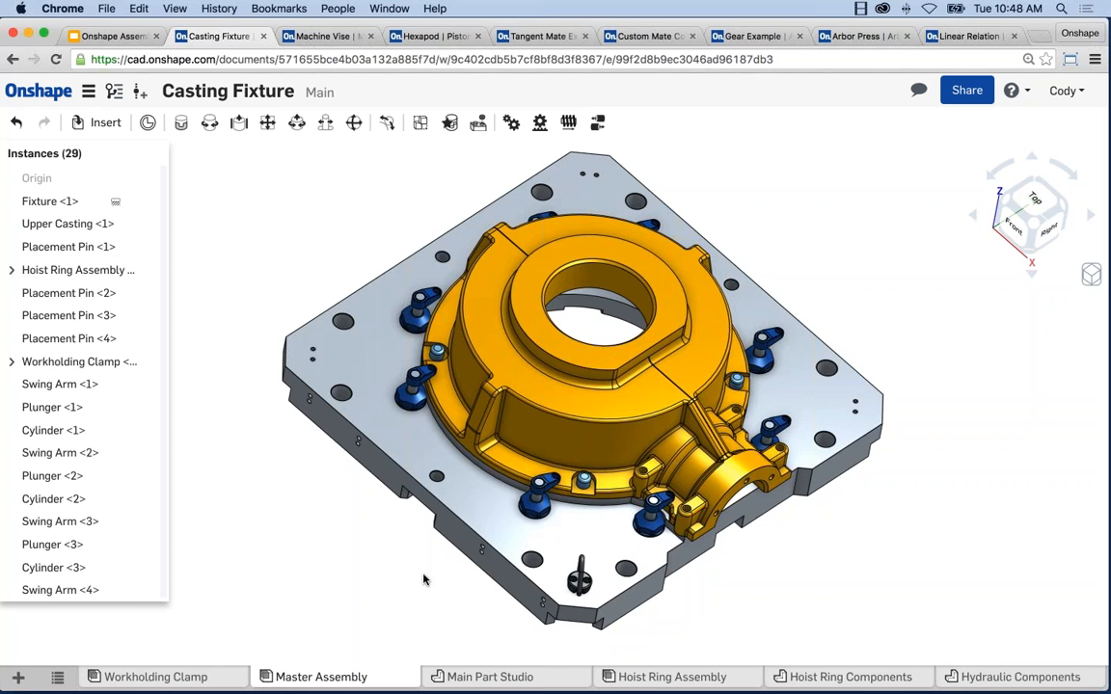
{"action": "right_click_drag", "start_coordinate": [423, 579], "coordinate": [533, 513]}
{"action": "scroll", "coordinate": [533, 514], "scroll_direction": "up", "scroll_amount": 3}
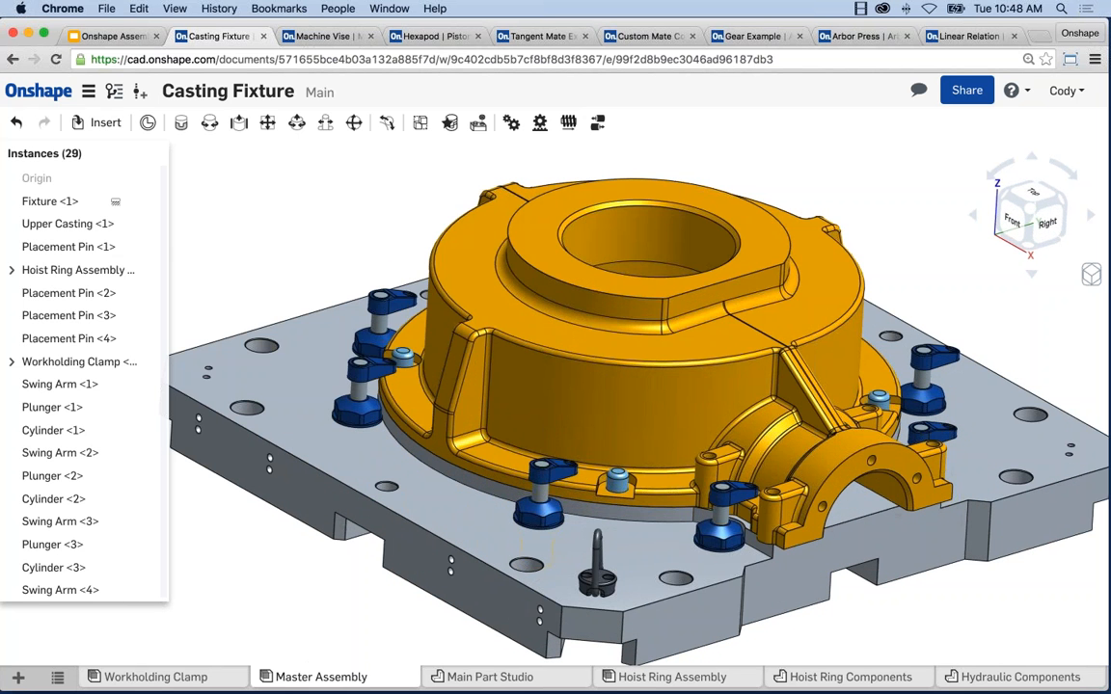
- In the Workholding Clamp assembly, raise the plunger and turn the swing arm slightly, and return to the Master Assembly
{"action": "left_click", "coordinate": [190, 678]}
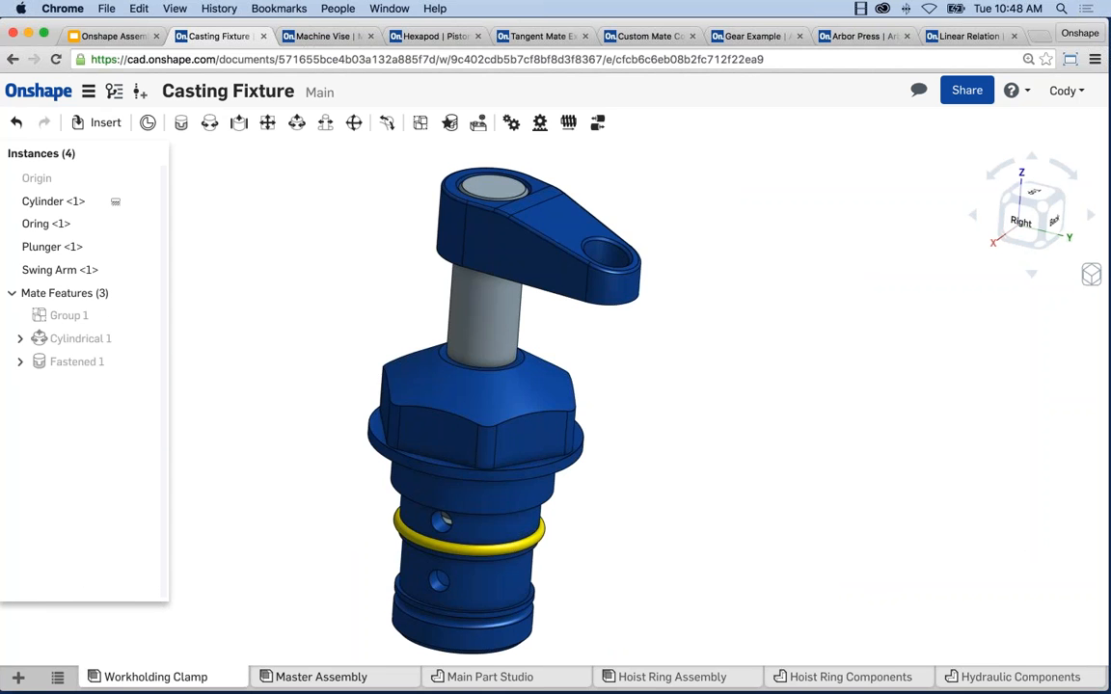
{"action": "left_click_drag", "start_coordinate": [554, 209], "coordinate": [540, 248]}
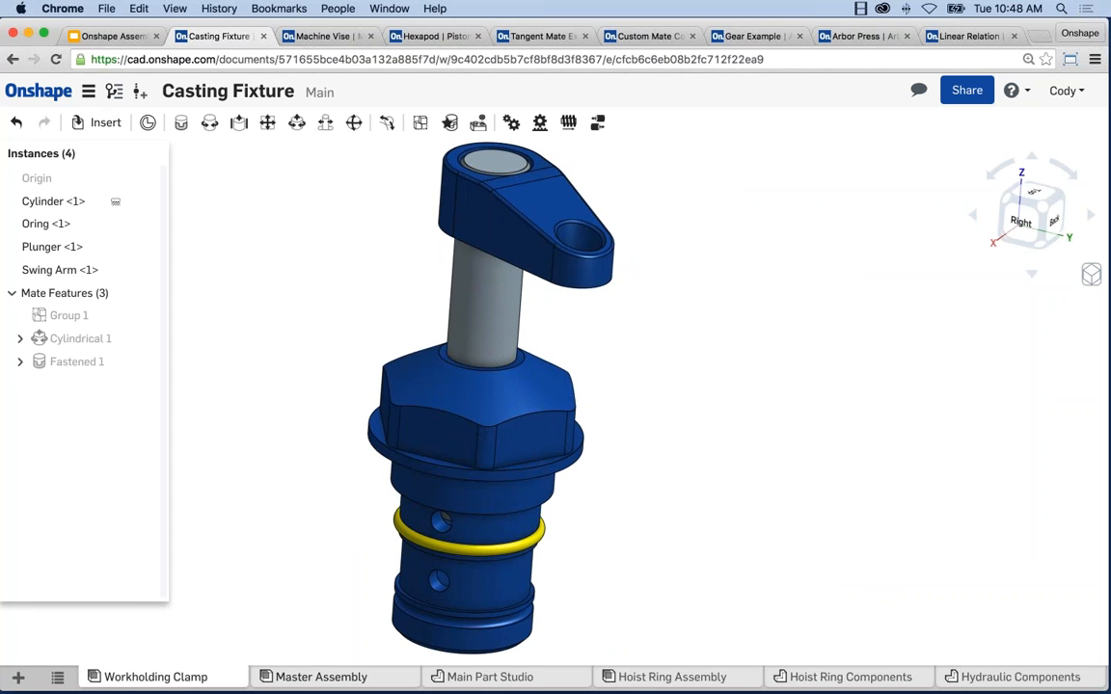
{"action": "left_click", "coordinate": [314, 678]}
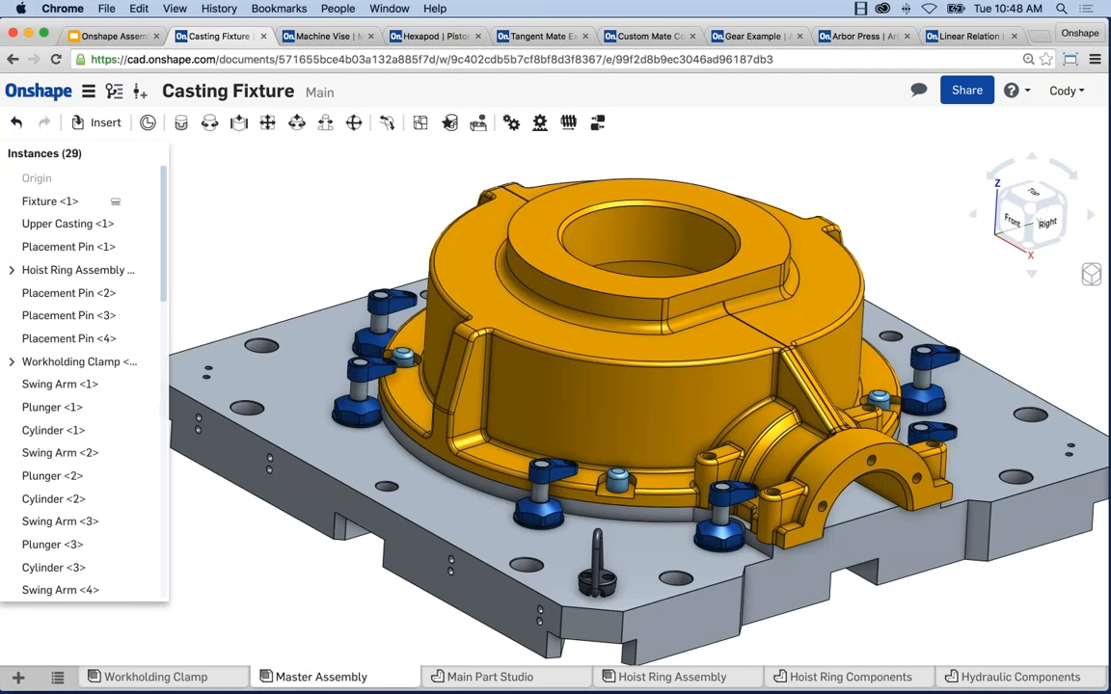
- Try to move the swing arm of the clamp beside the front placement pin in the Master Assembly
{"action": "scroll", "coordinate": [587, 525], "scroll_direction": "up", "scroll_amount": 5}
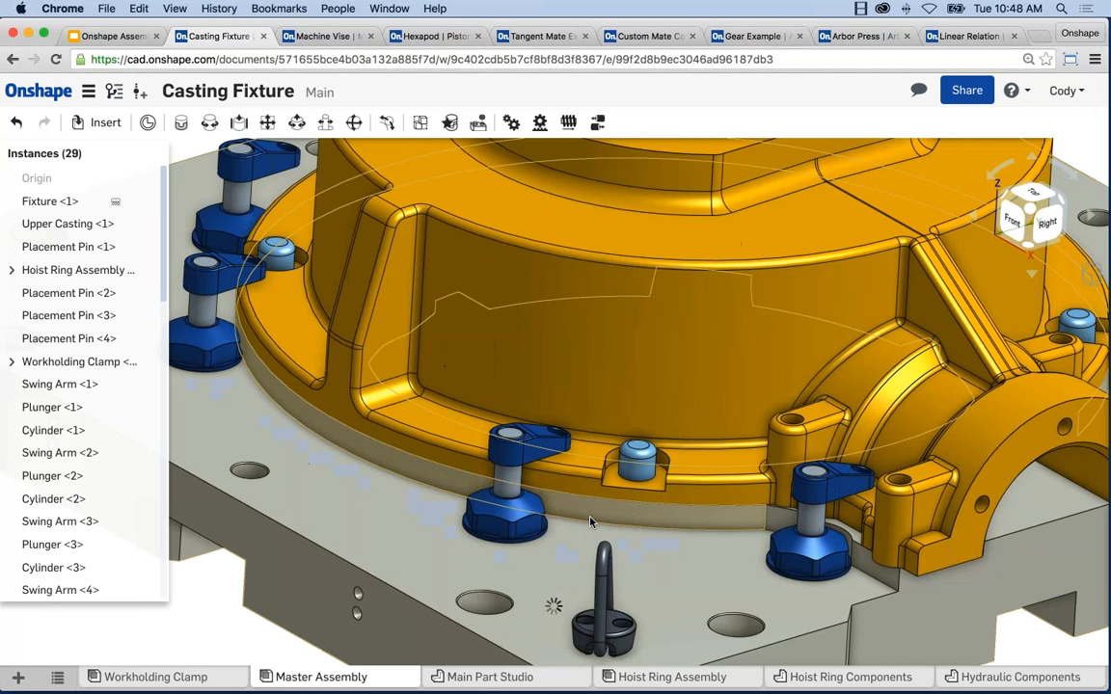
{"action": "right_click_drag", "start_coordinate": [587, 527], "coordinate": [523, 476]}
{"action": "scroll", "coordinate": [524, 476], "scroll_direction": "up", "scroll_amount": 5}
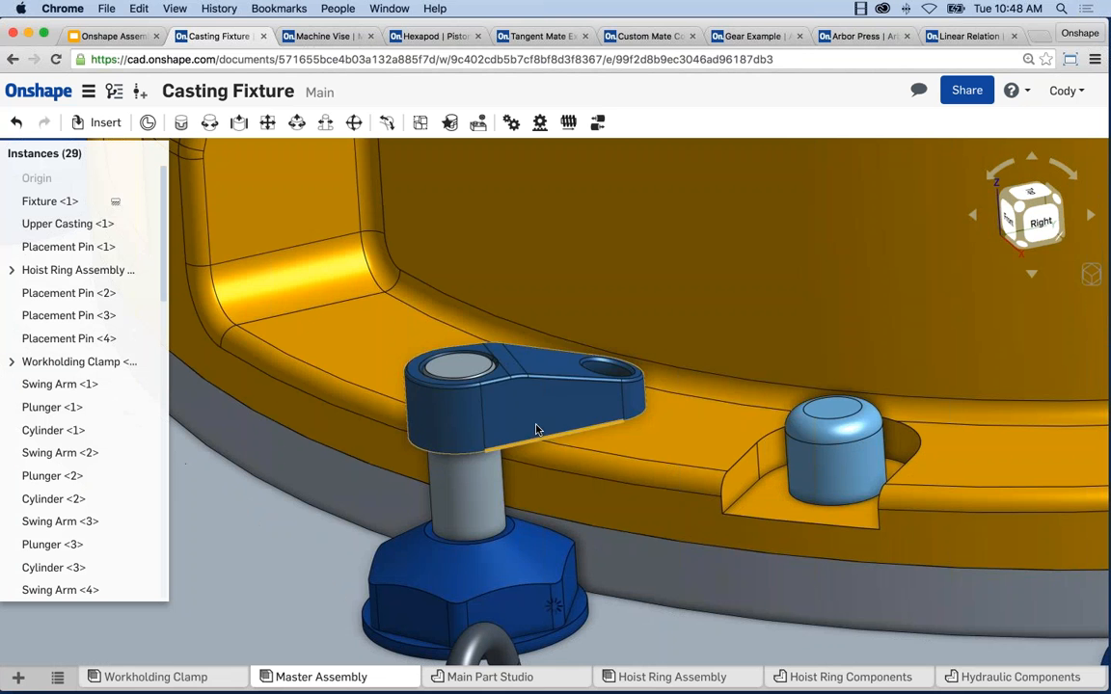
{"action": "left_click_drag", "start_coordinate": [539, 418], "coordinate": [587, 449]}
{"action": "scroll", "coordinate": [587, 449], "scroll_direction": "down", "scroll_amount": 10}
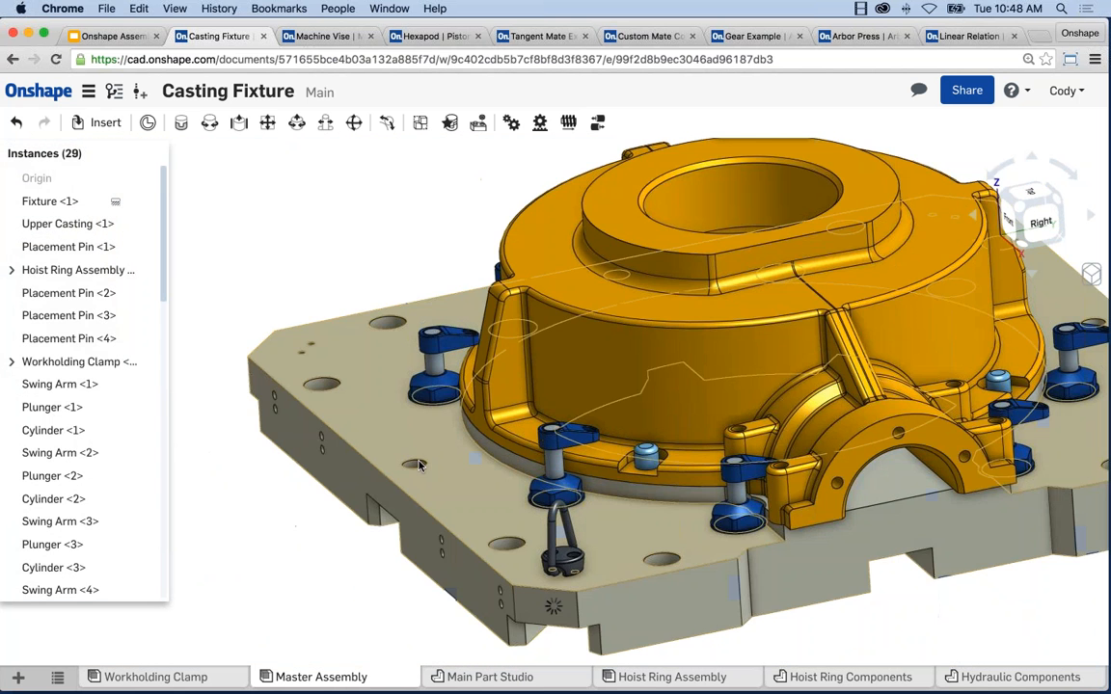
{"action": "right_click_drag", "start_coordinate": [419, 465], "coordinate": [285, 437]}
{"action": "scroll", "coordinate": [286, 436], "scroll_direction": "down", "scroll_amount": 5}
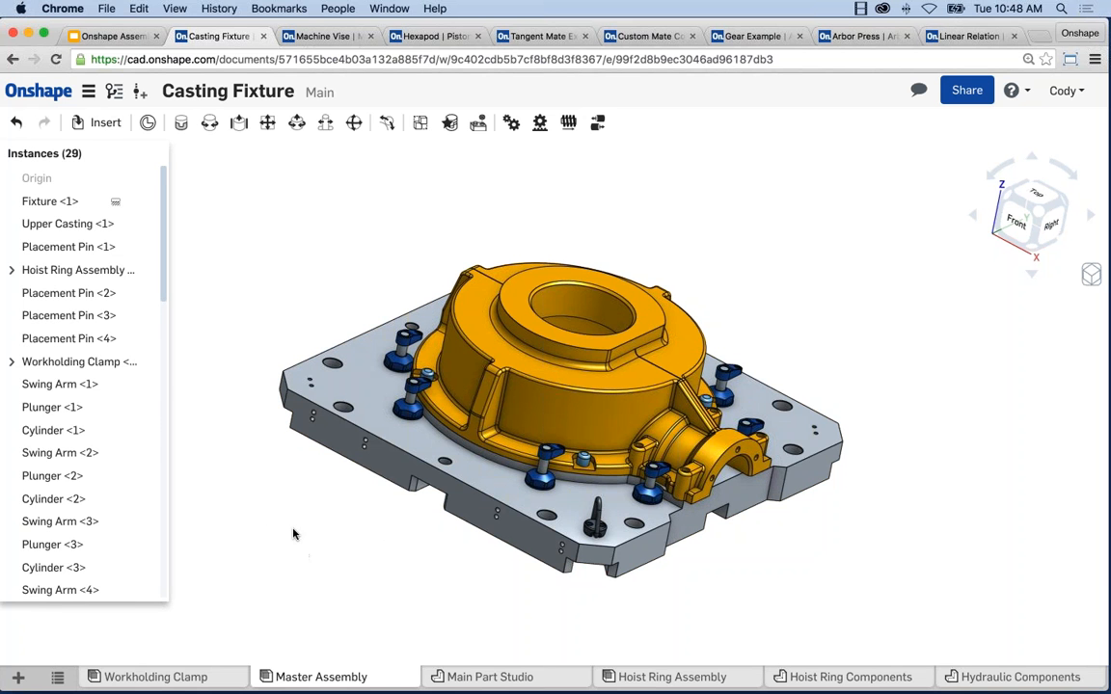
{"action": "right_click", "coordinate": [79, 384]}
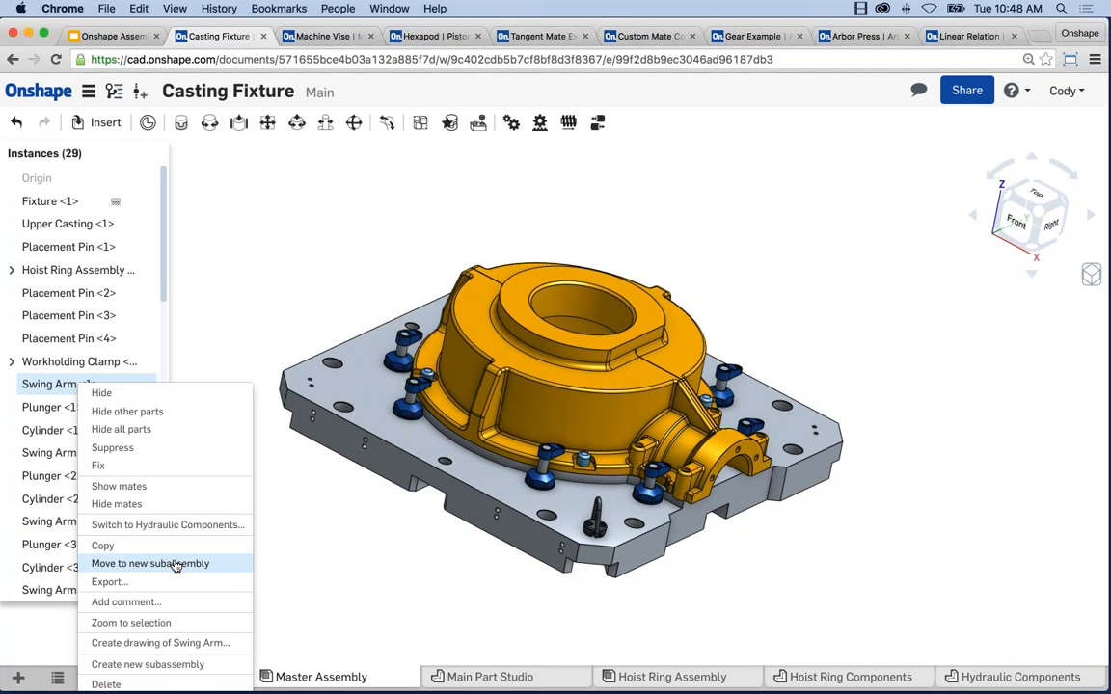
{"action": "left_click", "coordinate": [185, 665]}
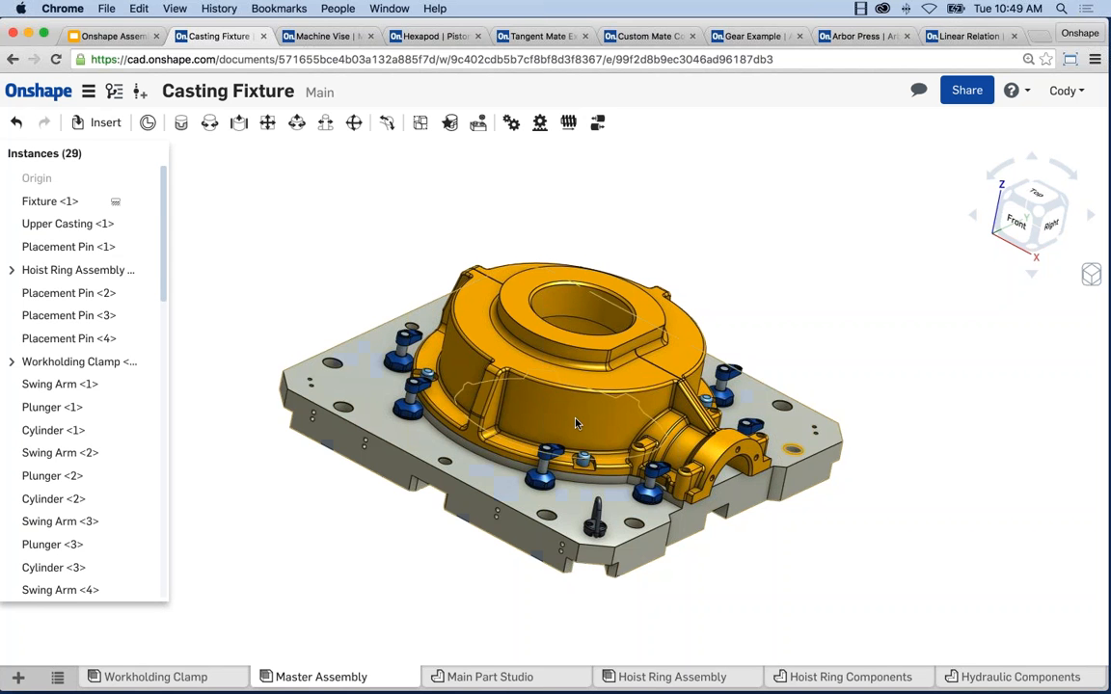
{"action": "middle_click_drag", "start_coordinate": [571, 367], "coordinate": [596, 366]}
{"action": "scroll", "coordinate": [559, 383], "scroll_direction": "up", "scroll_amount": 3}
{"action": "scroll", "coordinate": [559, 382], "scroll_direction": "up", "scroll_amount": 1}
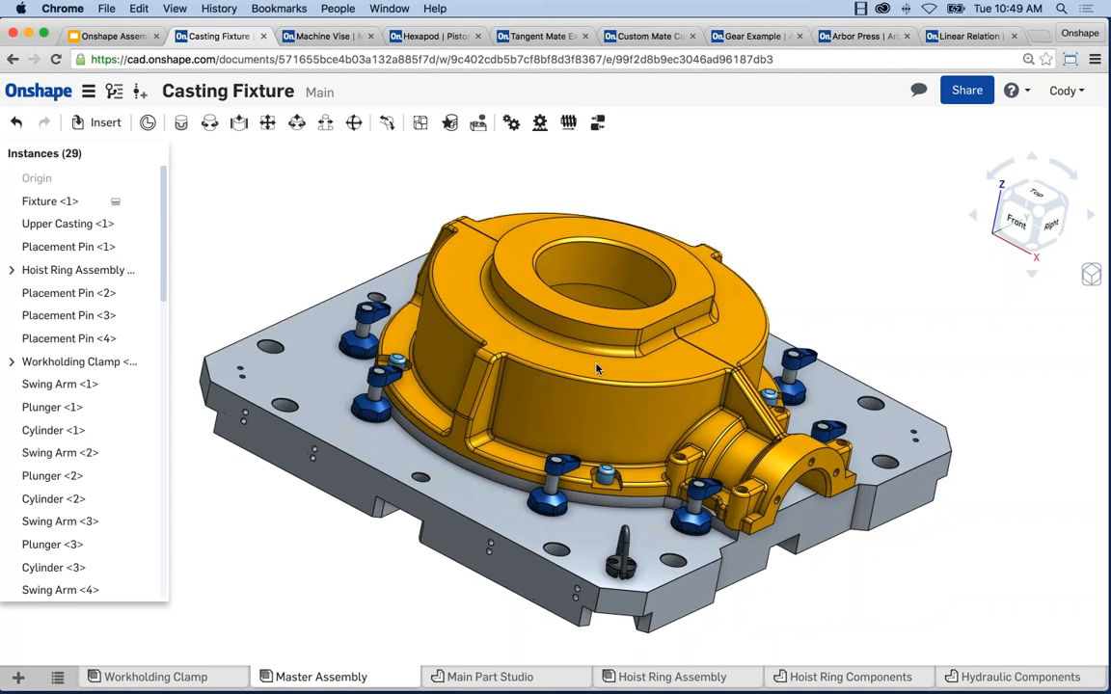
- Switch to the Onshape Assemblies presentation in Google Slides and present the Next Steps slide full screen
{"action": "left_click", "coordinate": [126, 37]}
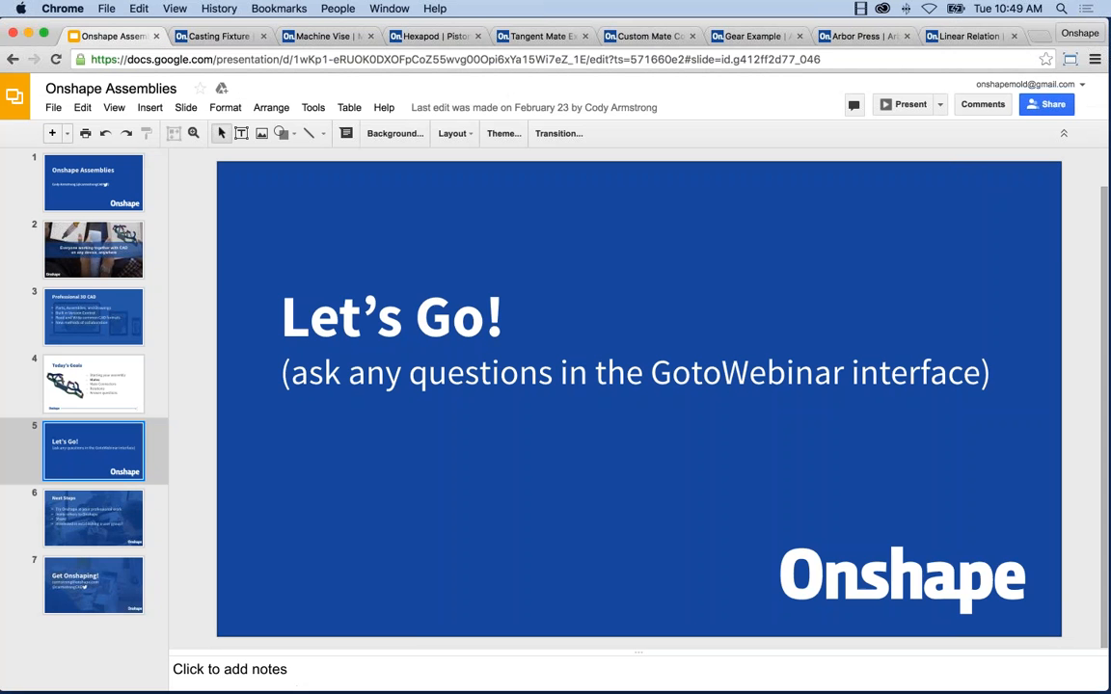
{"action": "key", "text": "Down"}
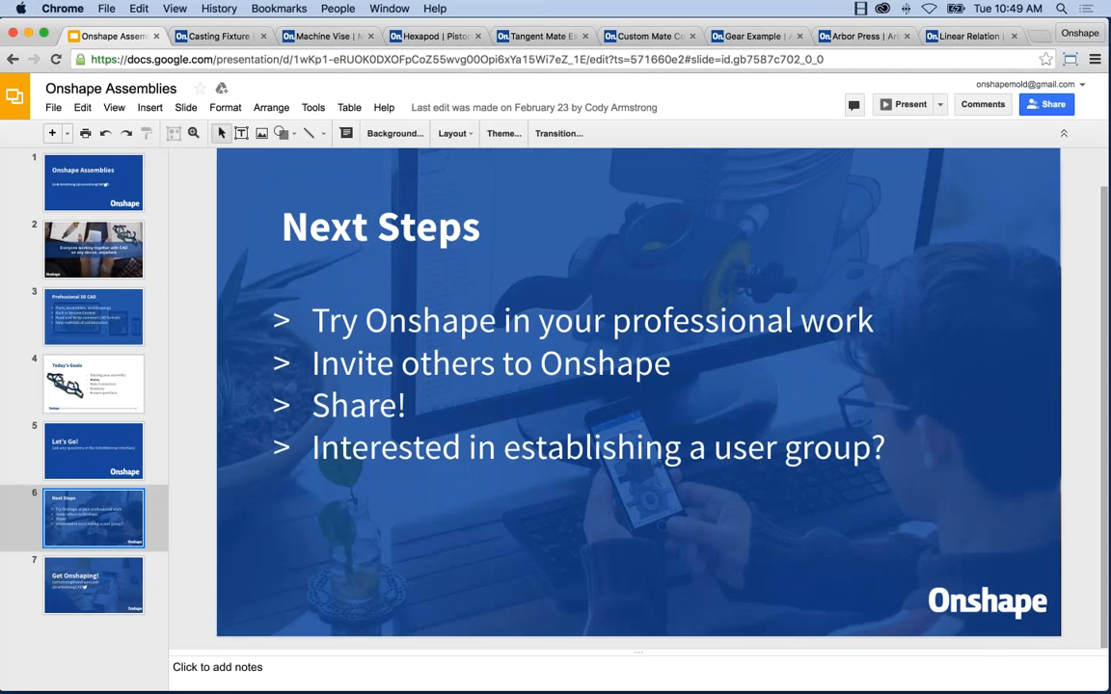
{"action": "left_click", "coordinate": [906, 104]}
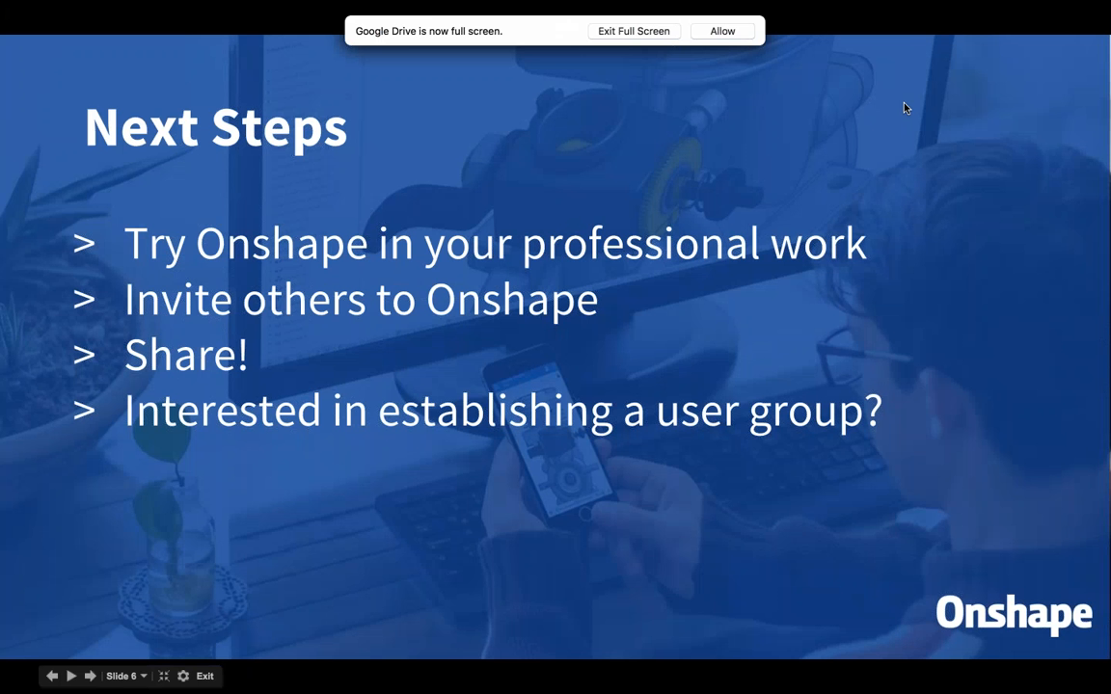